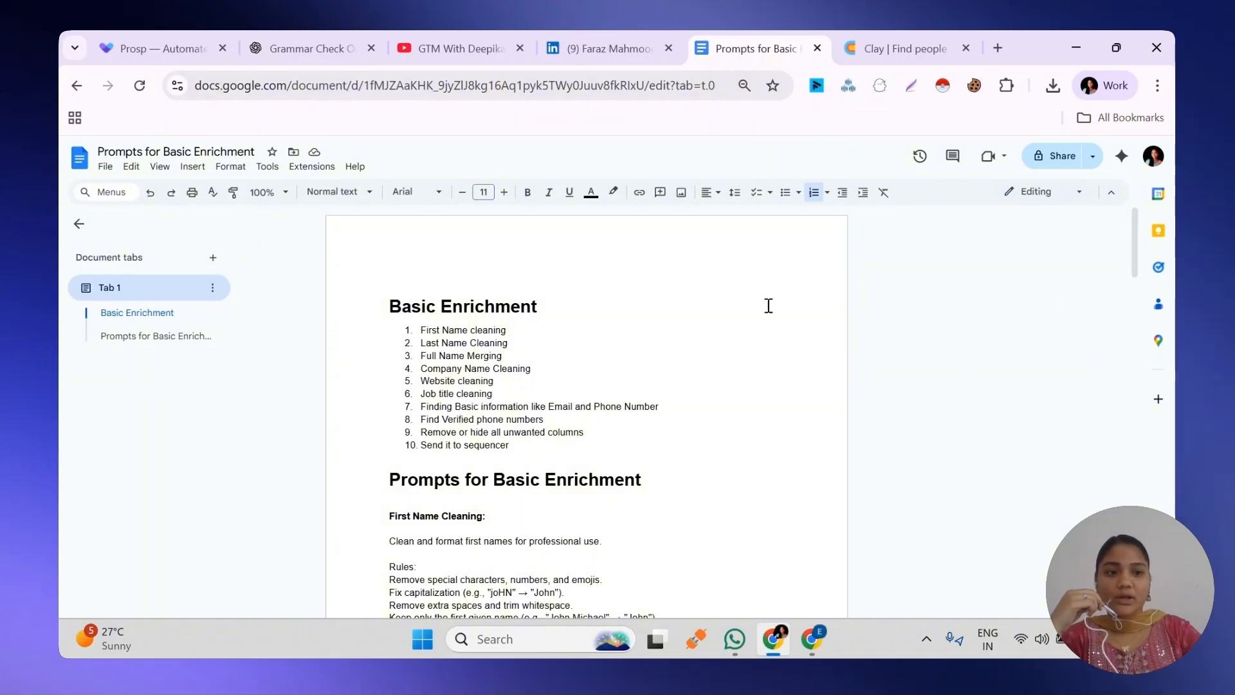
Switch to the Clay Find people Table and insert a formula column directly after First Name
drag(1132, 251, 888, 31)
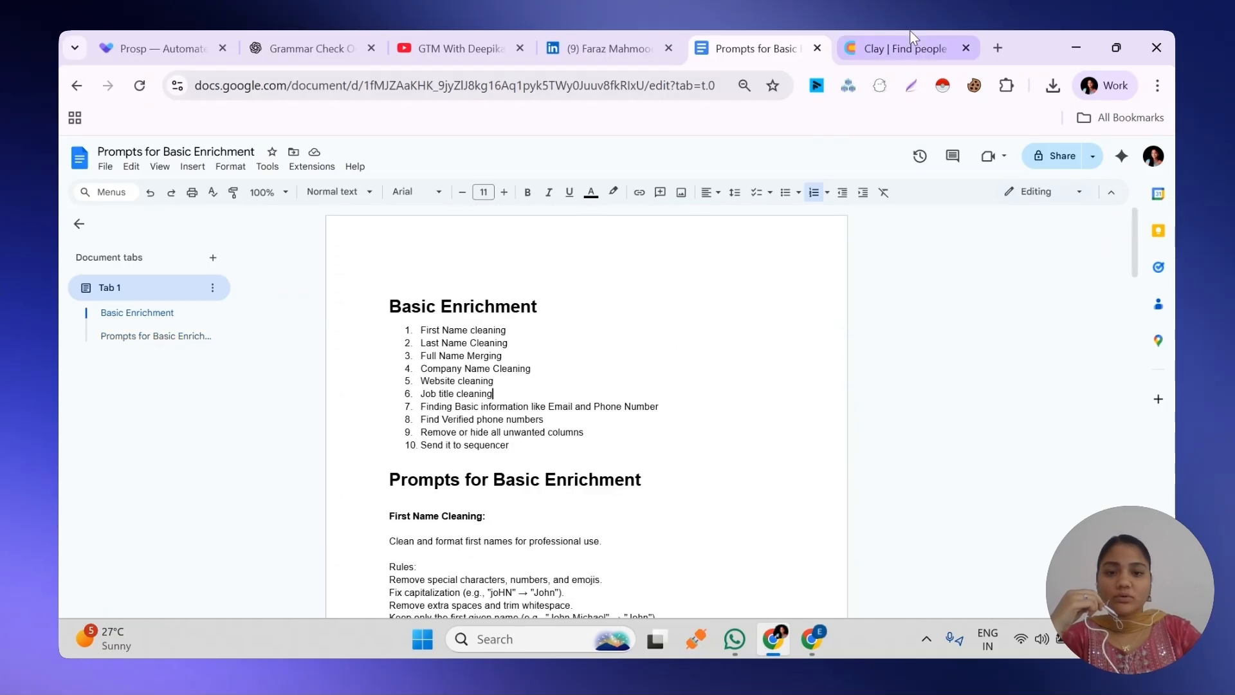
click(909, 34)
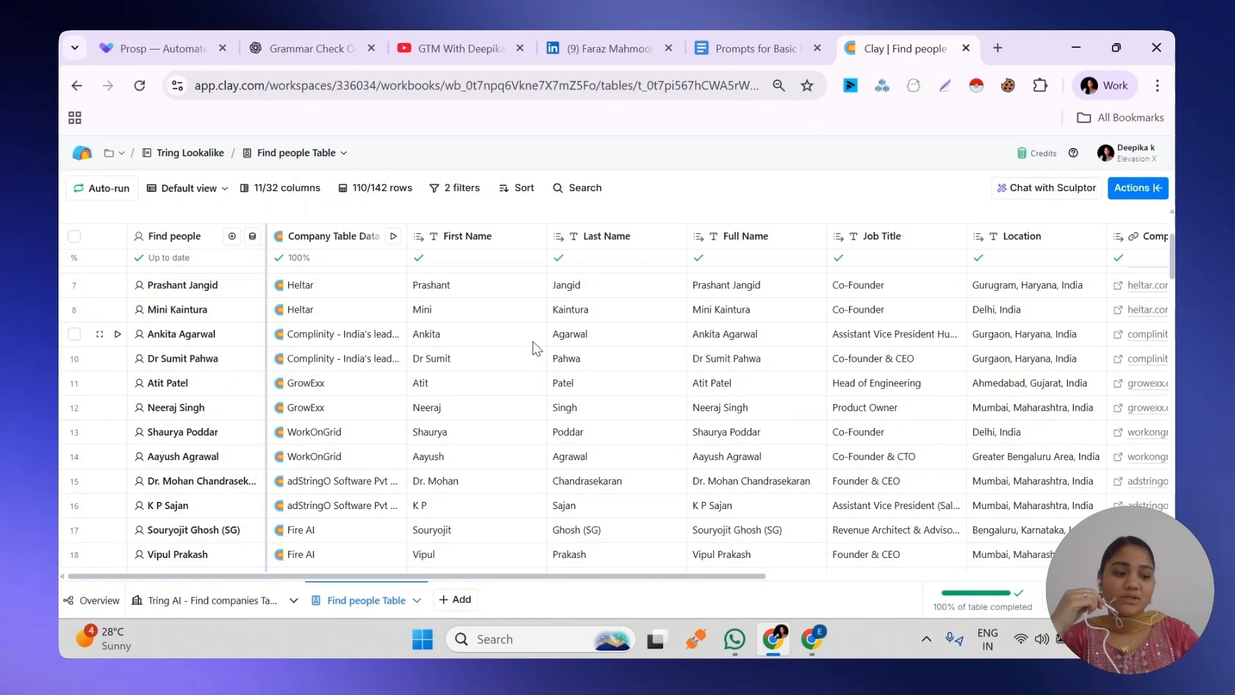
click(471, 240)
mouse_move(472, 346)
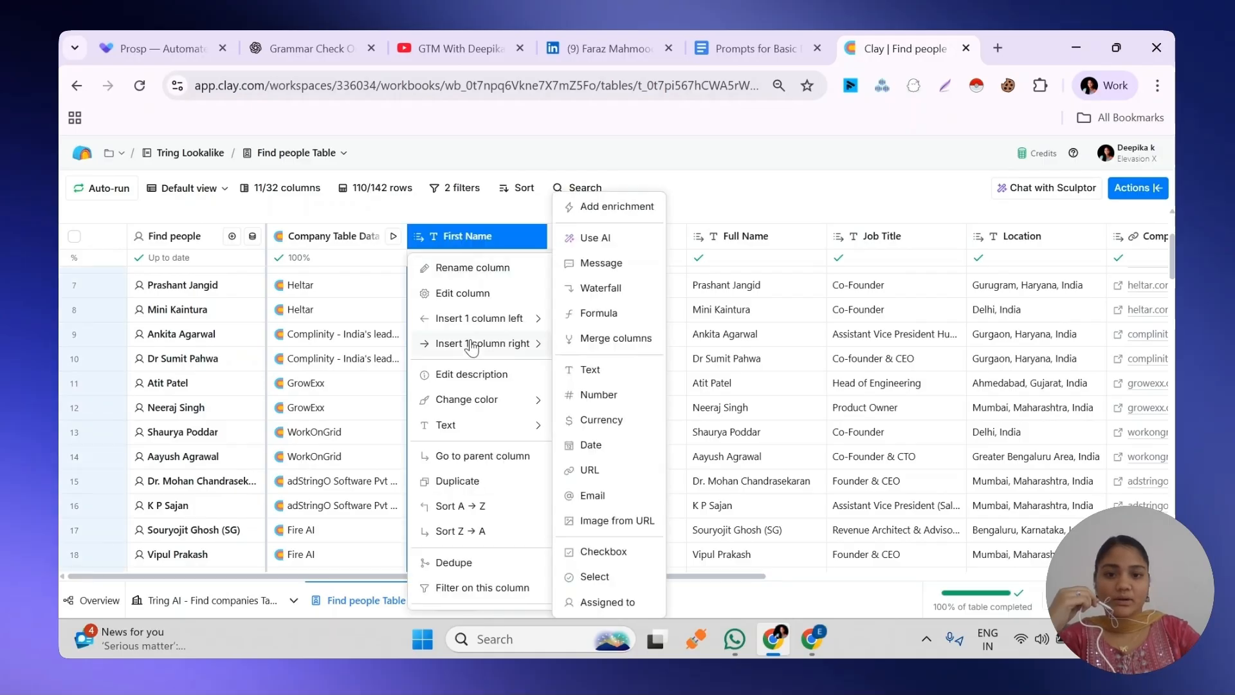
click(586, 314)
Copy the First Name Cleaning prompt from the Google Docs prompts document and paste it into Clay as the new formula's description
click(728, 40)
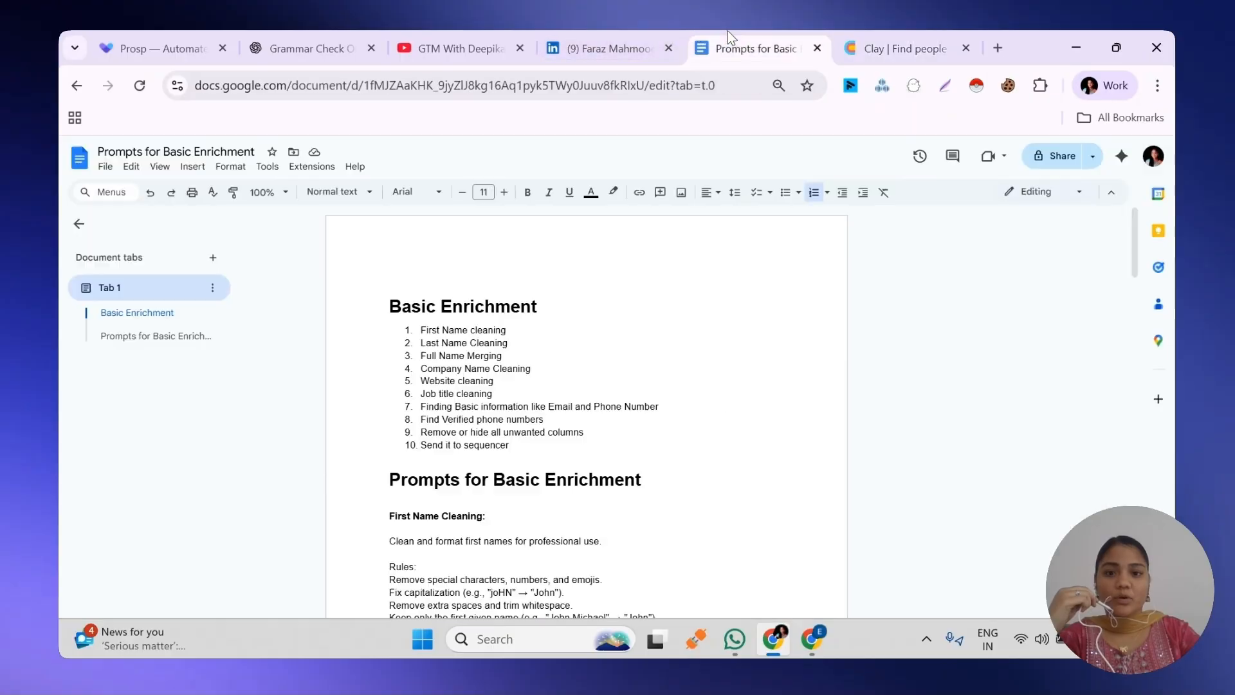
drag(1131, 226, 1131, 339)
mouse_move(388, 230)
mouse_down()
mouse_move(477, 392)
mouse_move(490, 640)
mouse_move(496, 193)
mouse_move(348, 195)
mouse_move(373, 240)
mouse_move(384, 226)
mouse_up()
key(ctrl+Tab)
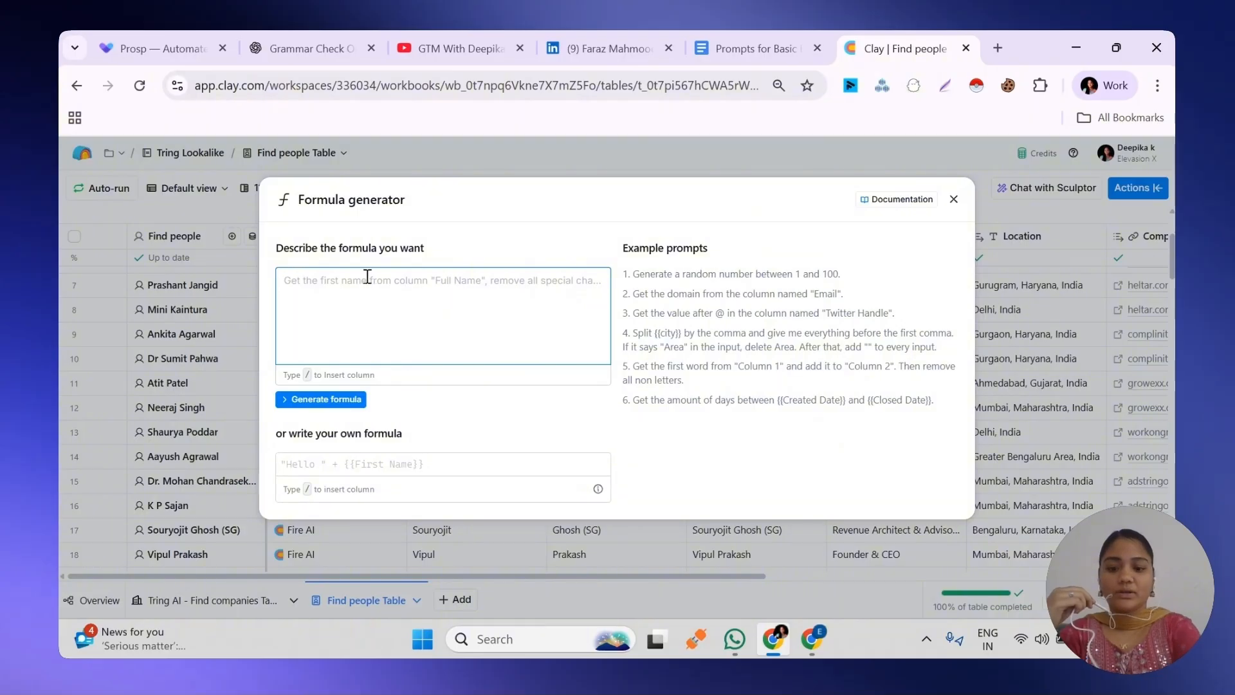
text(Clean and format first names for professional use. Rules: Remove special characters, numbers, and emojis. Fix capitalization (e.g., "joHN" → "John"). Remove extra spaces and trim whitespace. Keep only the first given name (e.g., "John Michael" → "John"). Standardize common name variations (e.g., "matthew" → "Matthew"). Ignore honorifics and prefixes (e.g., "Dr. John" → "John"). Example Outputs: Input: " joHN " → Output: John Input: "M@tthew123" → Output: Matthew Input: "Dr. Sarah 💉" → Output: Sarah Input: "Robert Jr." → Output: Robert Input: "Emily Rose" → Output: Emily Now, clean the following first name: <first_name> First name </first_name> Provide only the cleaned name as output.)
scroll(397, 482, down, 3)
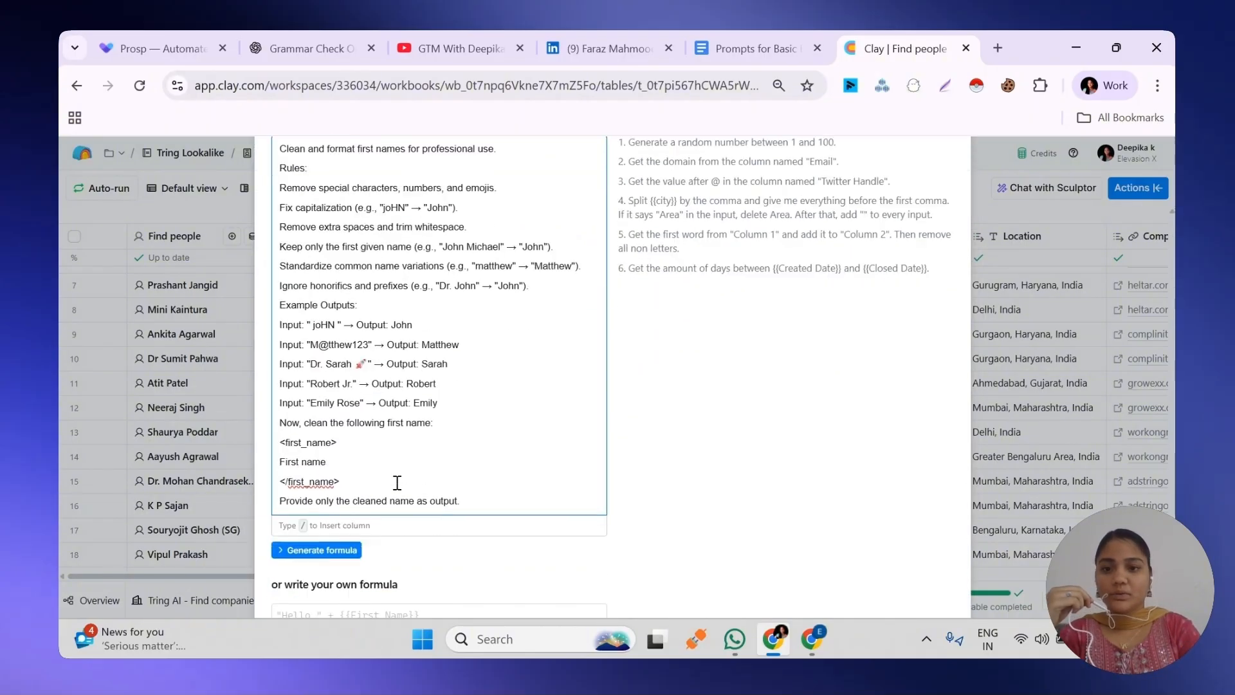
scroll(398, 482, down, 1)
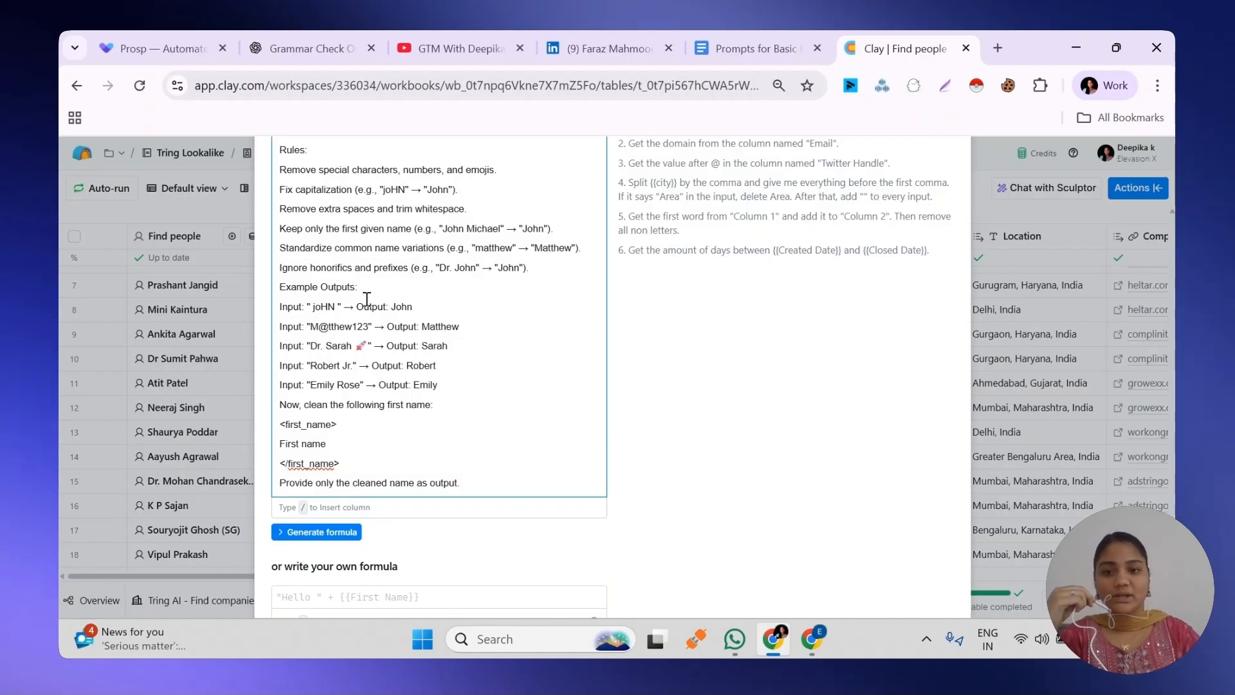
Replace the prompt's "First name" placeholder with the First Name column reference, and generate and save the formula
click(276, 444)
drag(278, 444, 336, 450)
text(/)
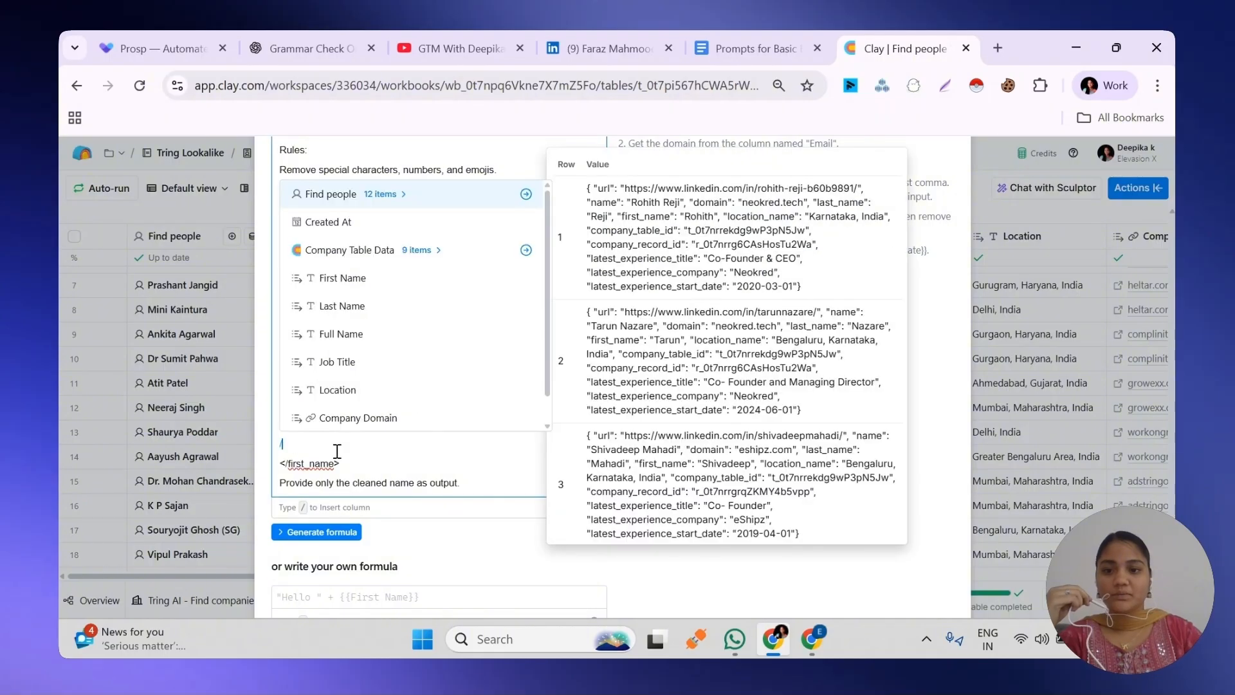
click(335, 277)
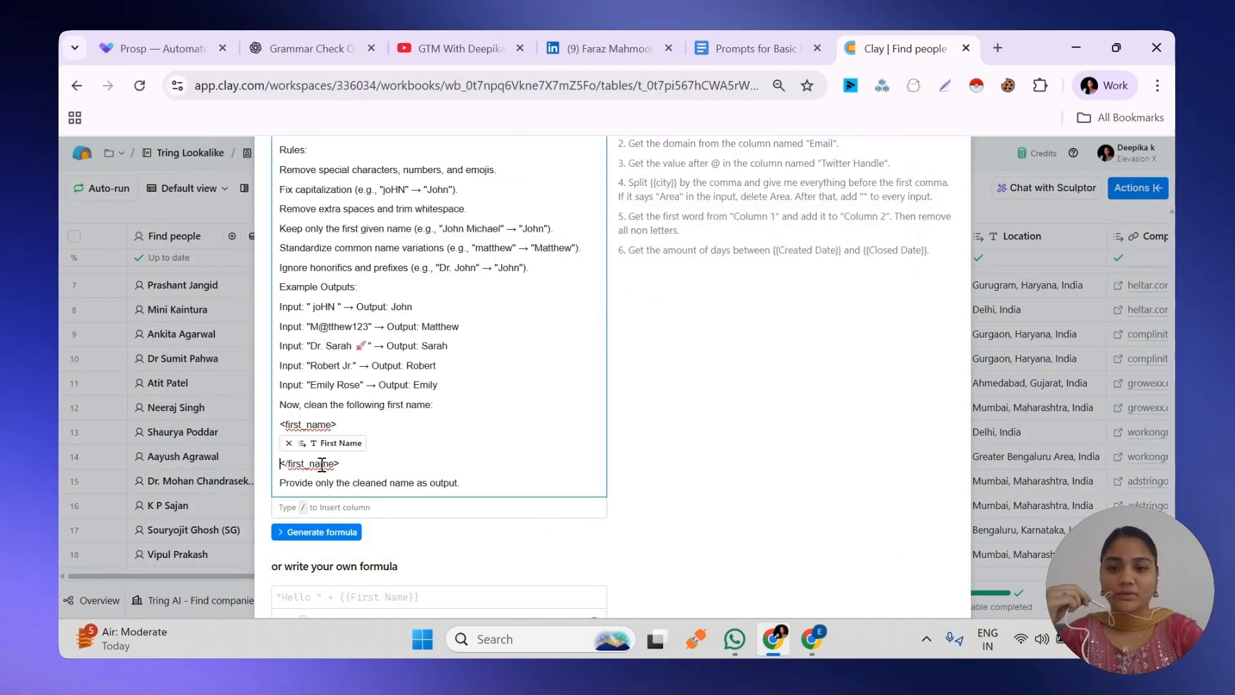
key(BackSpace)
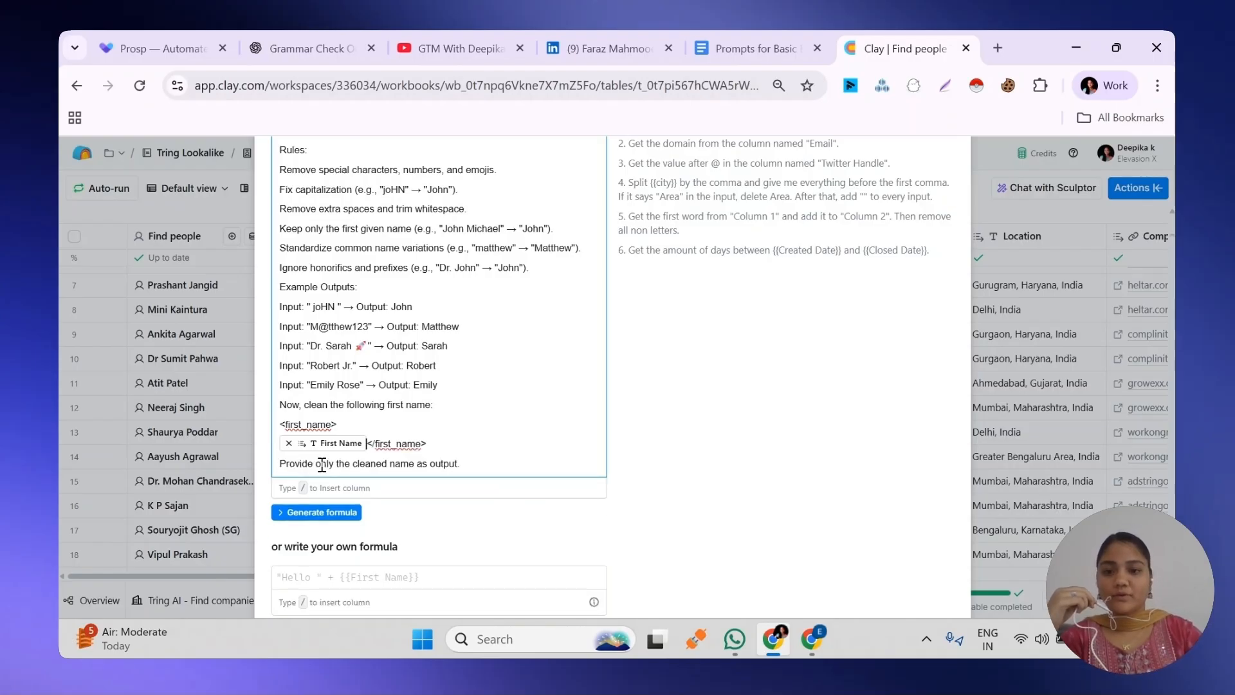
click(311, 513)
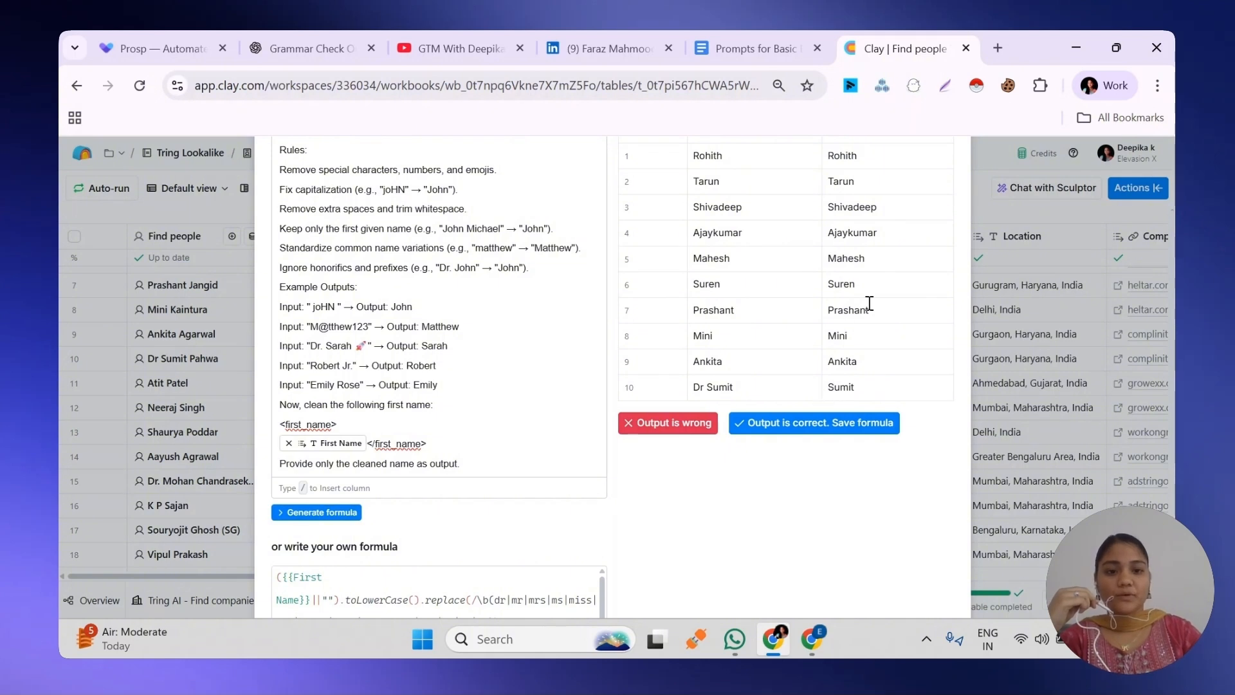
click(814, 425)
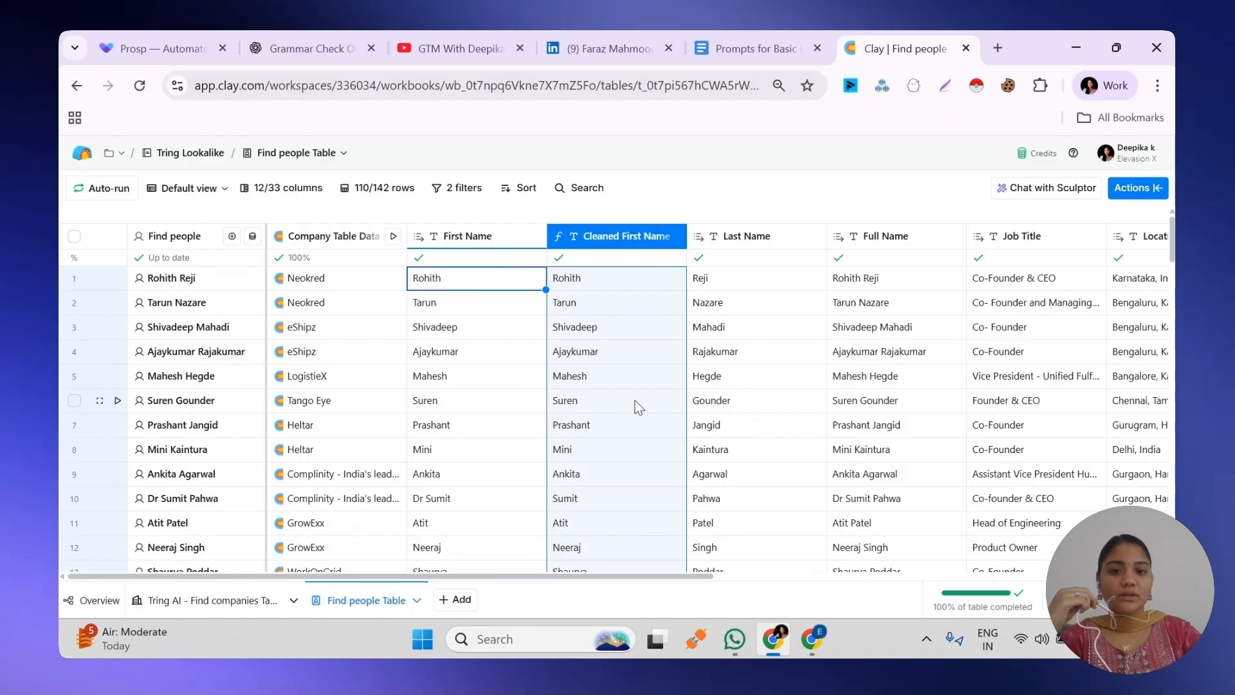
Switch to the Google Docs prompts document and copy the full Last Name Cleaning prompt
click(746, 48)
click(545, 474)
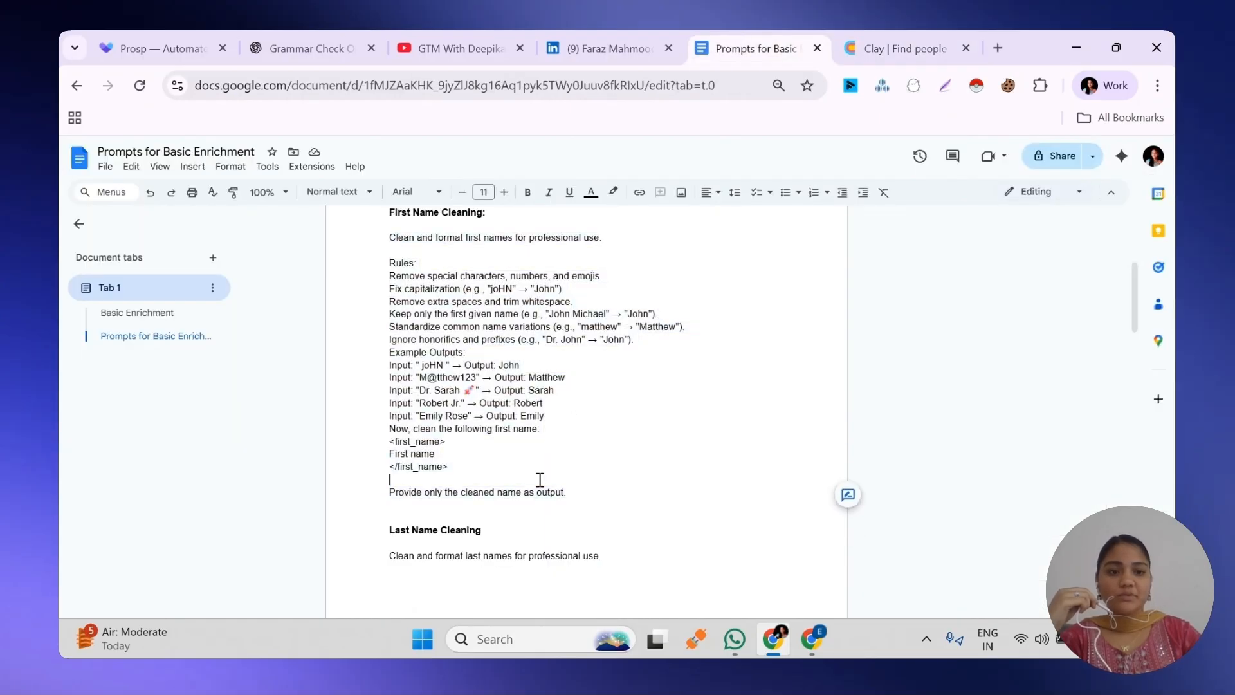
scroll(630, 348, down, 4)
drag(388, 268, 586, 423)
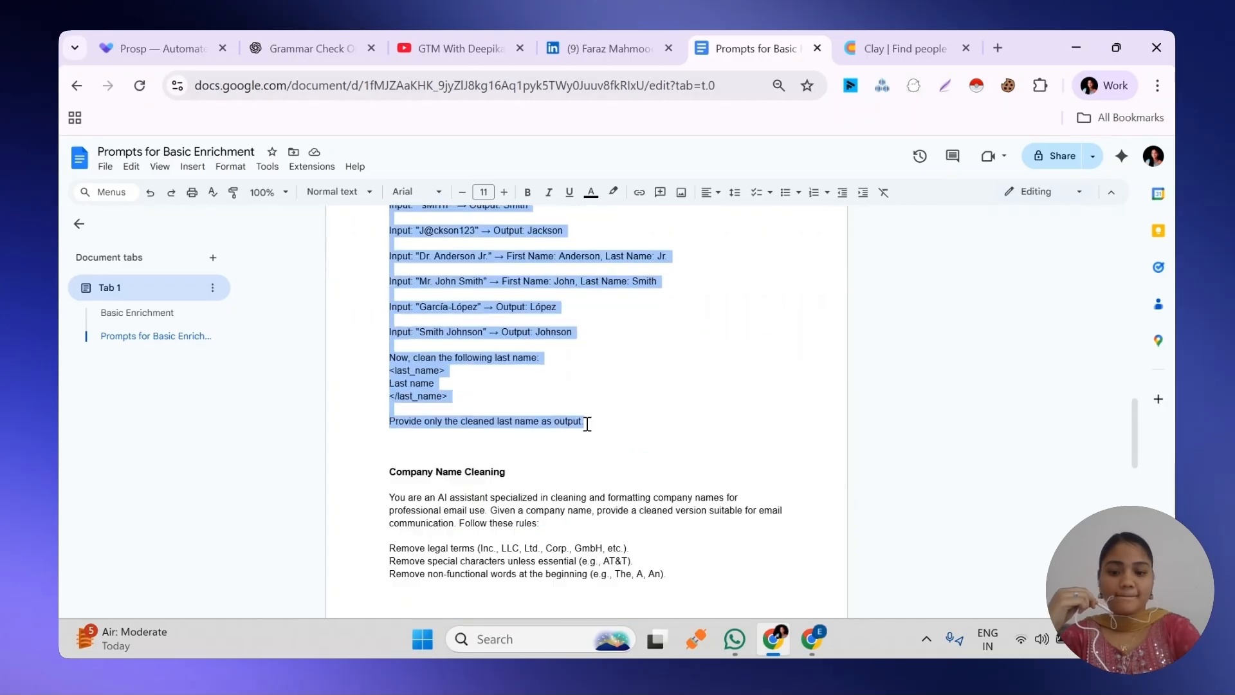
Back in Clay, insert a formula column directly after Last Name and paste the copied last name prompt as its description
click(901, 48)
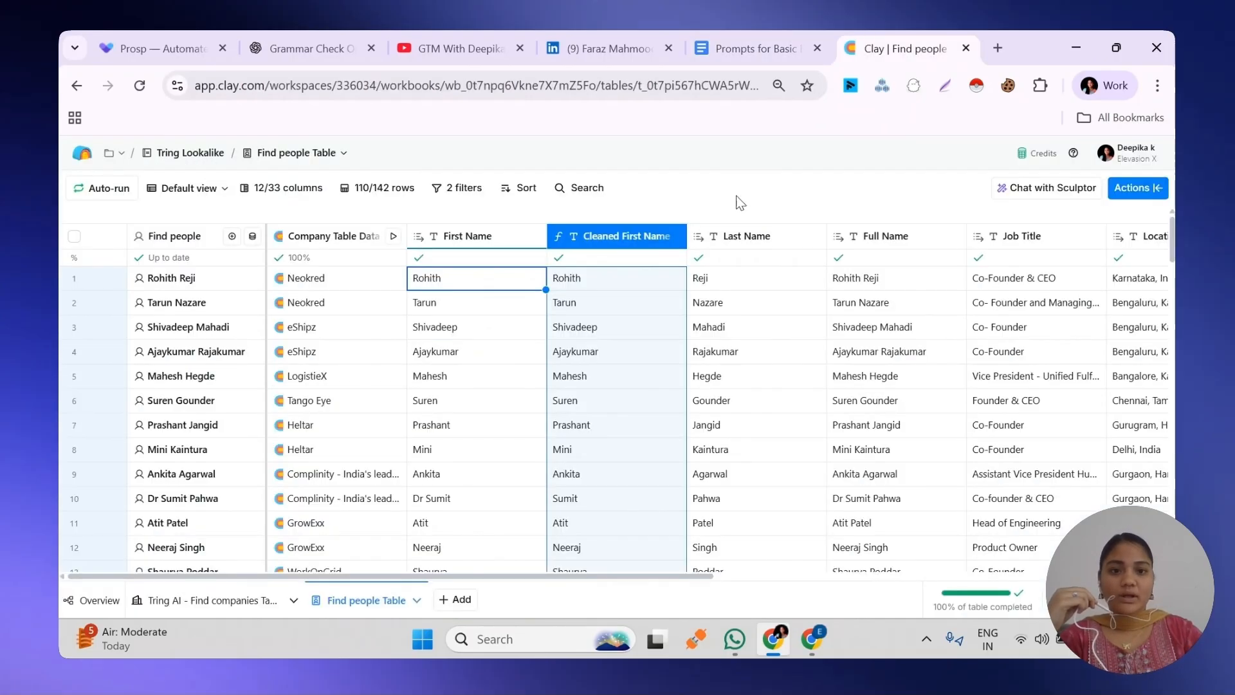
click(743, 239)
mouse_move(739, 343)
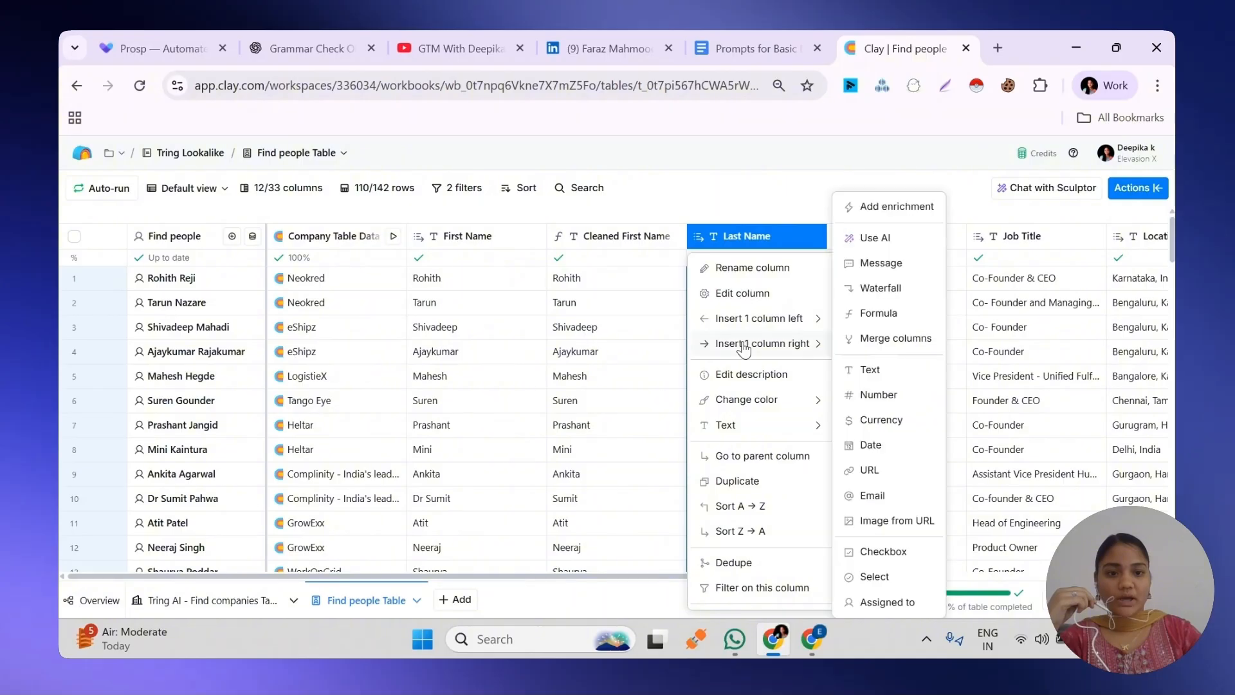
click(881, 314)
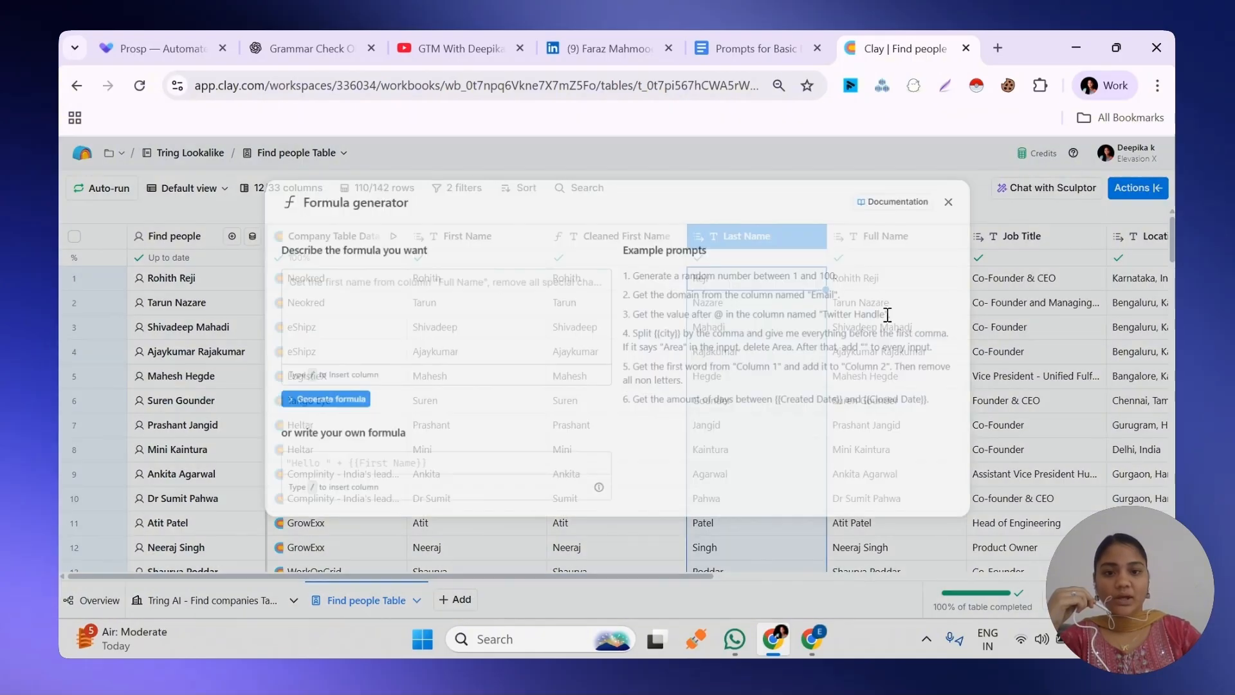
text(Clean and format last names for professional use. Rules: Remove special characters, numbers, and emojis. Fix capitalization (e.g., "sMiTh" → "Smith"). Remove extra spaces and trim whitespace. Keep only the last given surname (e.g., "Smith Johnson" → "Johnson"). If a prefix (e.g., "Mr.", "Ms.", "Dr.") is present, the first valid name after the prefix should be considered the first name, and the last word should be the last name (e.g., "Dr. Anderson Jr." → "First Name: Anderson", "Last Name: Jr."). Ignore honorifics and titles when determining the last name. Example Outputs: Input: " sMiTh " → Output: Smith Input: "J@ckson123" → Output: Jackson Input: "Dr. Anderson Jr." → First Name: Anderson, Last Name: Jr. Input: "Mr. John Smith" → First Name: John, Last Name: Smith Input: "García-López" → Output: López Input: "Smith Johnson" → Output: Johnson Now, clean the following last name: <last_name> Last name </last_name> Provide only the cleaned last name as output.)
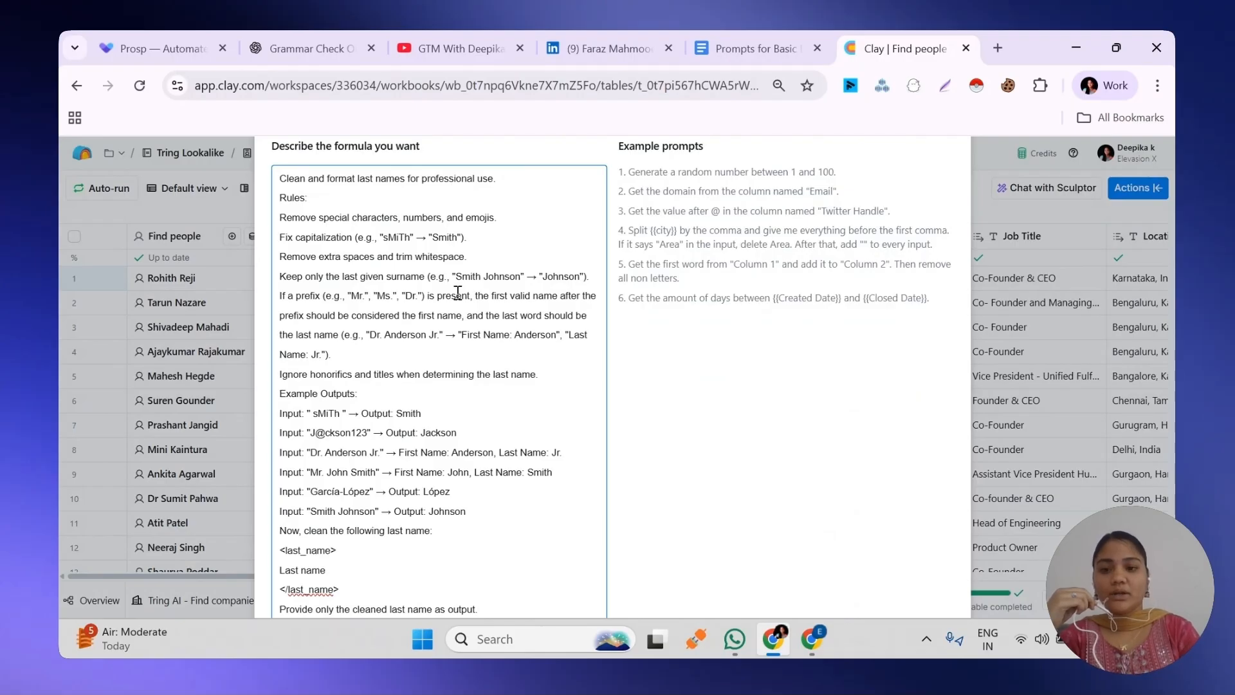
Replace the prompt's "Last name" placeholder with the Last Name column reference and join the closing </last_name> tag to that line
scroll(458, 293, down, 3)
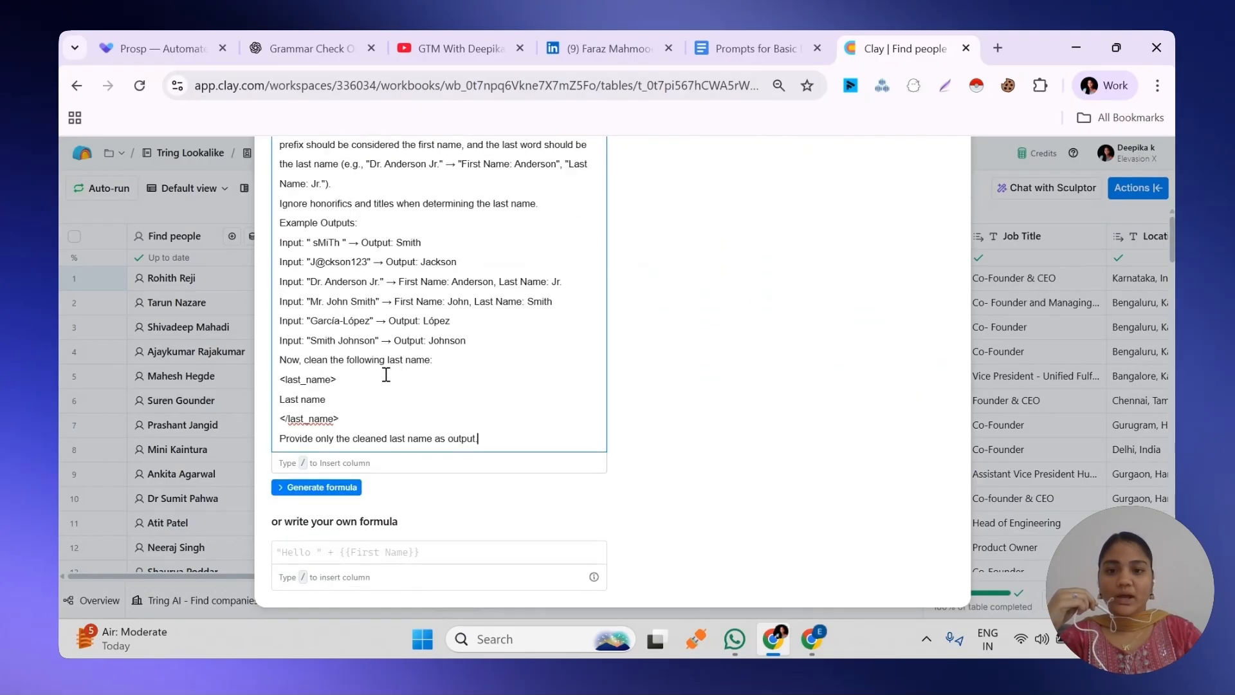
triple_click(326, 400)
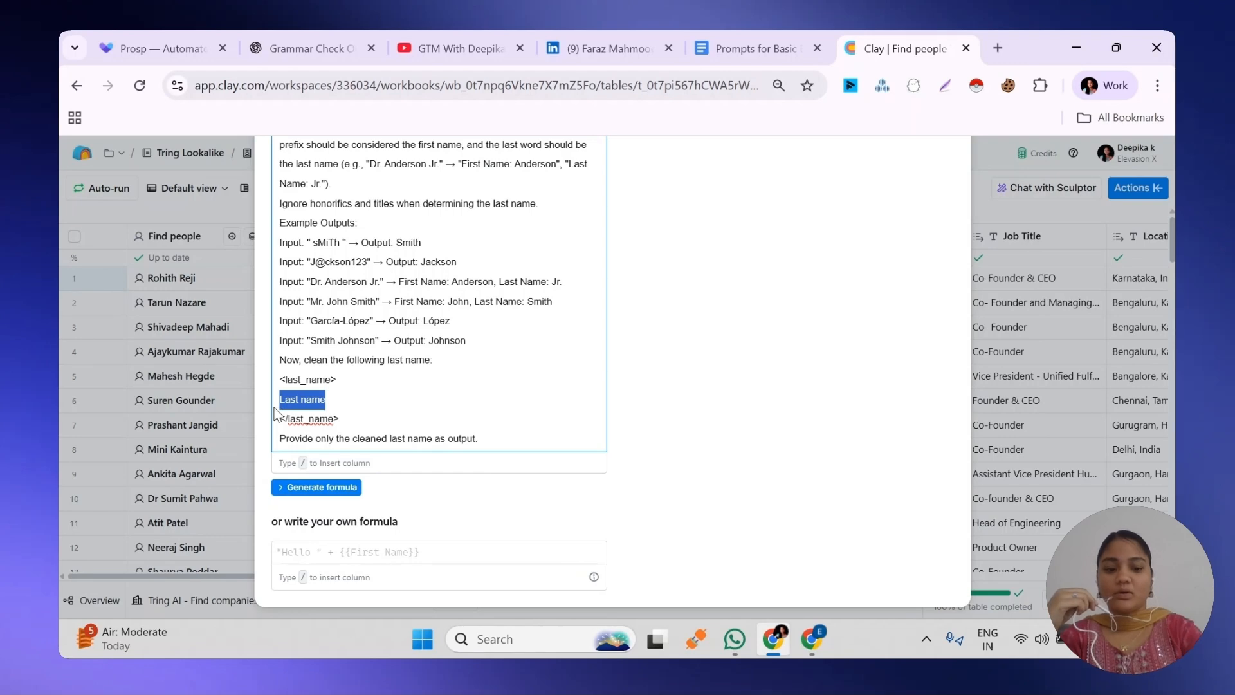
text(/)
click(341, 565)
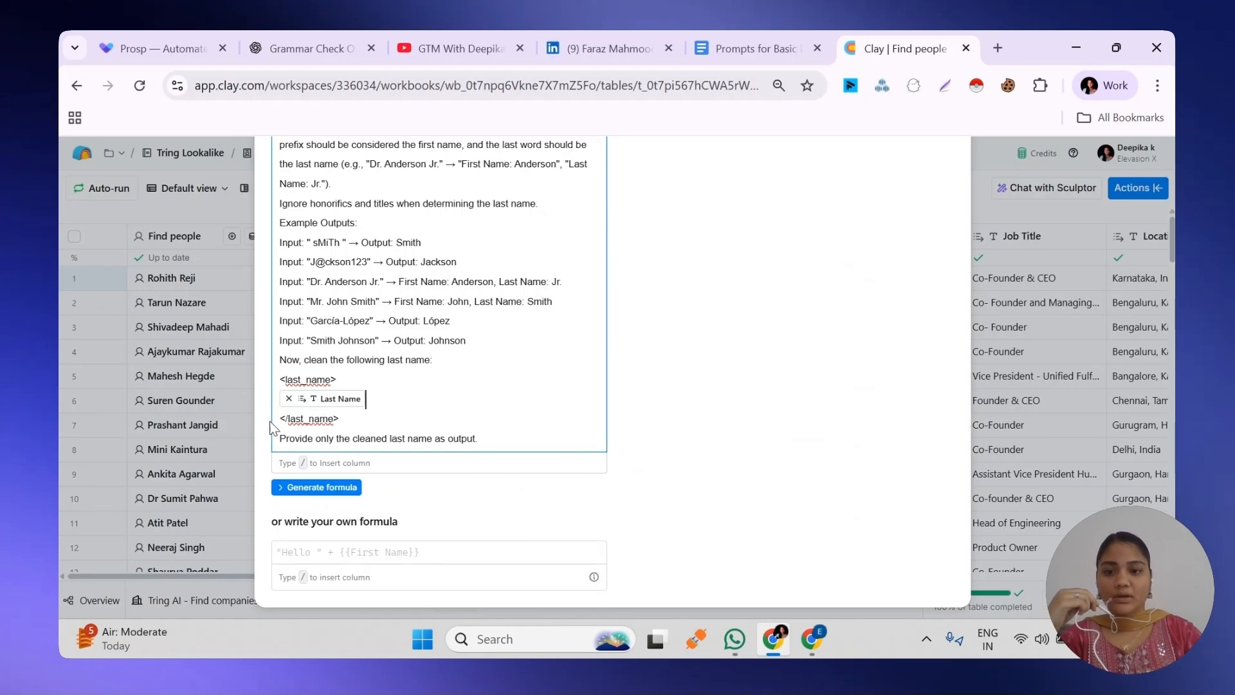
key(BackSpace)
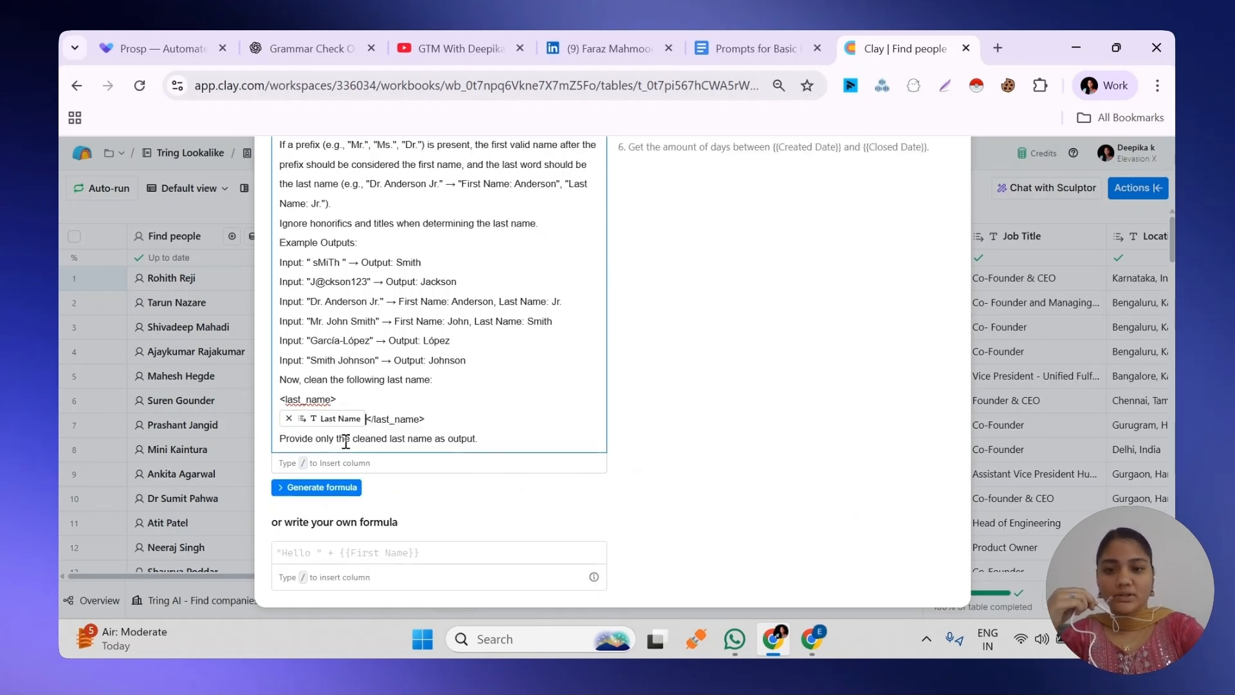
Generate the last name cleaning formula, review its sample outputs and save it as correct
click(335, 487)
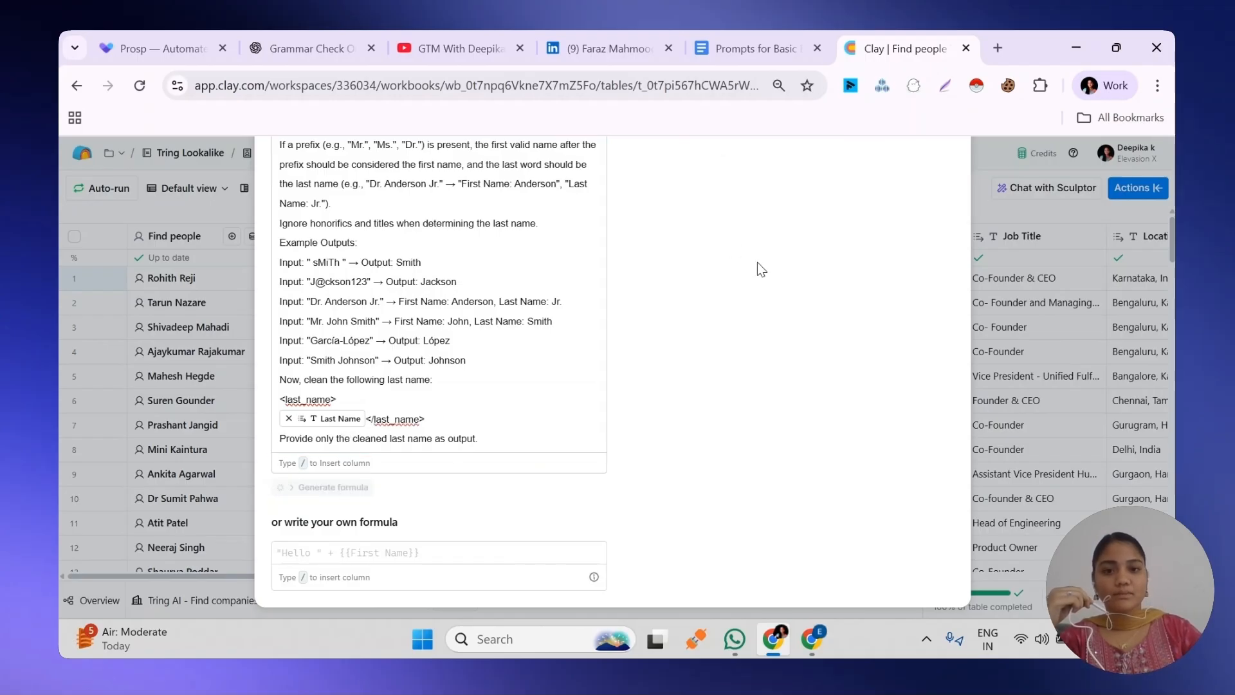
scroll(758, 261, up, 3)
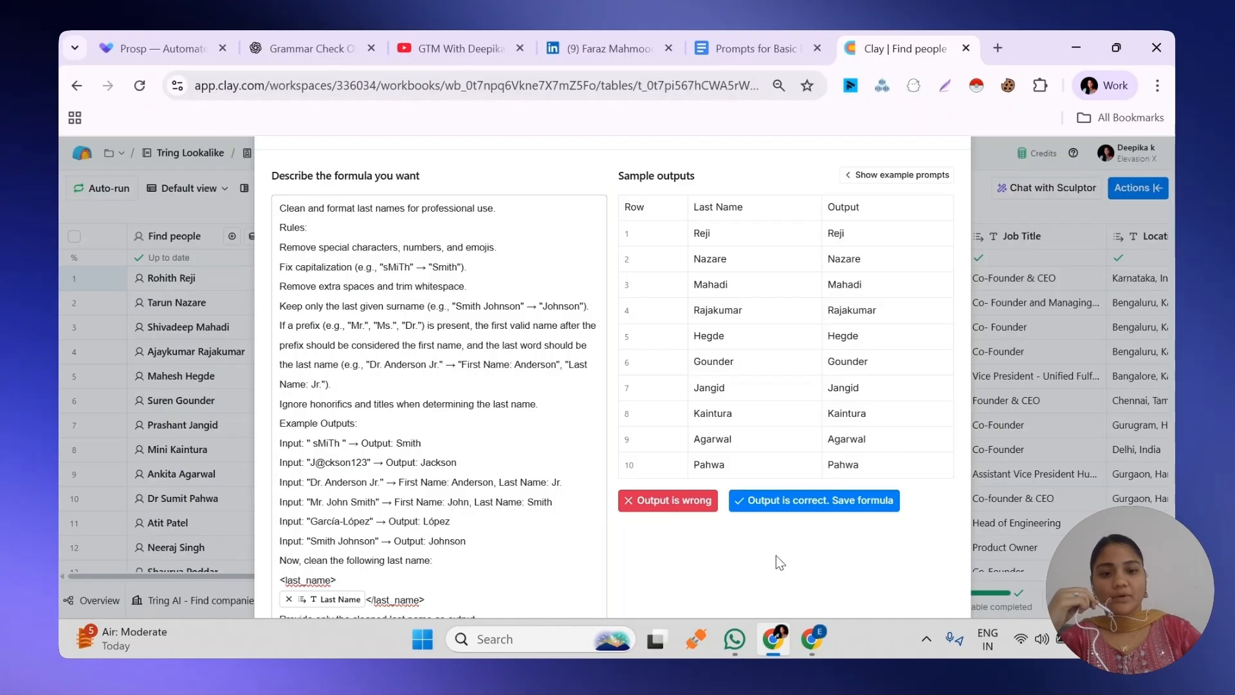
click(795, 502)
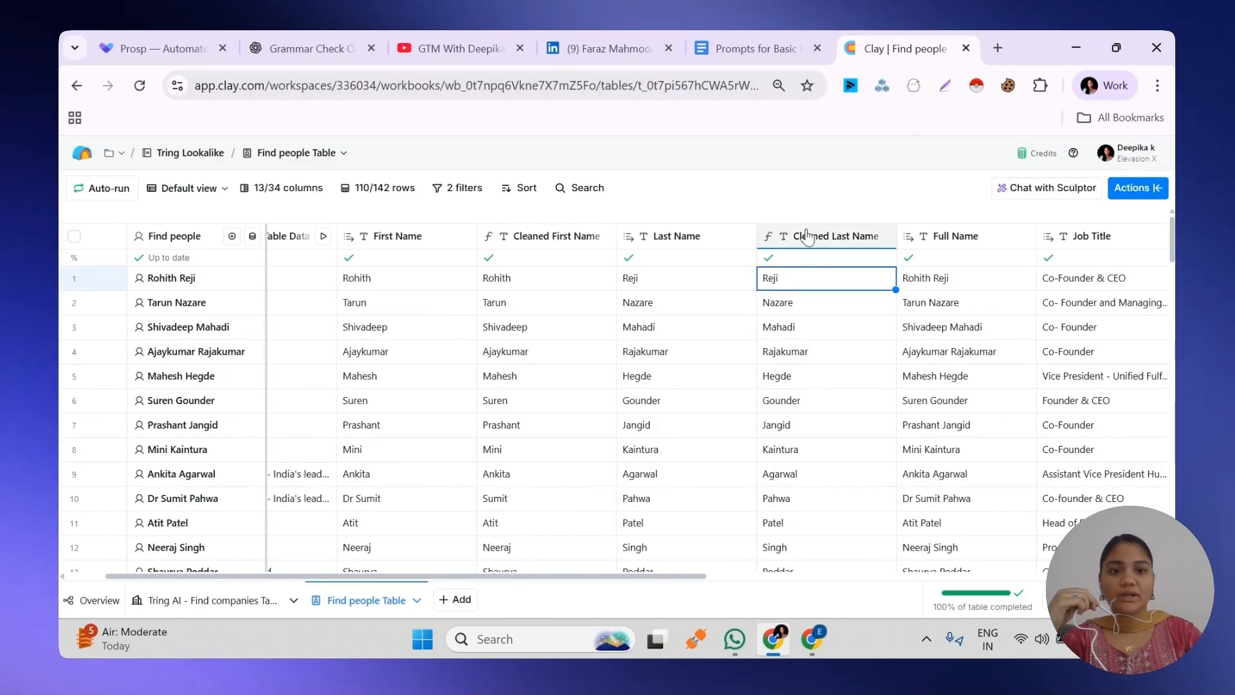
Insert a Merge columns column directly after Full Name
drag(689, 576, 809, 581)
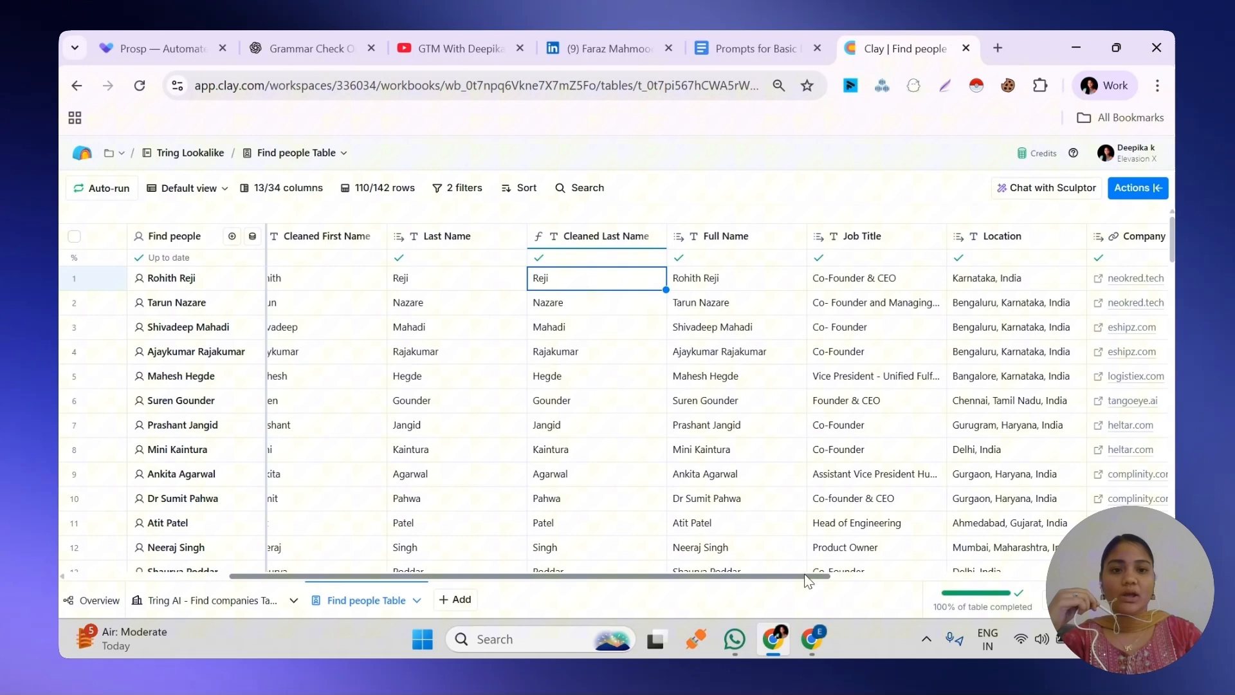
click(776, 243)
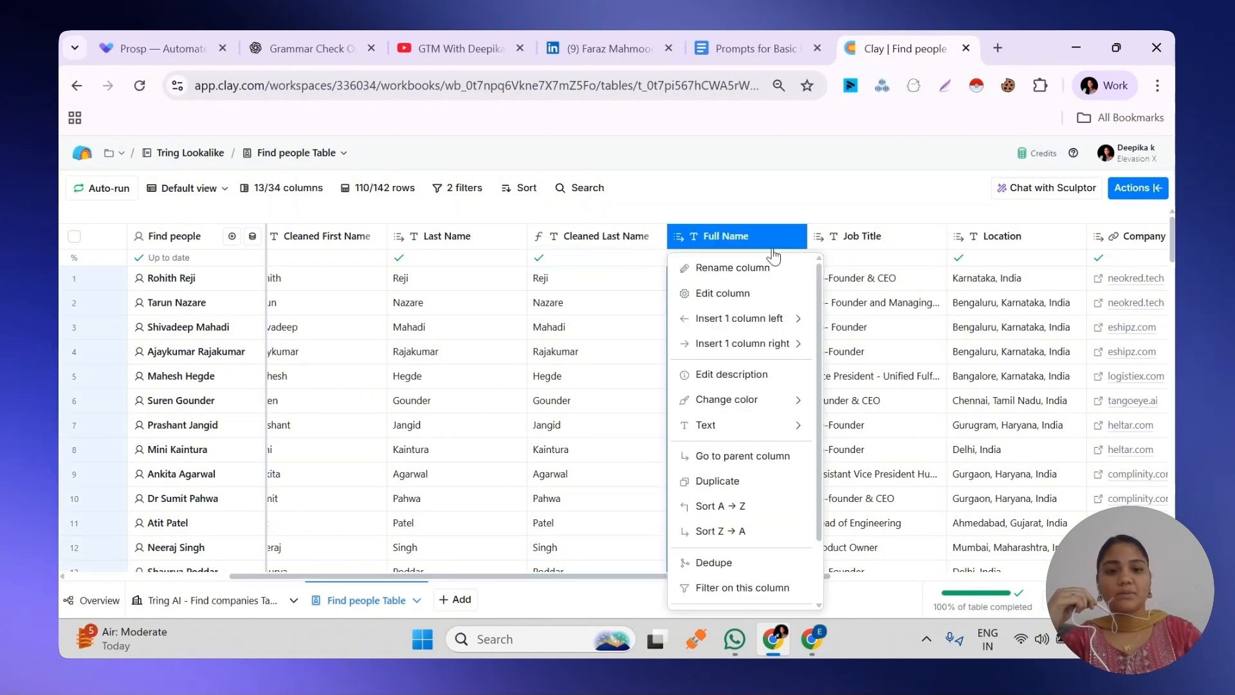
mouse_move(756, 426)
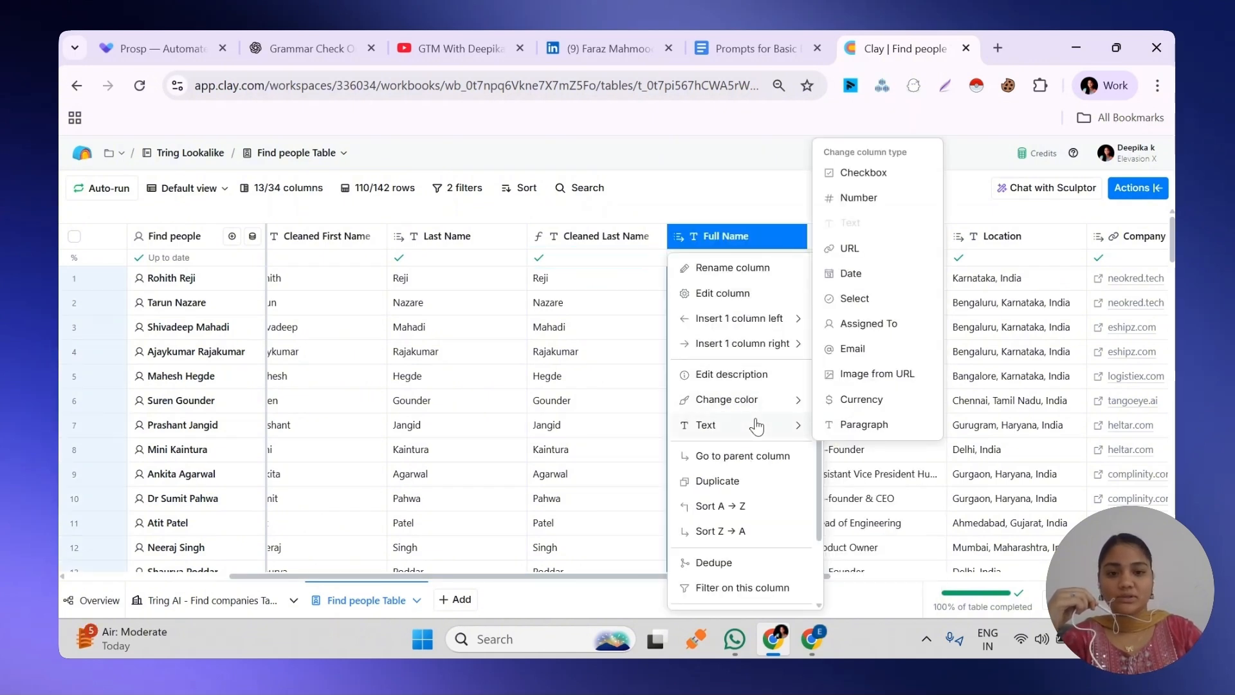
mouse_move(744, 353)
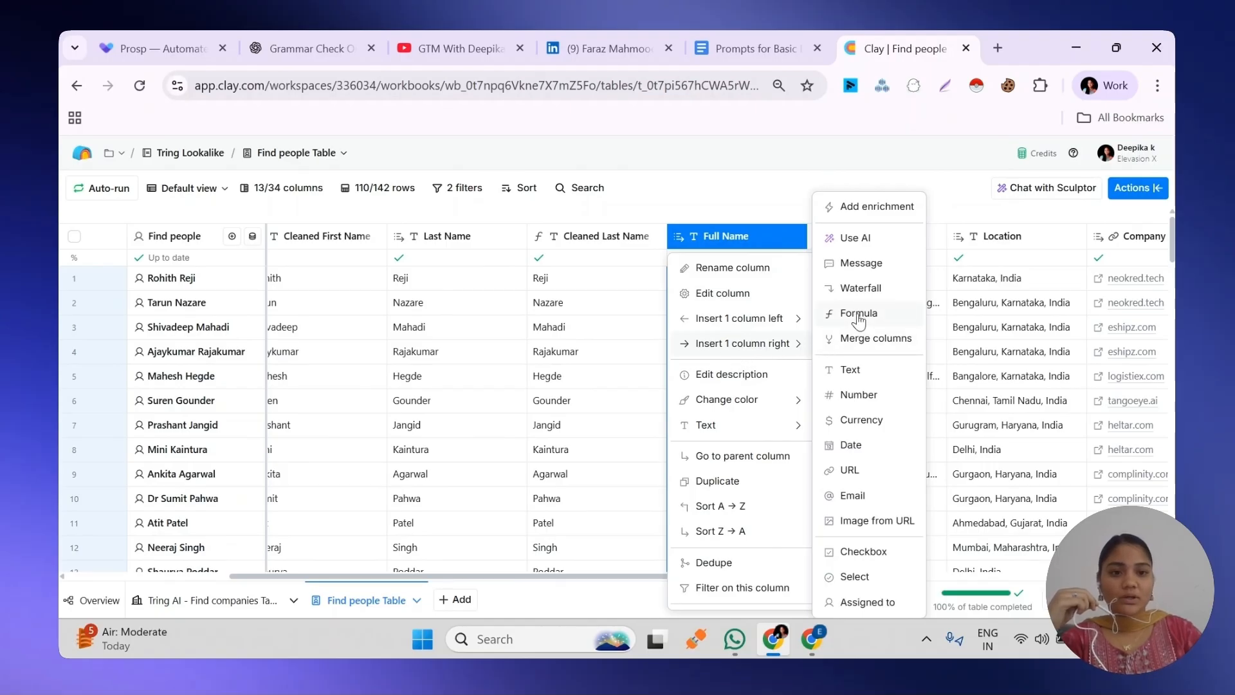
click(862, 341)
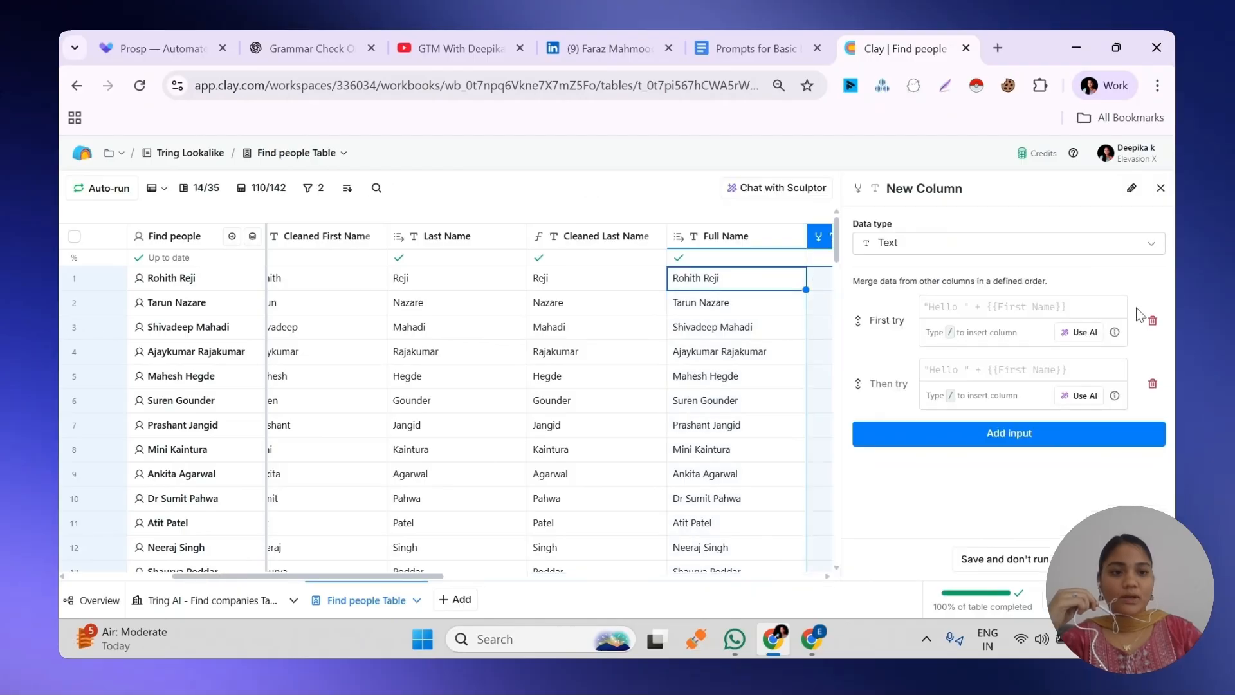
For the merge's first input, generate and save an AI formula described as "Get Cleaned First Name and Cleaned Last Name", using column references
click(1070, 340)
text(G)
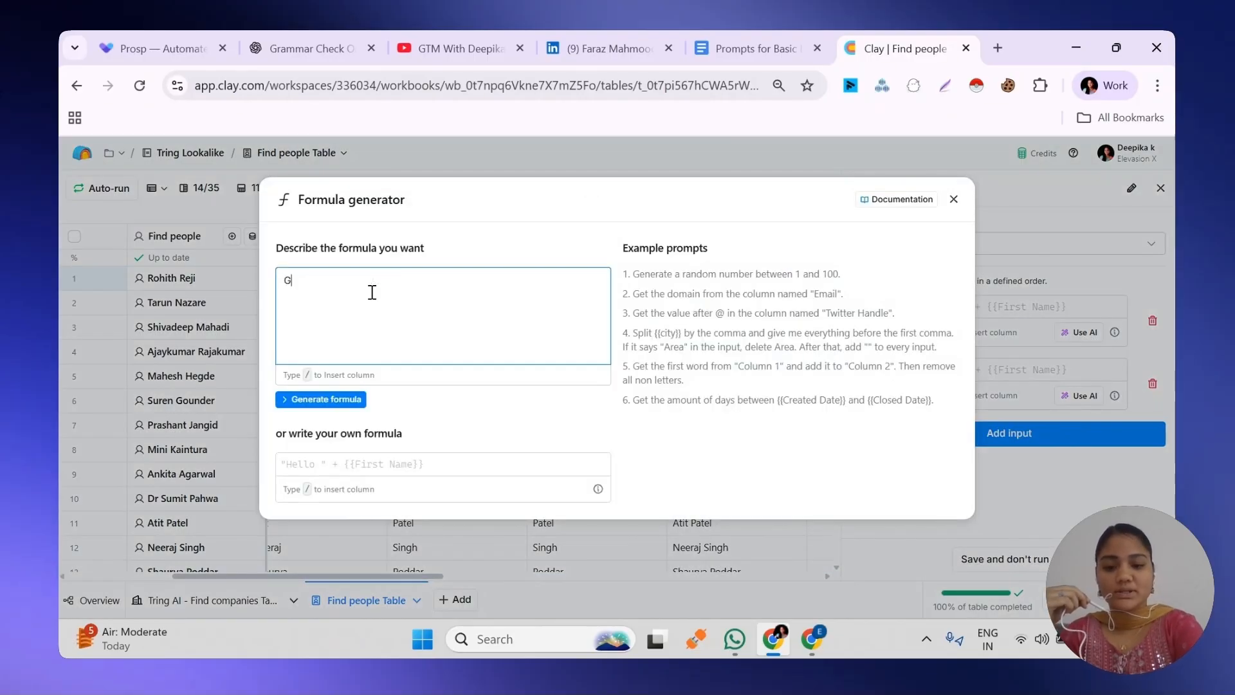
text(et /)
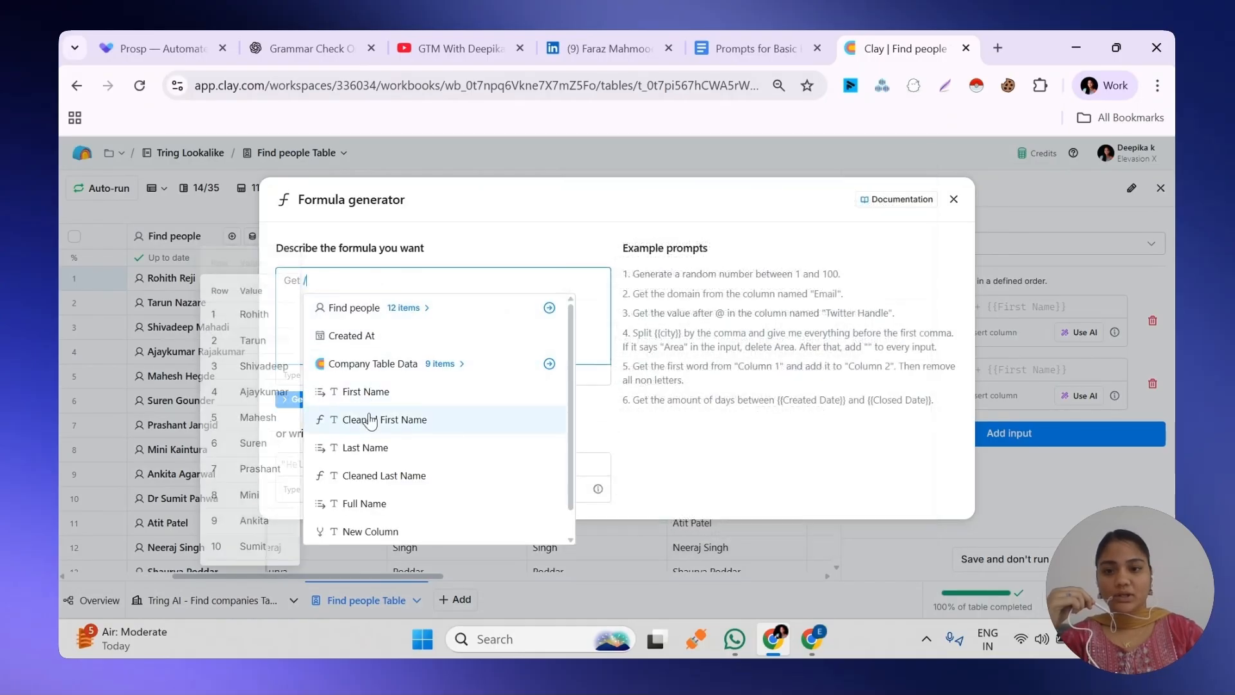
click(418, 418)
text(and /)
click(526, 476)
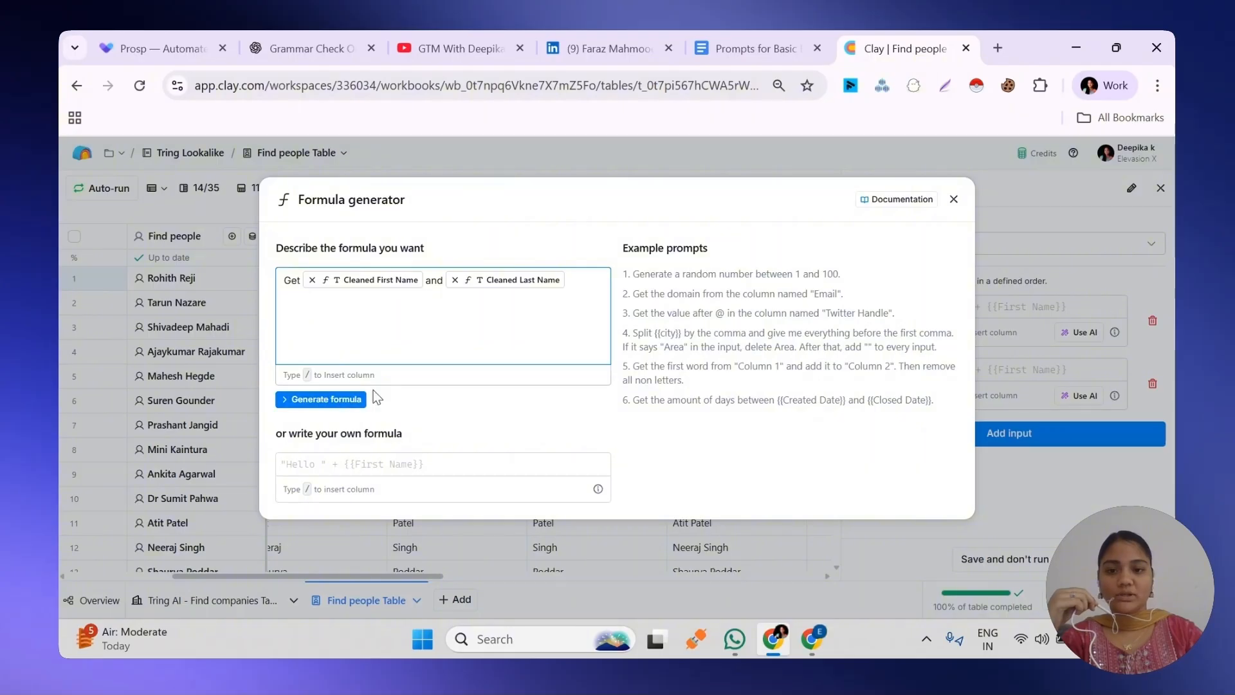
click(325, 400)
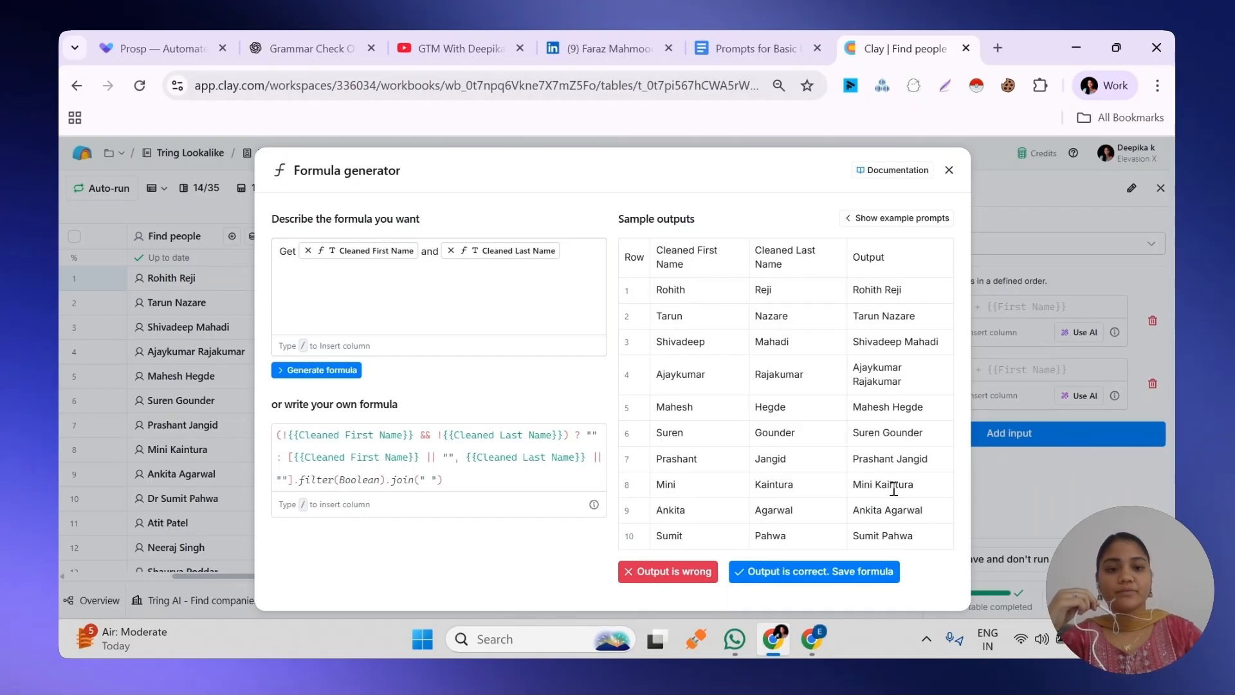
click(863, 573)
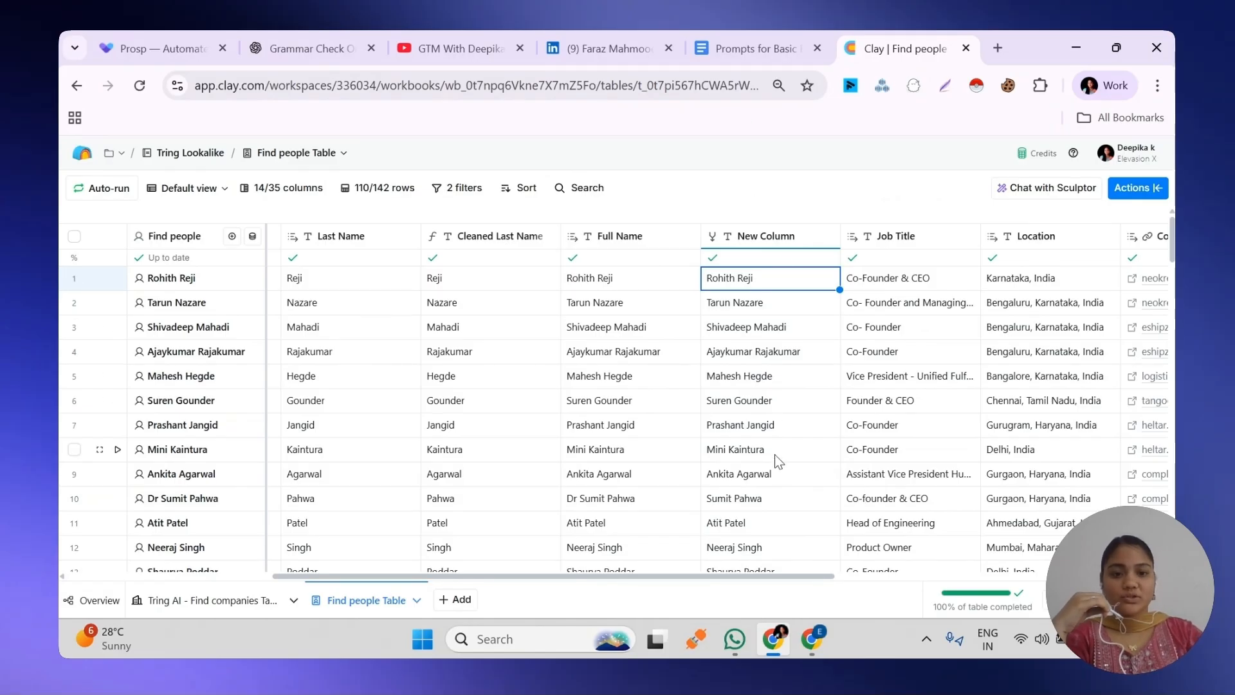
Rename the merged name column as Cleaned Full Name
double_click(788, 241)
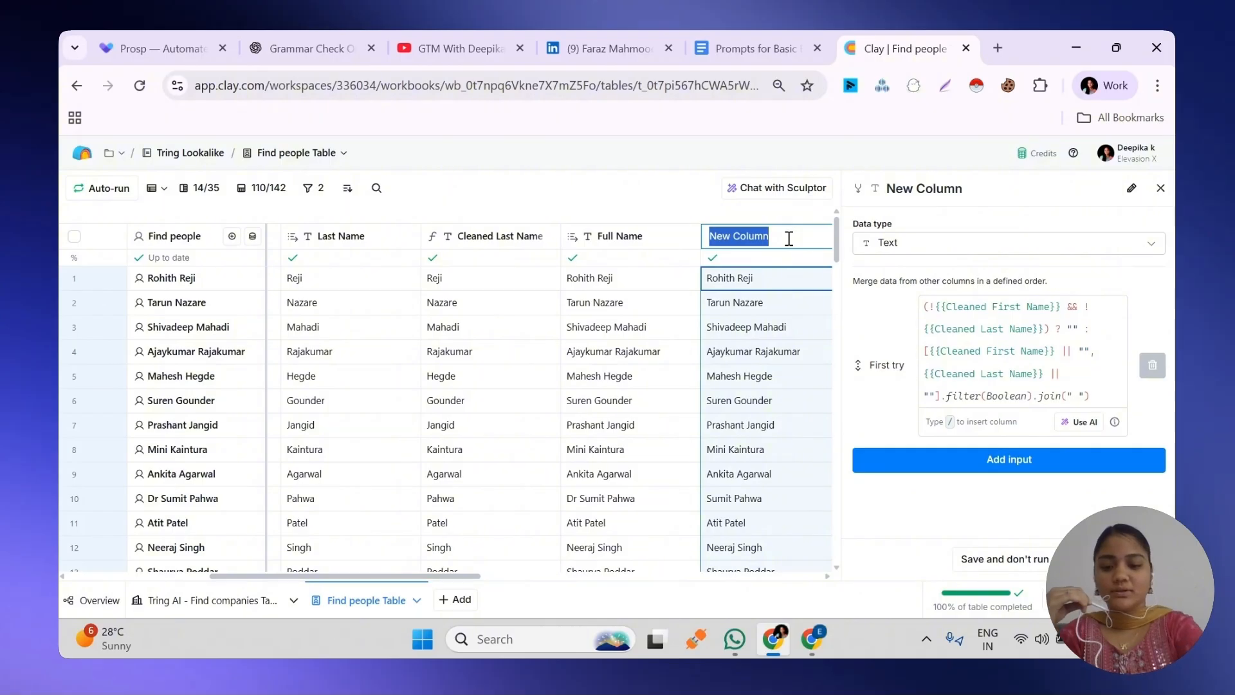
text(Cle)
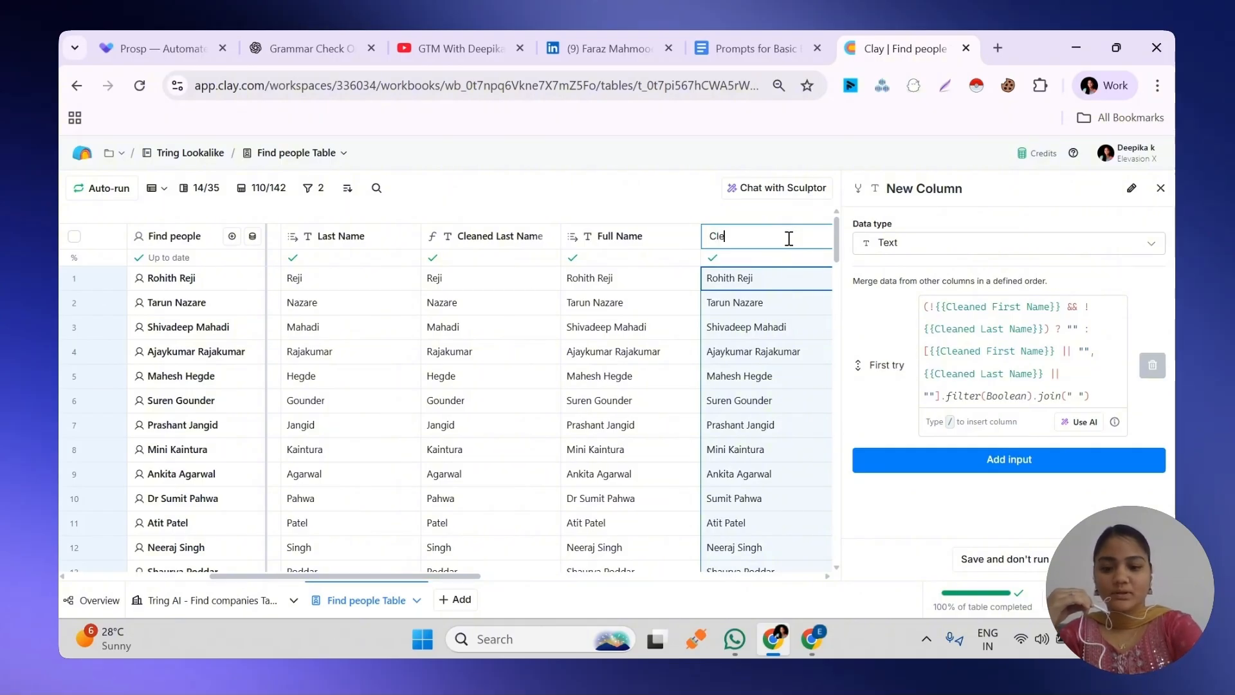
text(aned )
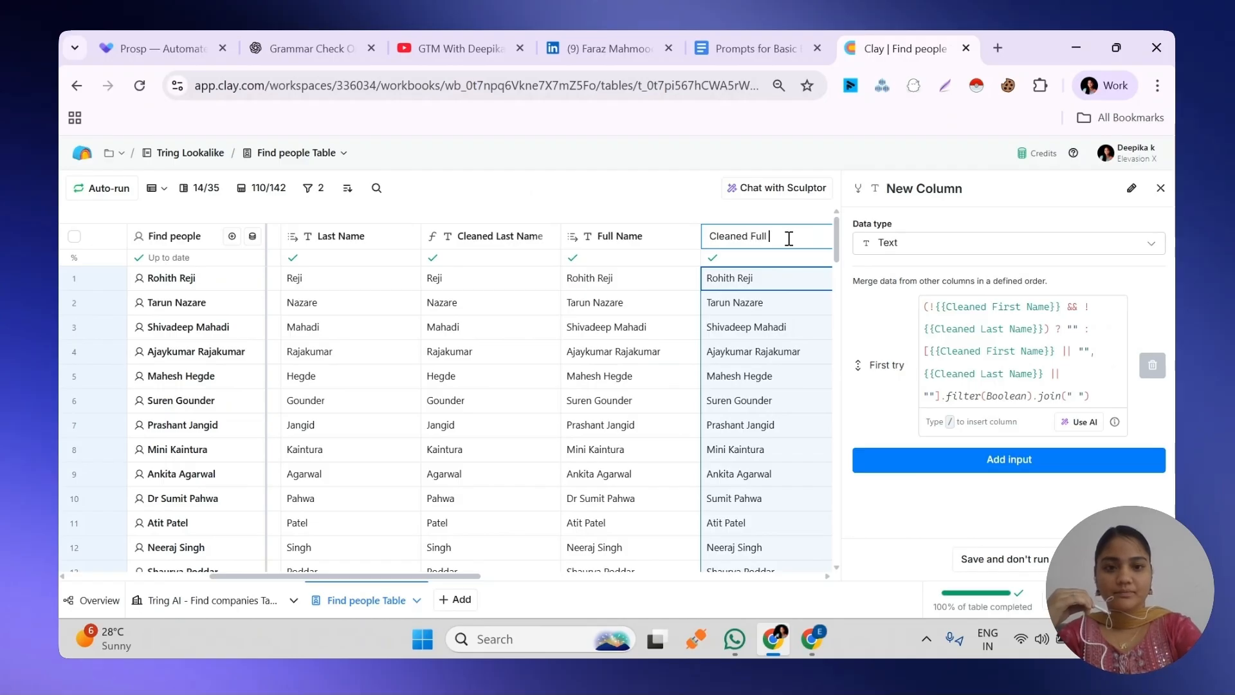
text(Full Name)
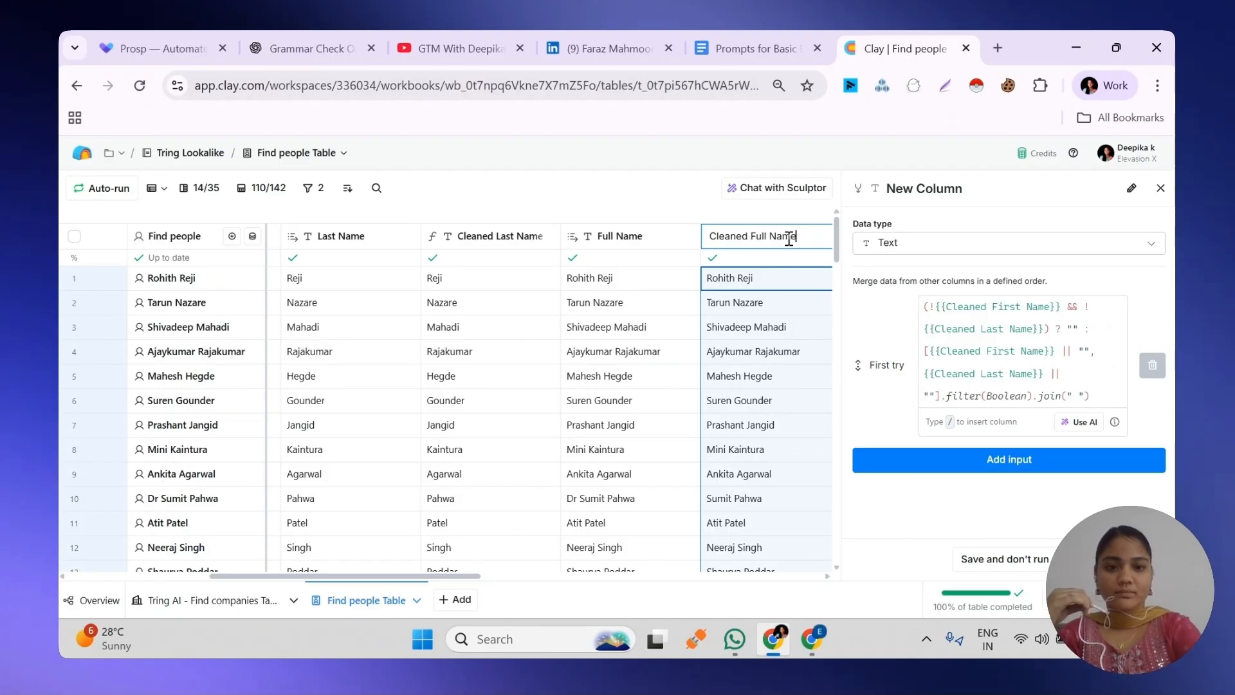
click(673, 223)
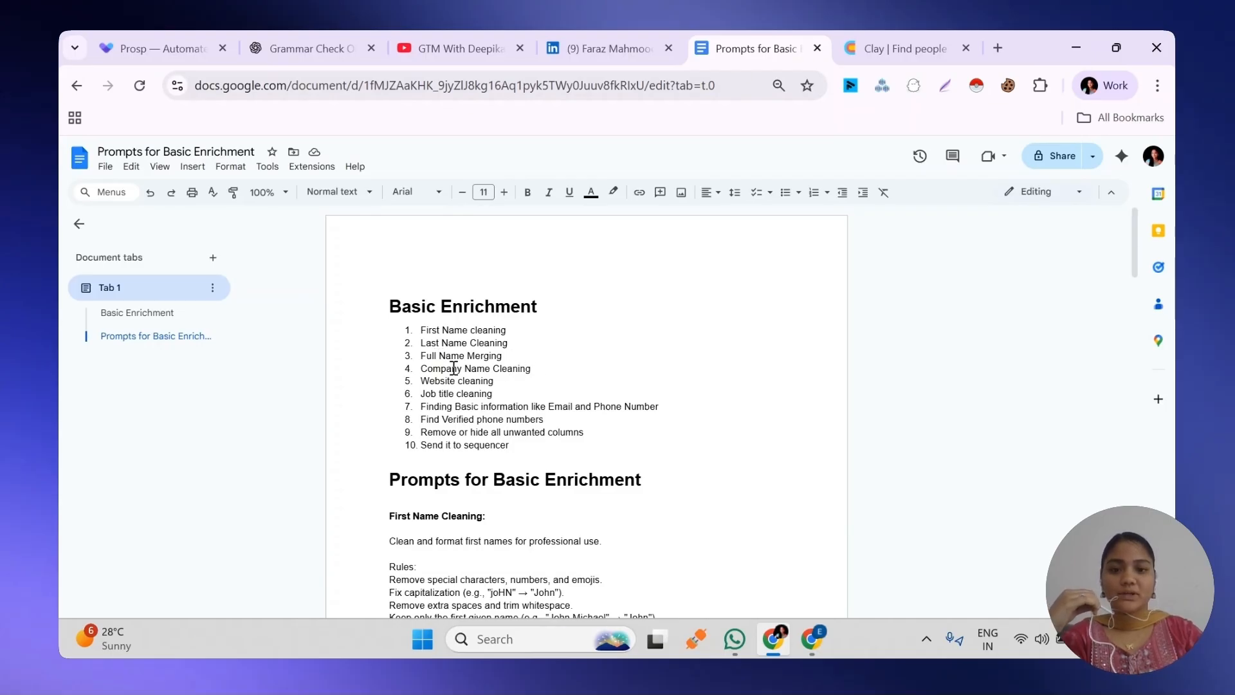
Add the Name field from the first row's Company Table Data as a new column called Company Name
click(847, 39)
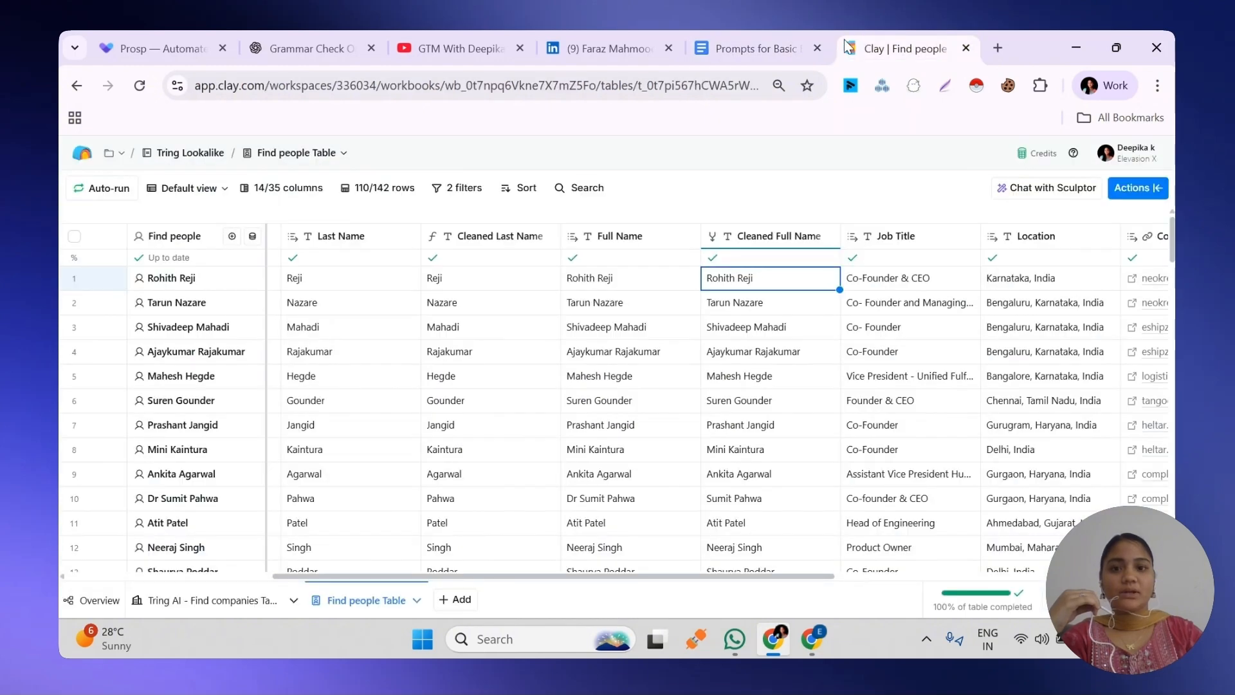
scroll(341, 354, left, 5)
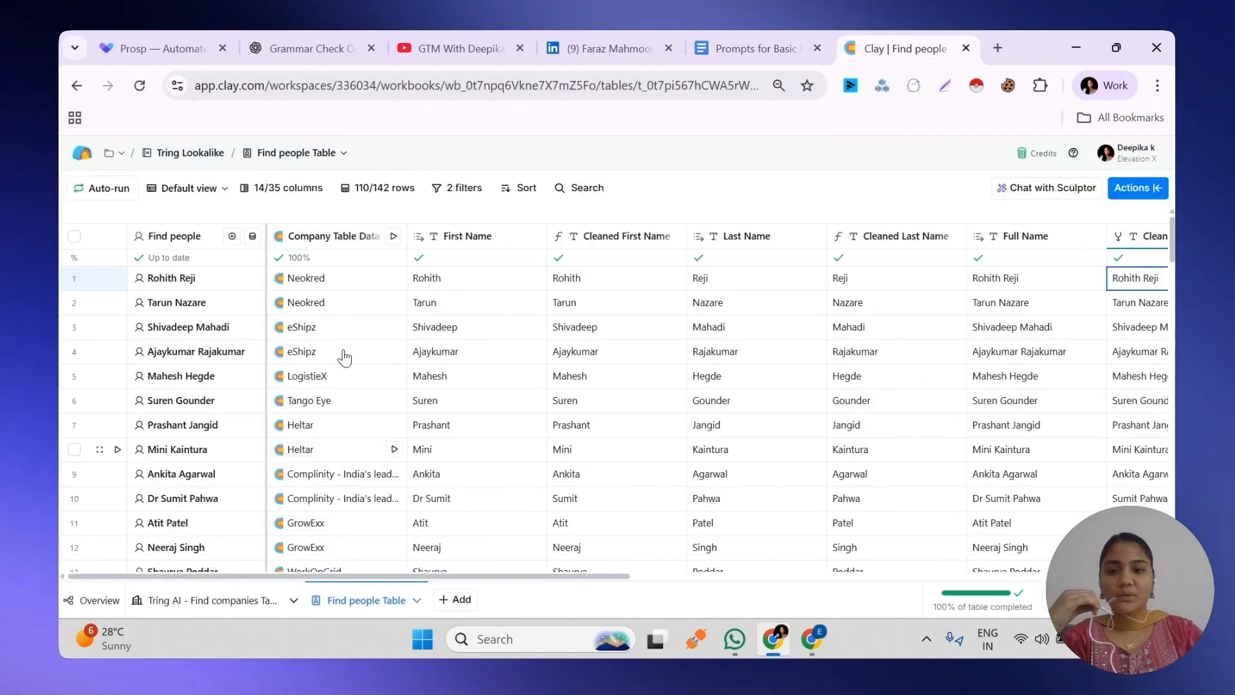
click(315, 285)
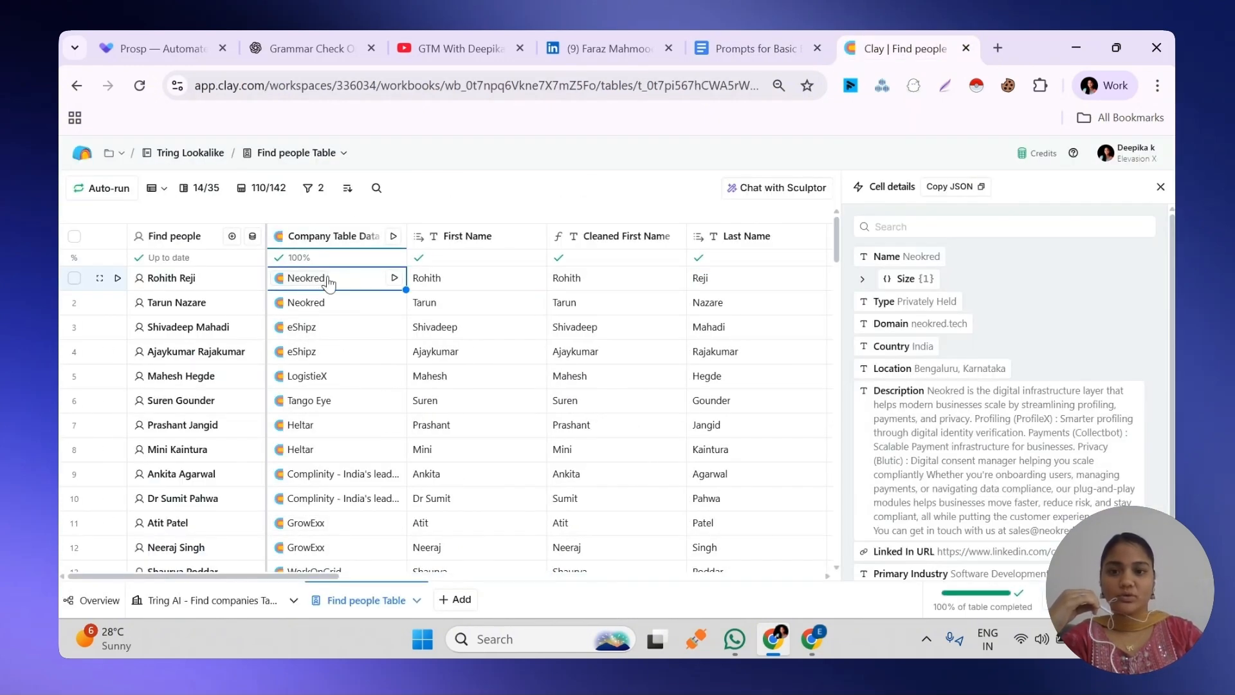
mouse_move(1126, 261)
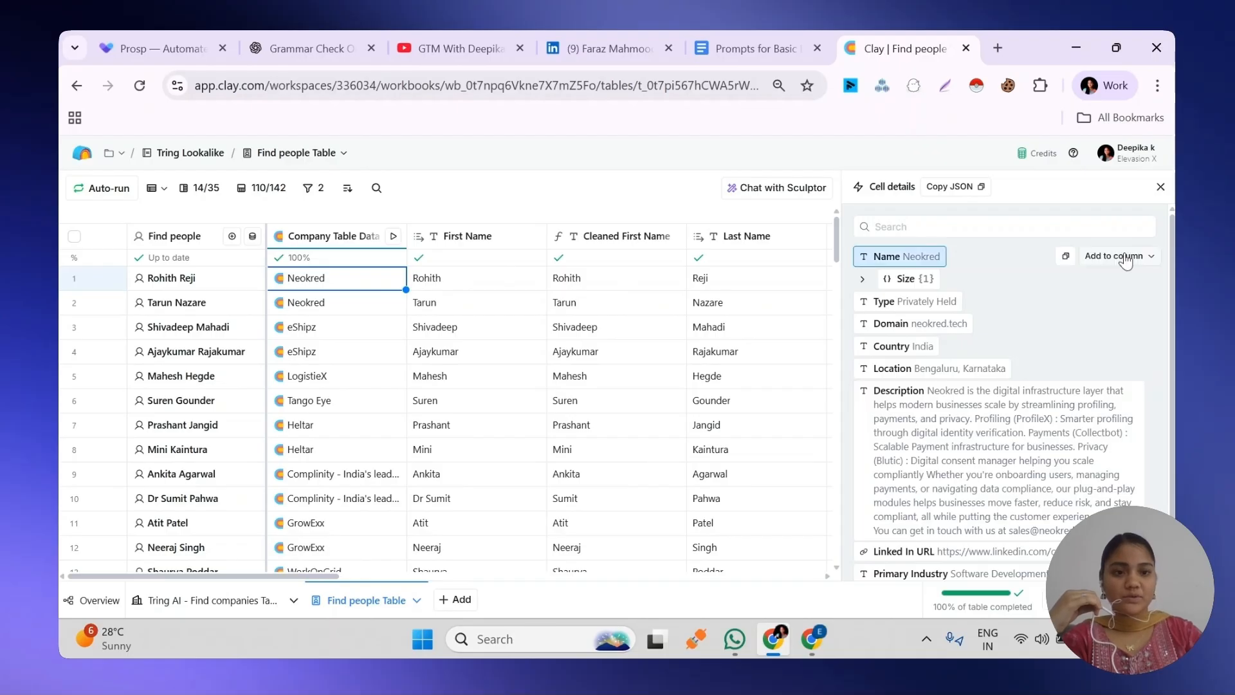
click(1125, 257)
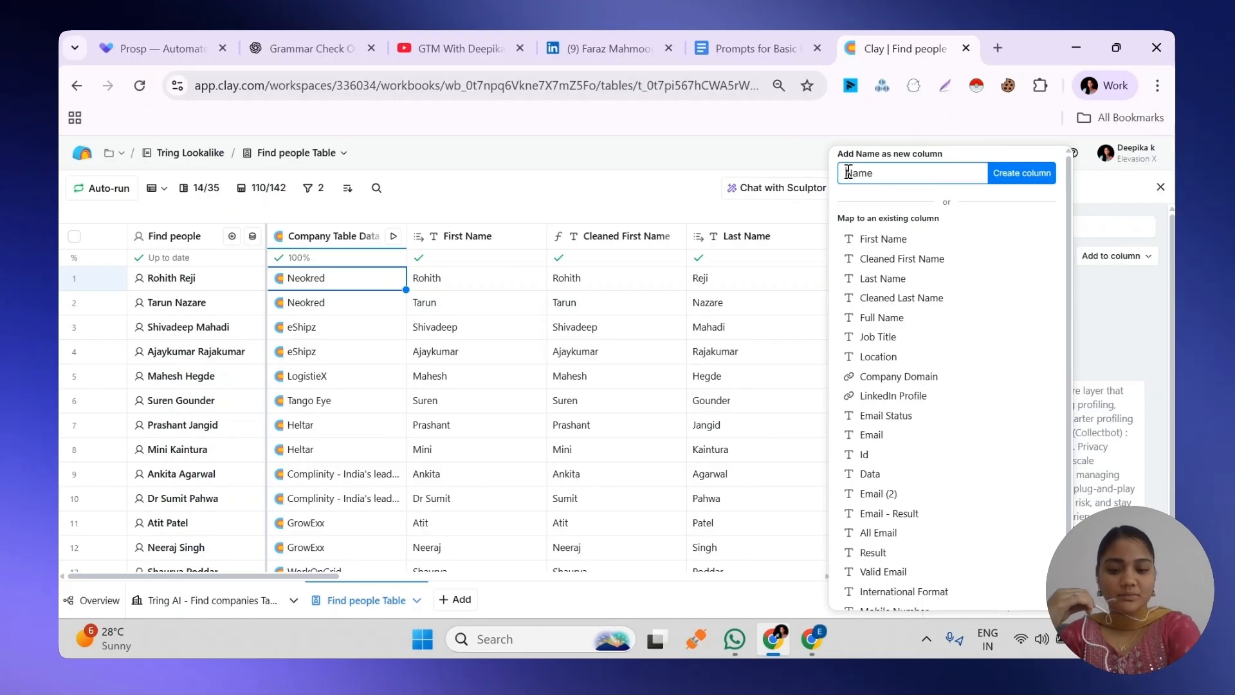
text(Company)
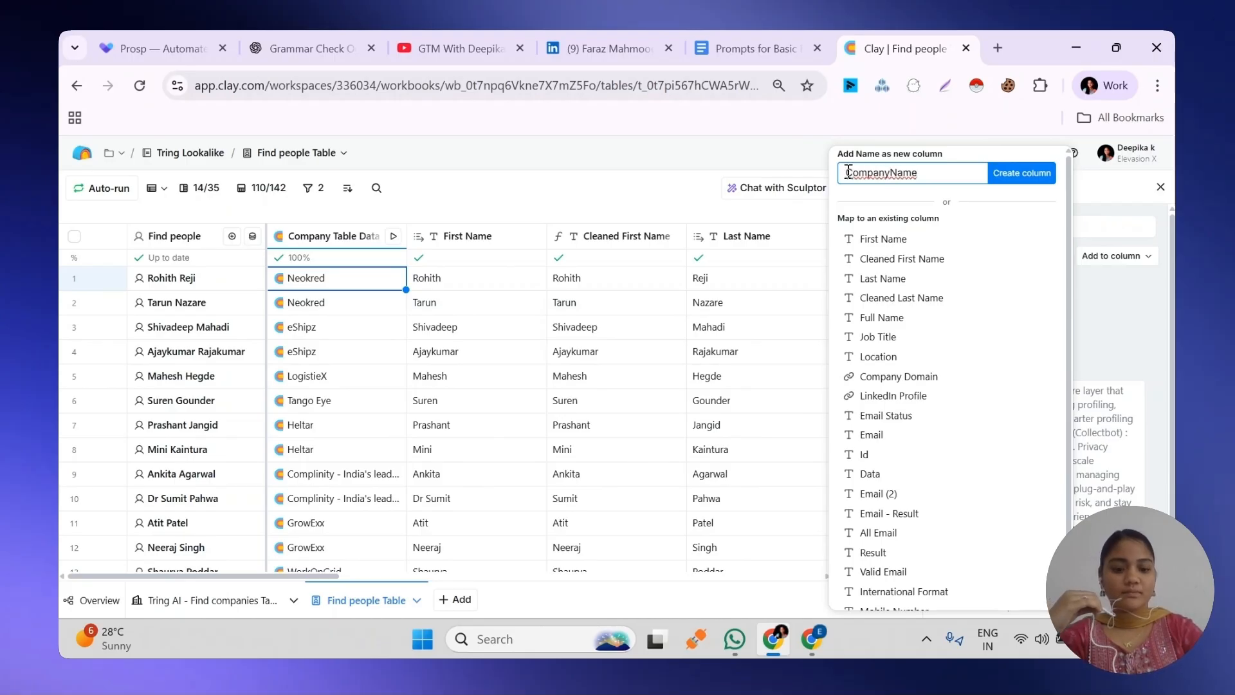
click(1008, 180)
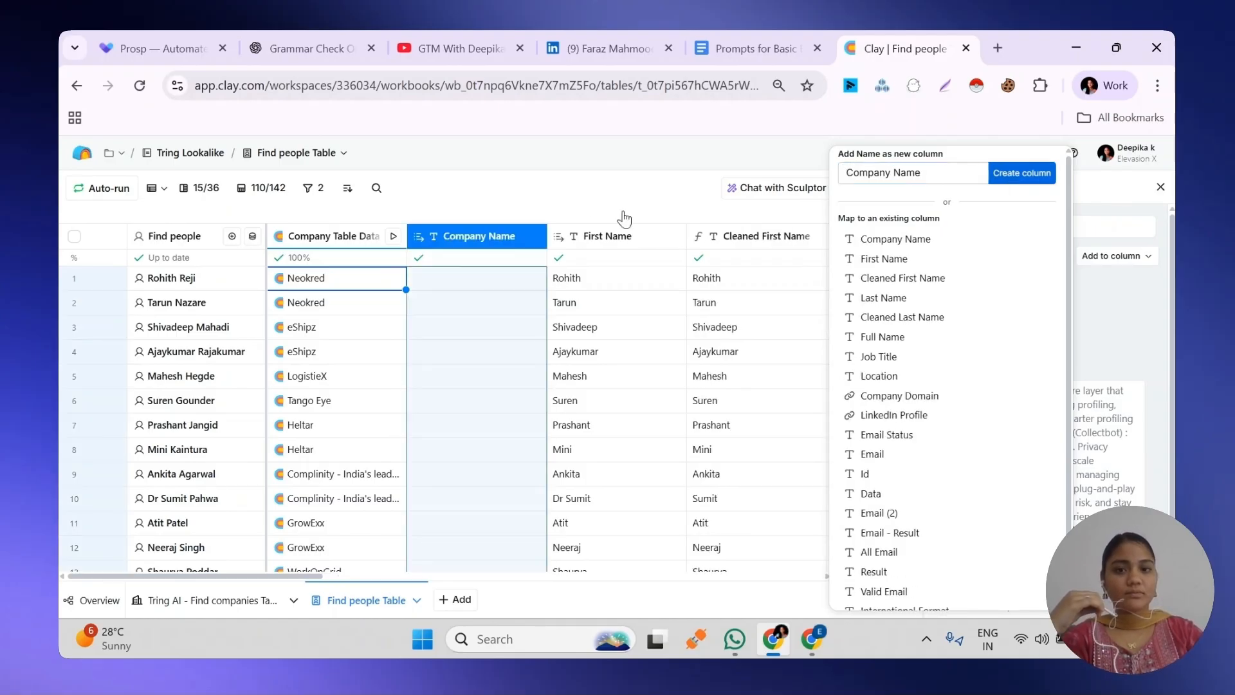
click(529, 196)
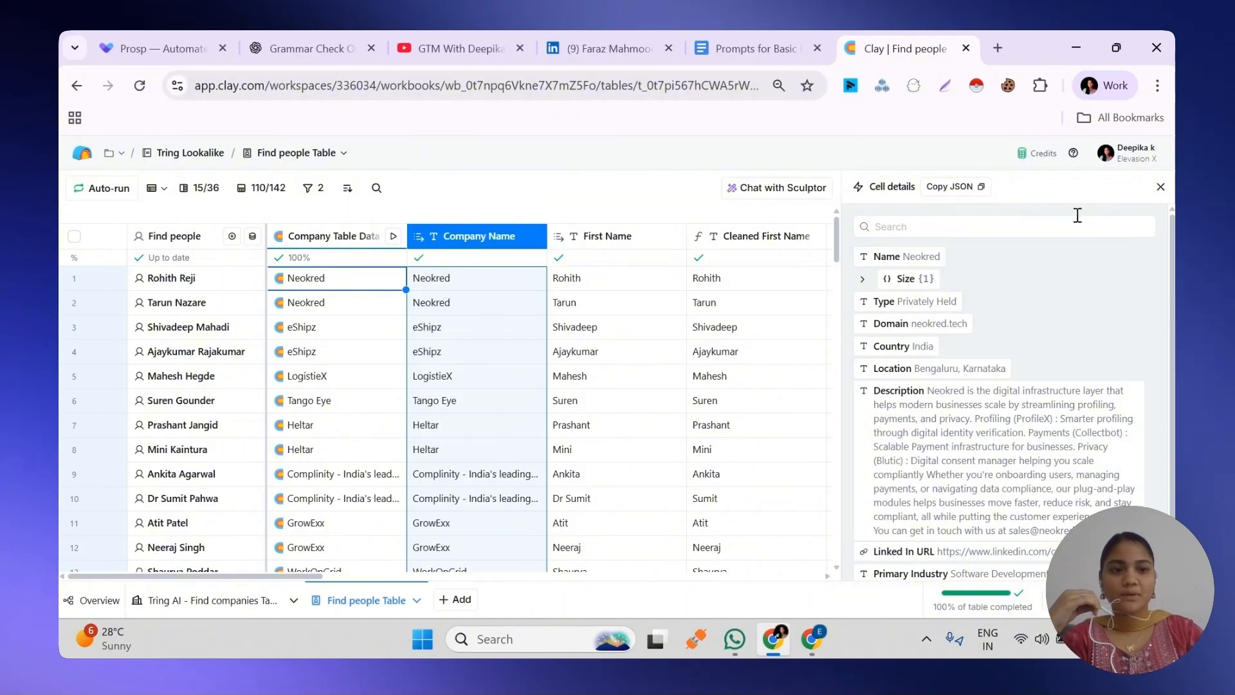
key(Escape)
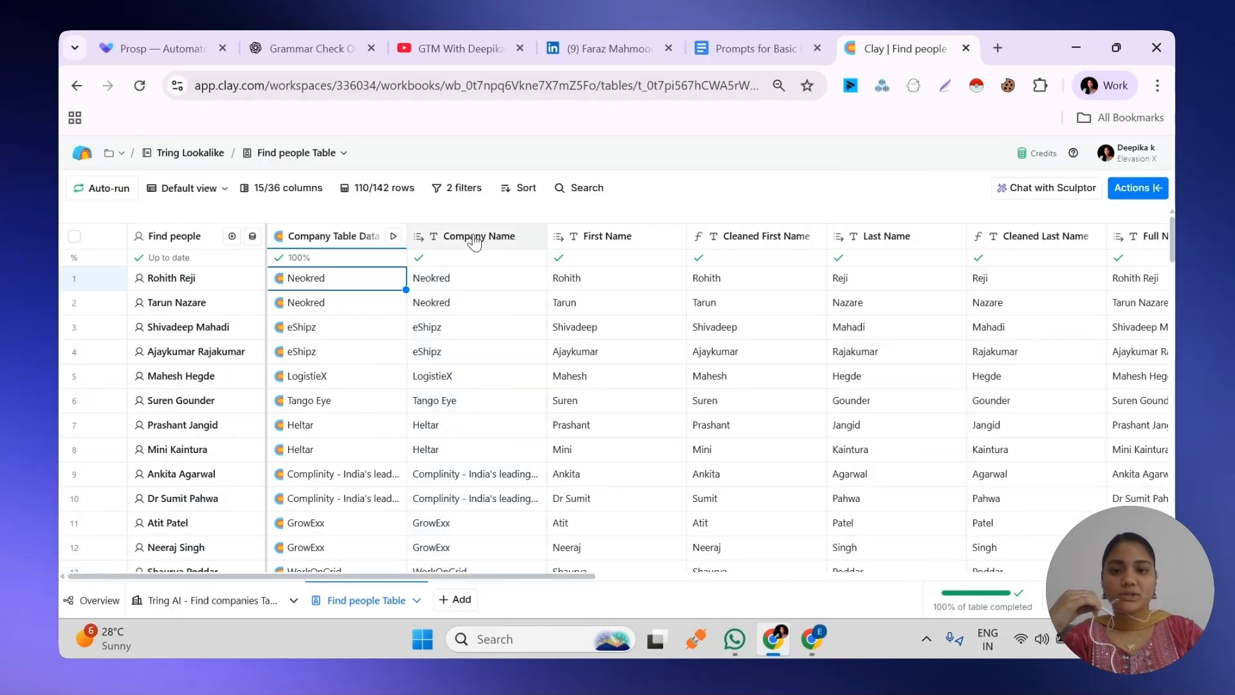
Insert a Formula column directly after Company Name
click(480, 236)
mouse_move(474, 340)
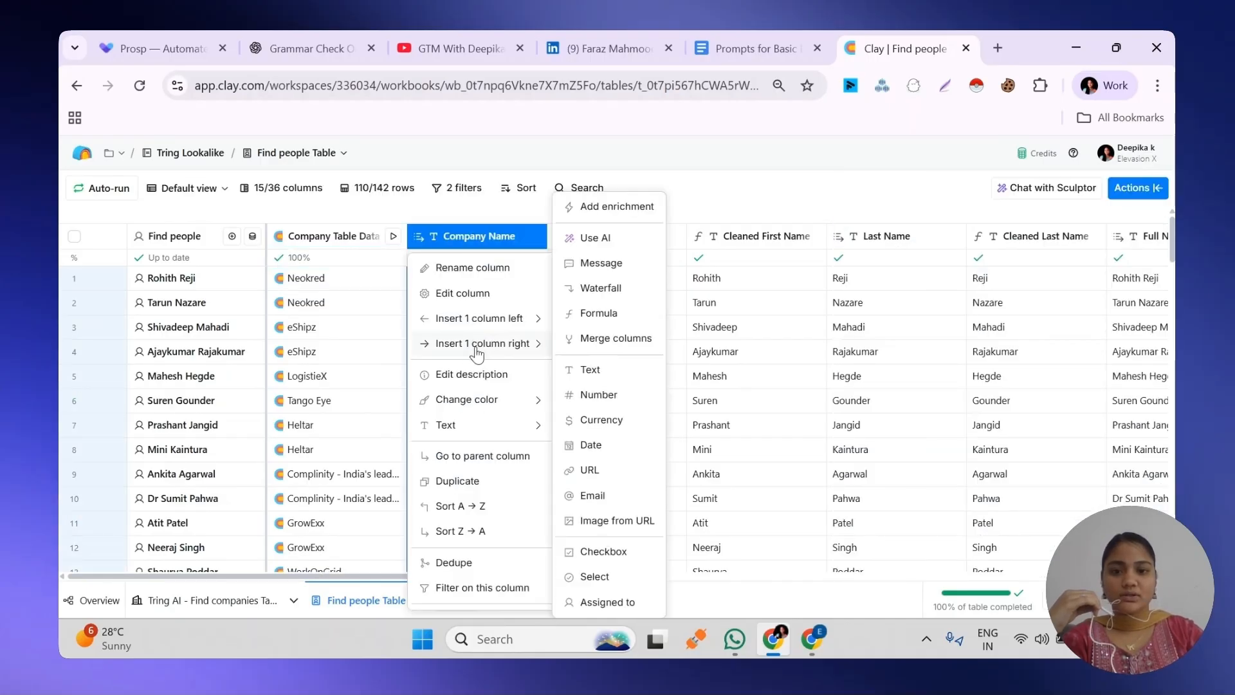
click(599, 314)
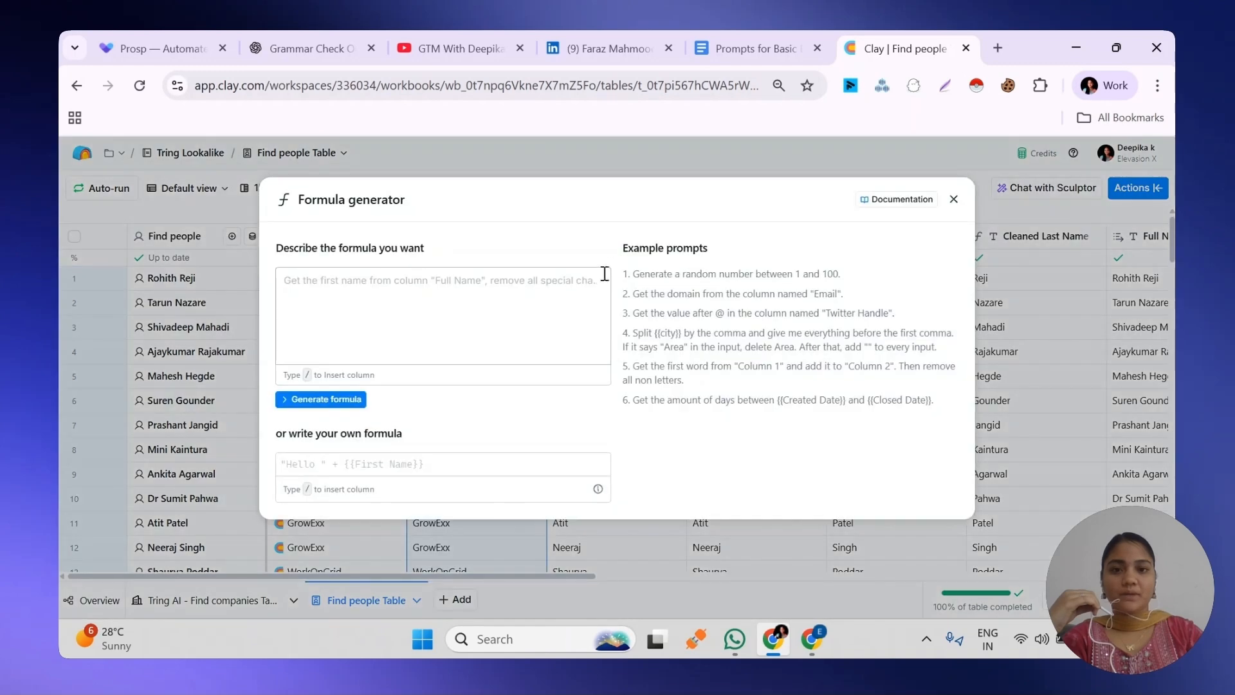
Copy the full Company Name Cleaning prompt from the Prompts for Basic Enrichment document into the formula description in Clay
click(740, 40)
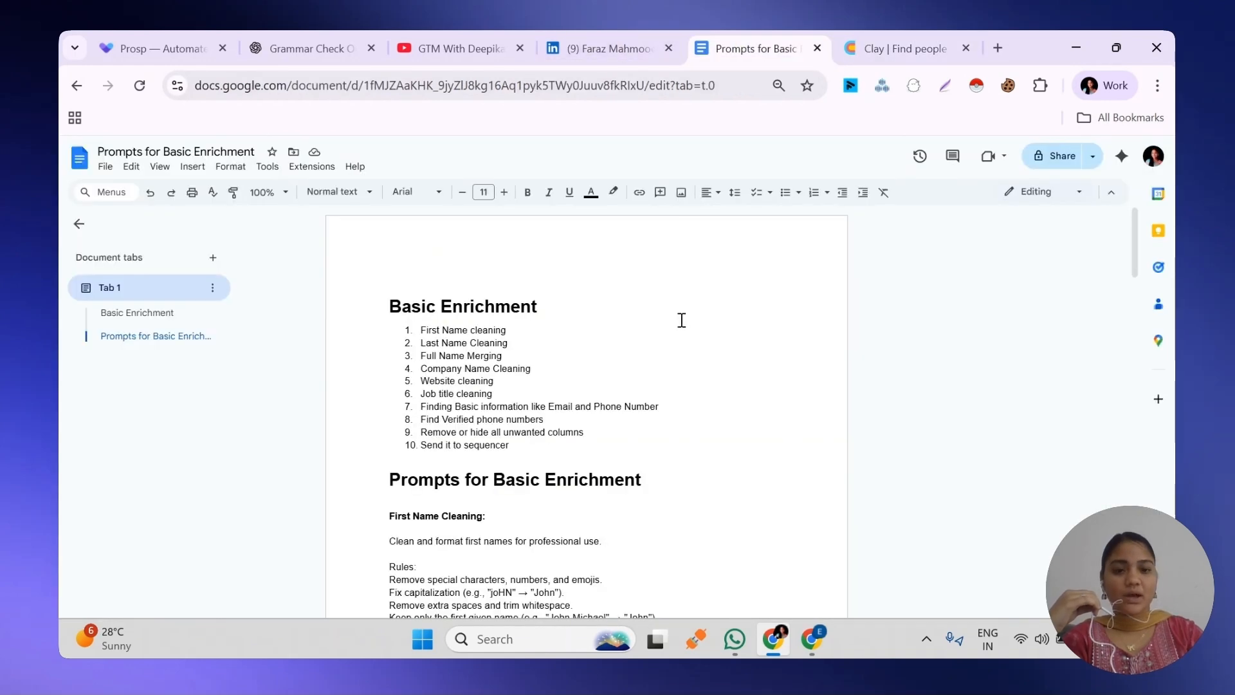
drag(1136, 250, 1112, 484)
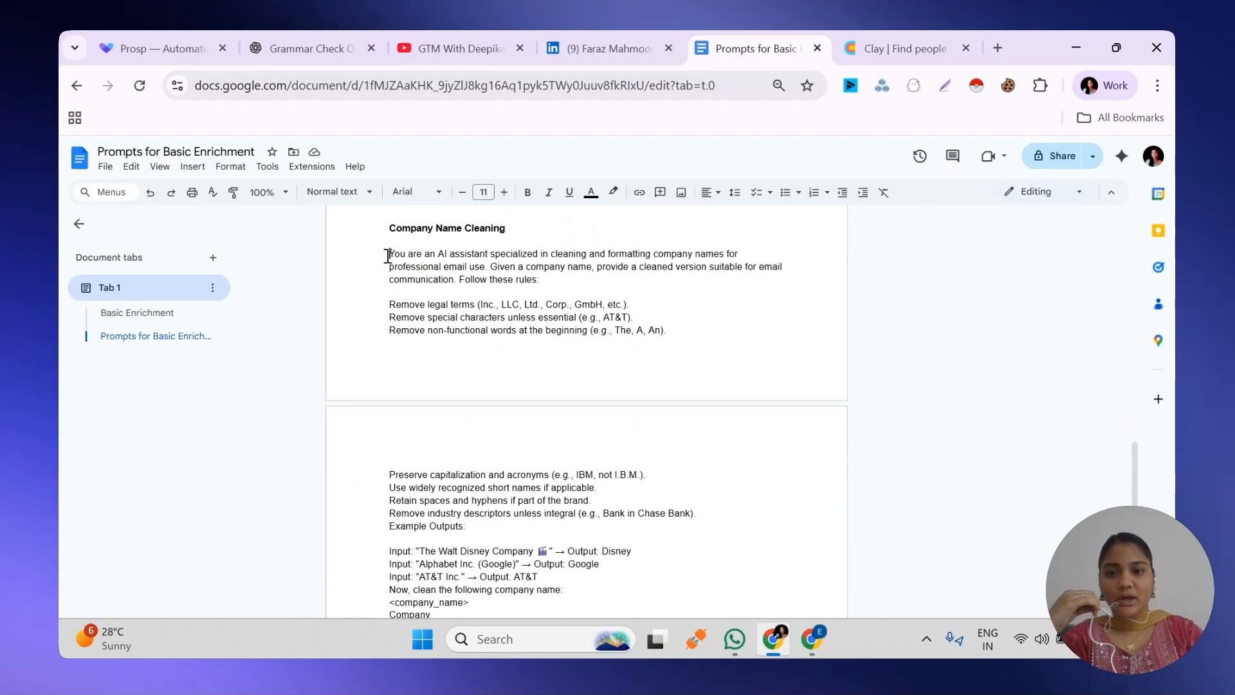
drag(389, 254, 568, 449)
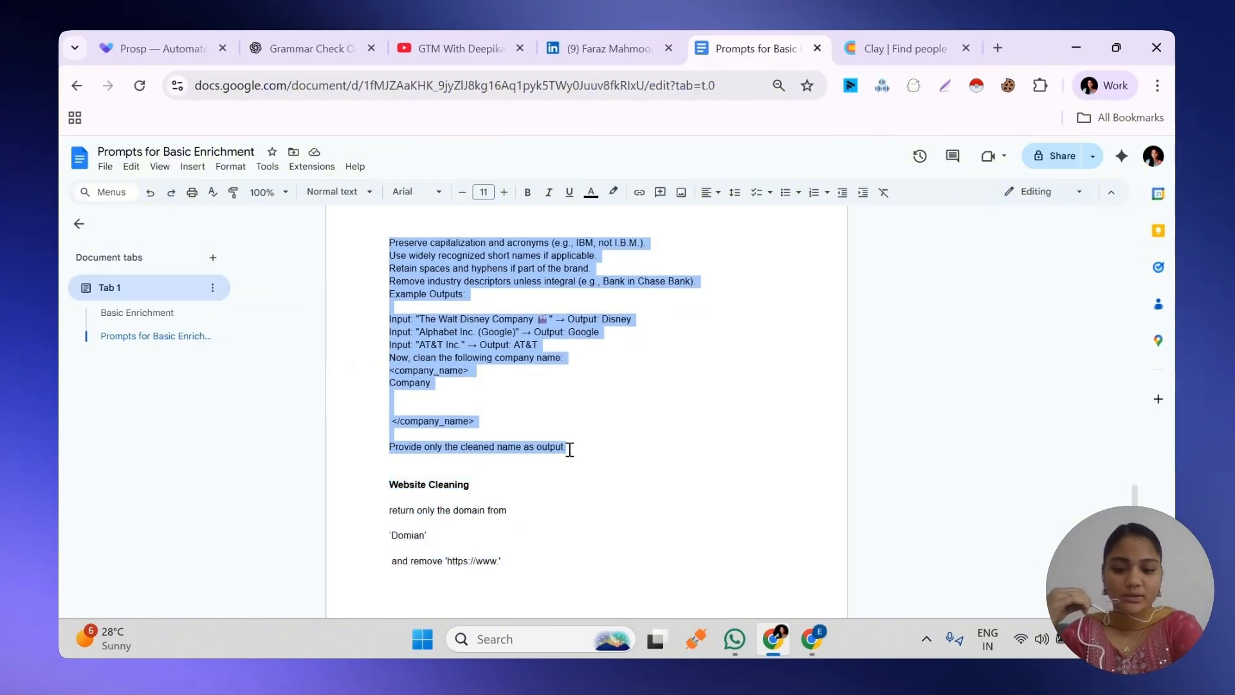
click(903, 49)
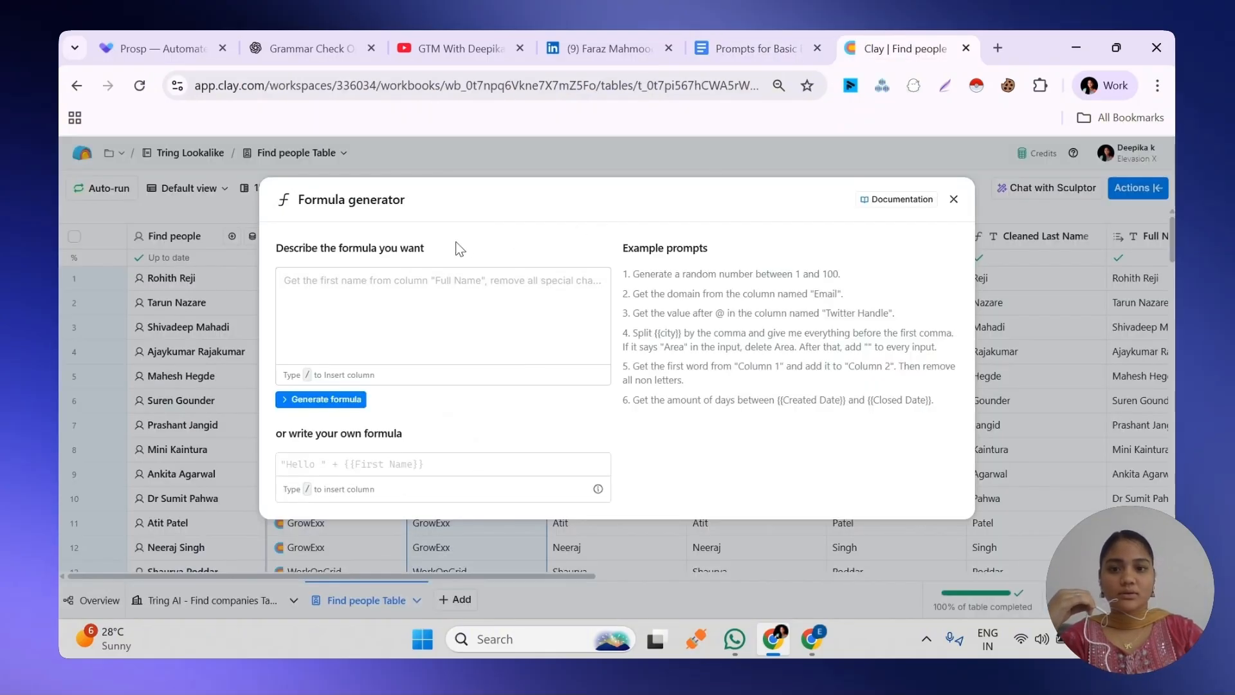
click(433, 286)
text(You are an AI assistant specialized in cleaning and formatting company names for professional email use. Given a company name, provide a cleaned version suitable for email communication. Follow these rules: Remove legal terms (Inc., LLC, Ltd., Corp., GmbH, etc.). Remove special characters unless essential (e.g., AT&T). Remove non-functional words at the beginning (e.g., The, A, An). Preserve capitalization and acronyms (e.g., IBM, not I.B.M.). Use widely recognized short names if applicable. Retain spaces and hyphens if part of the brand. Remove industry descriptors unless integral (e.g., Bank in Chase Bank). Example Outputs: Input: "The Walt Disney Company 🎬" → Output: Disney Input: "Alphabet Inc. (Google)" → Output: Google Input: "AT&T Inc." → Output: AT&T Now, clean the following company name: <company_name> Company  </company_name> Provide only the cleaned name as output.)
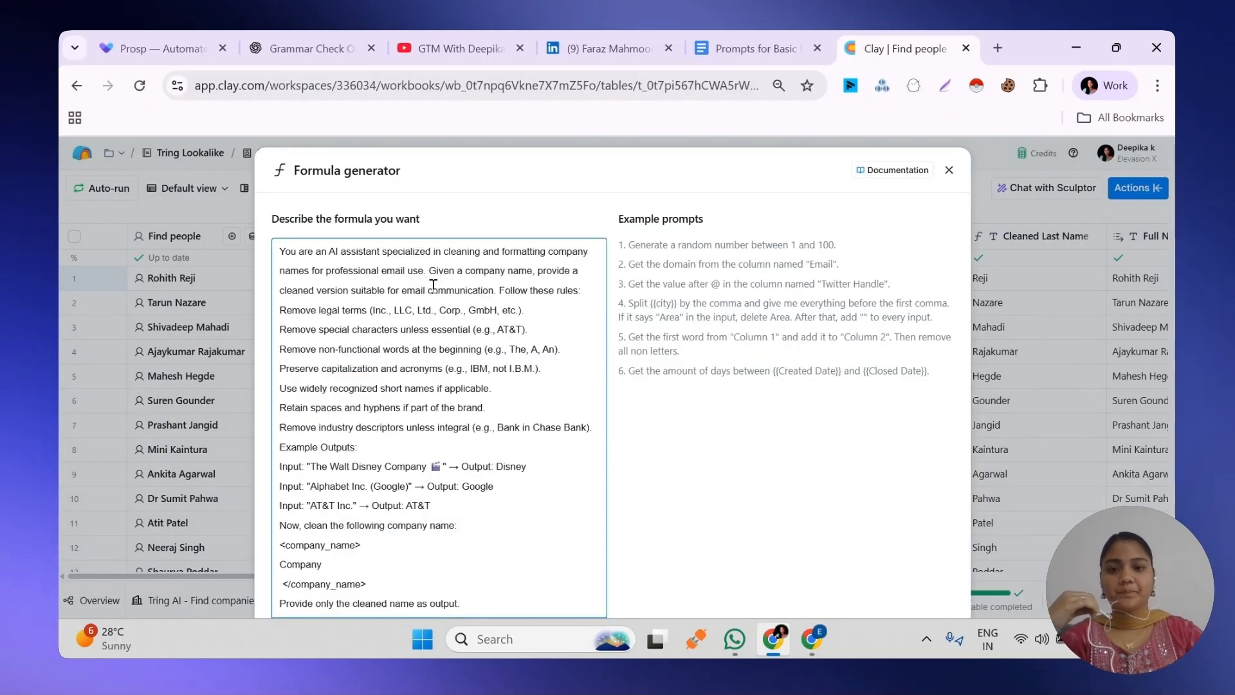
Replace the prompt's "Company" placeholder with the Company Name column reference and join the closing </company_name> tag to that line
scroll(434, 285, down, 3)
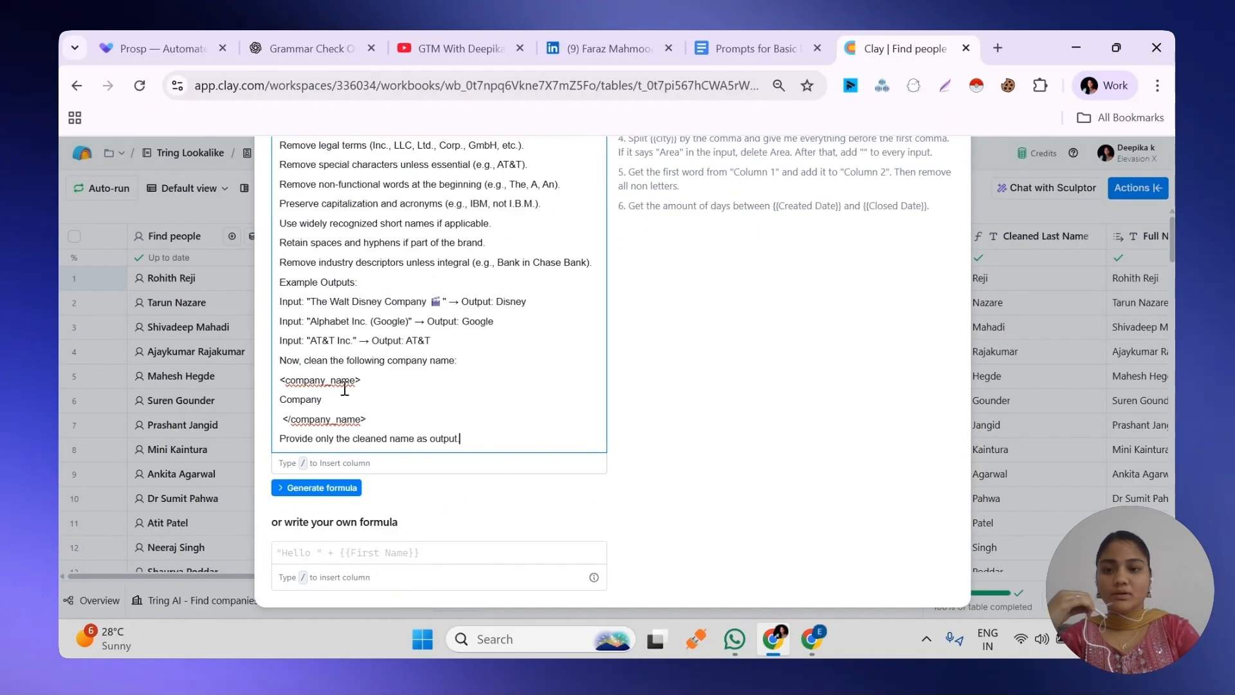
drag(336, 399, 281, 398)
text(/)
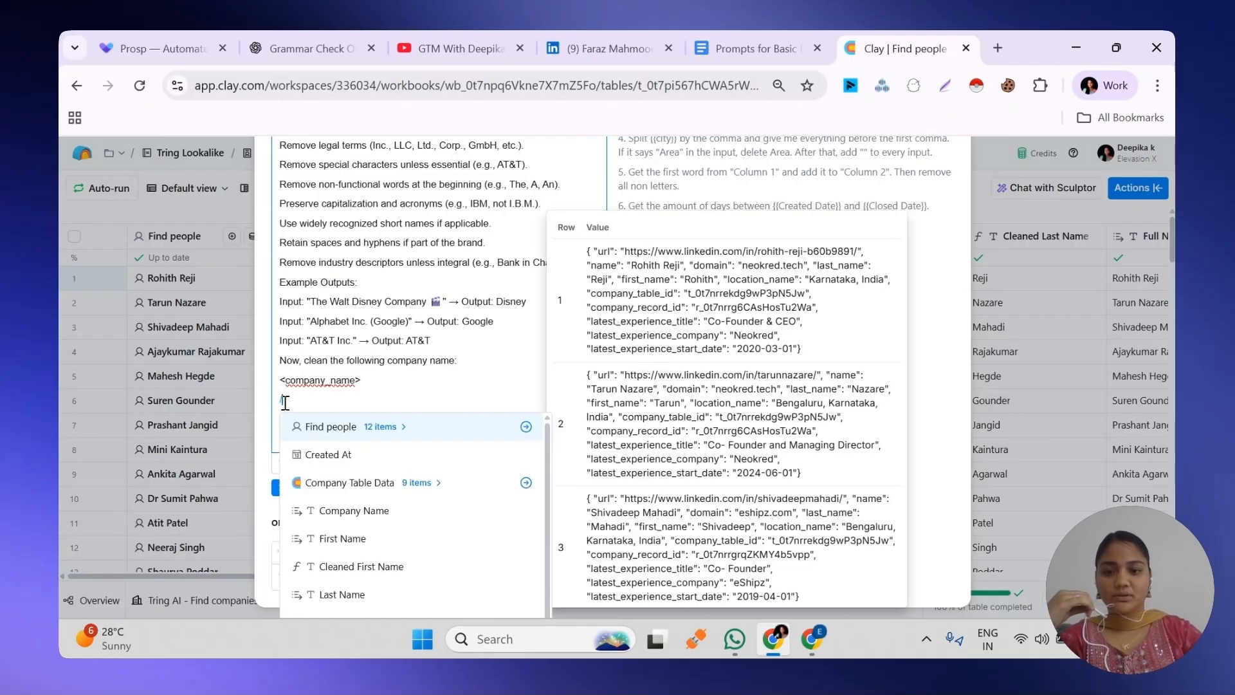
click(343, 515)
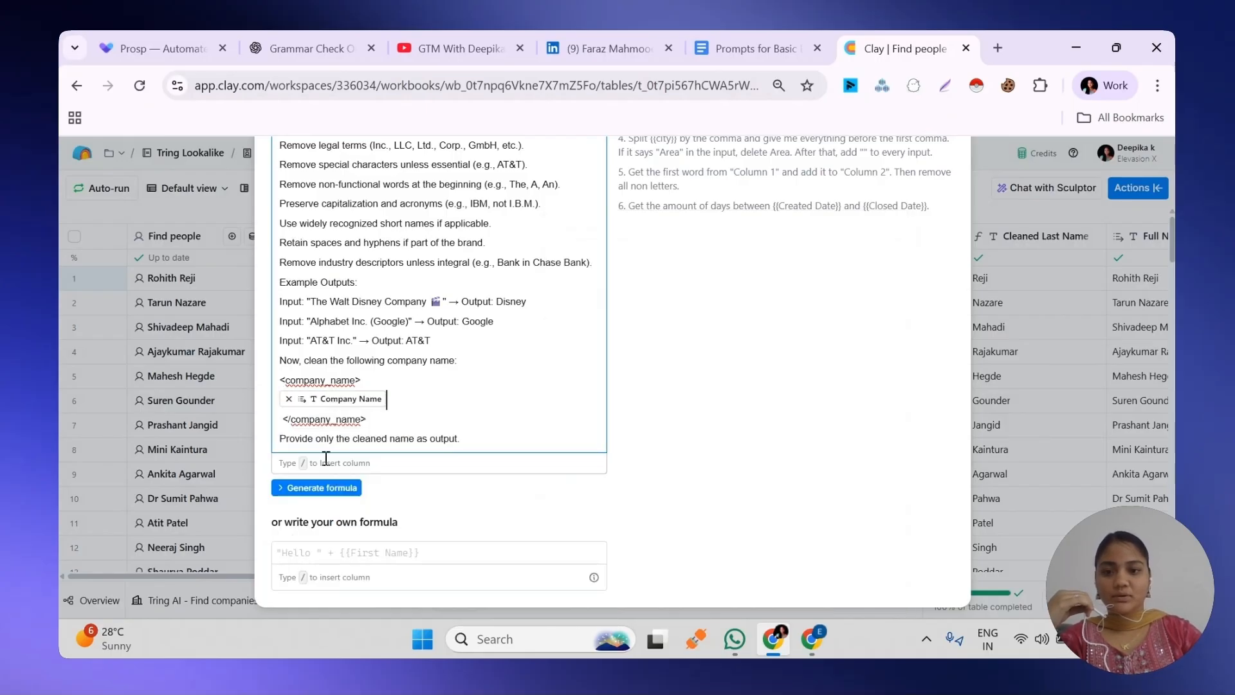
click(285, 418)
key(BackSpace)
key(BackSpace)
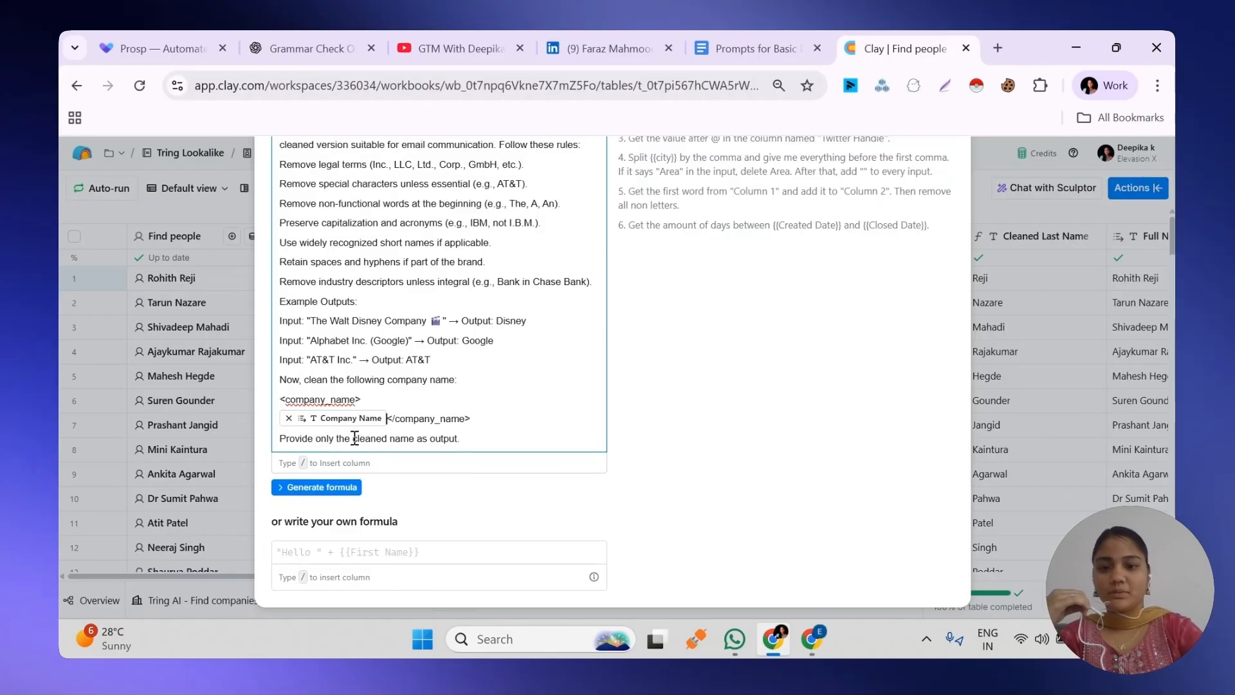
Generate the company name cleaning formula, review its sample outputs and save it as correct
click(339, 491)
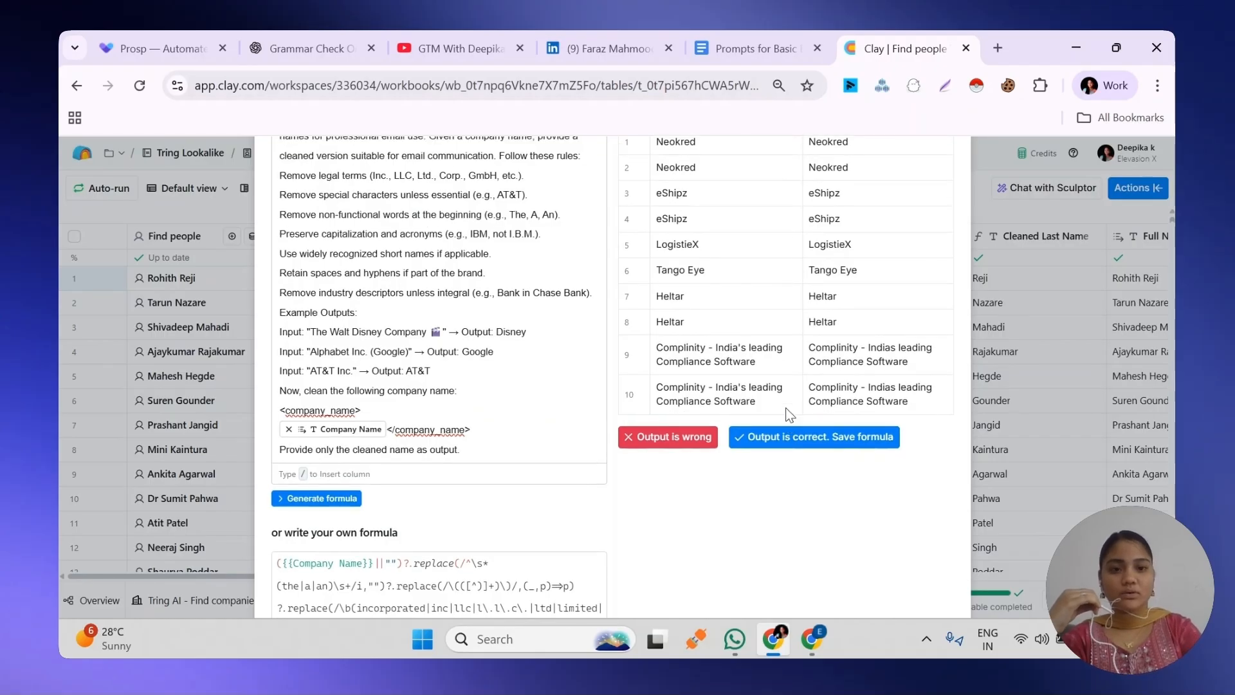
scroll(790, 415, up, 2)
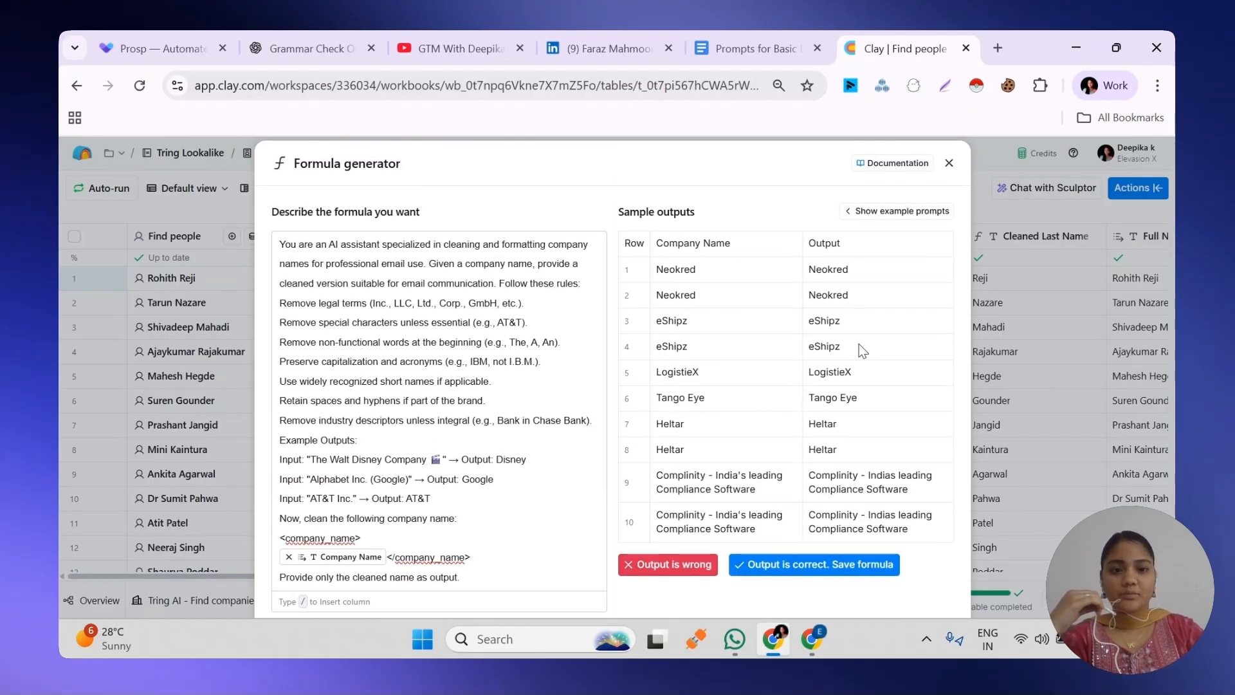
click(815, 567)
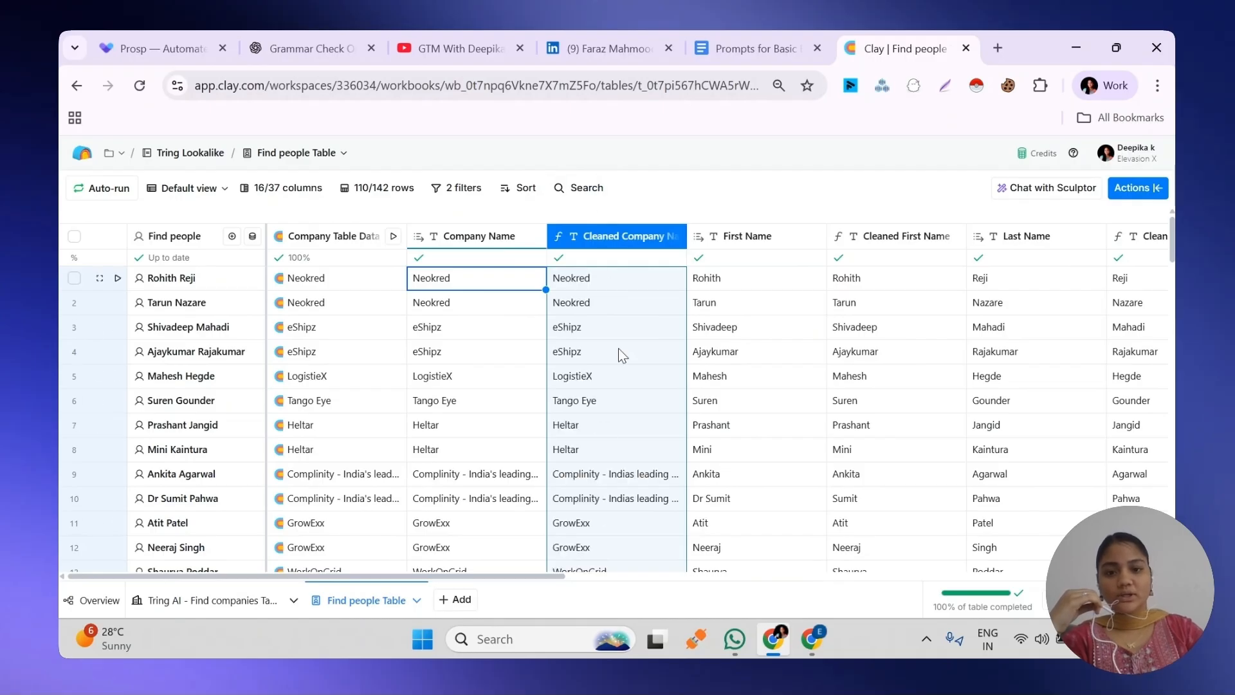
Insert a Text column directly after Company Domain
drag(101, 577, 732, 585)
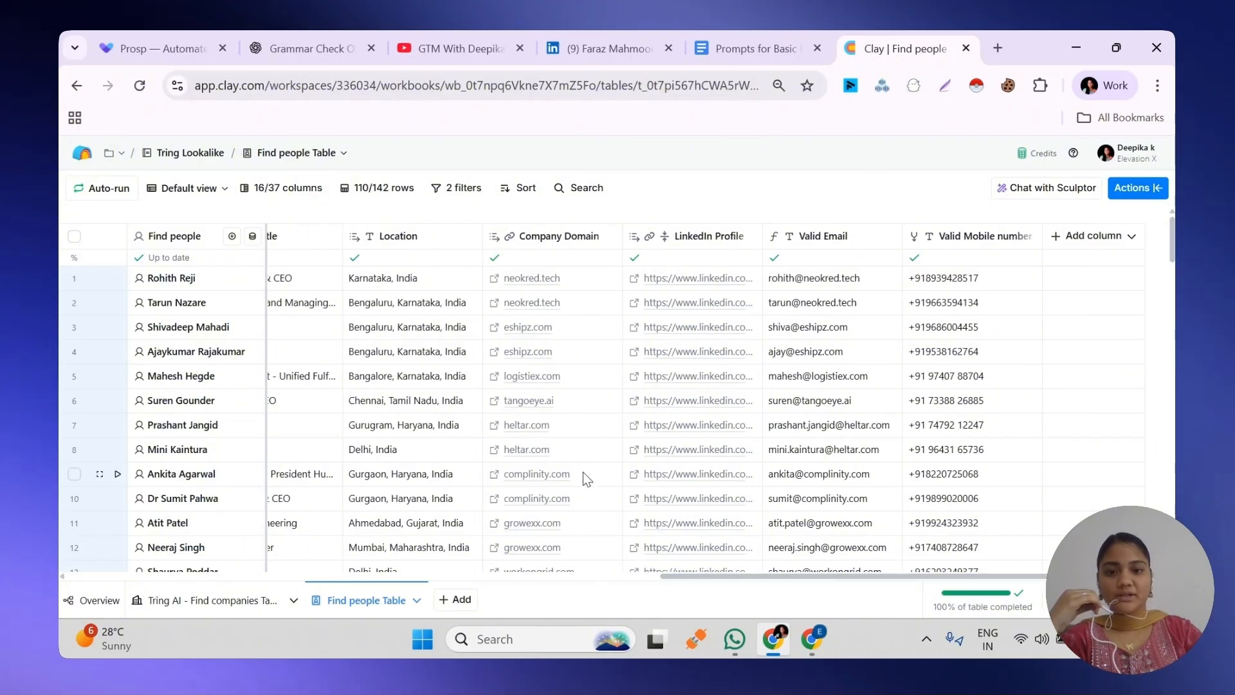
click(601, 240)
mouse_move(591, 347)
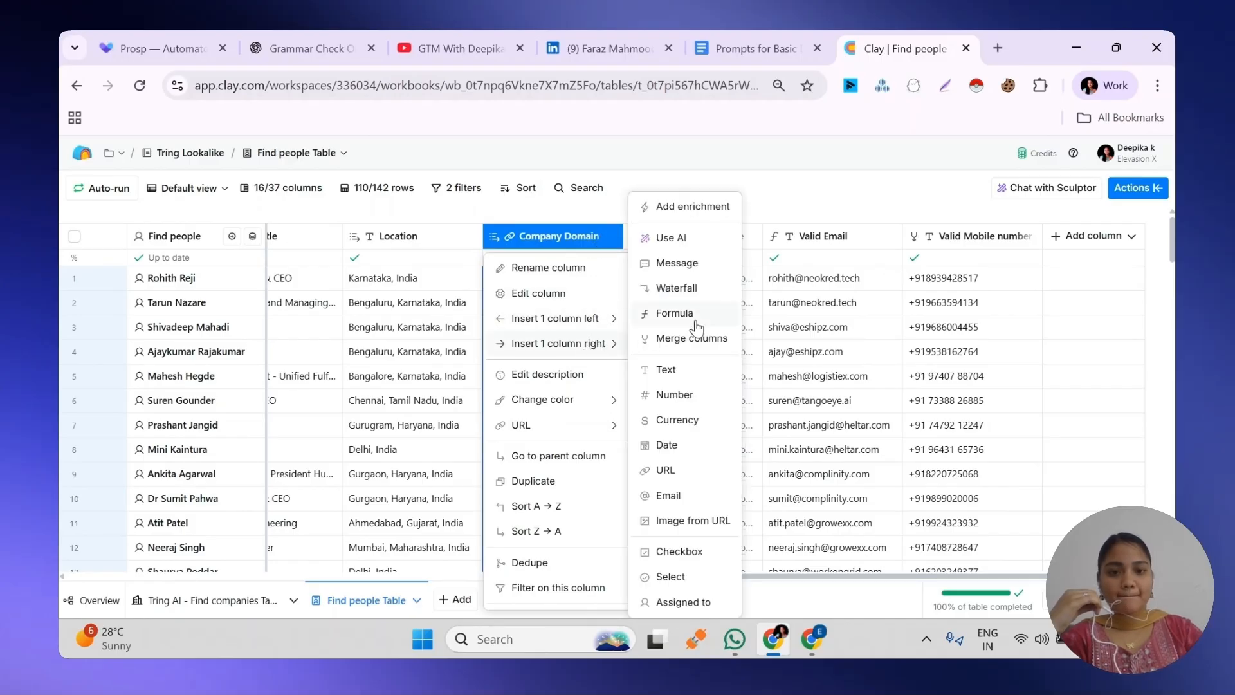
key(Escape)
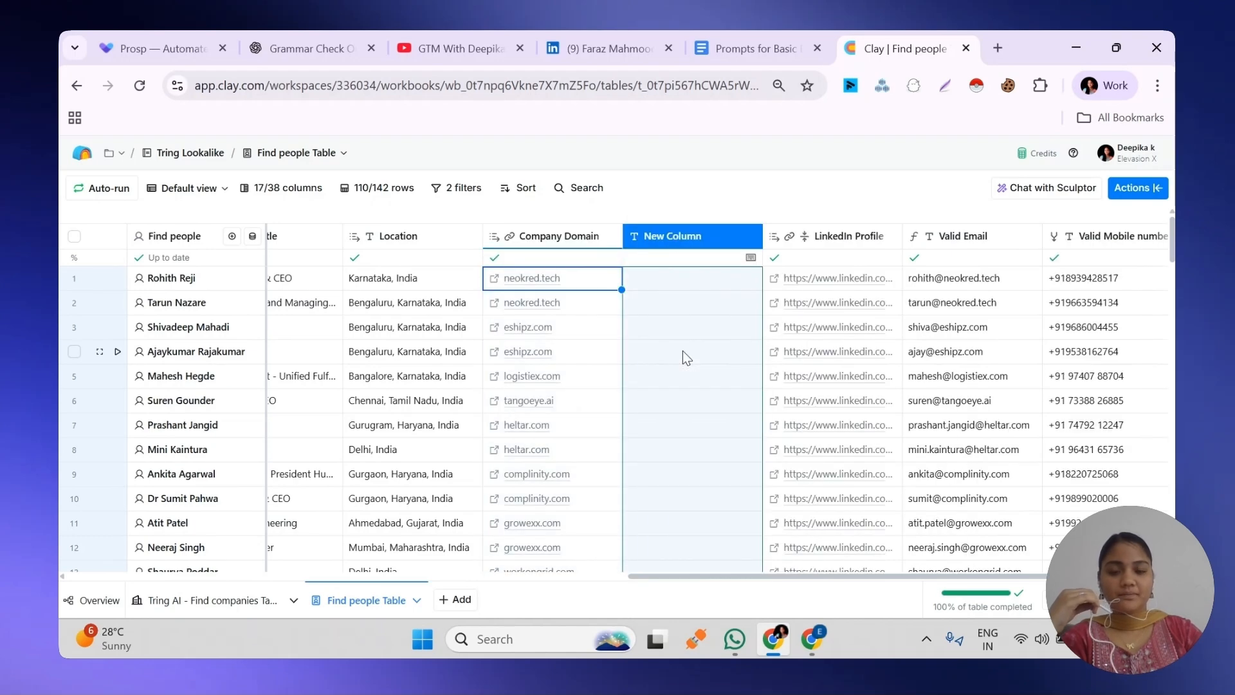
Open elevasionx.com in a new browser tab and copy the site's address
double_click(637, 279)
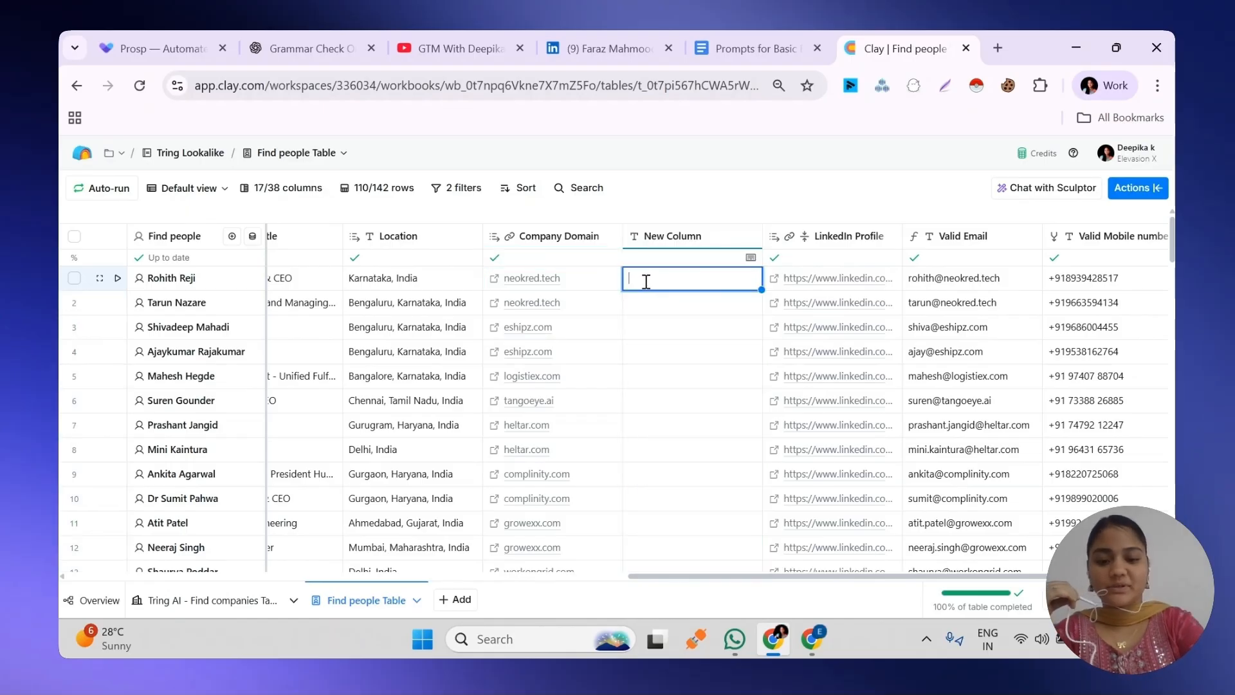
text(htt)
key(ctrl+t)
text(elevasionx.com)
key(Return)
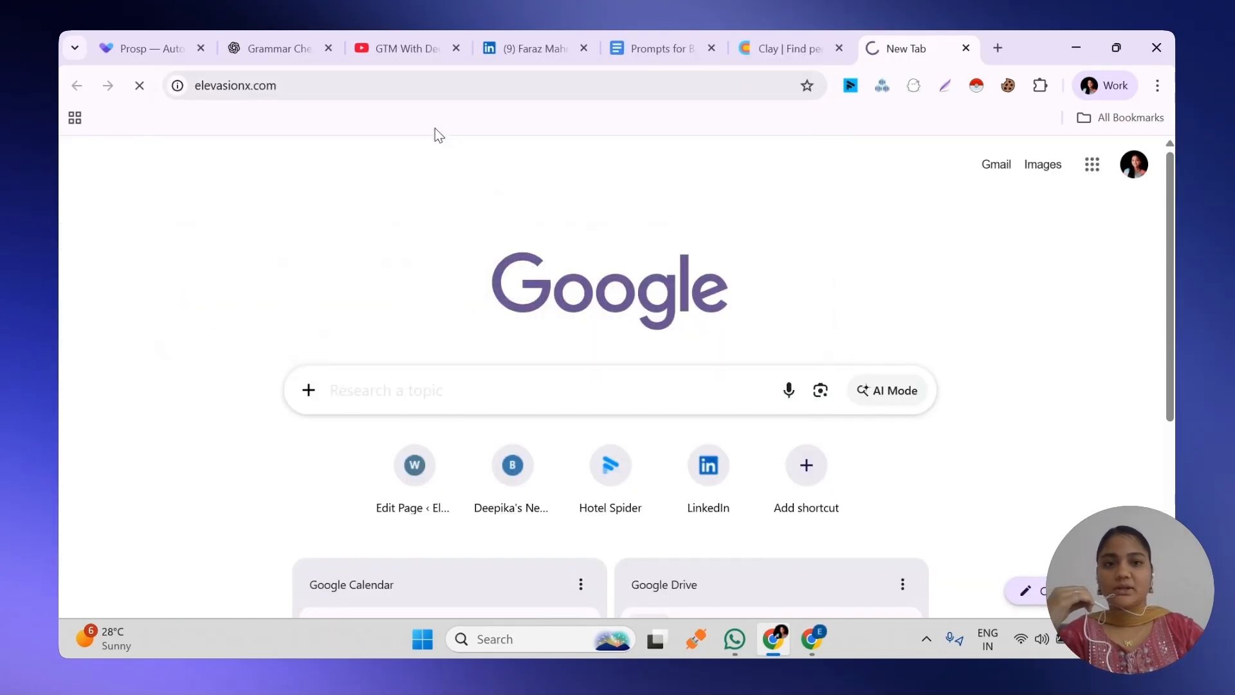
click(308, 85)
key(ctrl+c)
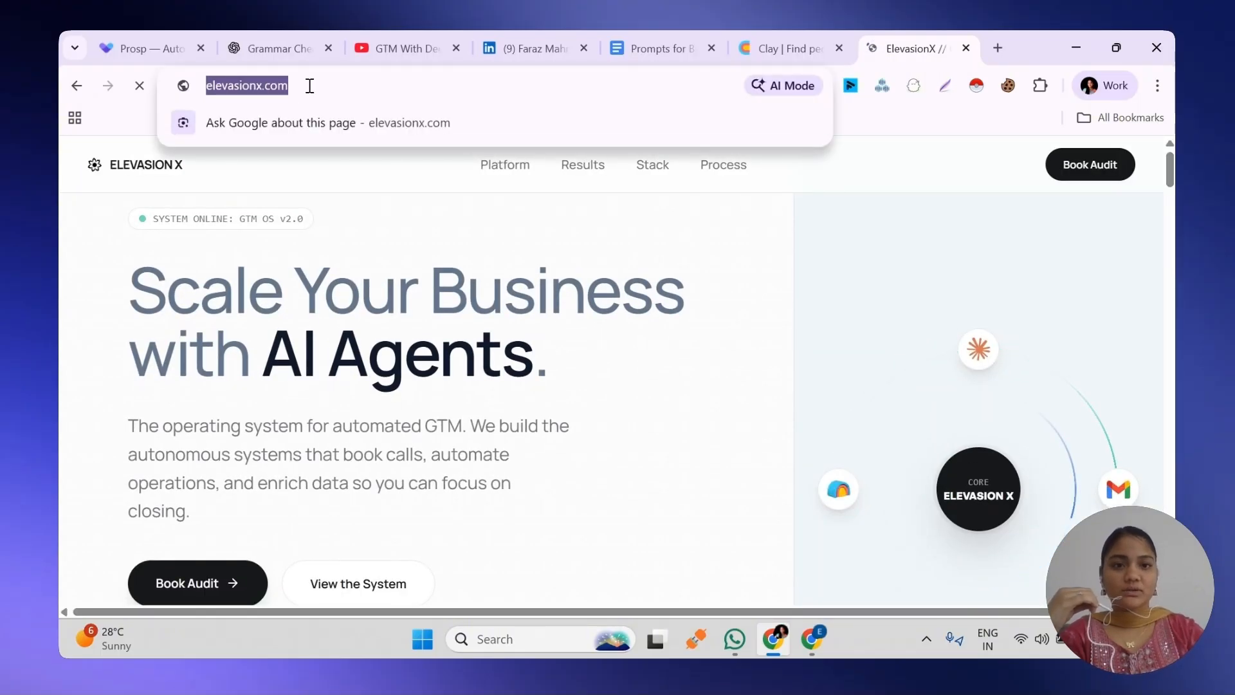
click(759, 35)
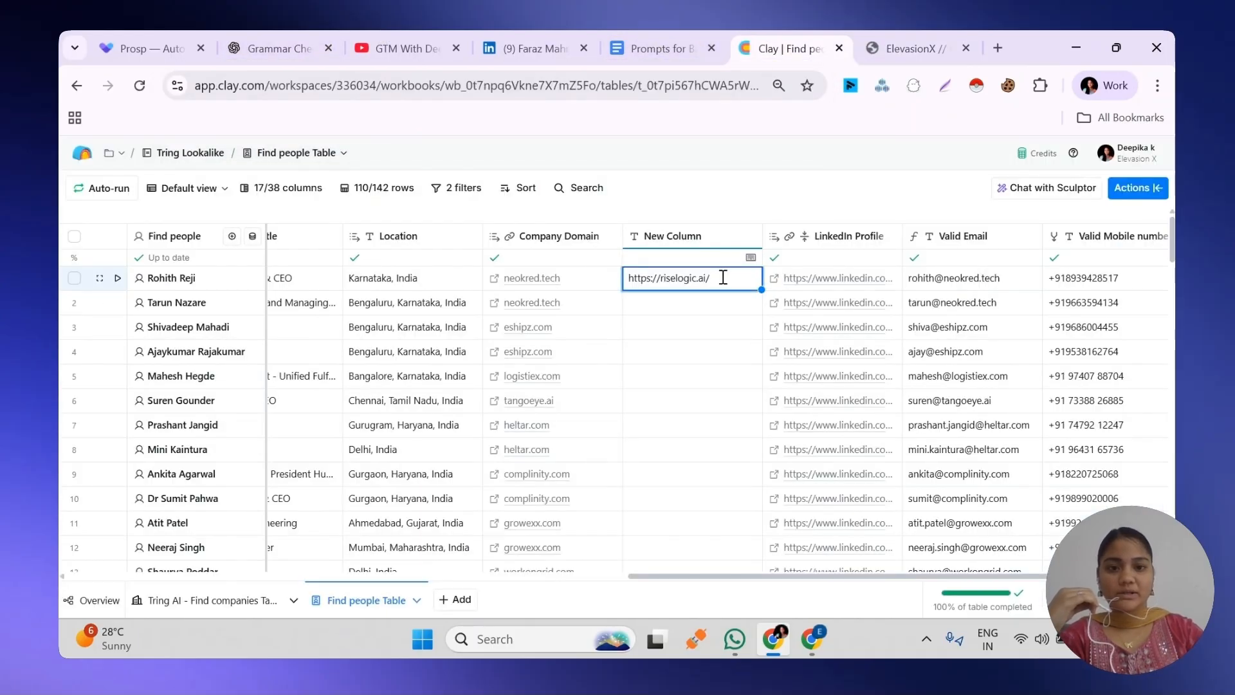
drag(630, 278, 761, 277)
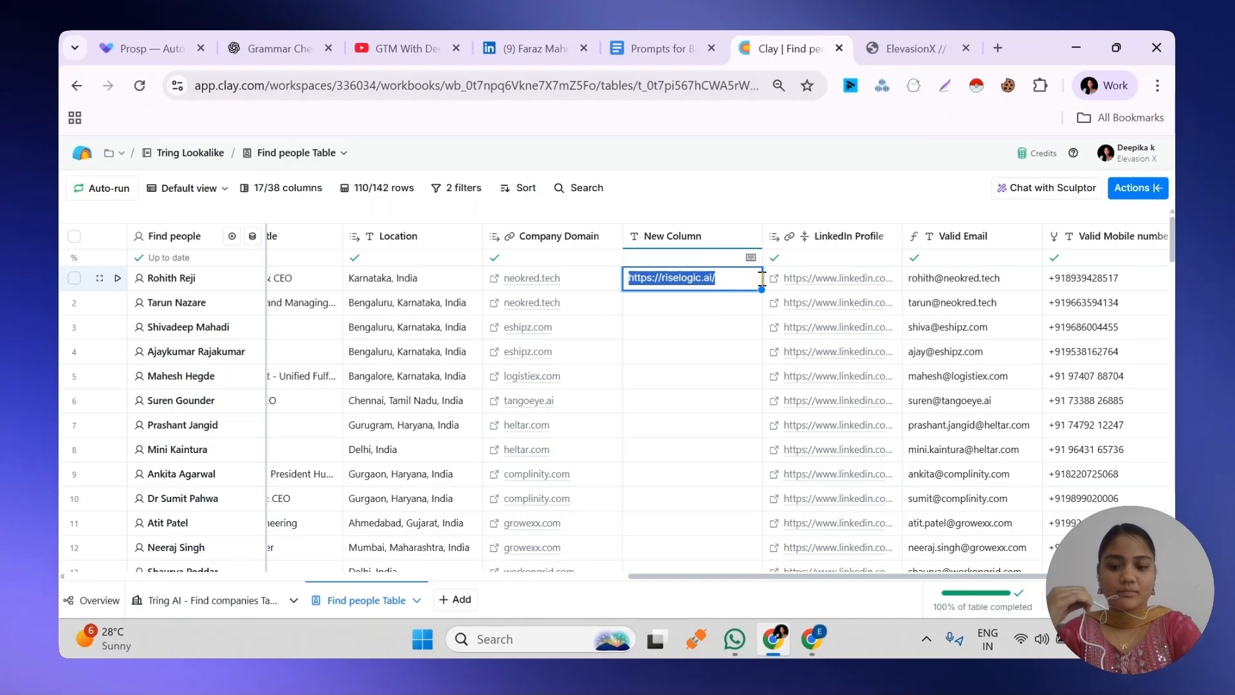
key(ctrl+v)
click(686, 375)
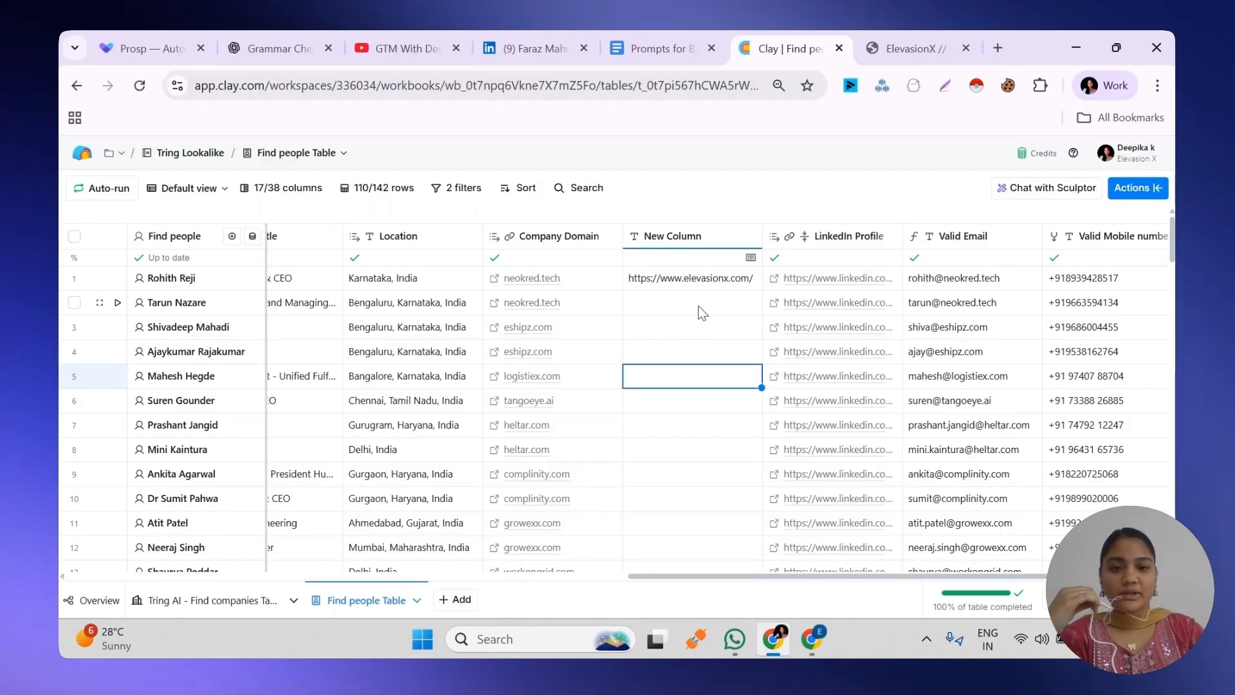
Insert a Formula column directly after New Column
click(682, 238)
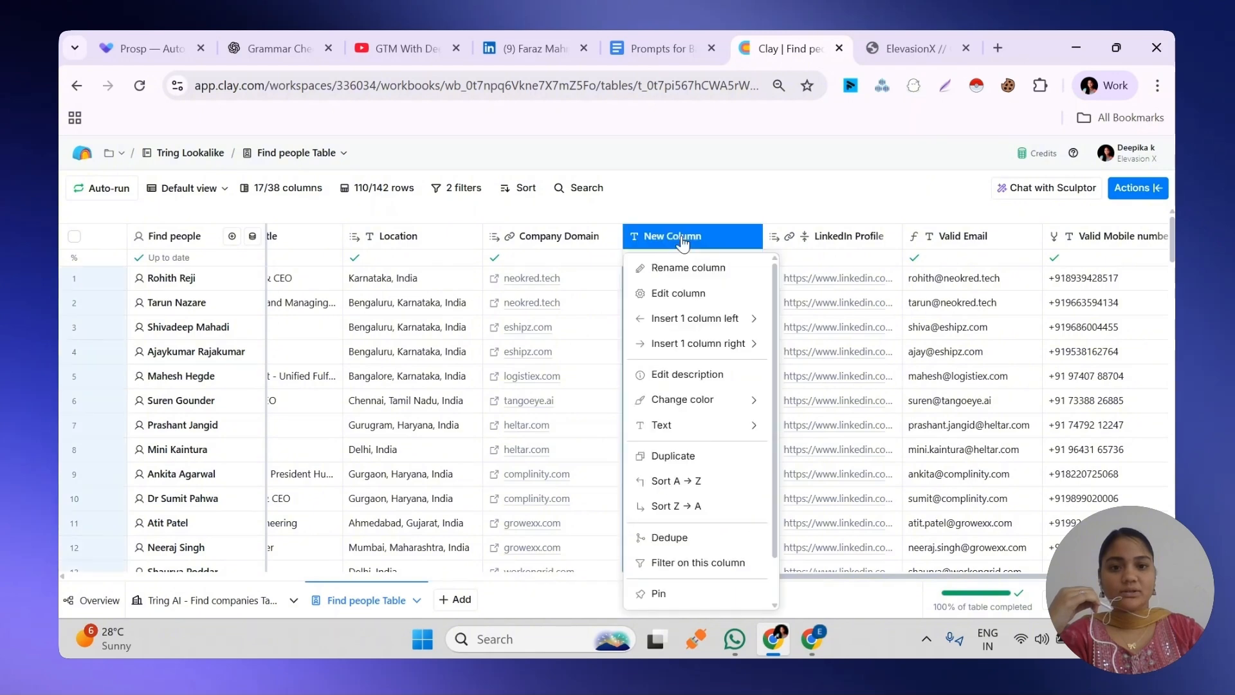
mouse_move(681, 348)
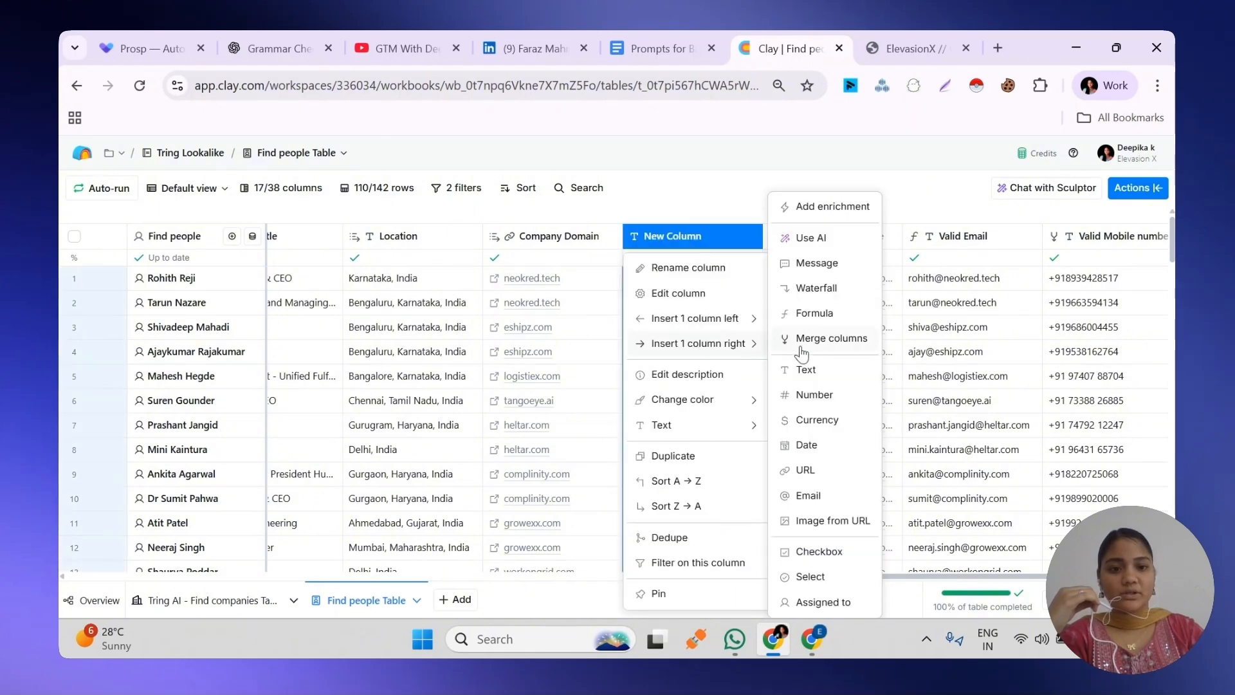
click(804, 315)
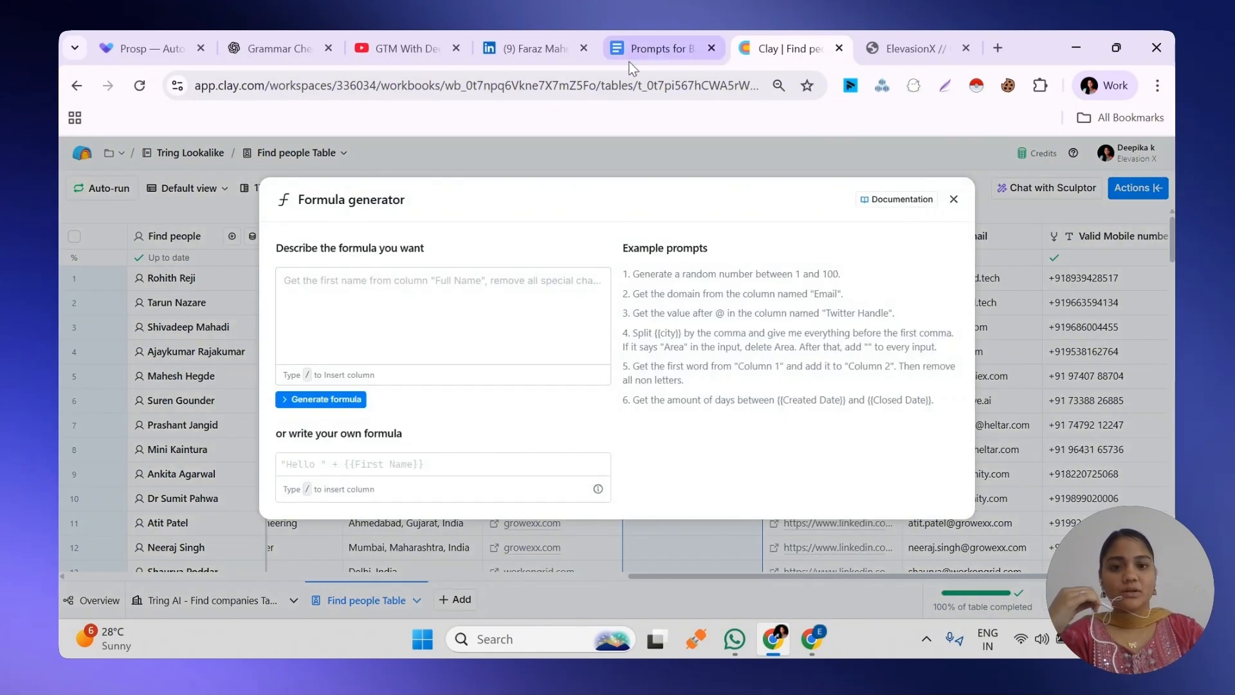
Copy the Website Cleaning prompt from the Prompts for Basic Enrichment document into the formula description in Clay
click(662, 48)
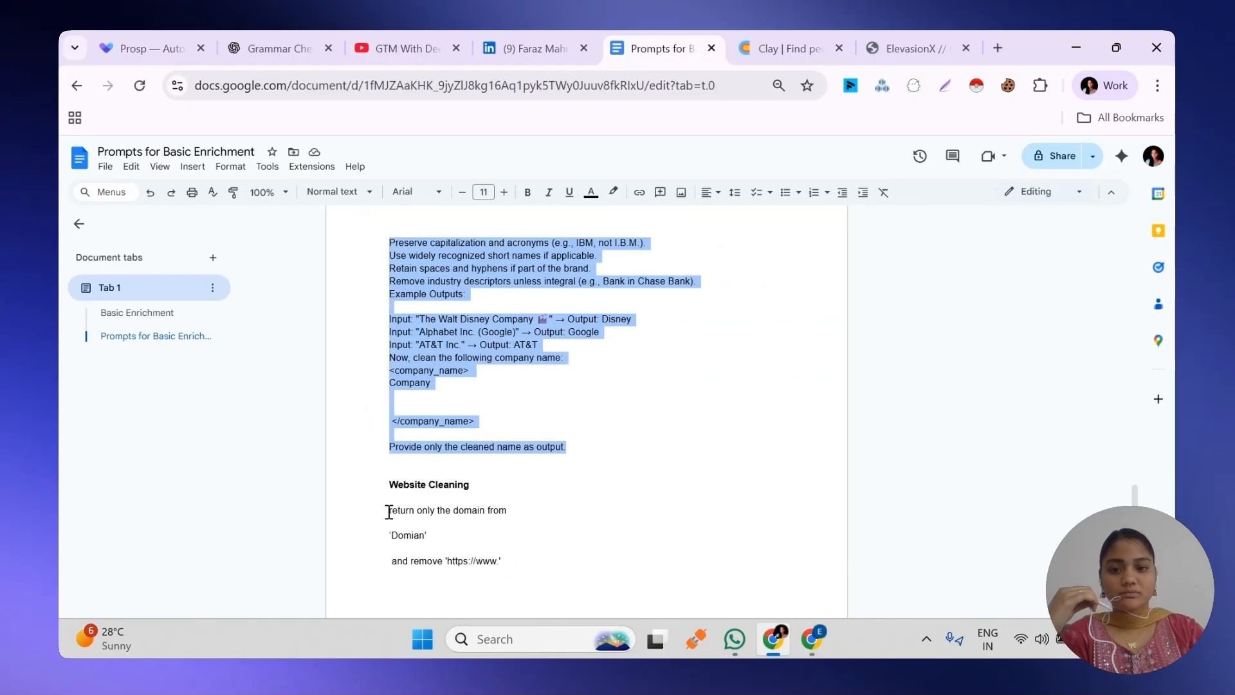
drag(388, 512, 504, 565)
right_click(436, 544)
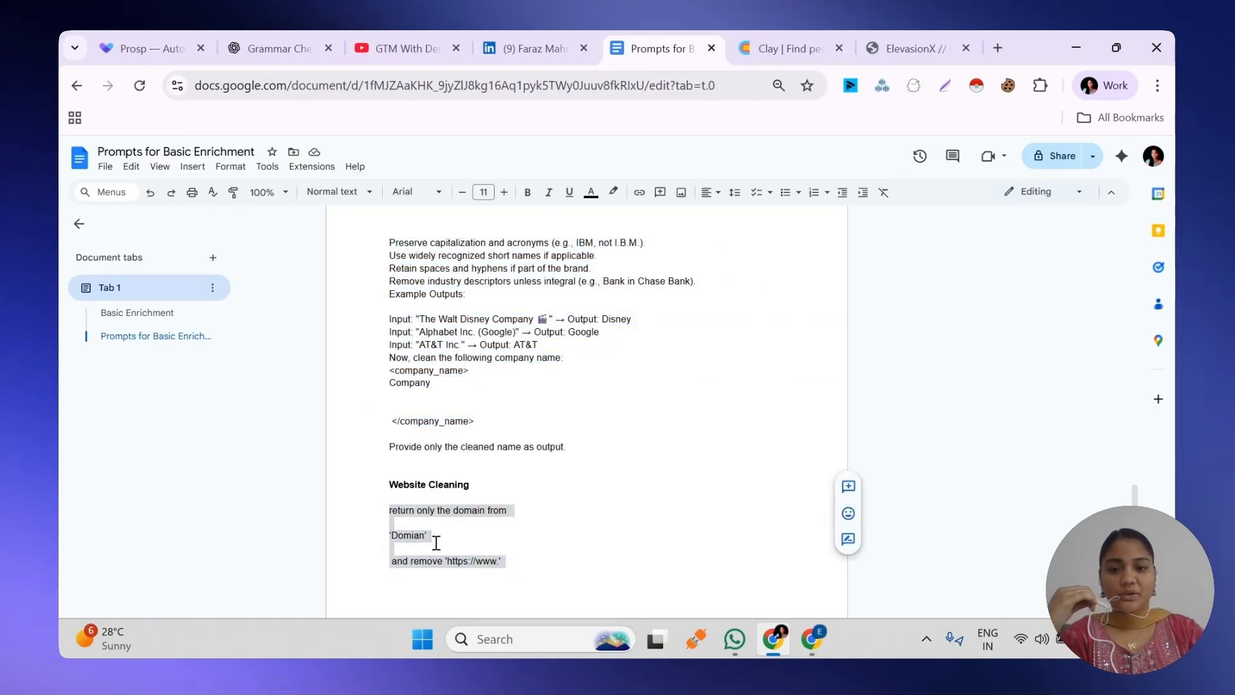
click(469, 231)
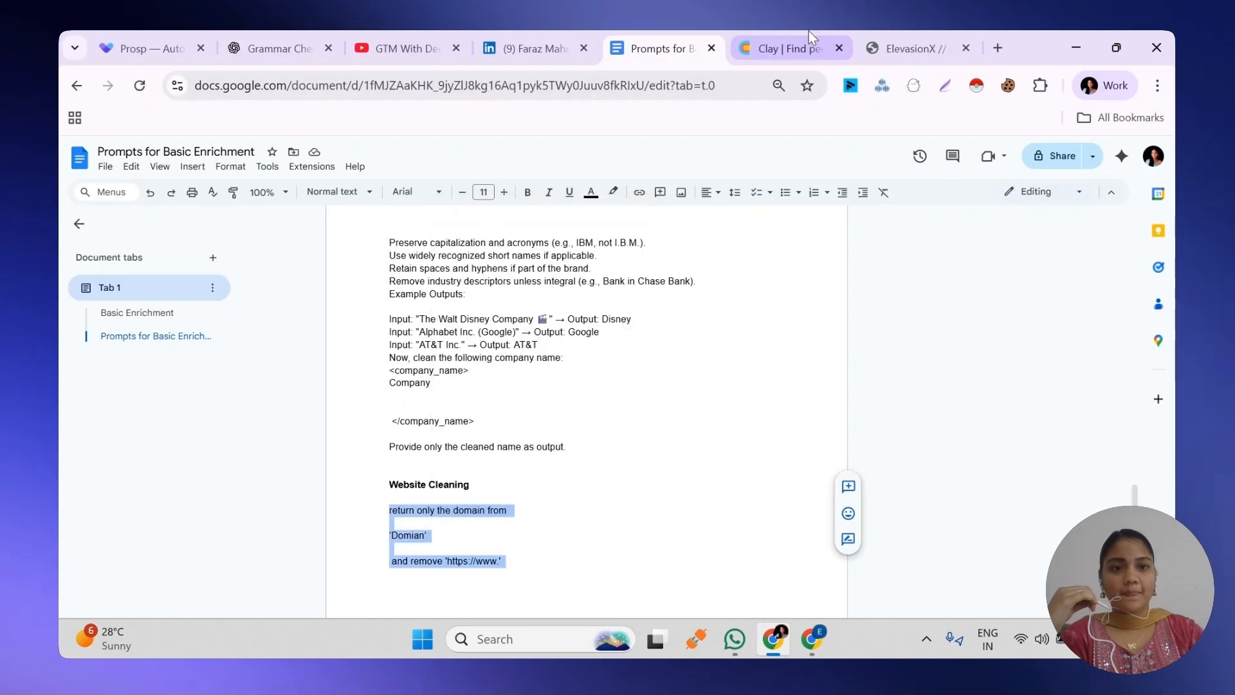
click(798, 47)
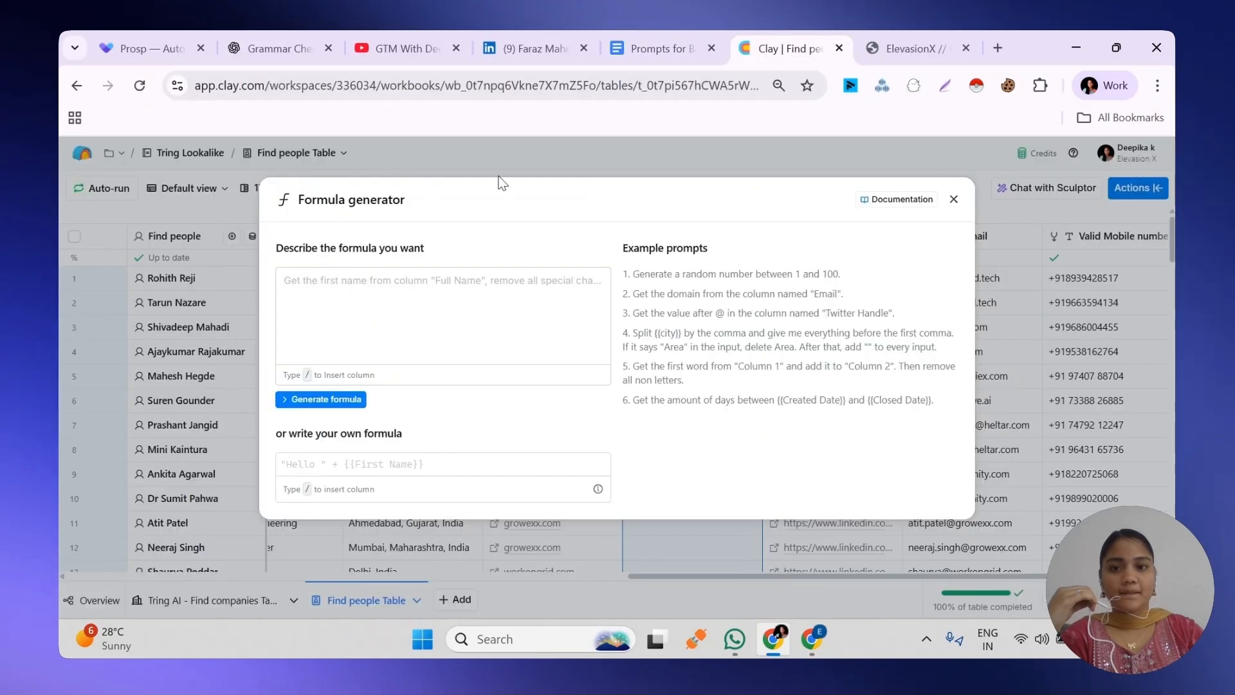
click(350, 281)
key(ctrl+v)
Replace the prompt's 'Domian' placeholder with the New Column reference
drag(323, 300, 285, 300)
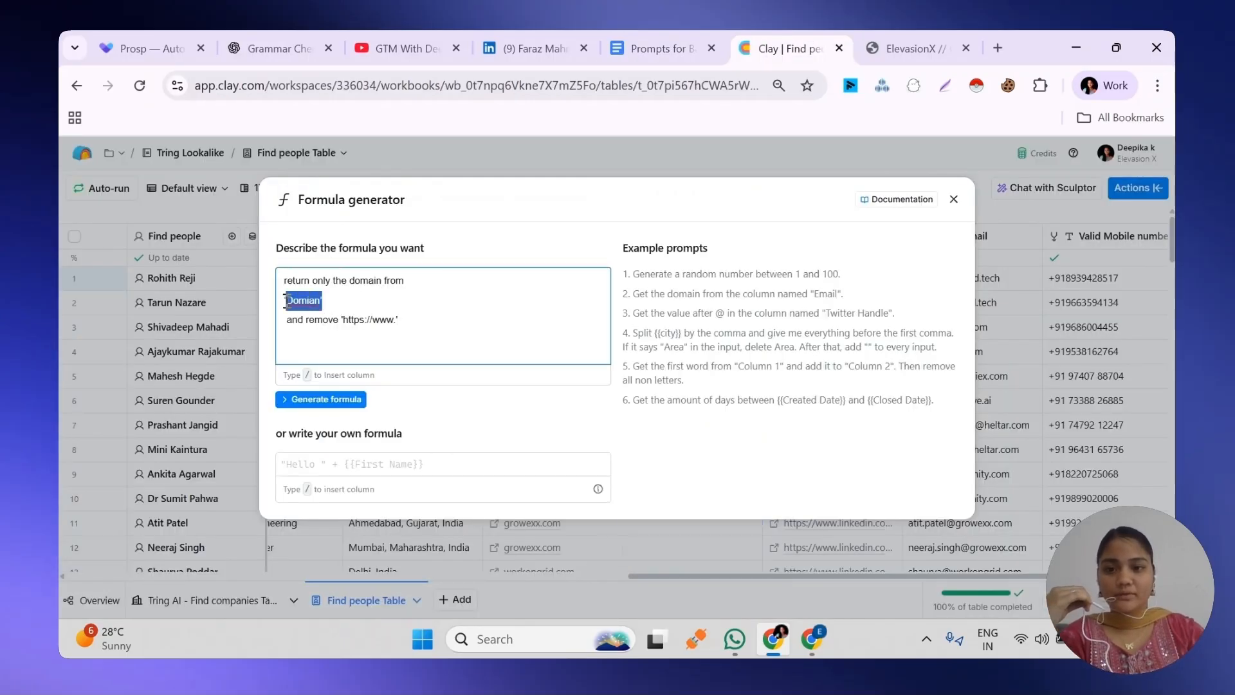
text(/)
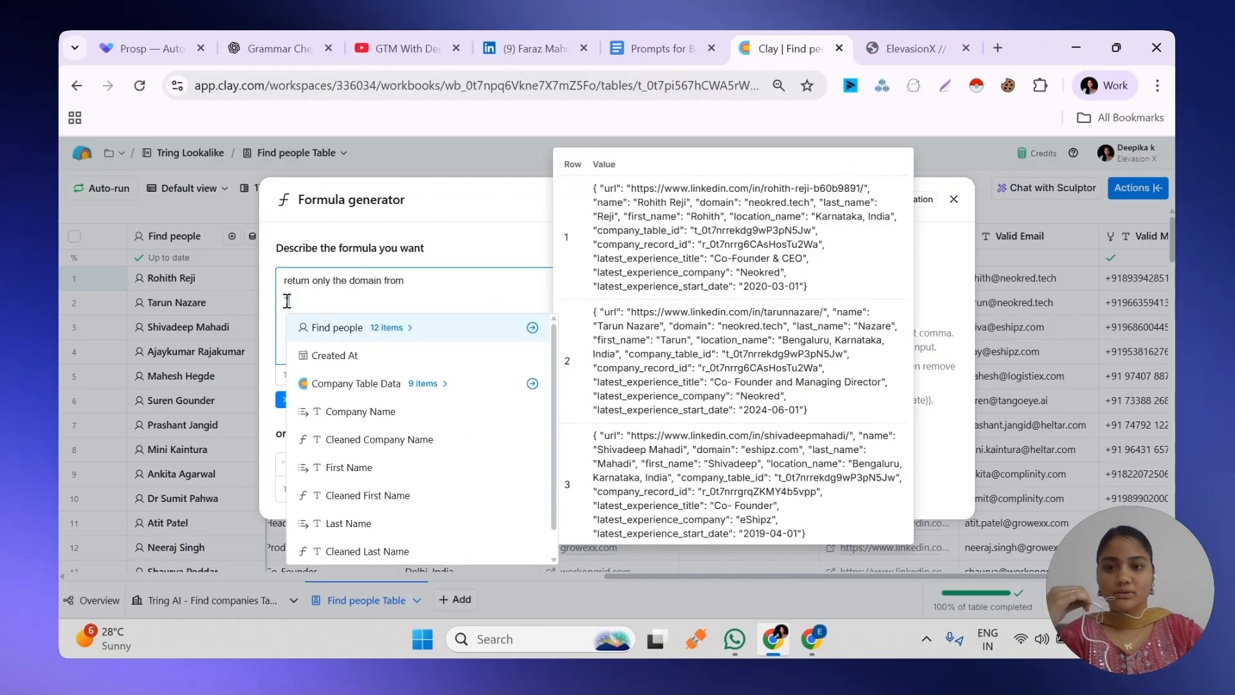
key(BackSpace)
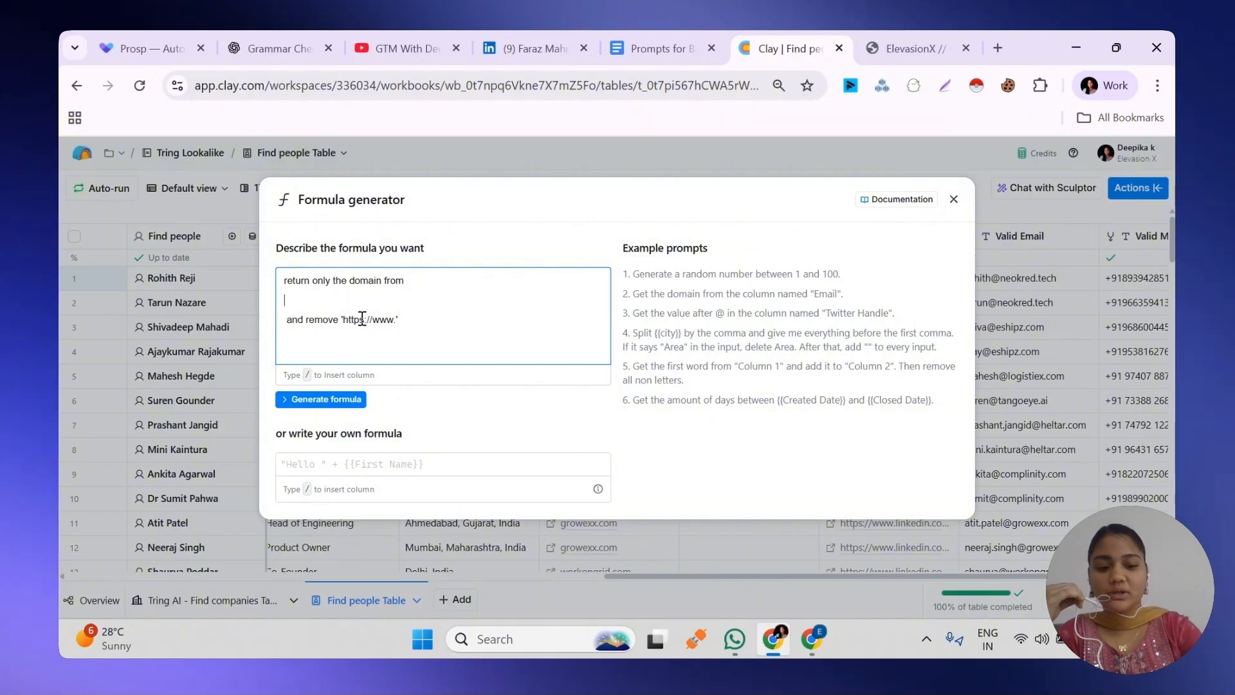
text(/)
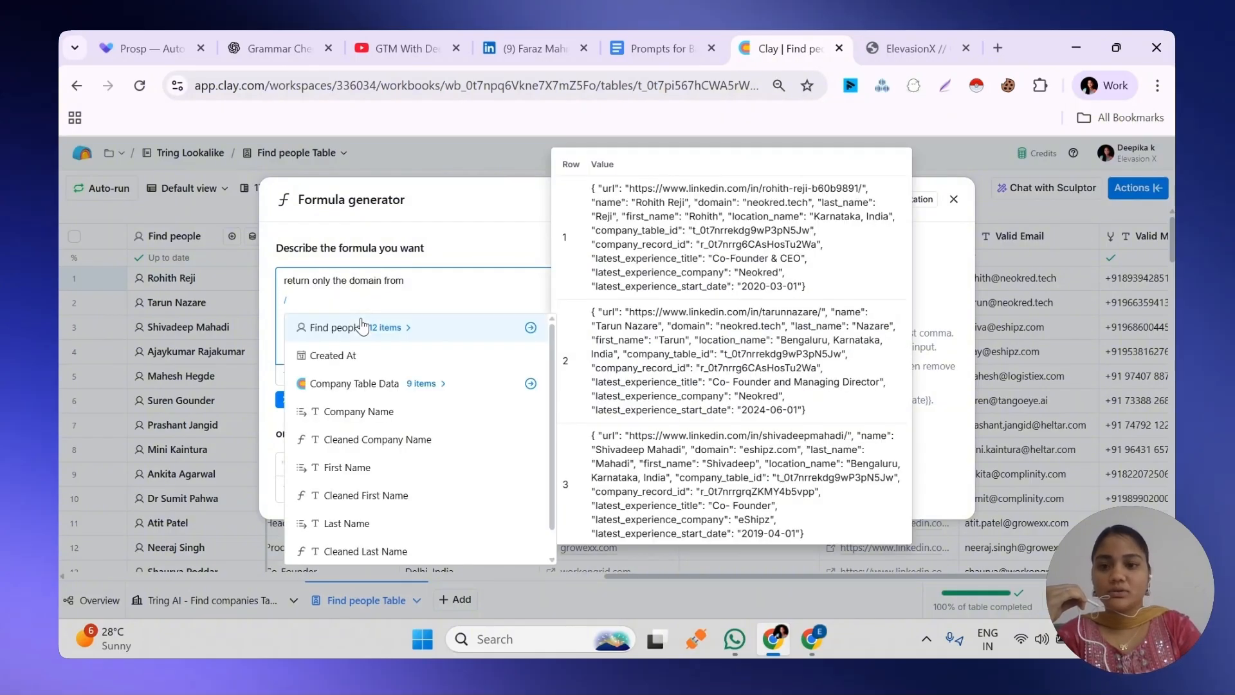
scroll(384, 451, down, 2)
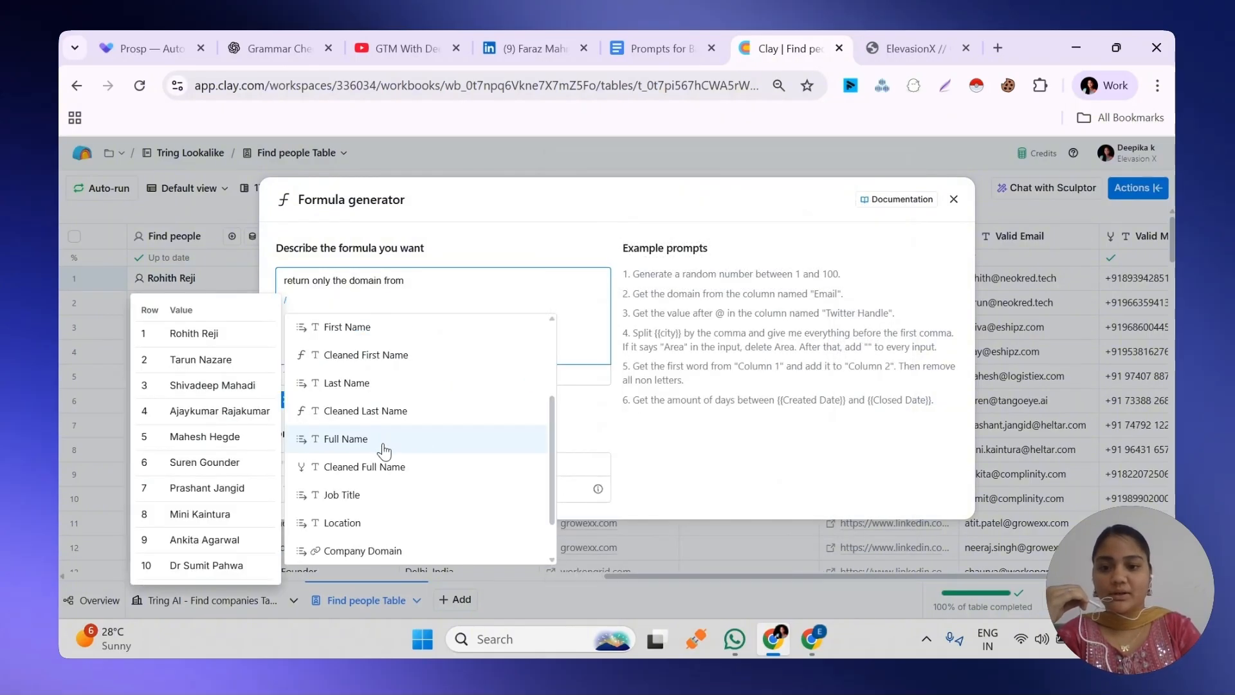
scroll(384, 451, down, 3)
scroll(386, 454, up, 5)
scroll(389, 460, down, 2)
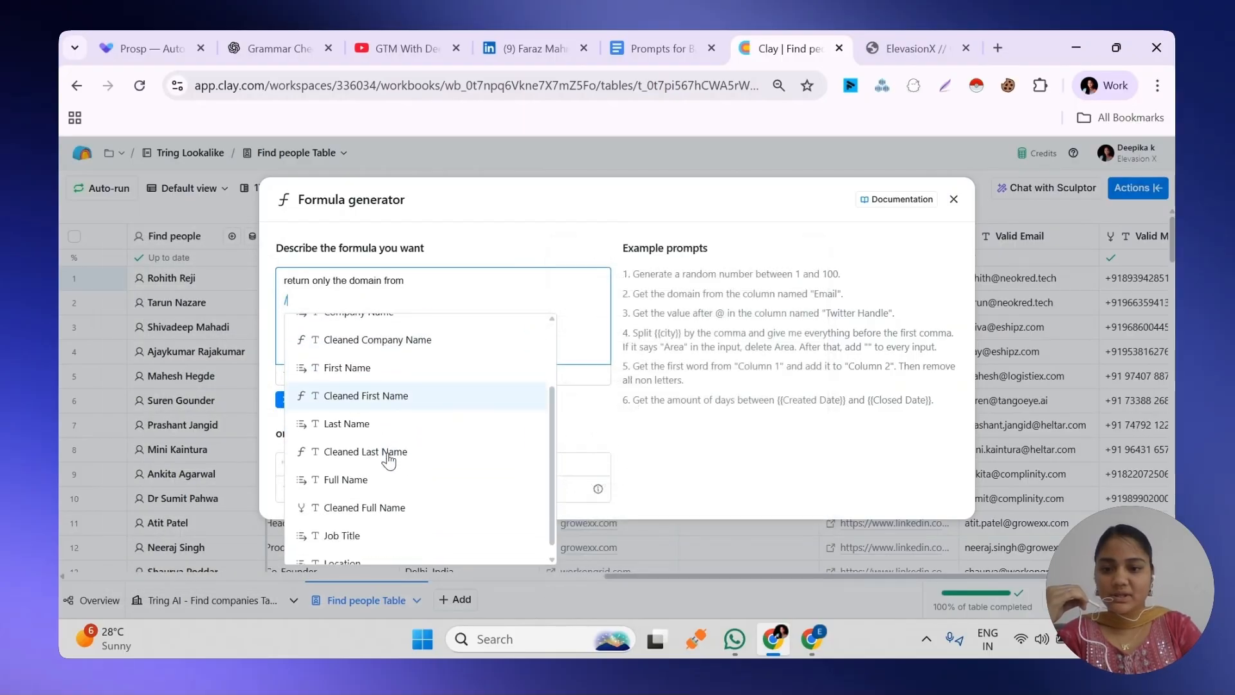
scroll(388, 458, down, 3)
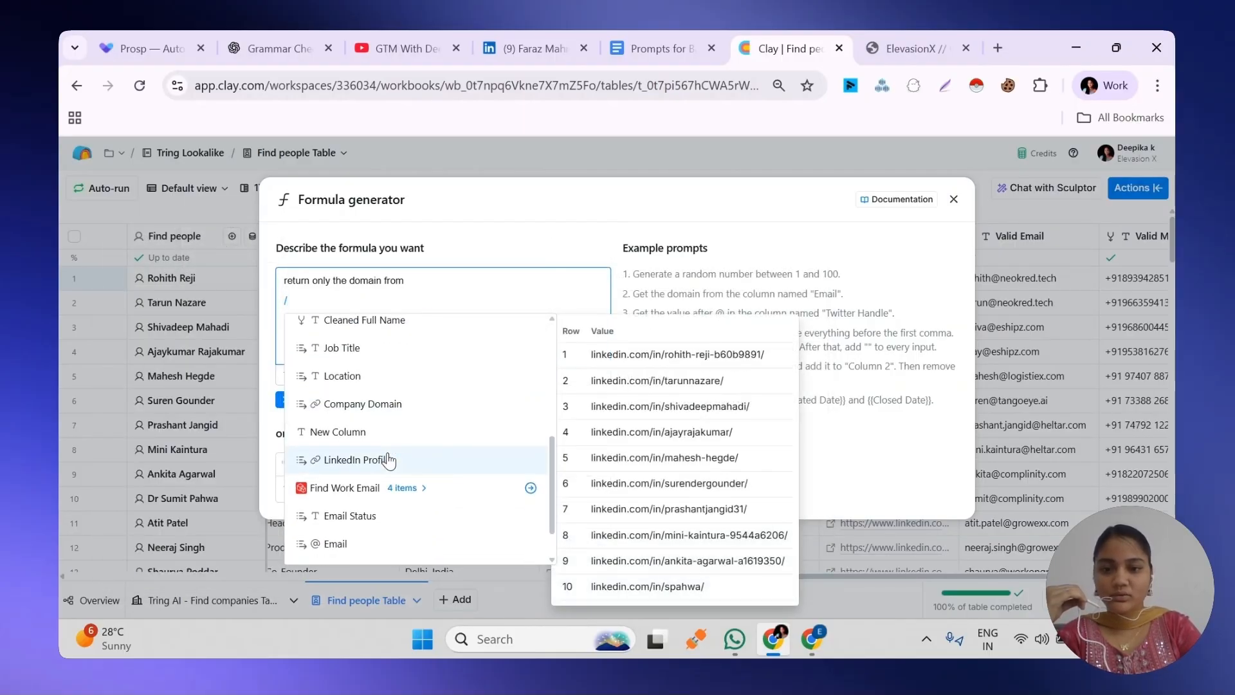
click(373, 435)
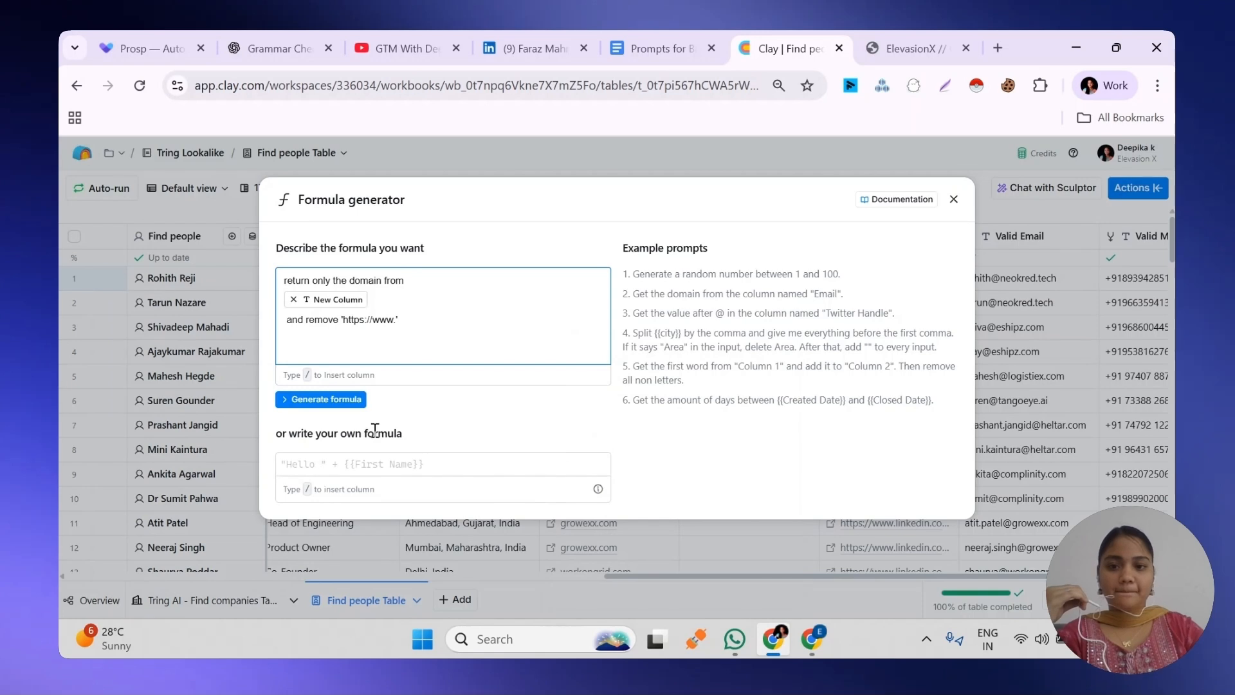
Generate the website cleaning formula, review its sample output and save it as correct
click(340, 399)
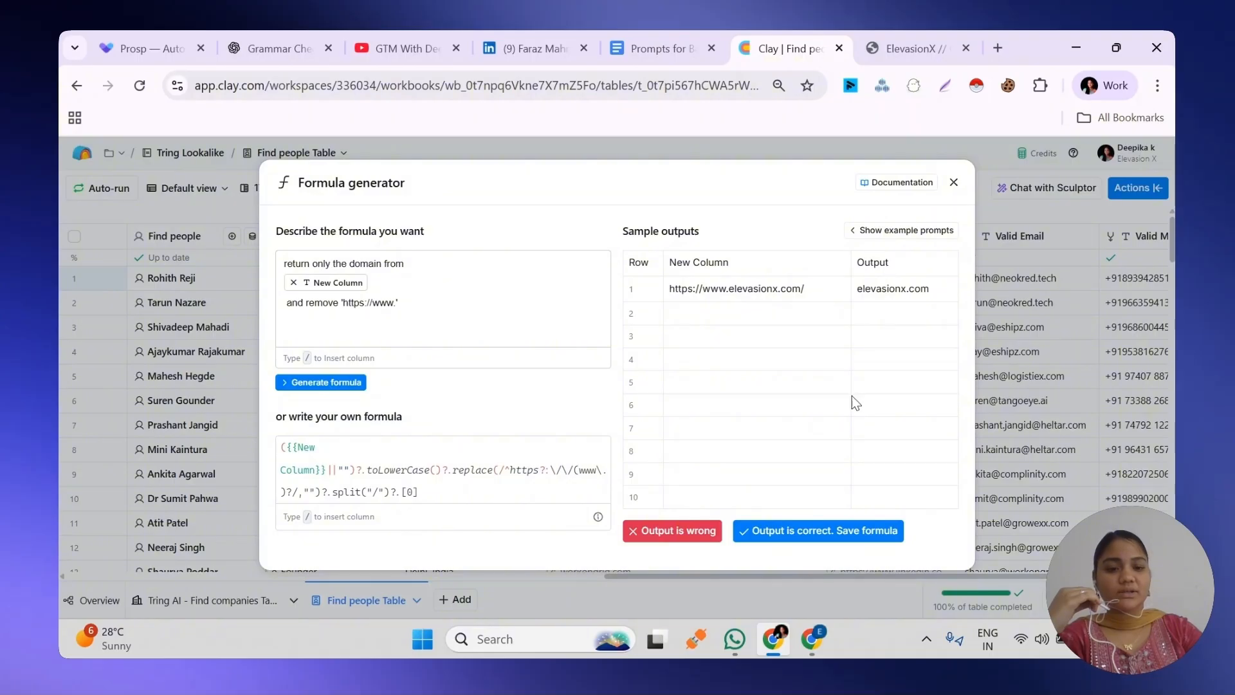
click(830, 534)
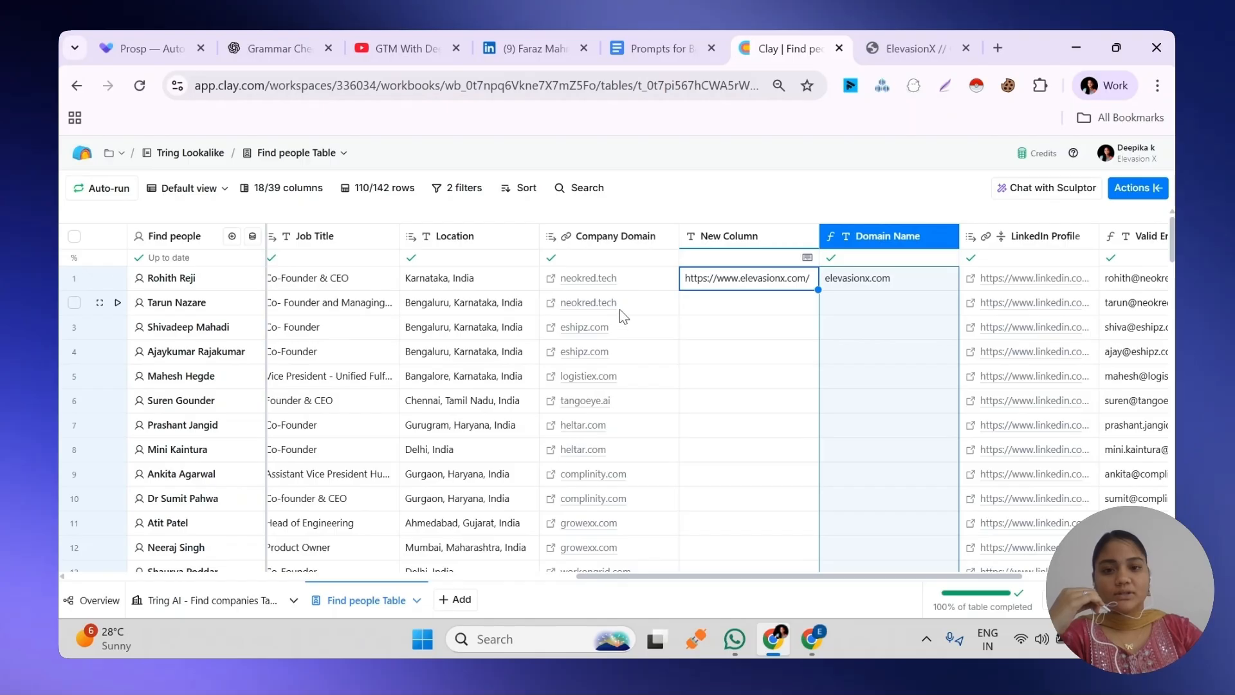
Delete the New Column that holds the sample website URL
click(741, 239)
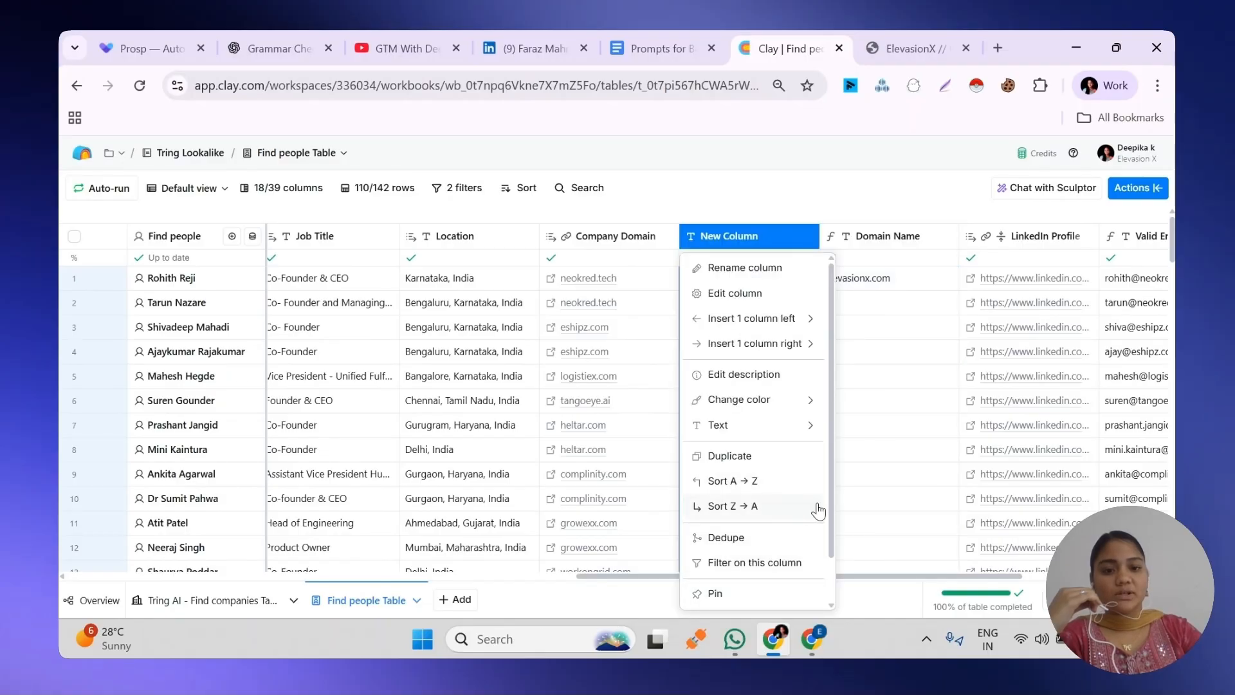
scroll(832, 504, down, 1)
click(762, 597)
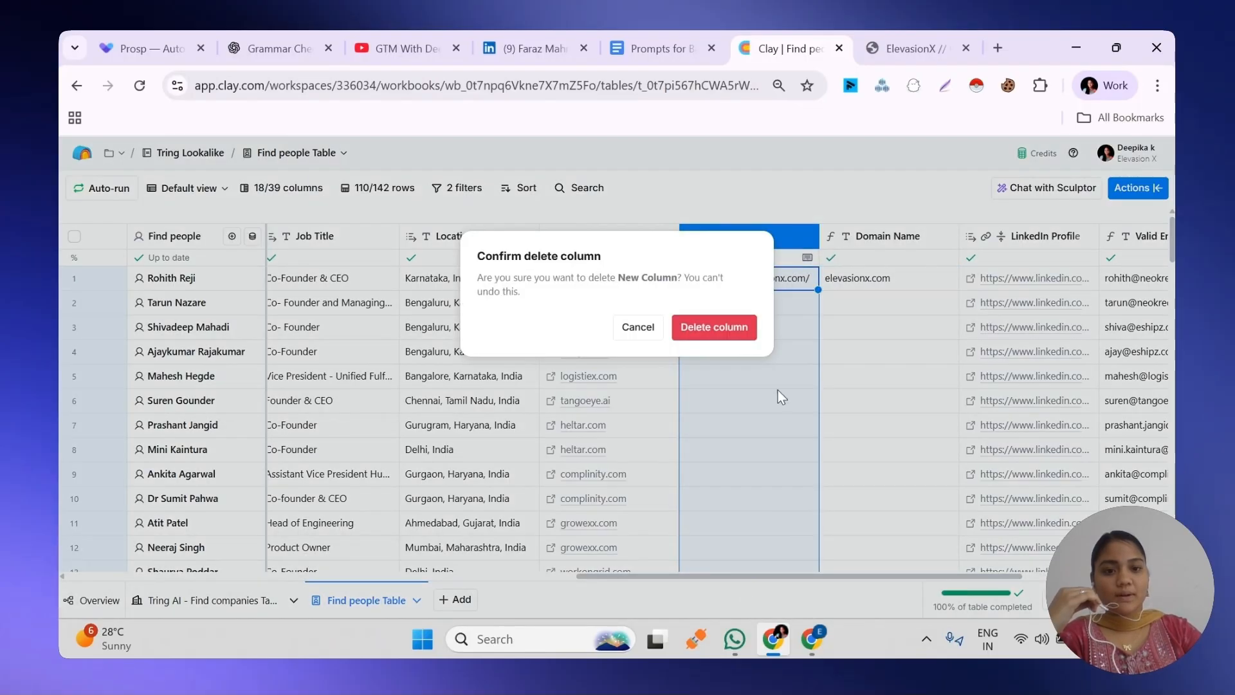
click(743, 329)
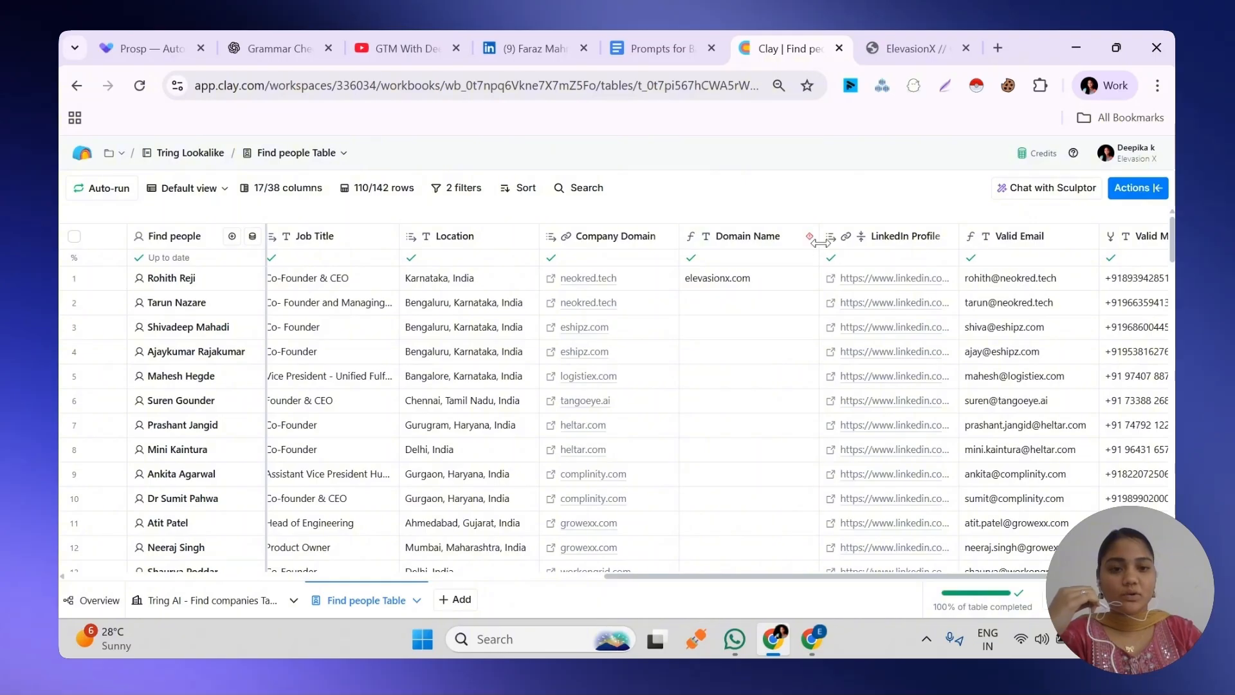
Check the Domain Name column's error marker and delete that formula column
mouse_move(810, 245)
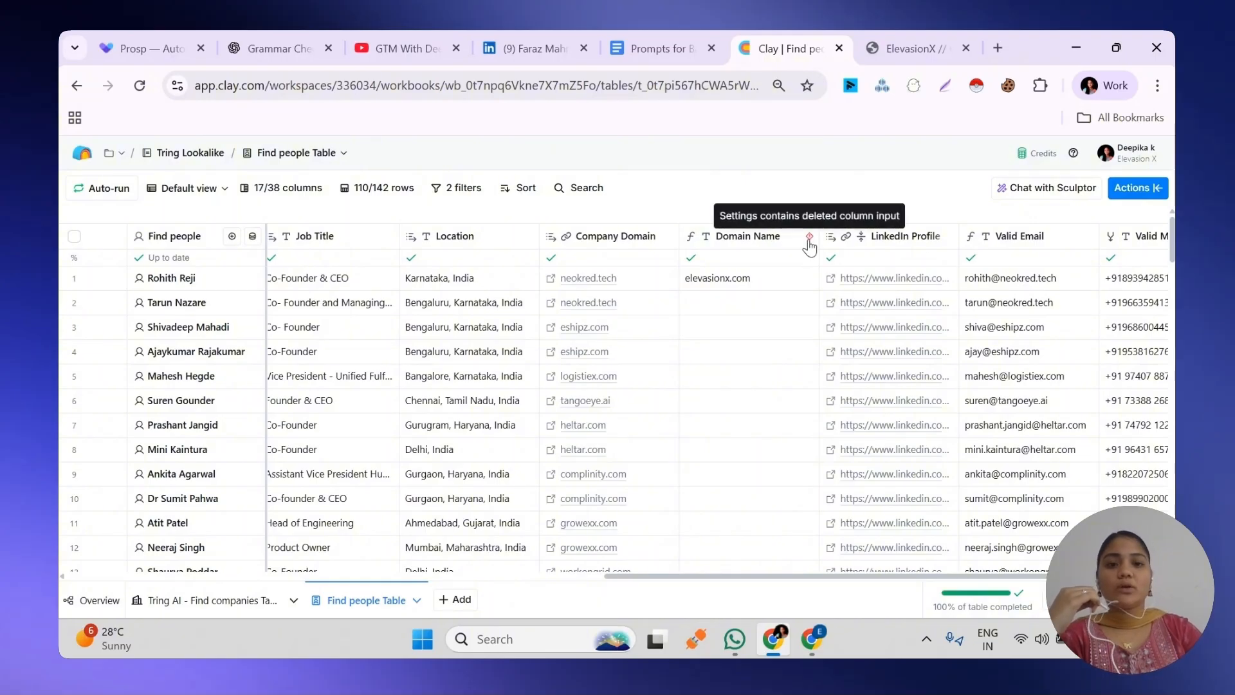
click(749, 238)
scroll(734, 566, down, 1)
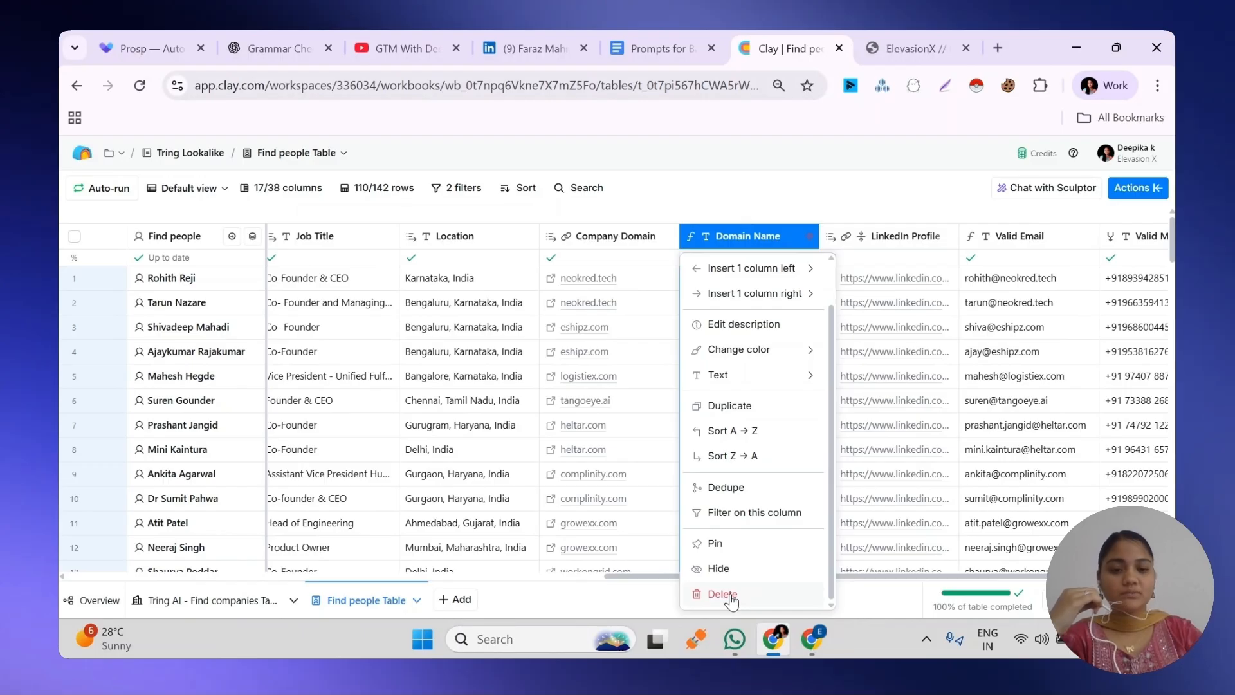
click(722, 594)
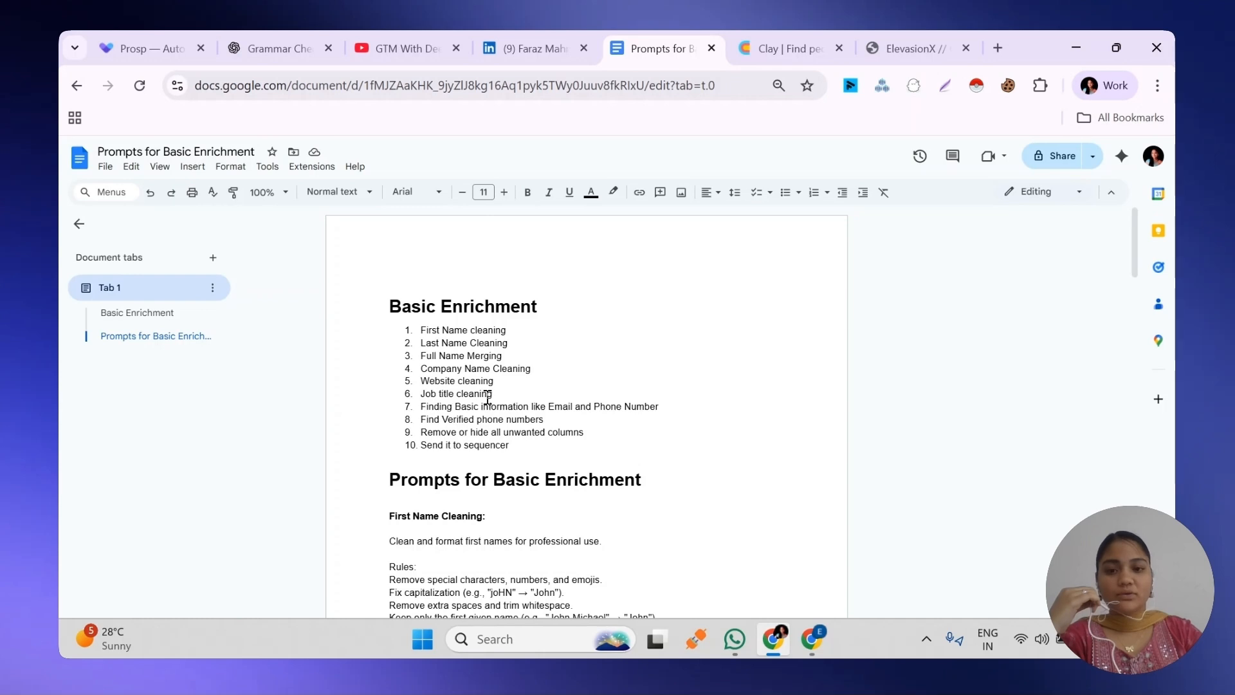
Insert a Formula column directly after Job Title in the Clay people table
click(788, 48)
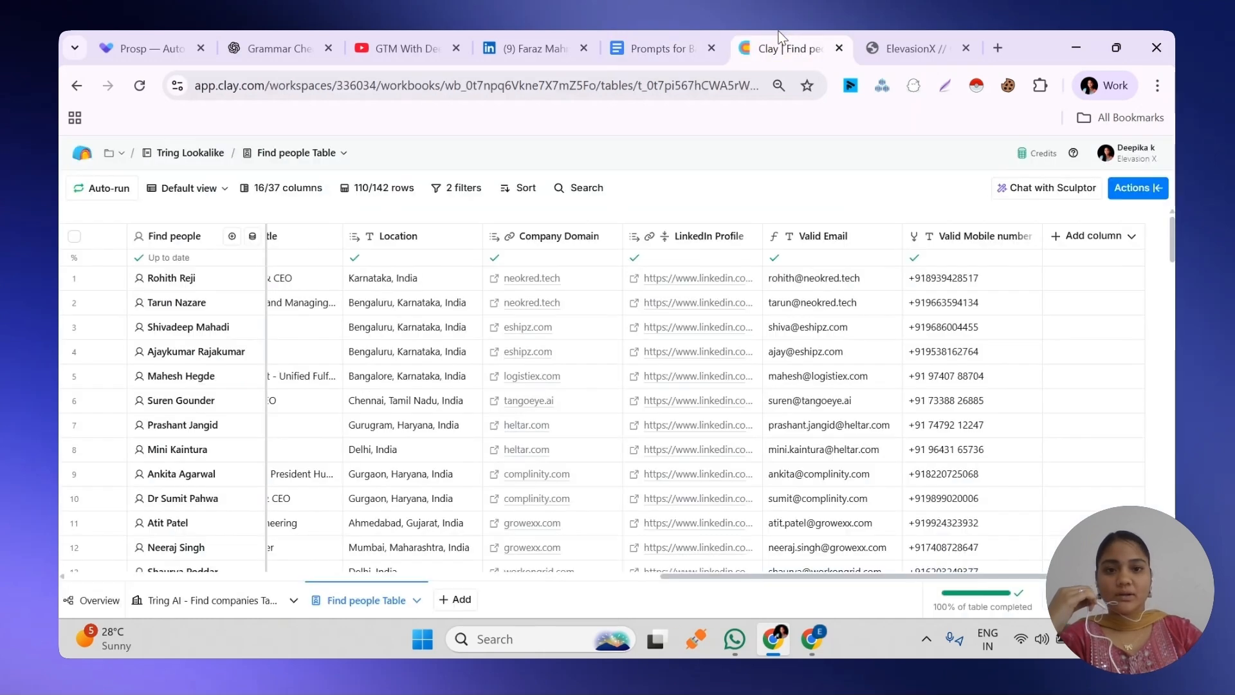
drag(694, 581, 552, 581)
click(583, 240)
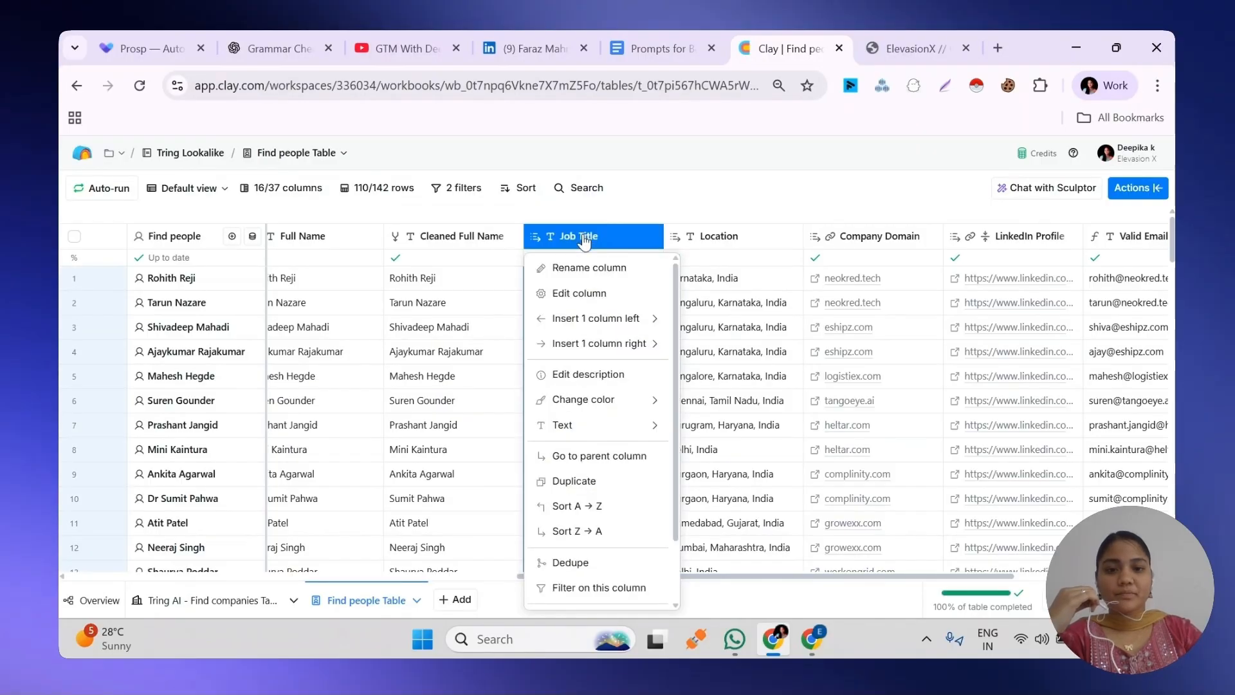
mouse_move(585, 346)
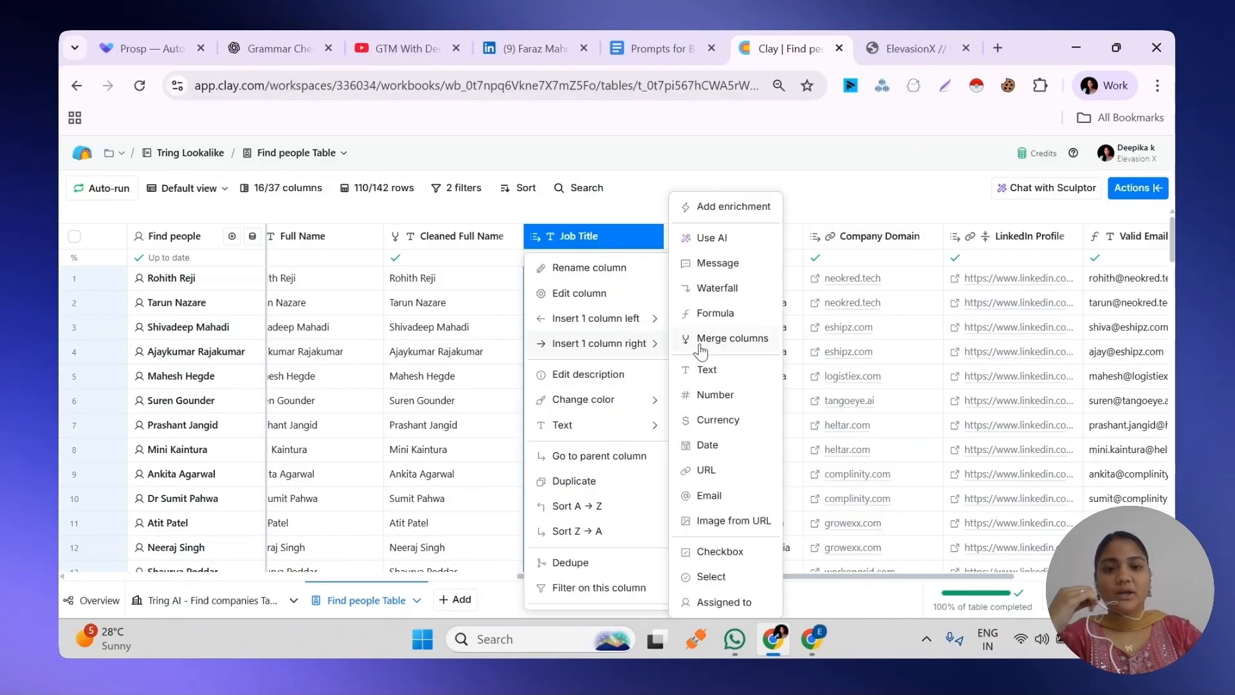
click(710, 314)
Switch to the Prompts for Basic Enrichment document and copy the full job title cleaning prompt
click(640, 40)
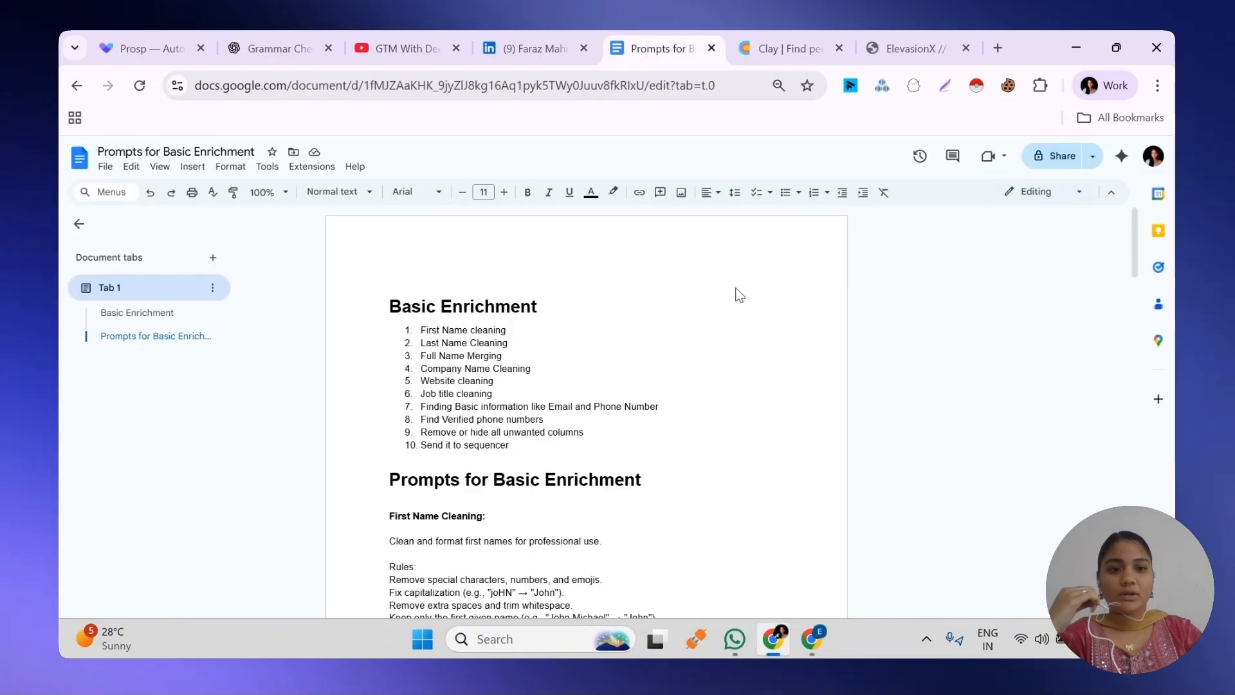
drag(1134, 263, 1140, 579)
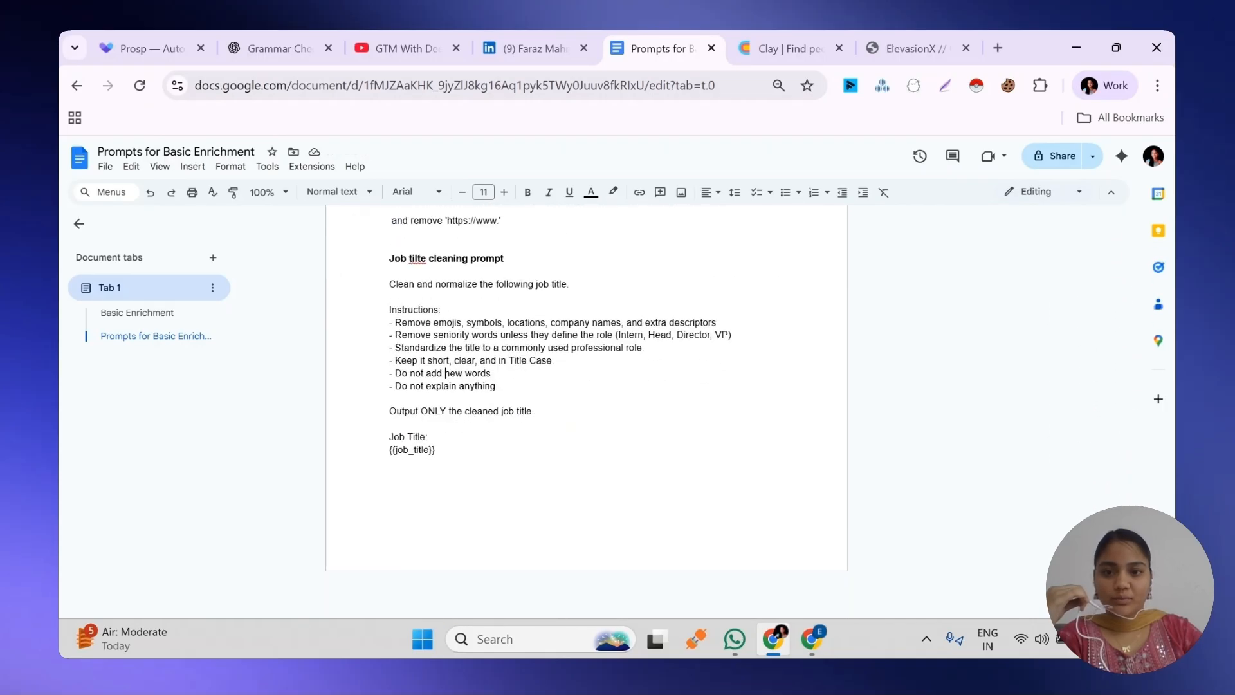
click(384, 287)
drag(384, 286, 444, 452)
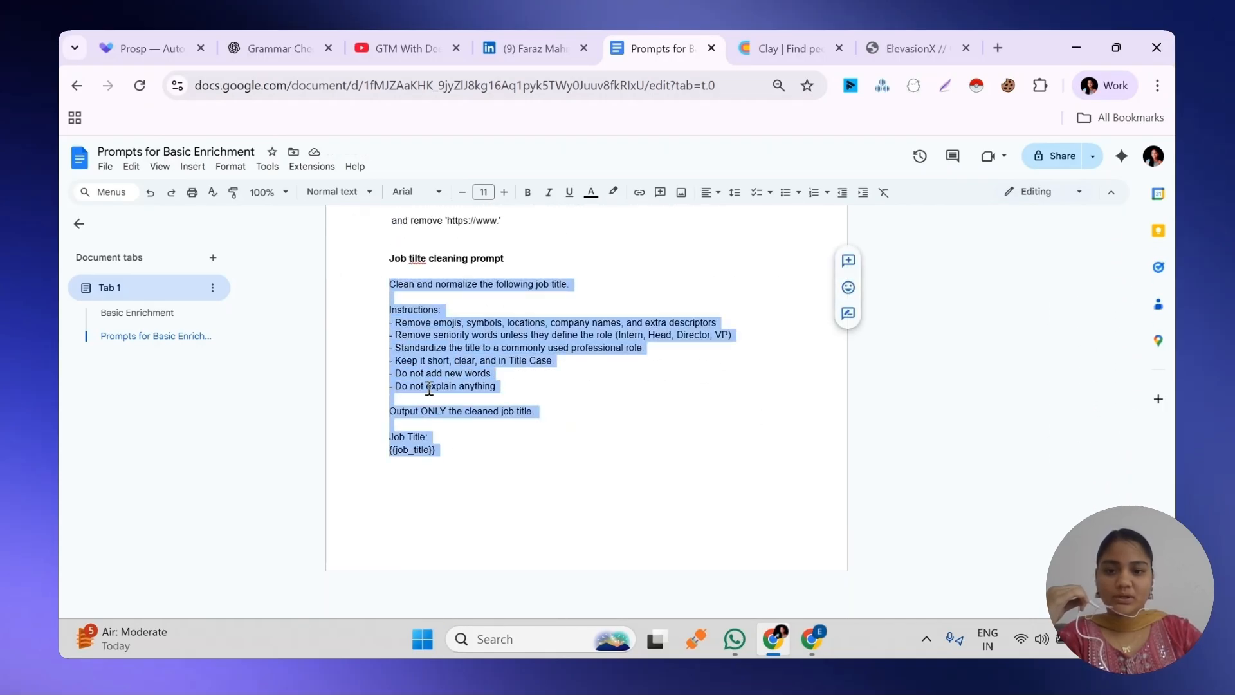
right_click(439, 358)
click(470, 306)
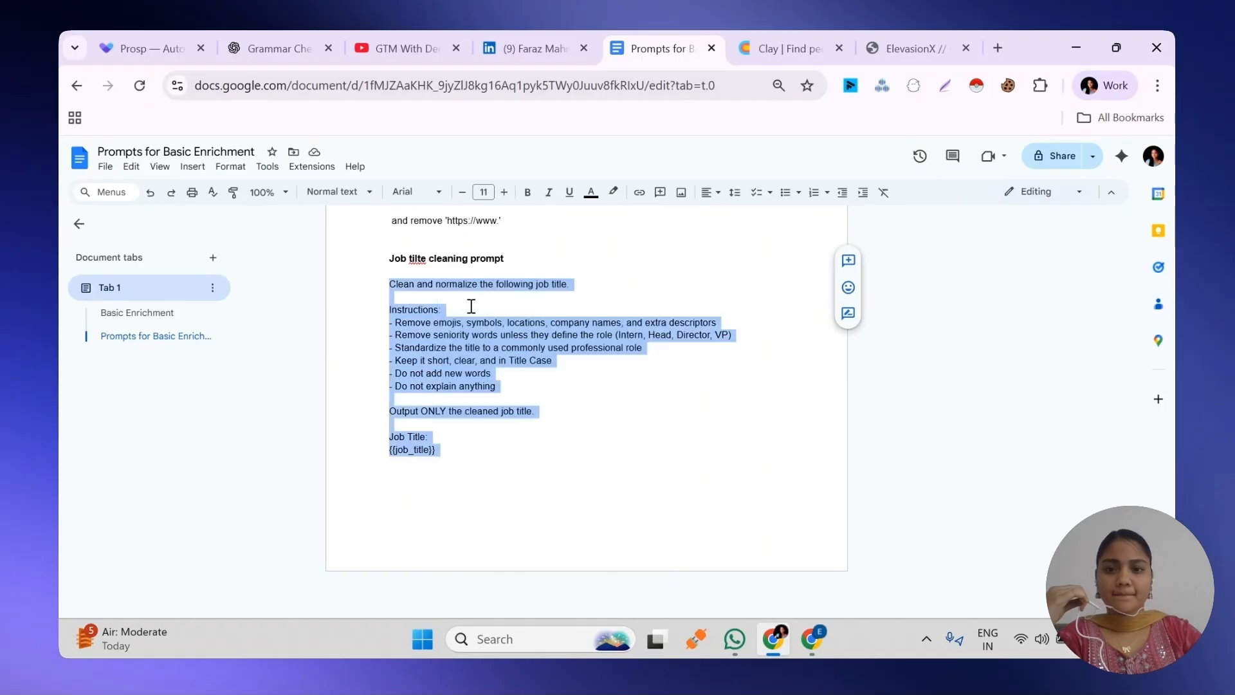
In Clay's Formula generator, paste the copied prompt as the description and replace the {{job_title}} placeholder with the Job Title column
click(782, 35)
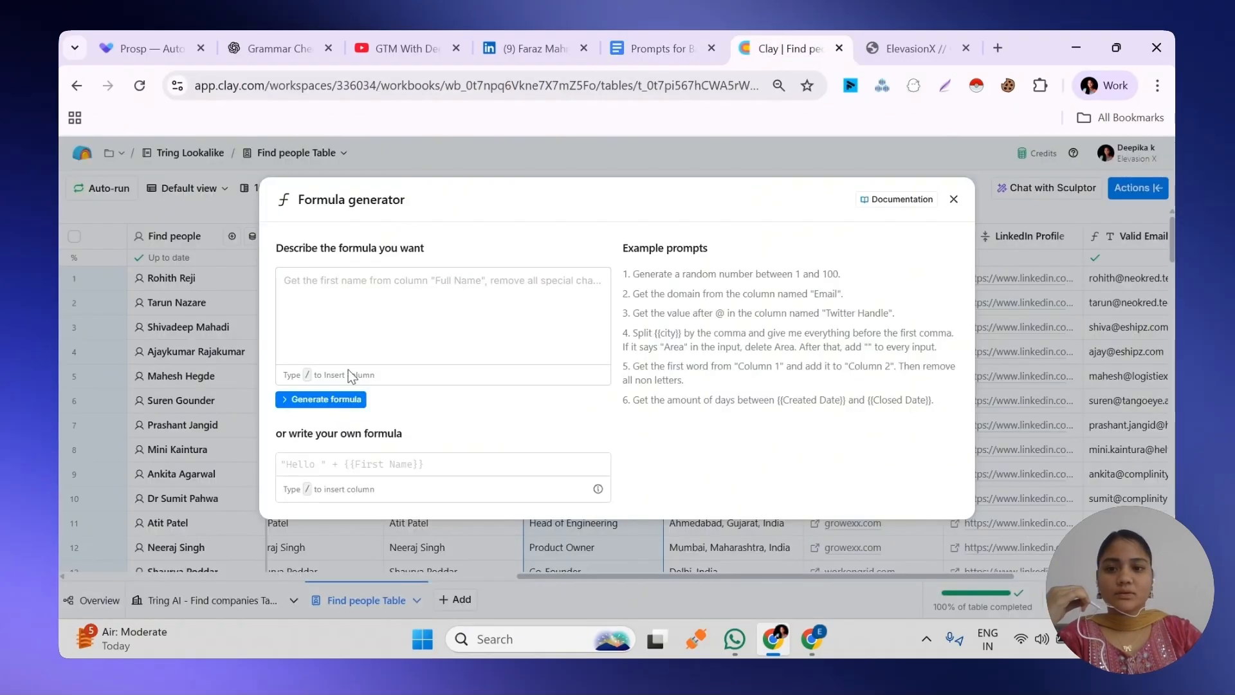
click(314, 275)
key(ctrl+v)
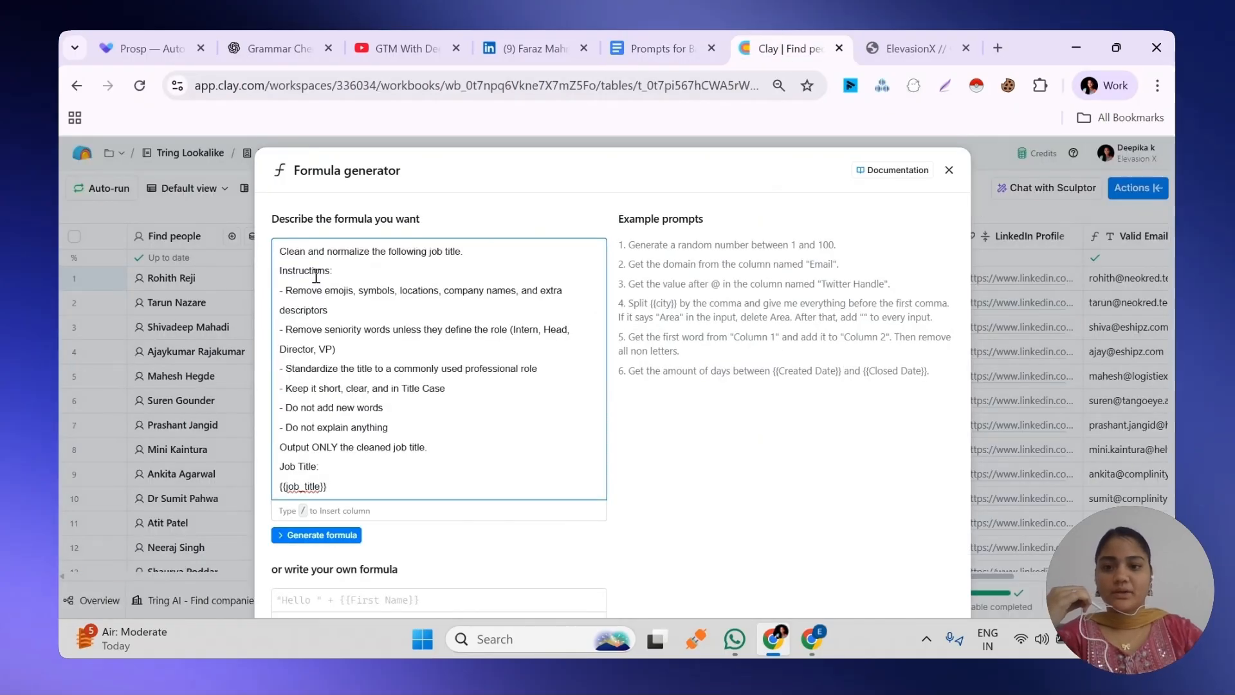
drag(336, 485, 273, 498)
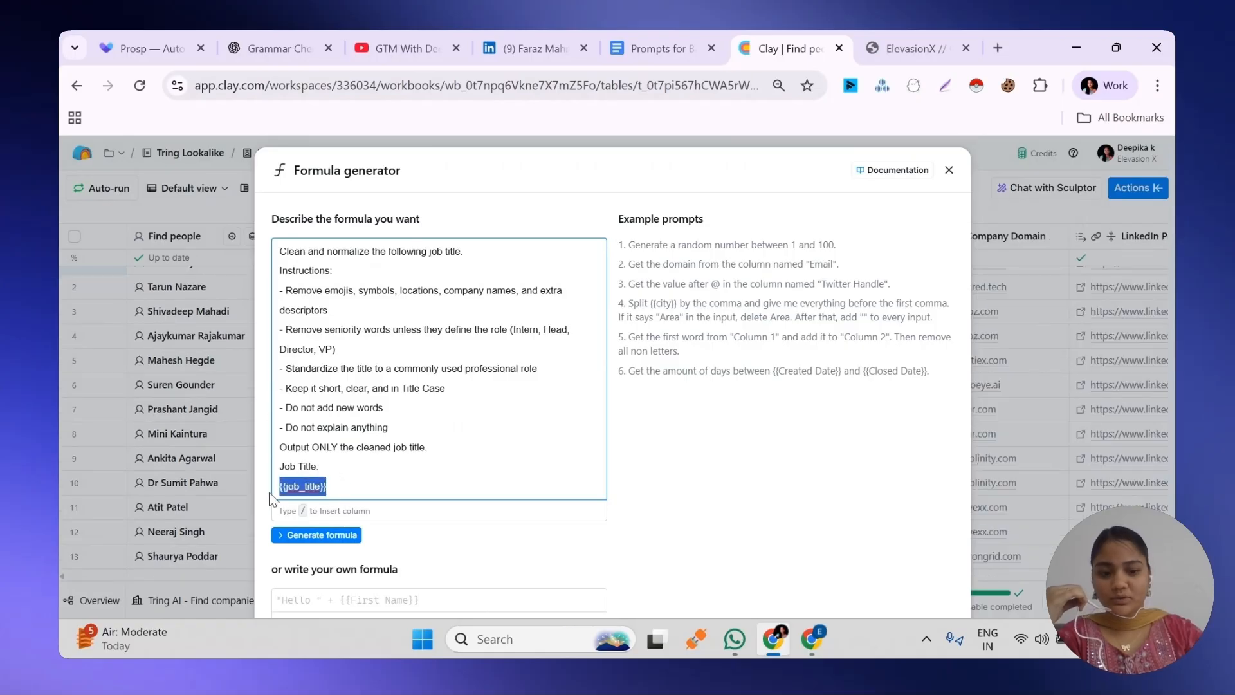
text(/)
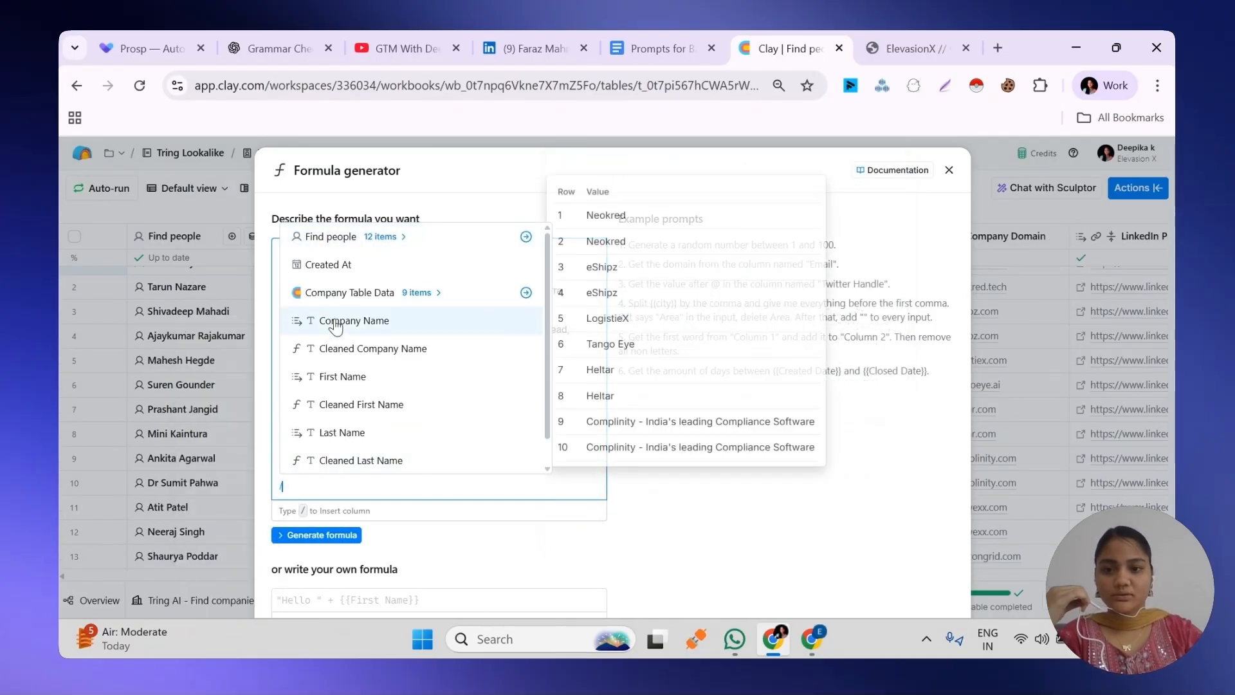
scroll(335, 341, down, 1)
scroll(336, 341, down, 3)
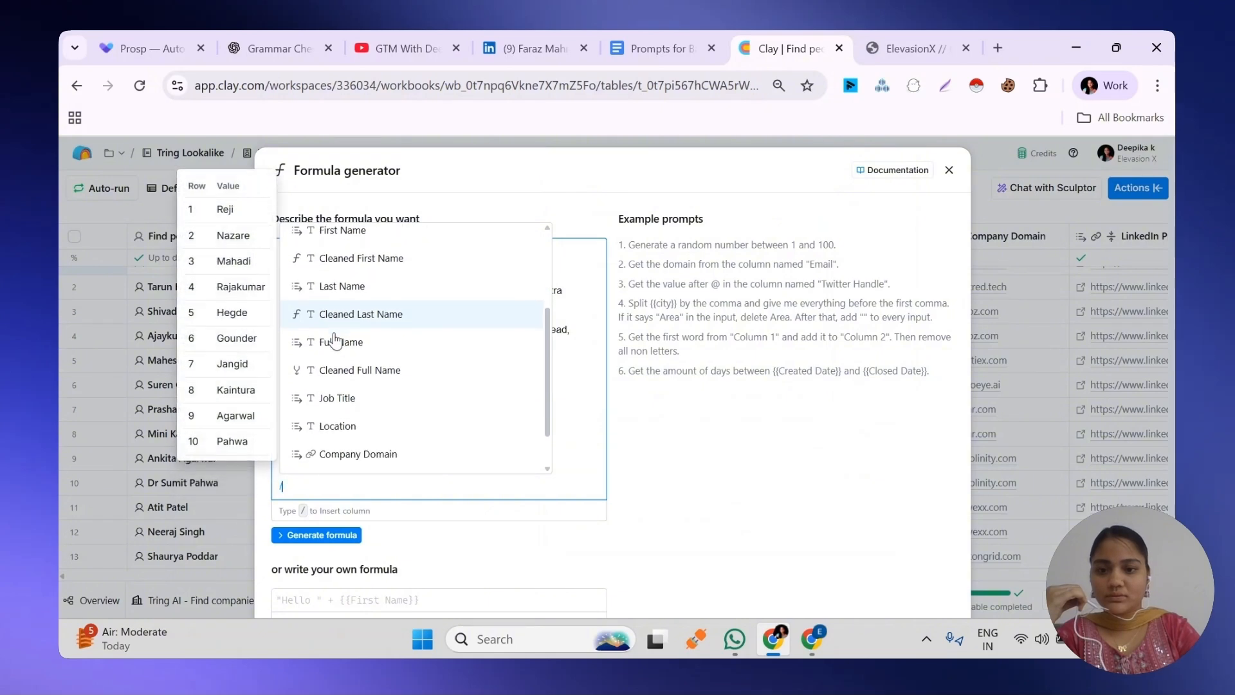
click(336, 403)
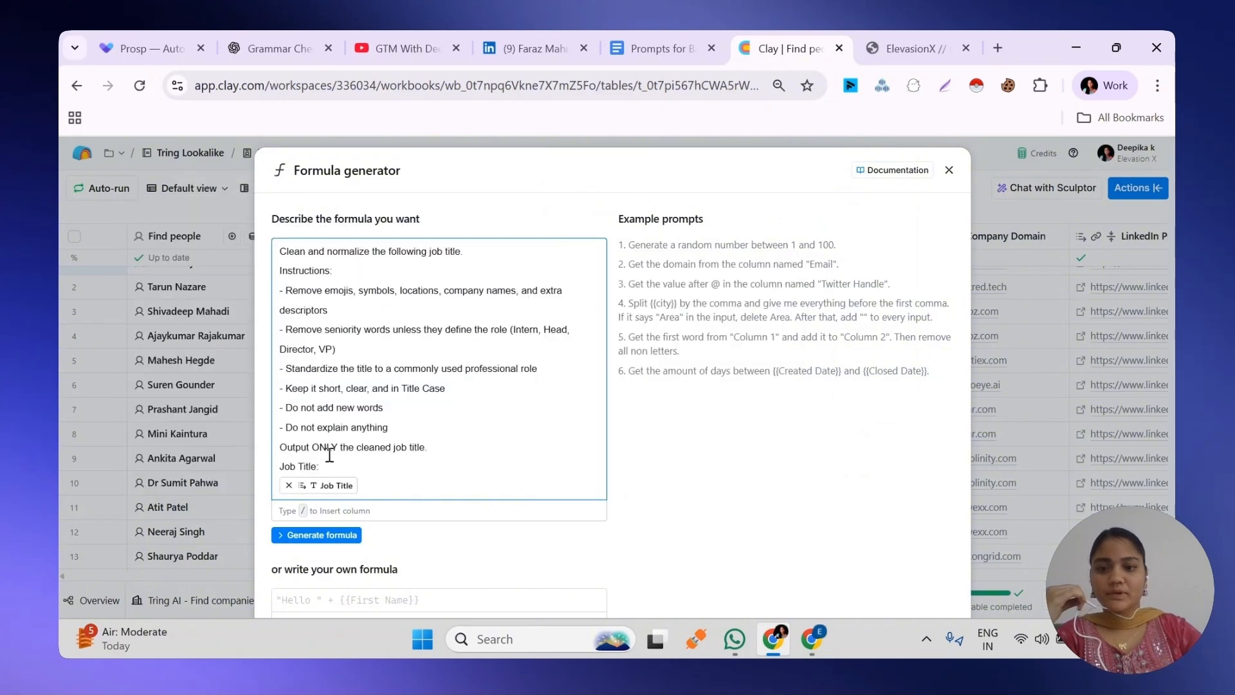
Generate the job title cleaning formula, save it as correct and close the Cleaned Job Title column settings
click(303, 535)
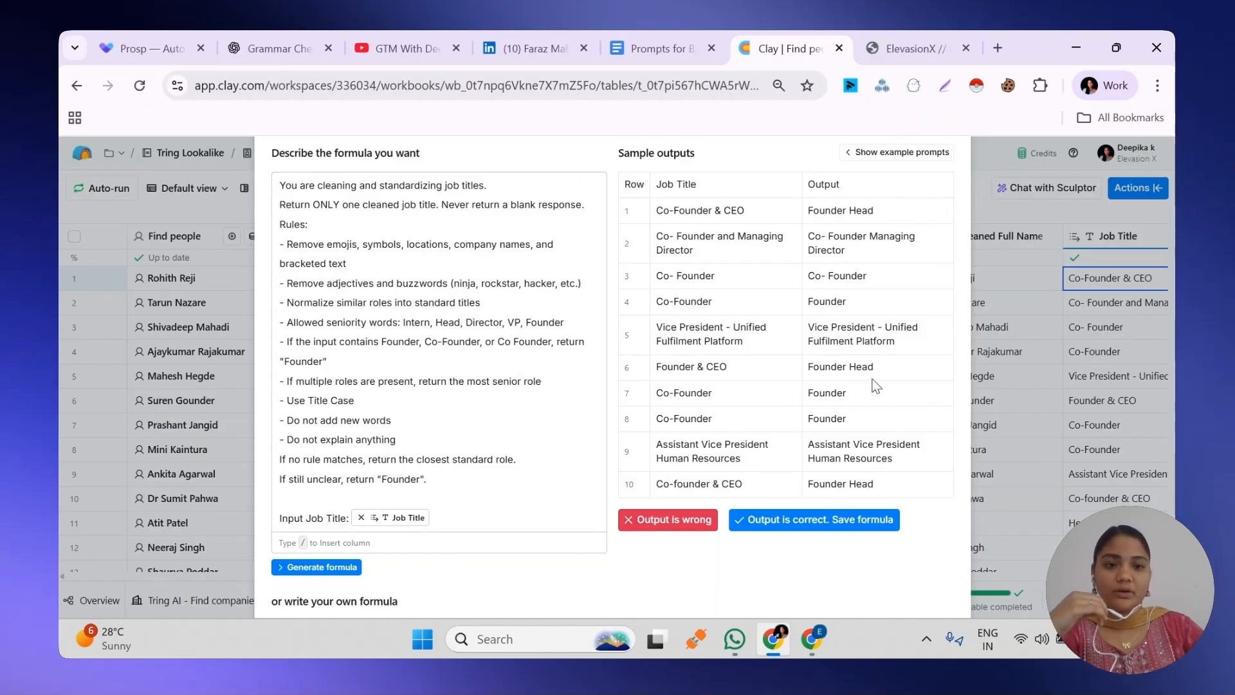
click(792, 526)
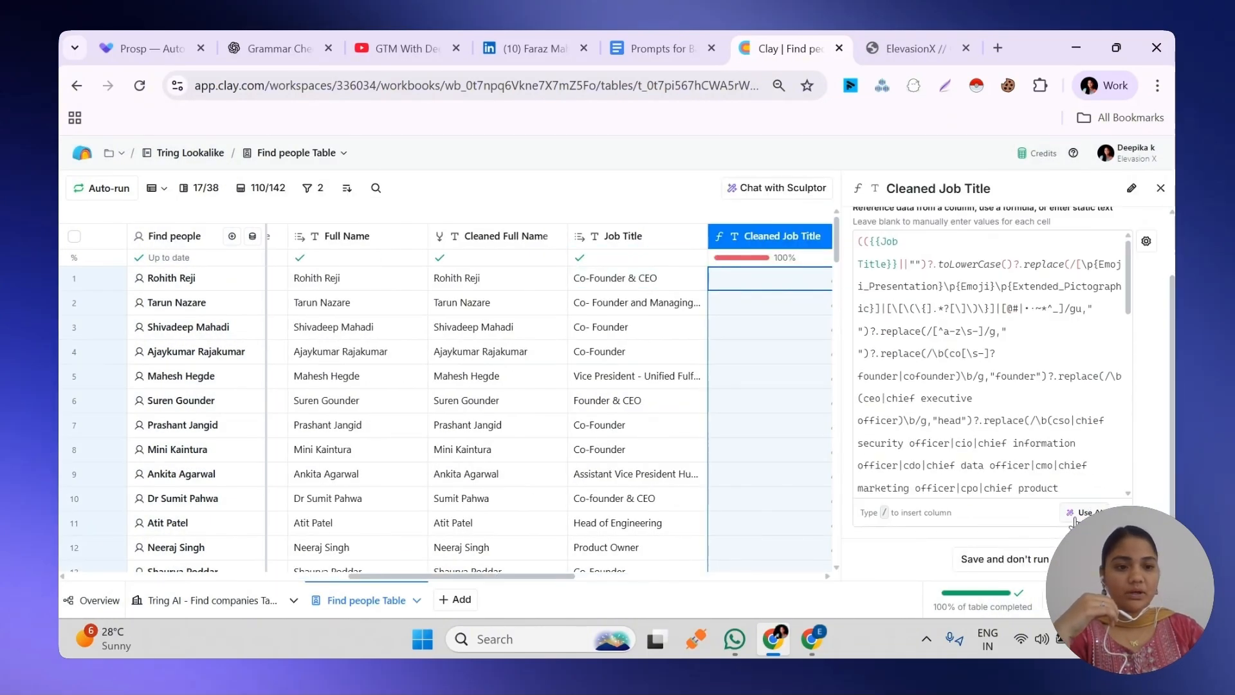
click(1073, 518)
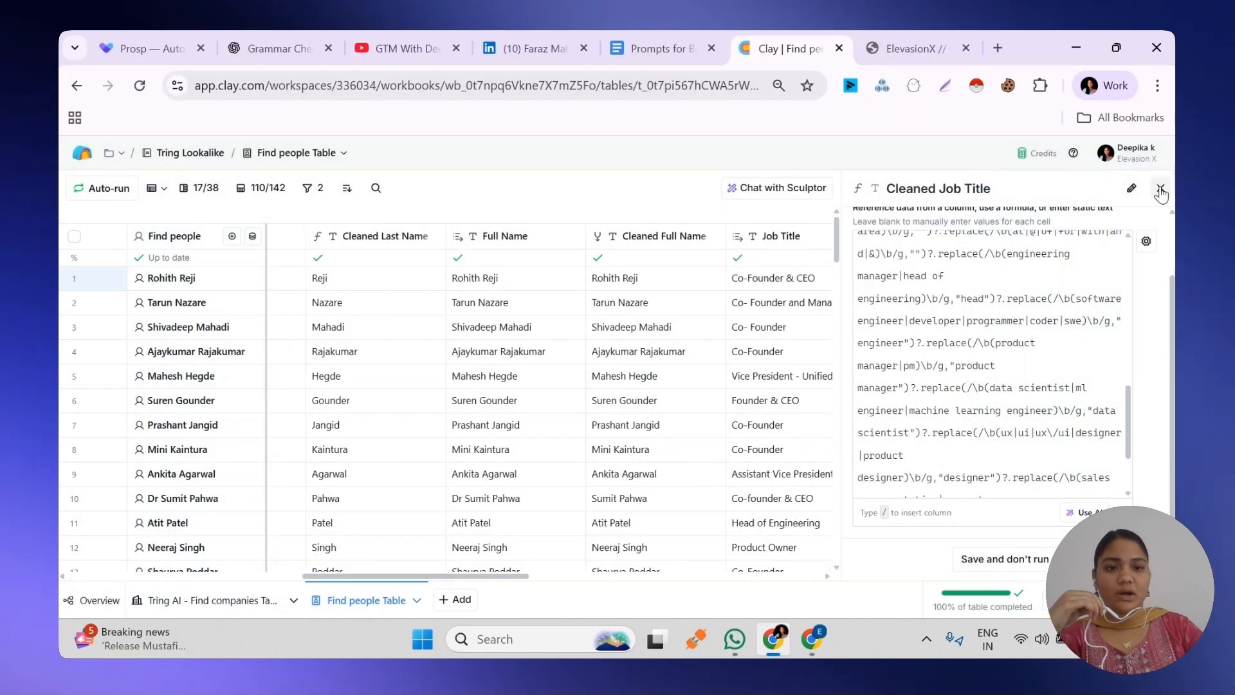
click(1161, 188)
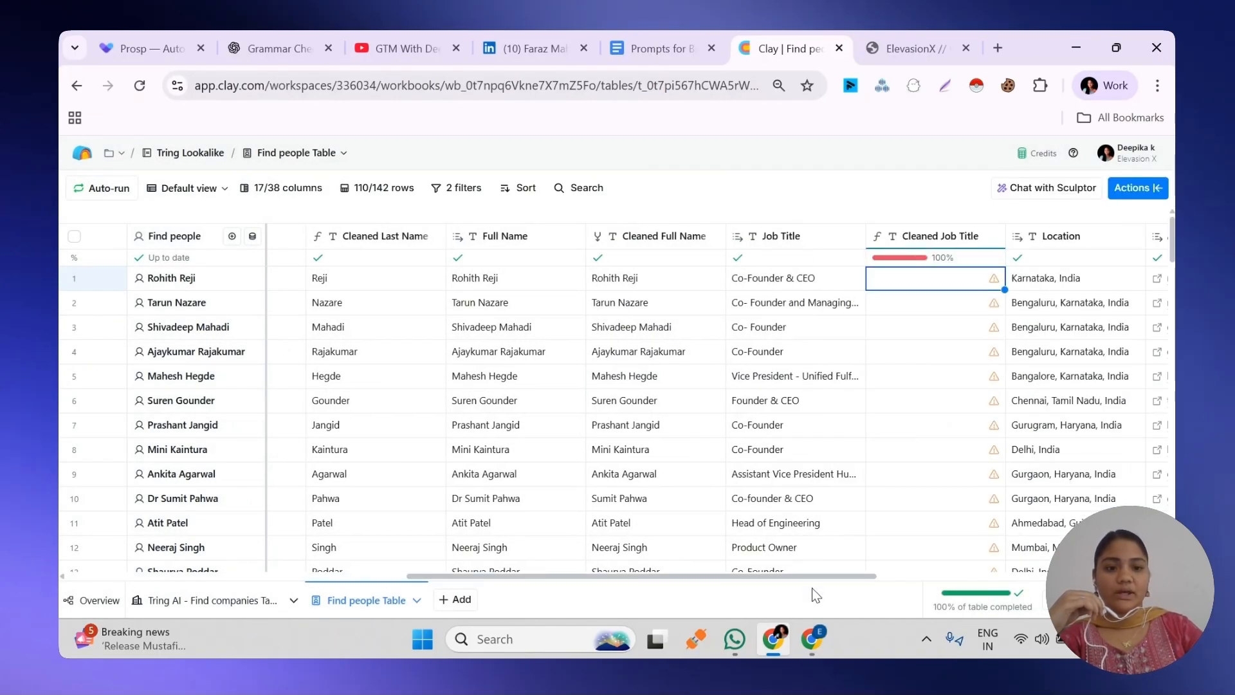
Show all hidden columns in the Find people Table
drag(811, 577, 995, 578)
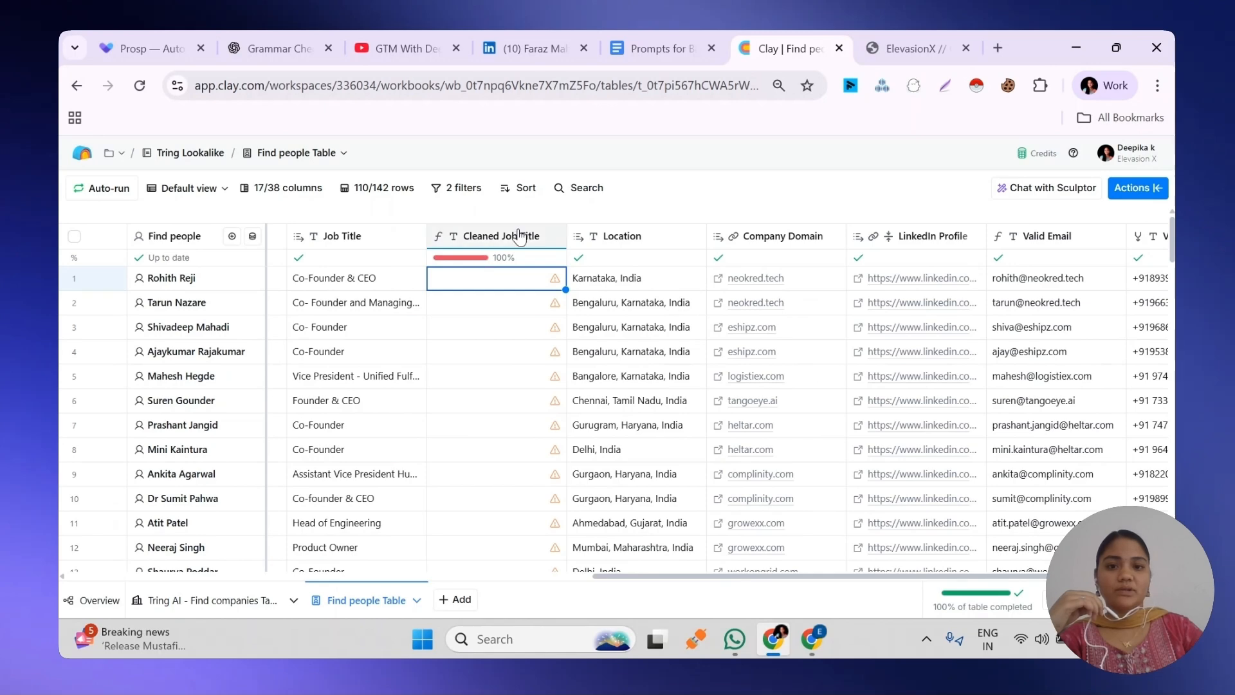
drag(654, 578, 888, 583)
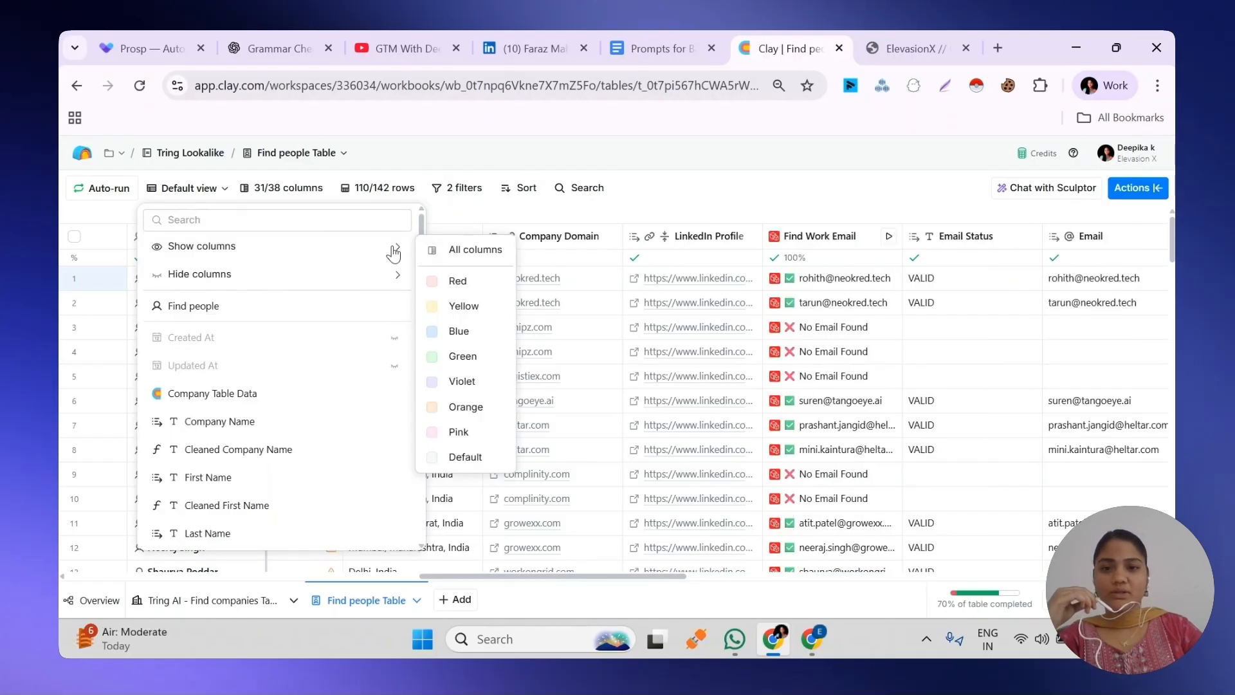
click(471, 252)
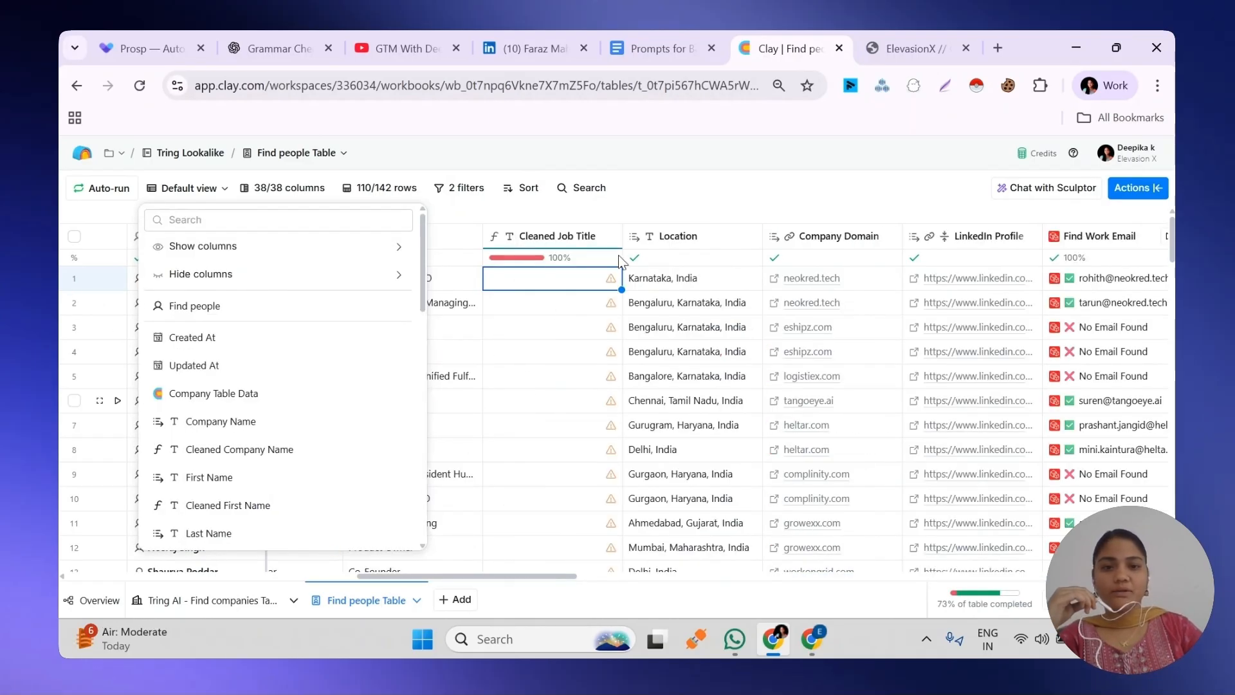
Open the Find Work Email column's settings to view its Prospeo setup, and close them again
drag(522, 576, 620, 641)
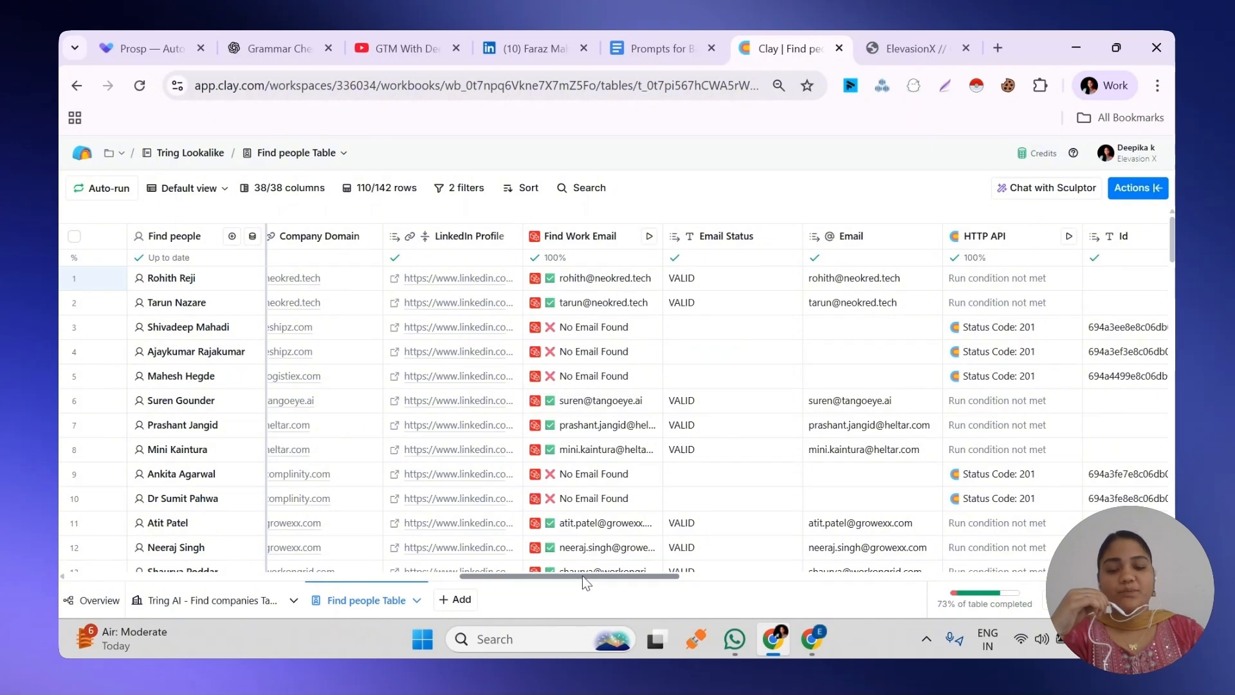
click(576, 242)
click(579, 292)
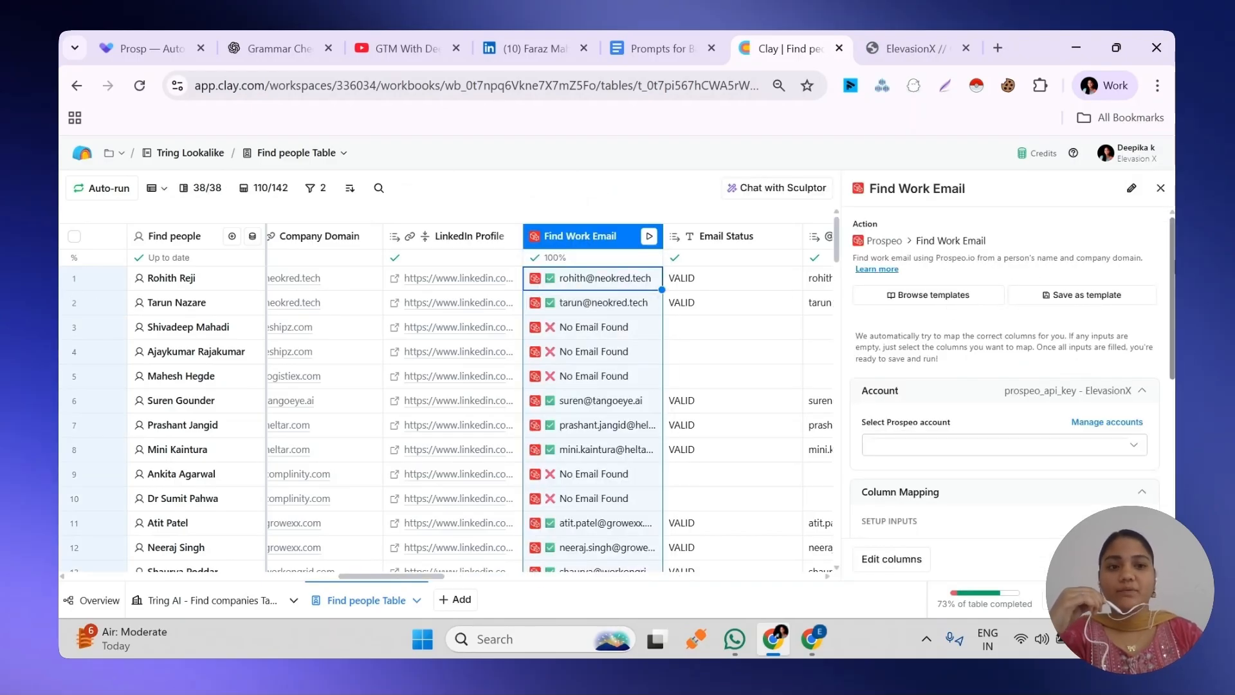
click(1161, 188)
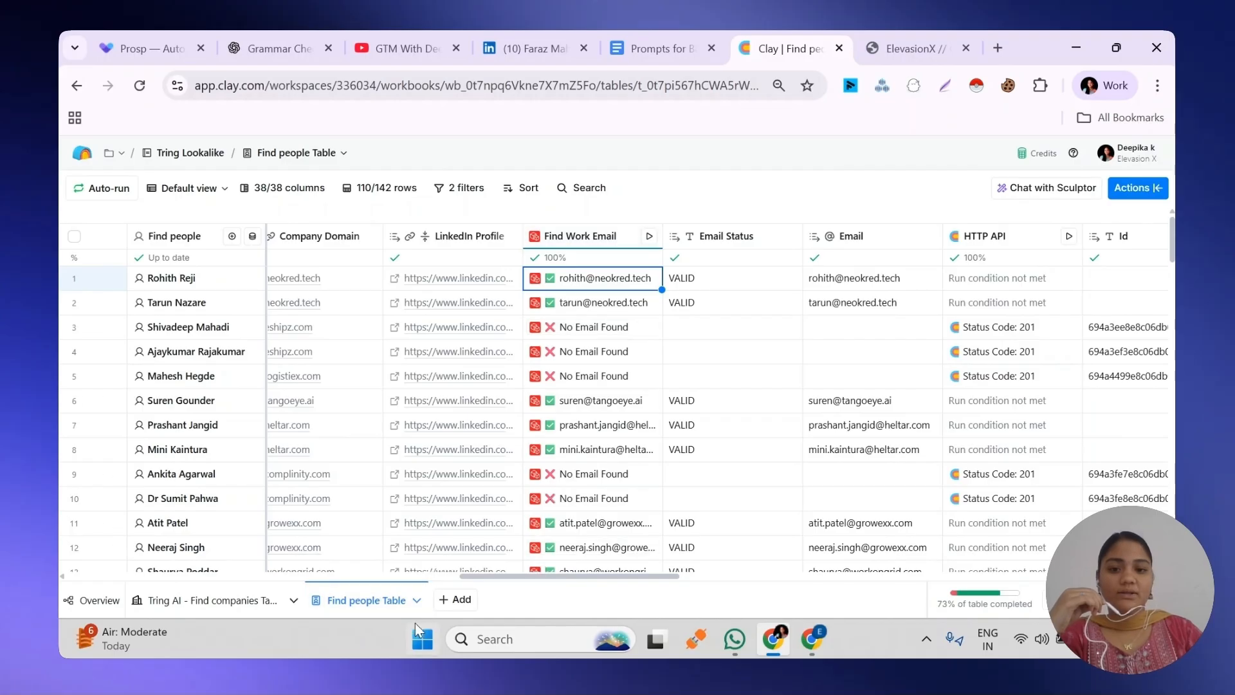
Start adding an enrichment, search the actions for http and prospeo, and open Prospeo's Find Work Email to examine its inputs
drag(506, 566, 996, 576)
click(1088, 236)
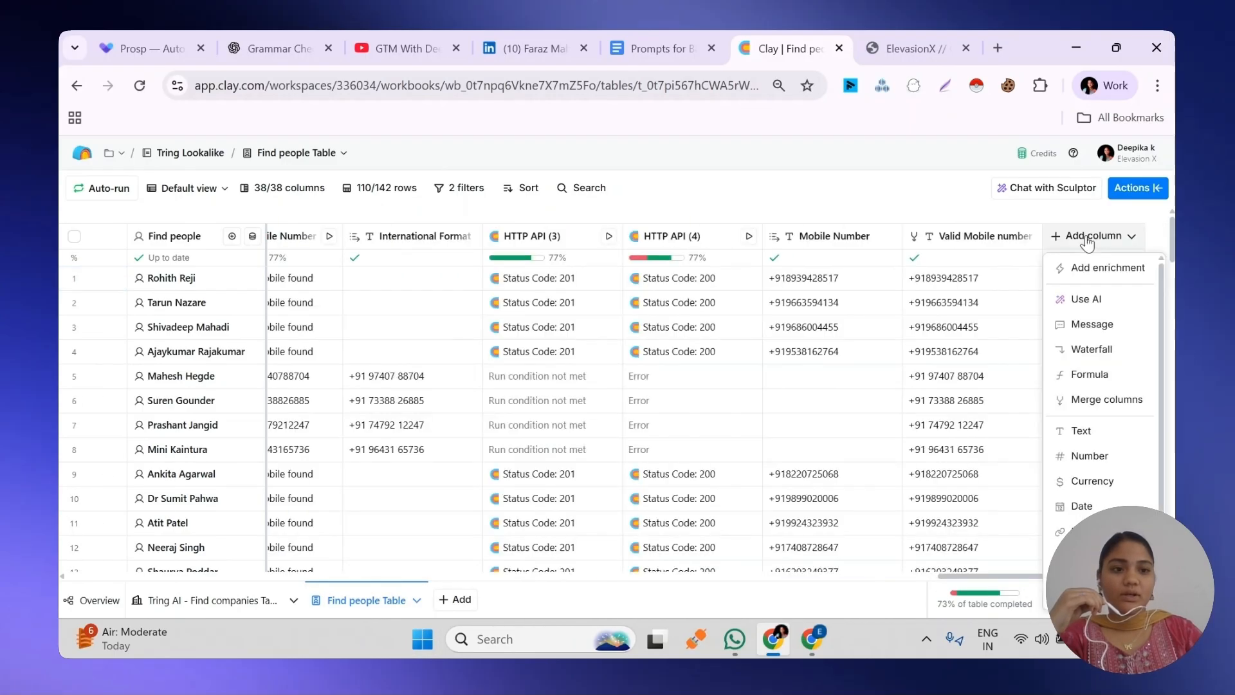
click(1087, 269)
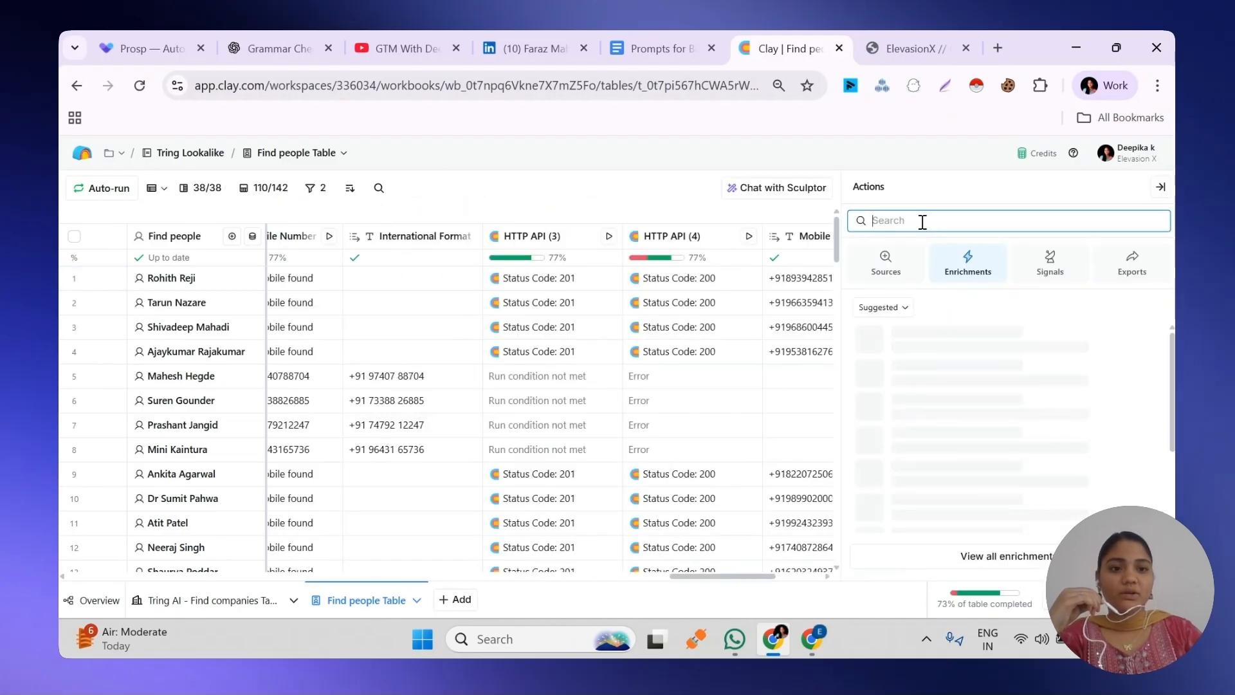
click(920, 219)
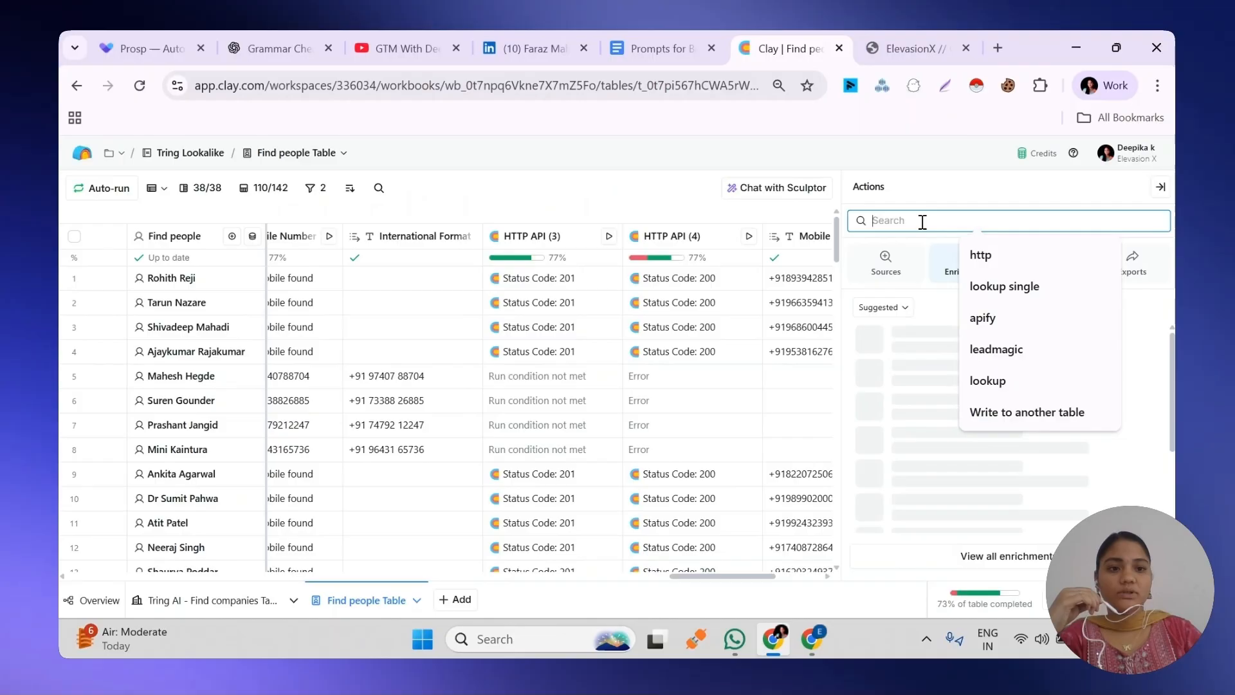
click(1014, 259)
click(1159, 225)
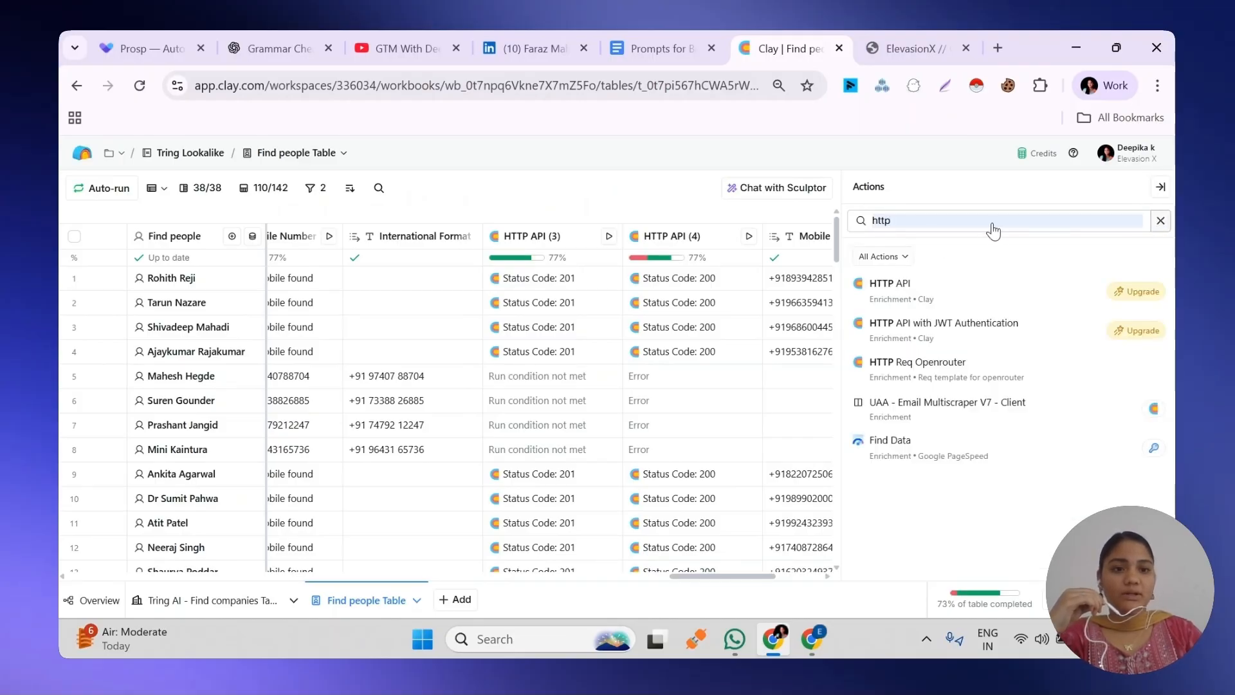
click(934, 223)
text(prospeo)
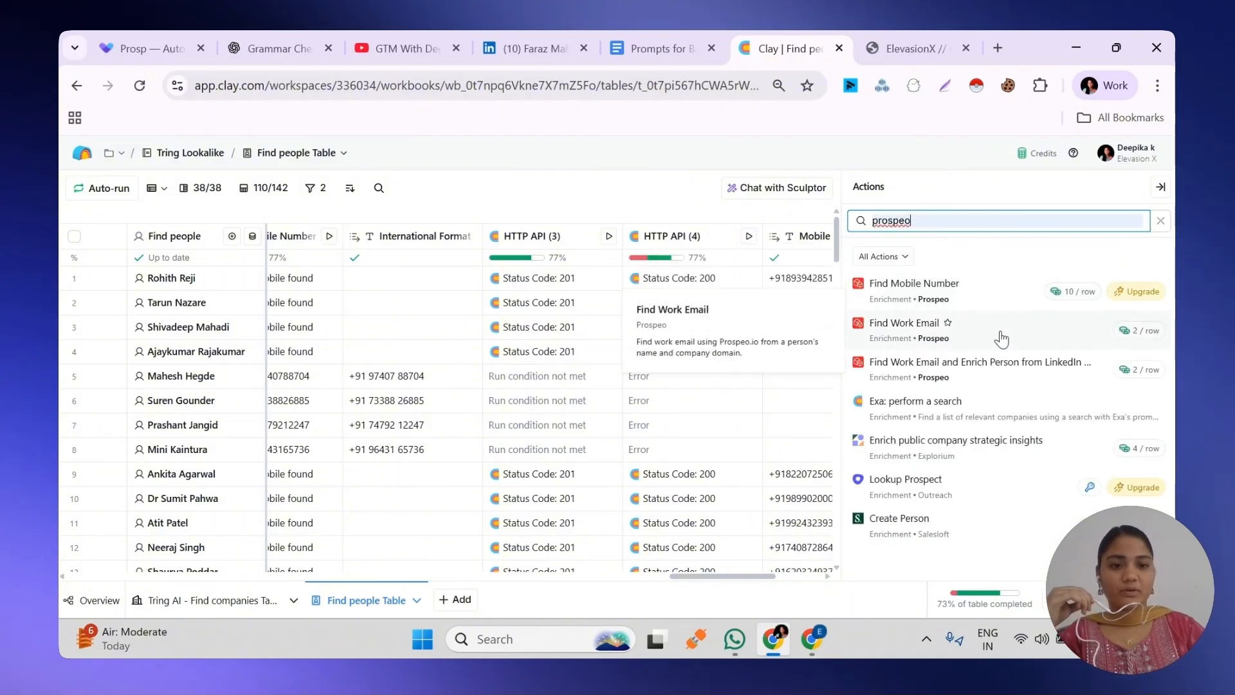
click(1001, 334)
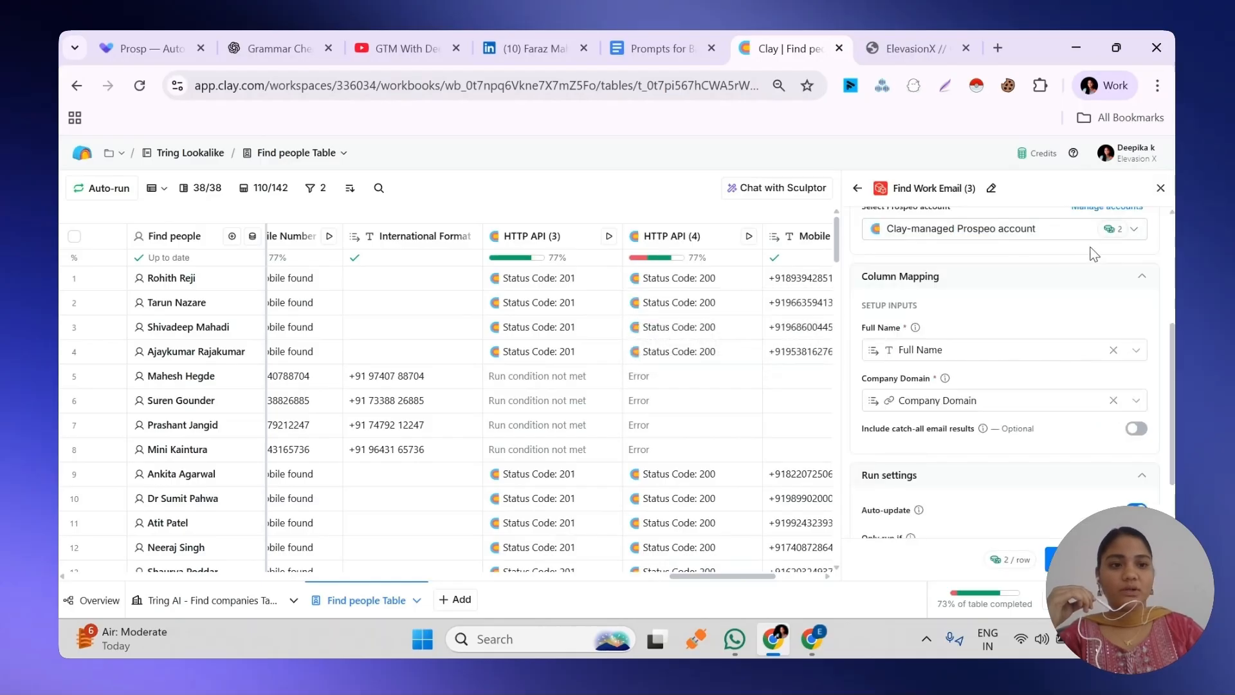
scroll(1156, 252, down, 1)
scroll(1017, 373, up, 1)
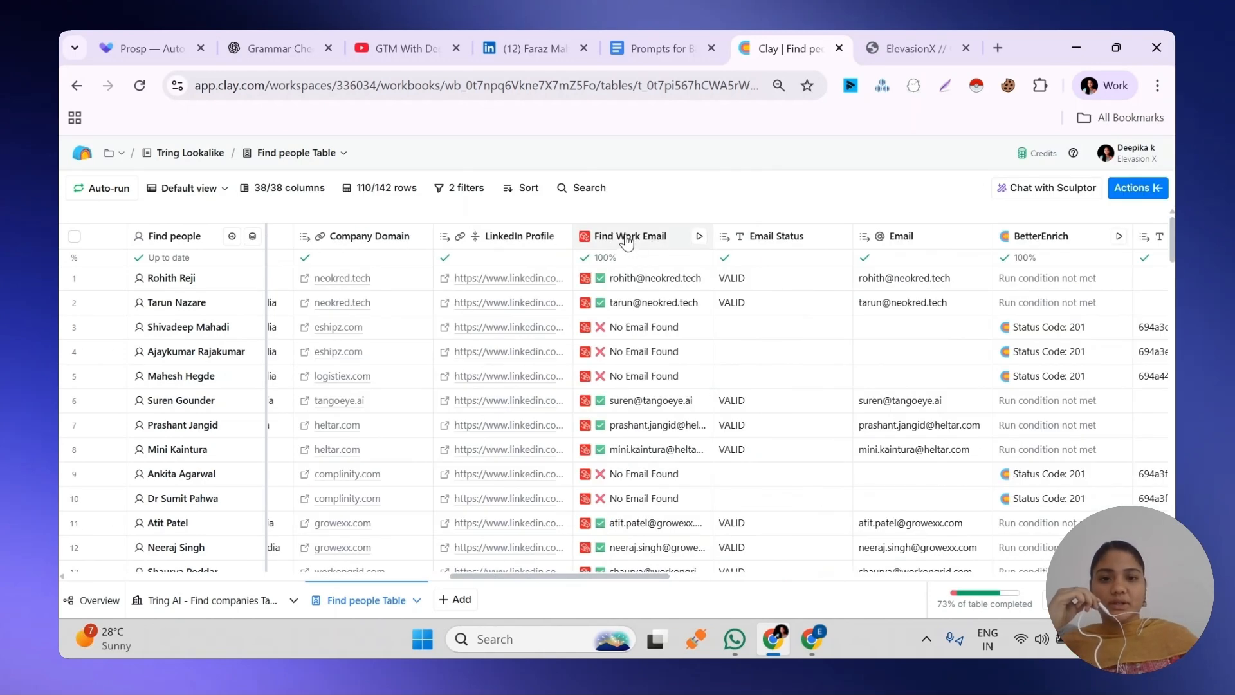
Reopen the existing Find Work Email column's settings and examine its Prospeo account, column mapping and run settings
click(627, 239)
click(634, 295)
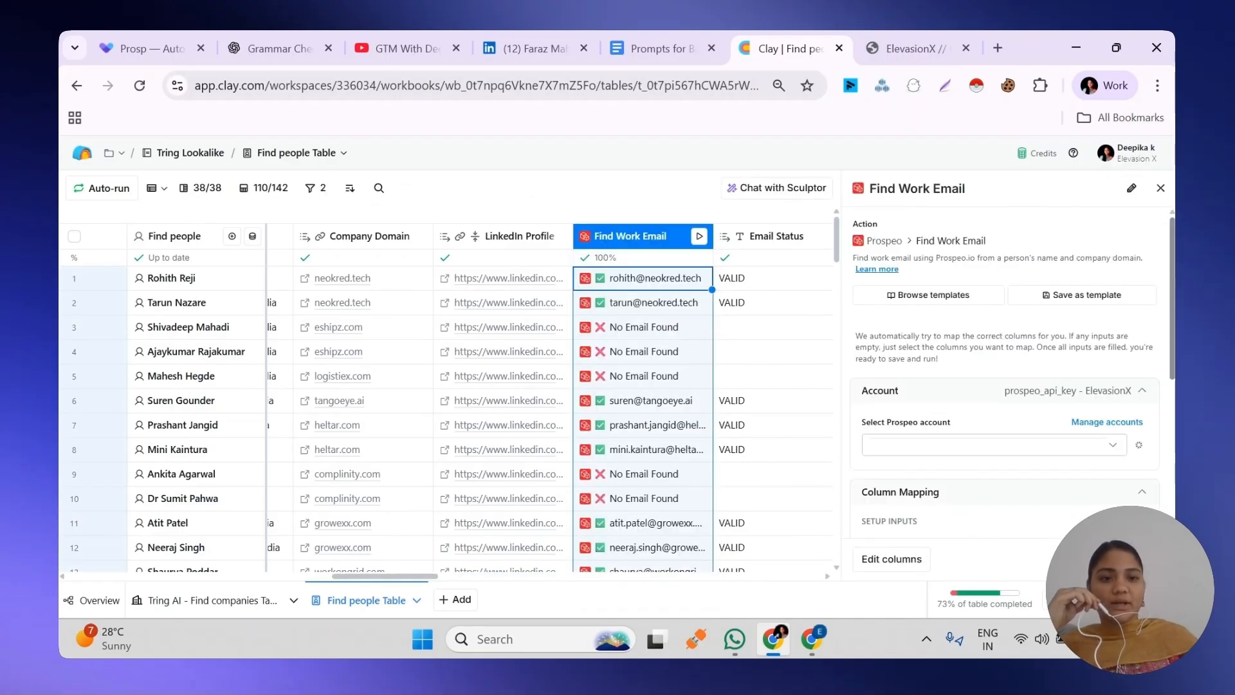
scroll(1004, 360, down, 2)
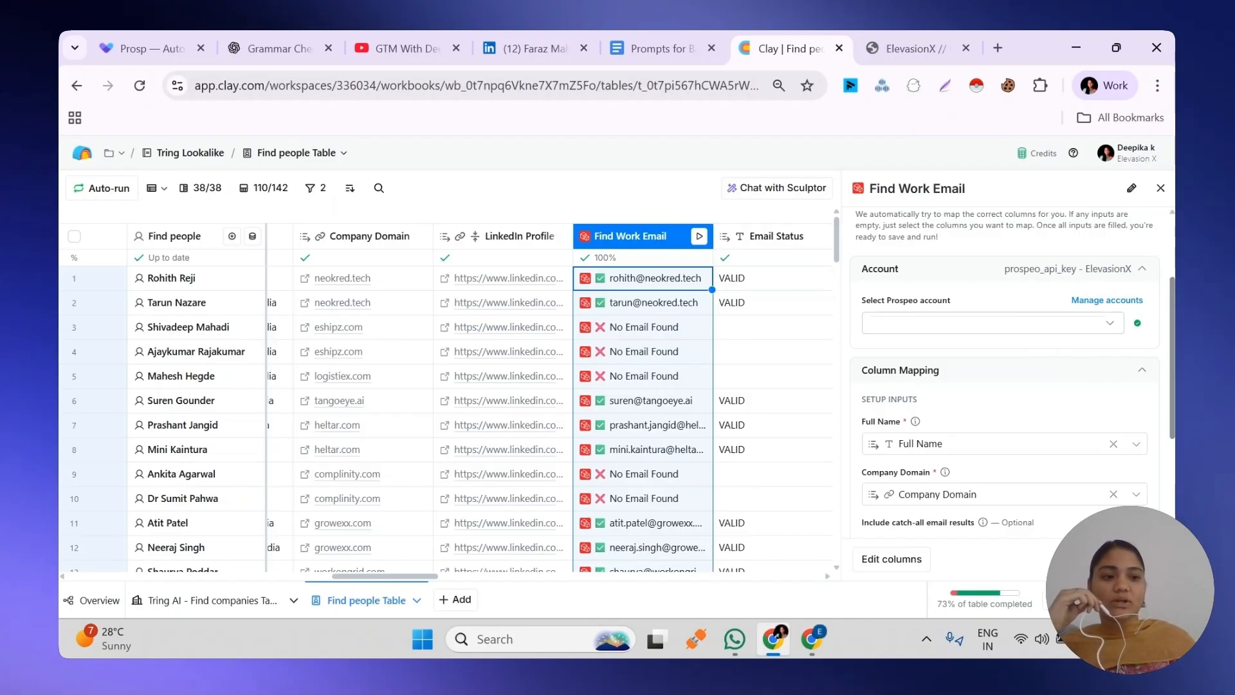
scroll(1004, 386, down, 1)
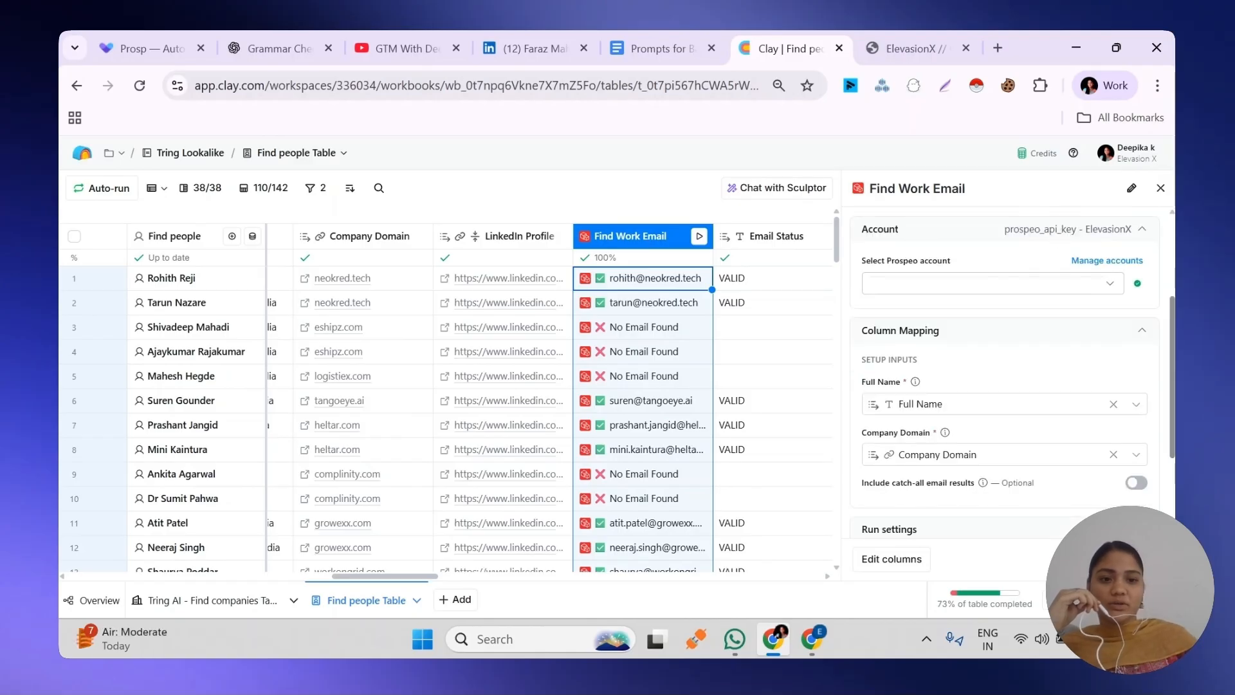
scroll(901, 334, down, 2)
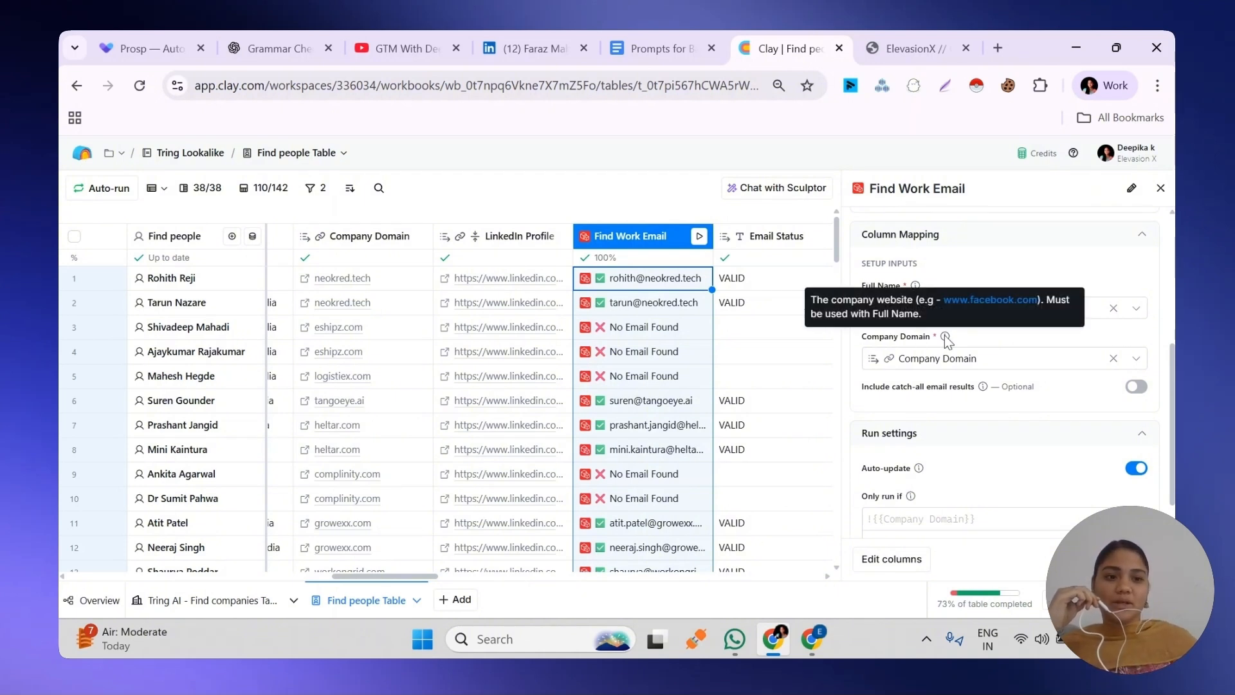
scroll(1029, 348, down, 1)
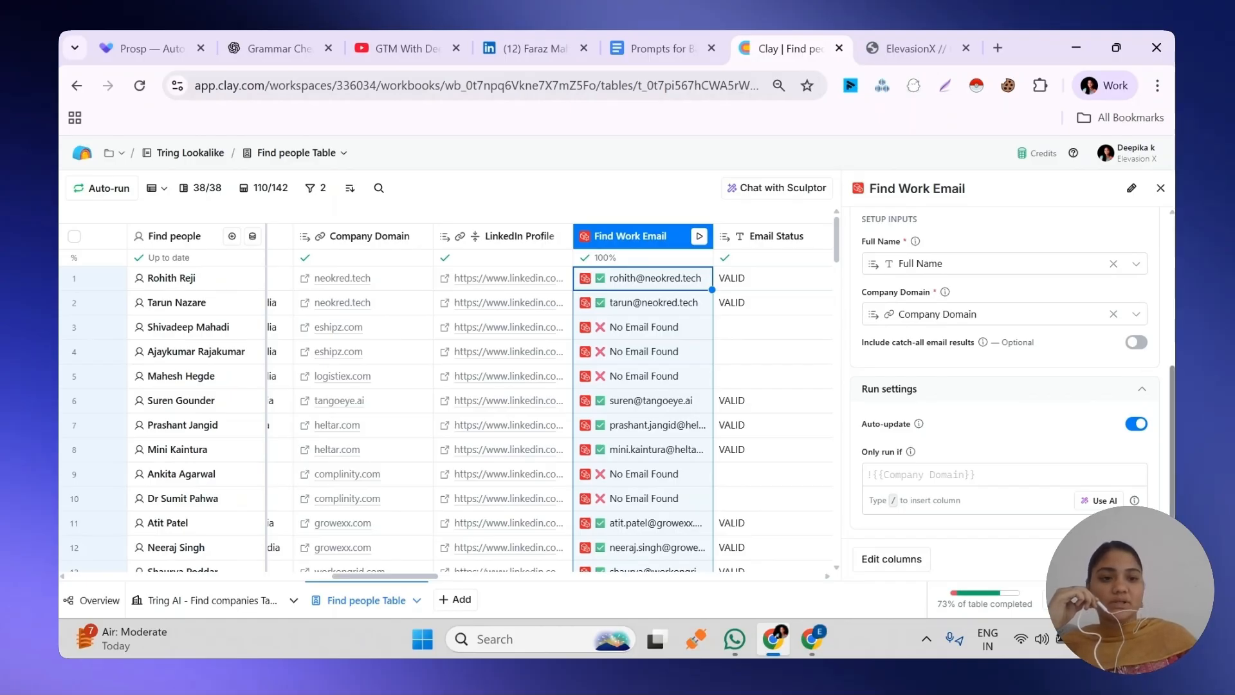
Turn Auto-update off and back on for Find Work Email, and open the save and run options
click(1139, 426)
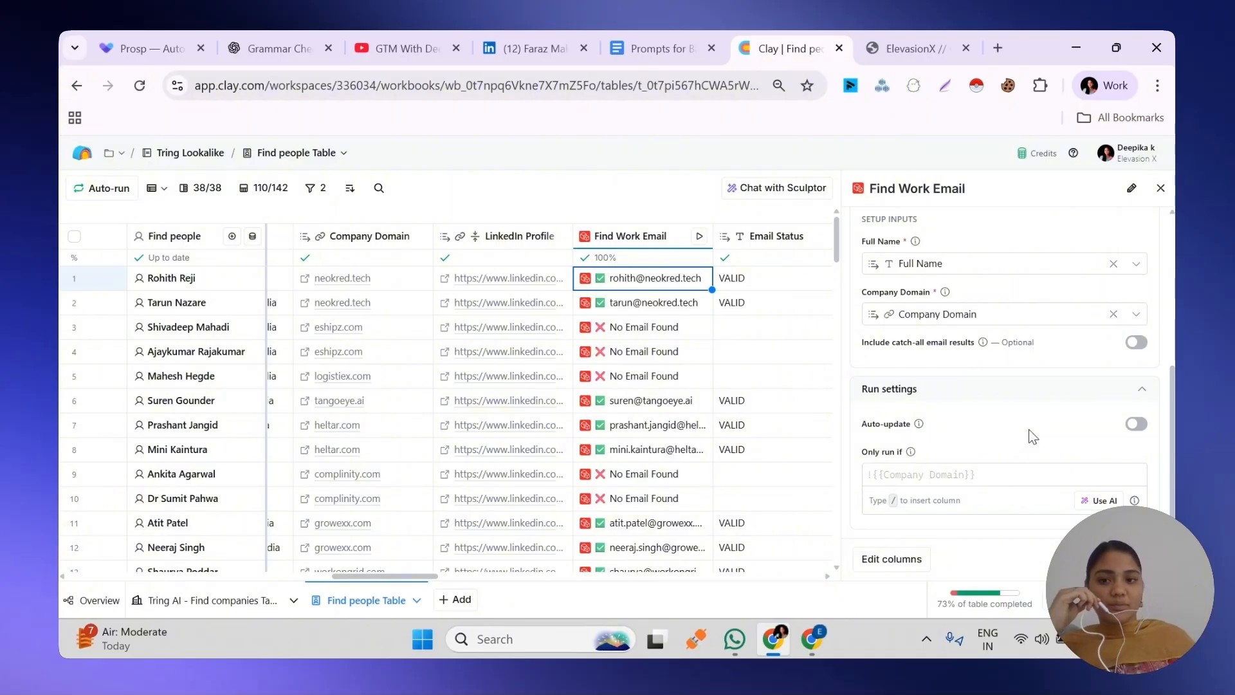
click(1134, 425)
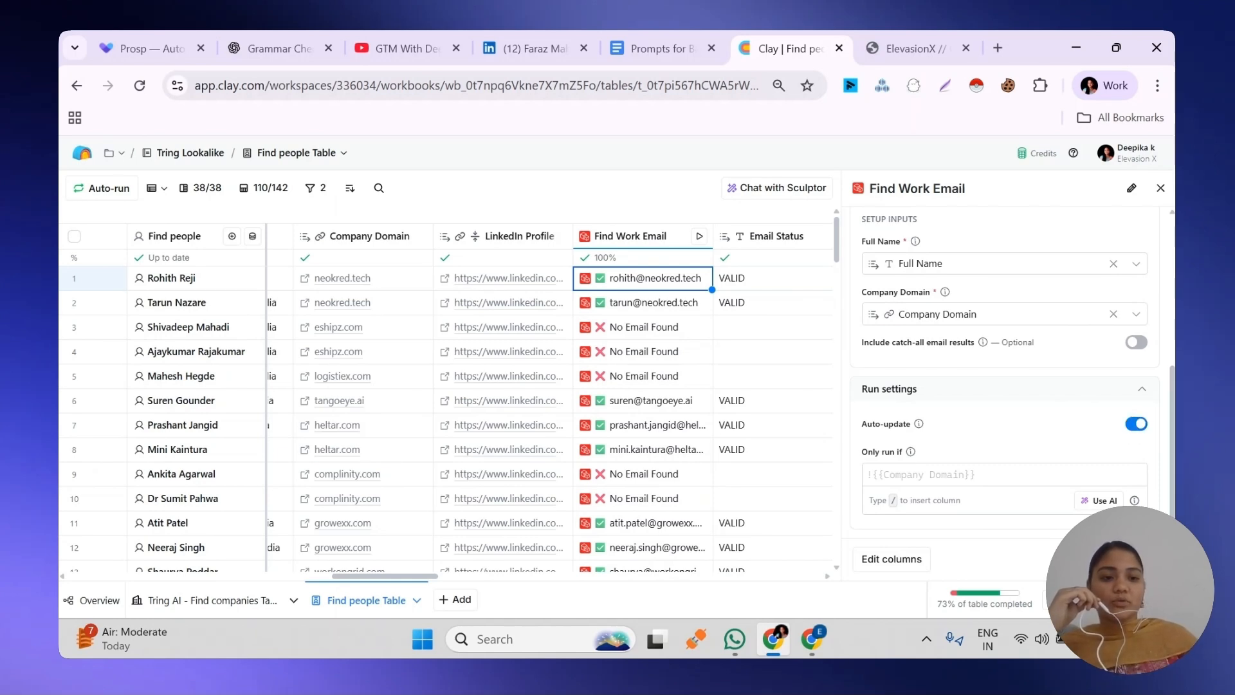
click(1128, 560)
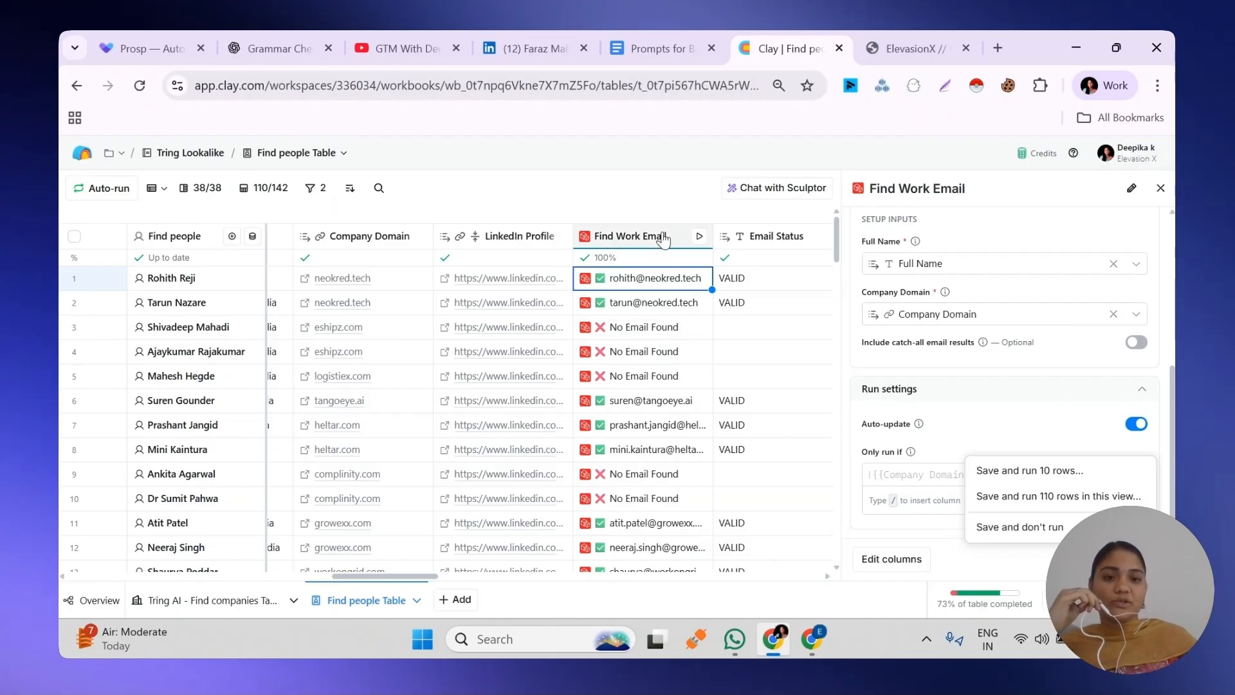
Leave the Find Work Email settings, open the first row's email result to examine its cell details, and close them
click(621, 283)
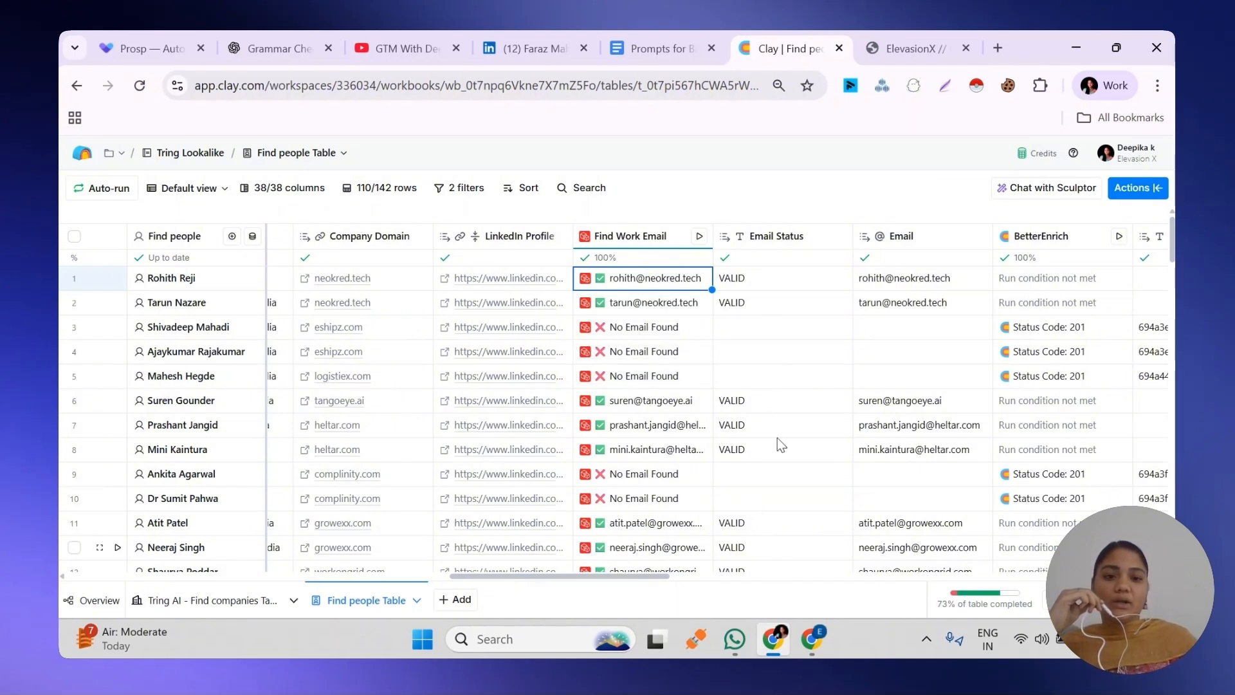
click(616, 283)
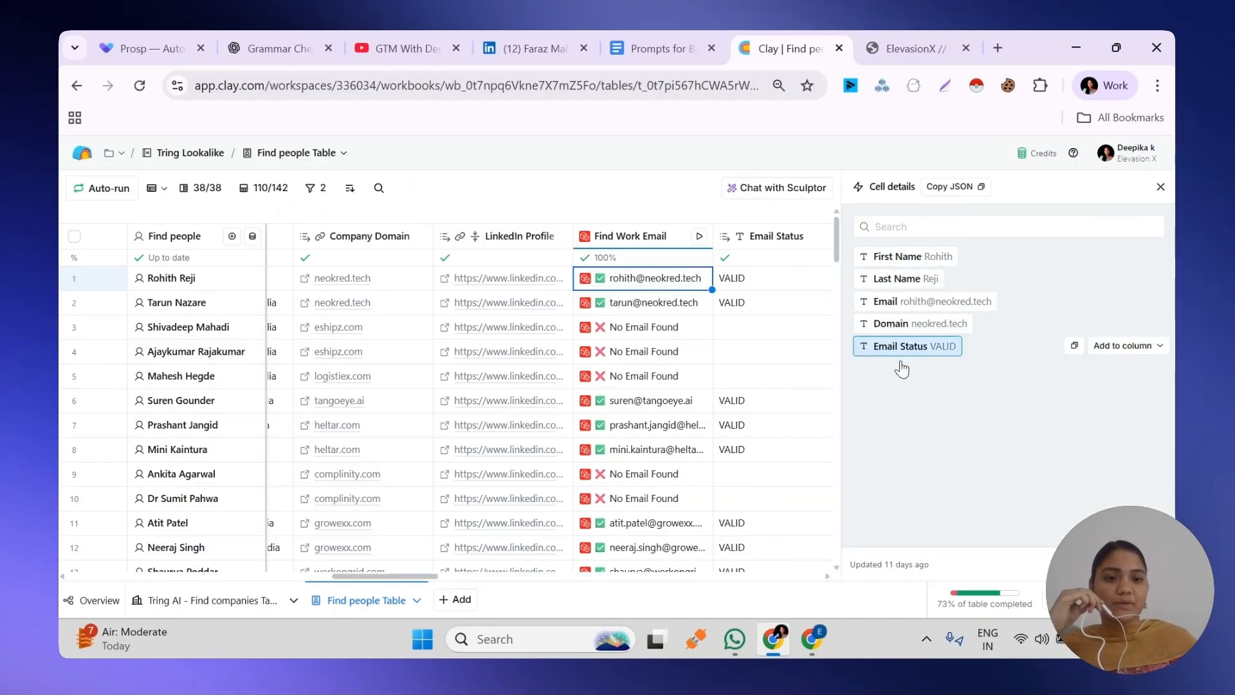
mouse_move(951, 308)
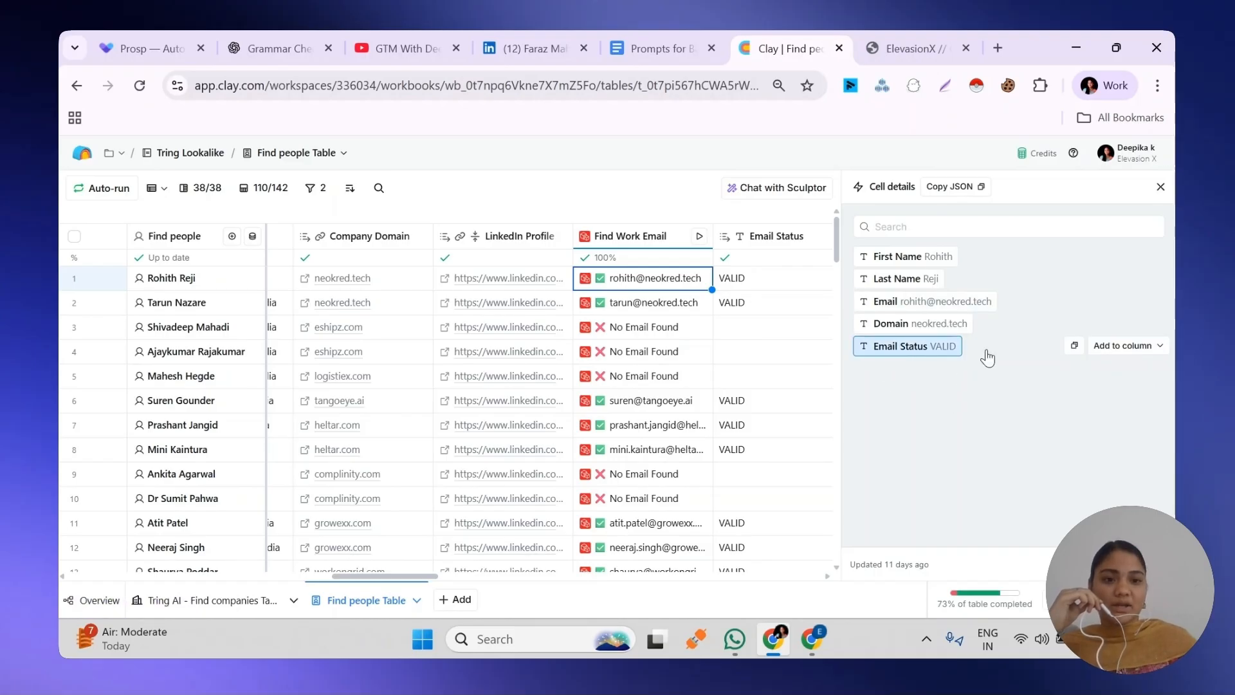
key(Escape)
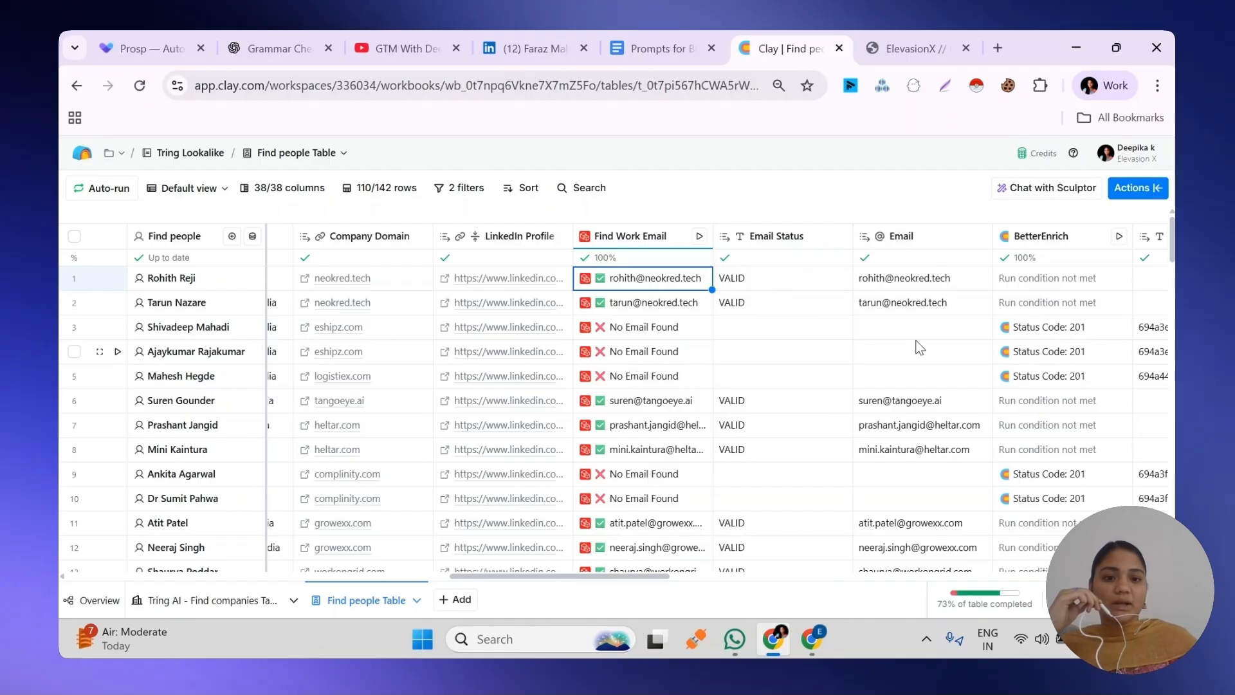
Open the BetterEnrich column's settings and examine its HTTP API account, method, endpoint and query parameters
key(Right)
key(Right)
key(Right)
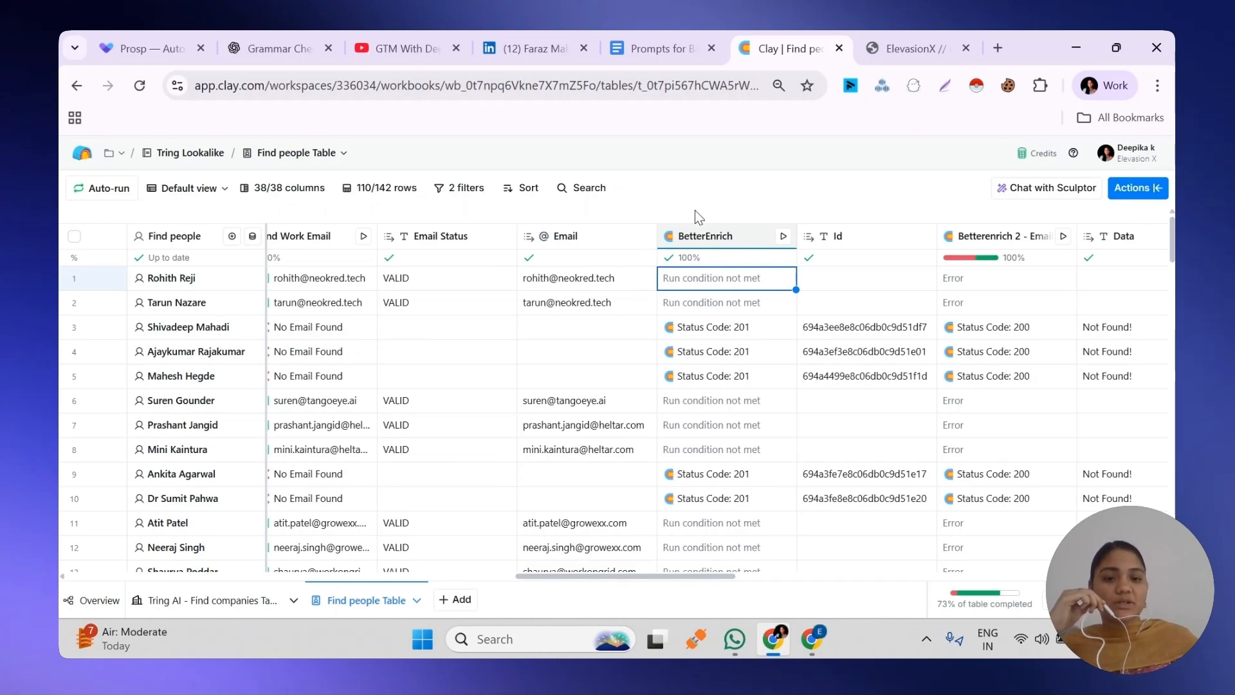
click(704, 236)
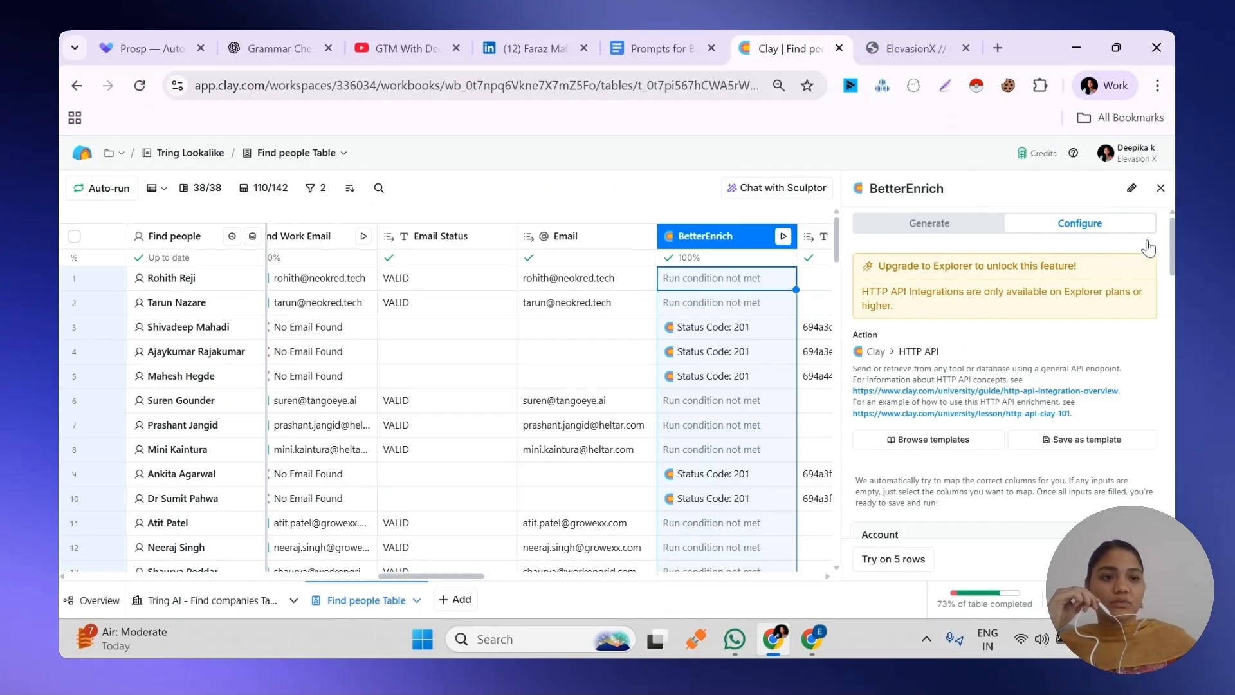
scroll(965, 322, down, 5)
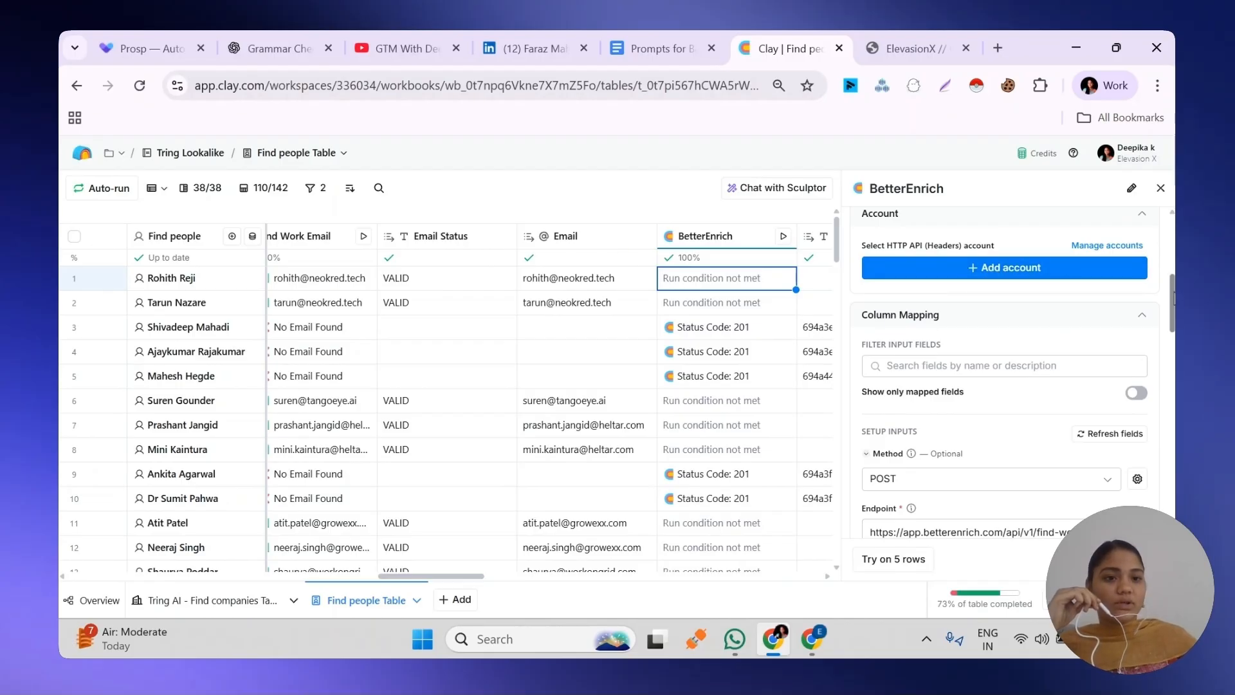
scroll(1174, 298, down, 2)
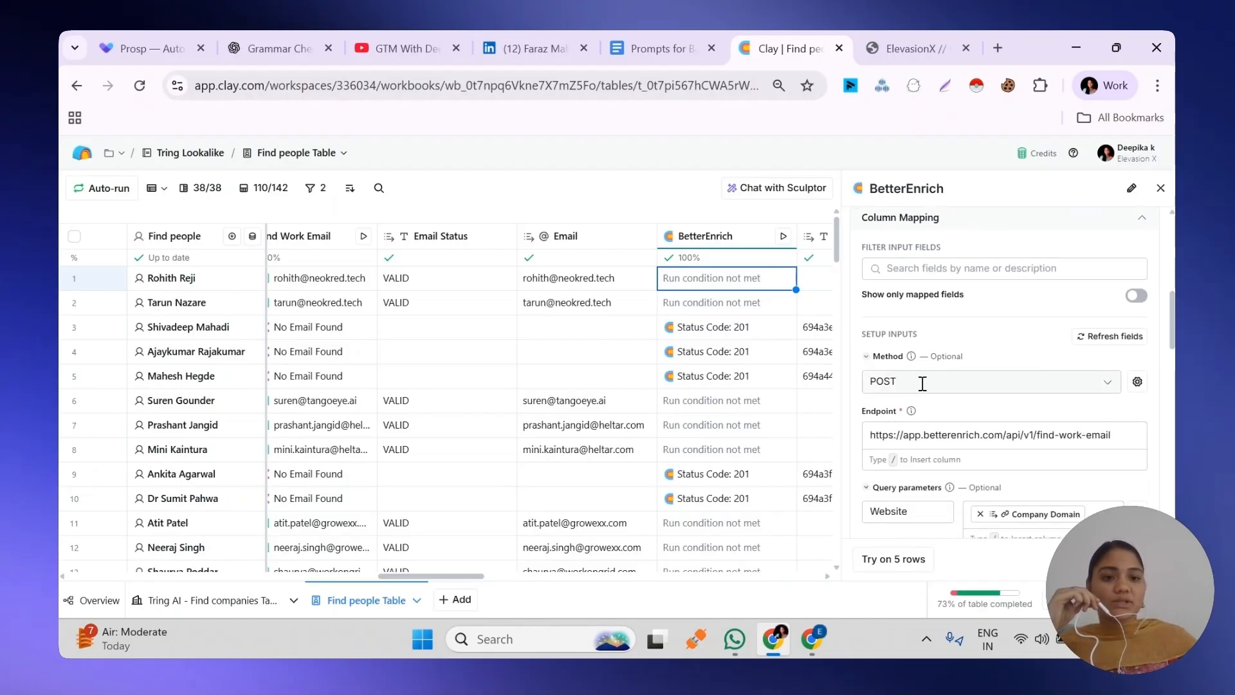
scroll(922, 384, down, 2)
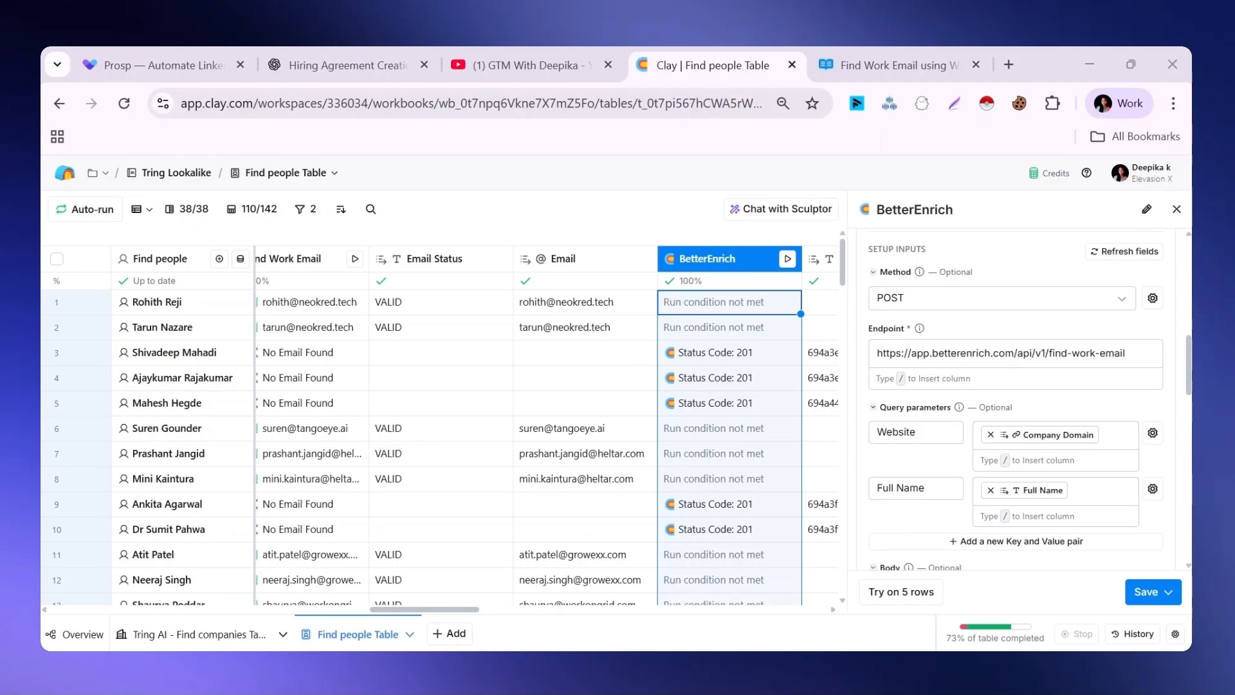
Switch to the BetterEnrich API reference, examine Find Work Email using Waterfall's parameters and 201 response, and return to the Clay table
click(900, 54)
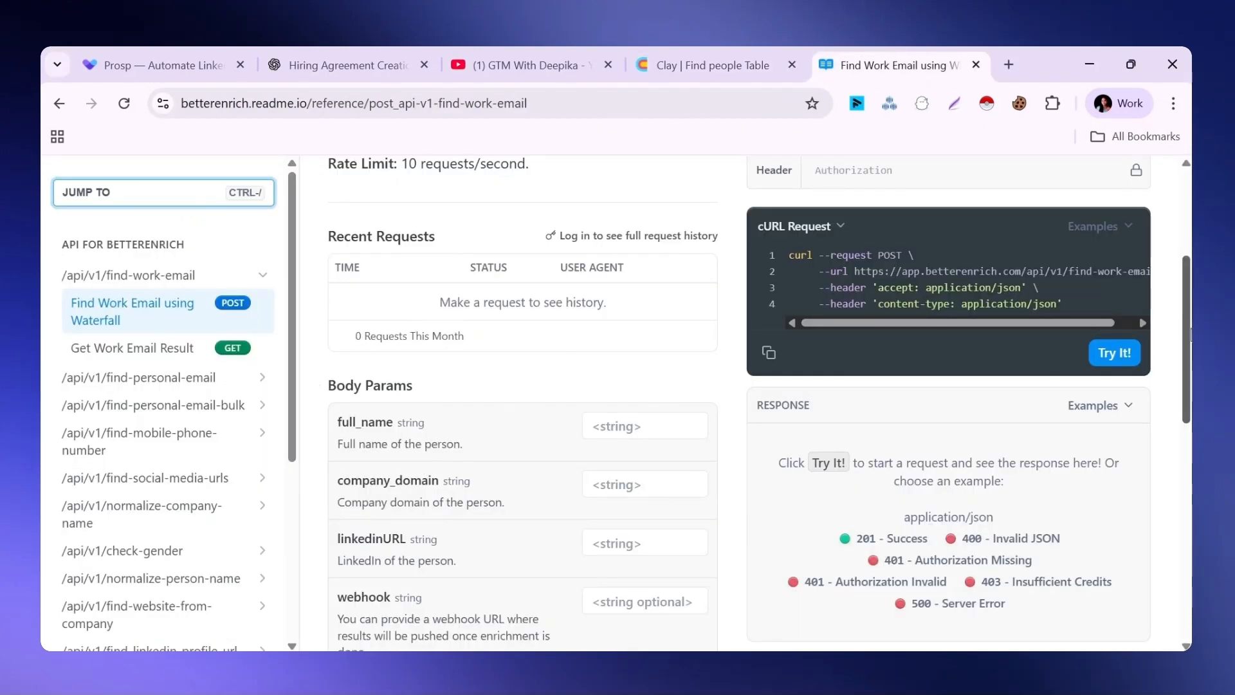
drag(1187, 353, 1185, 300)
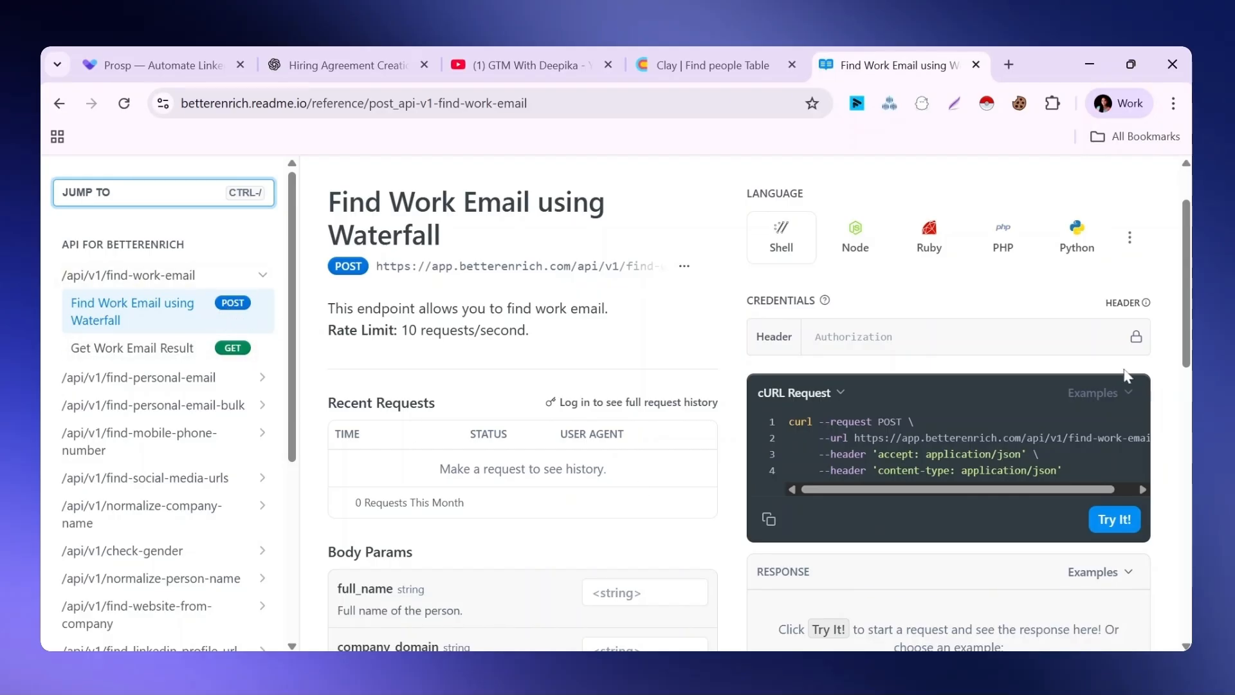
scroll(1129, 376, down, 6)
click(419, 444)
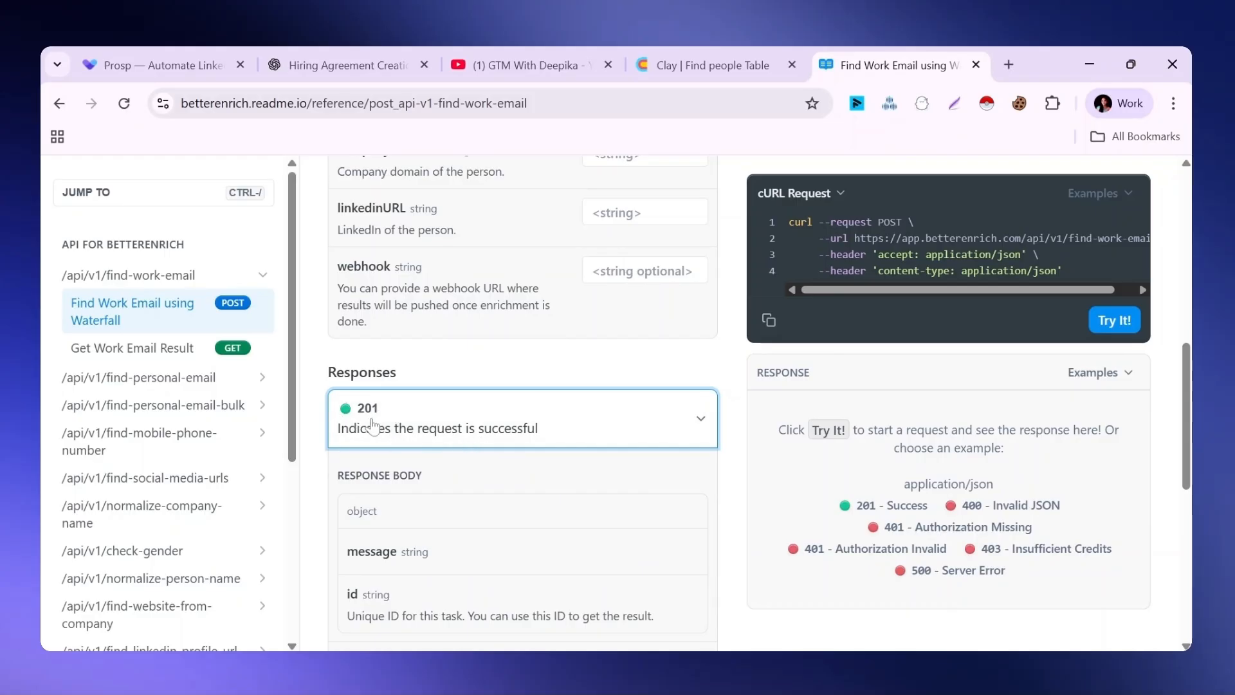
key(ctrl+shift+Tab)
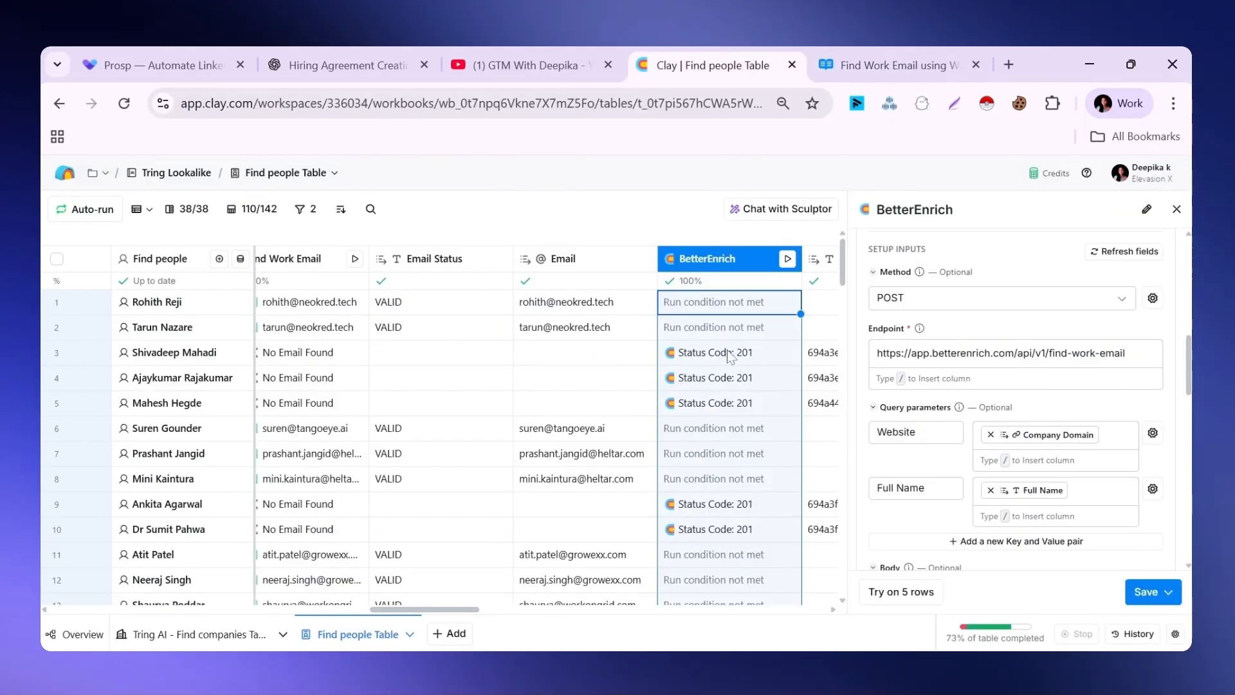
Open the Get Work Email Result page in the BetterEnrich API reference, examine it, and return to the Clay table
click(878, 57)
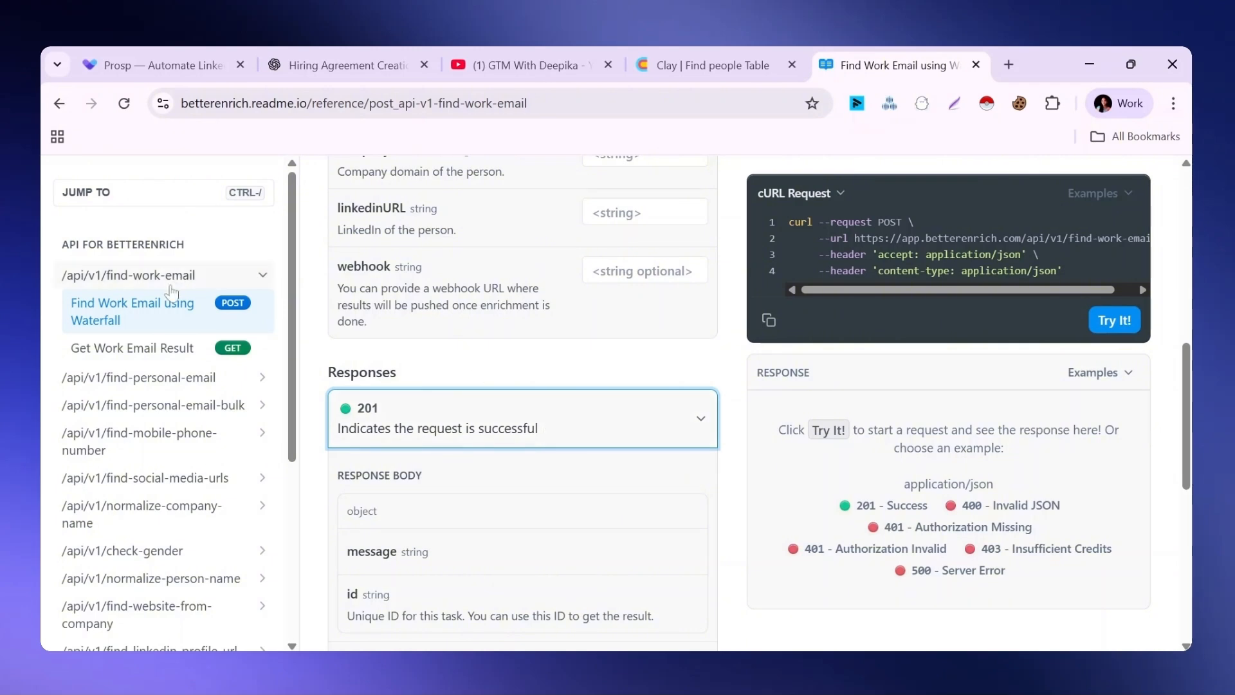
click(166, 351)
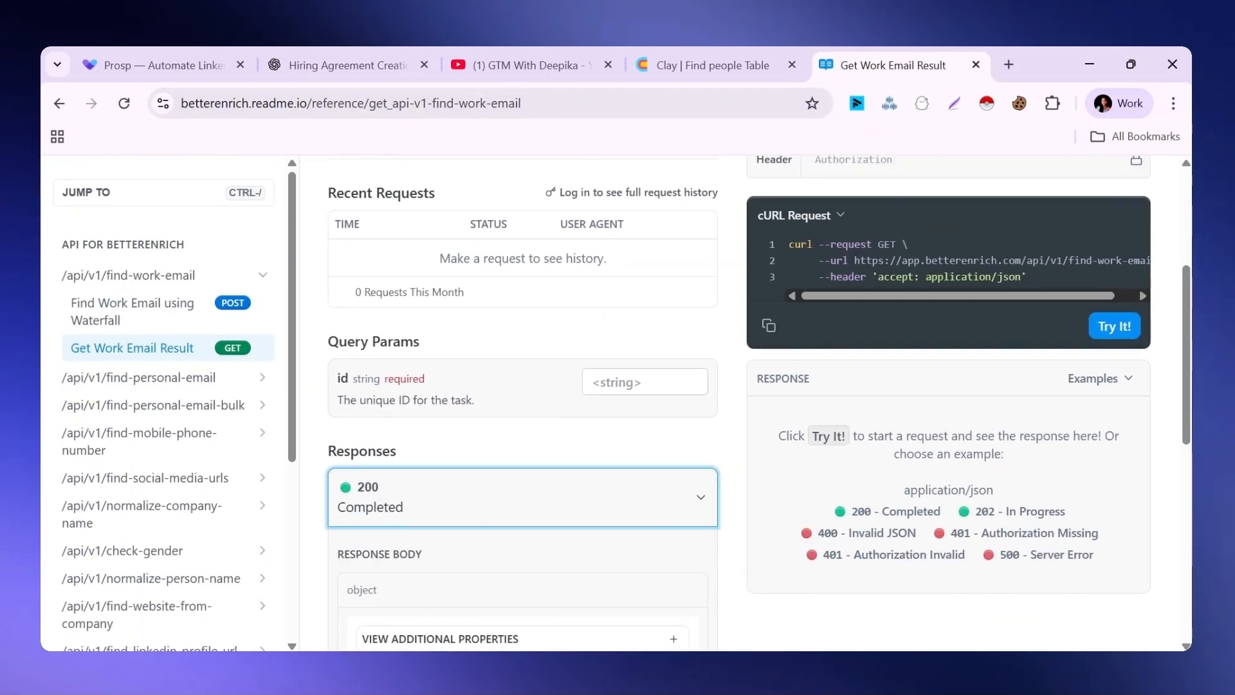
click(690, 57)
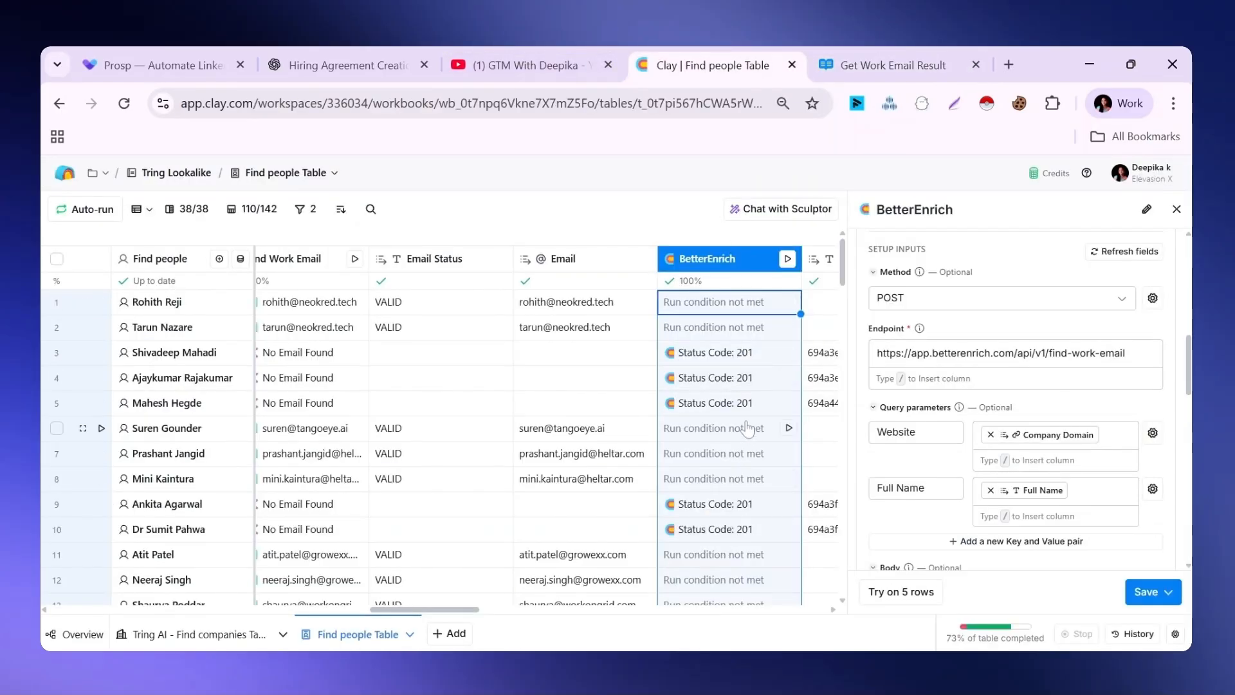
Reopen the Find Work Email using Waterfall reference and compare its method and cURL request URL with the BetterEnrich column's method and endpoint
click(891, 65)
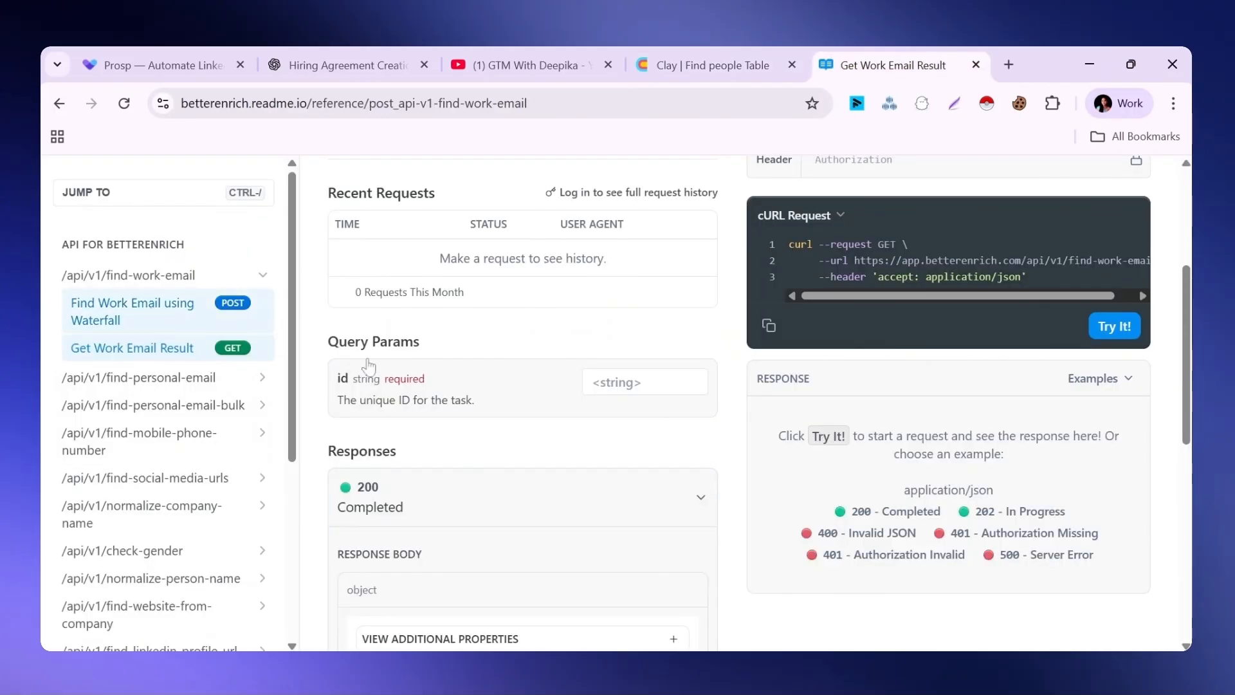
drag(1190, 320, 1191, 388)
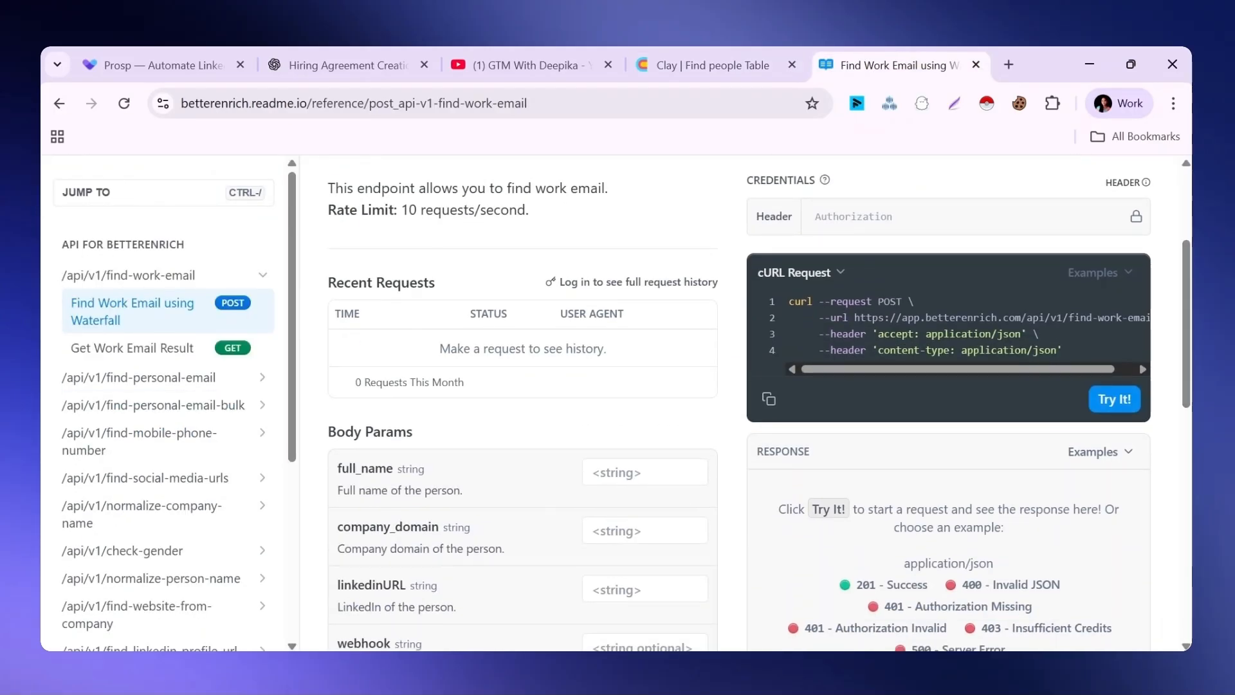
click(689, 69)
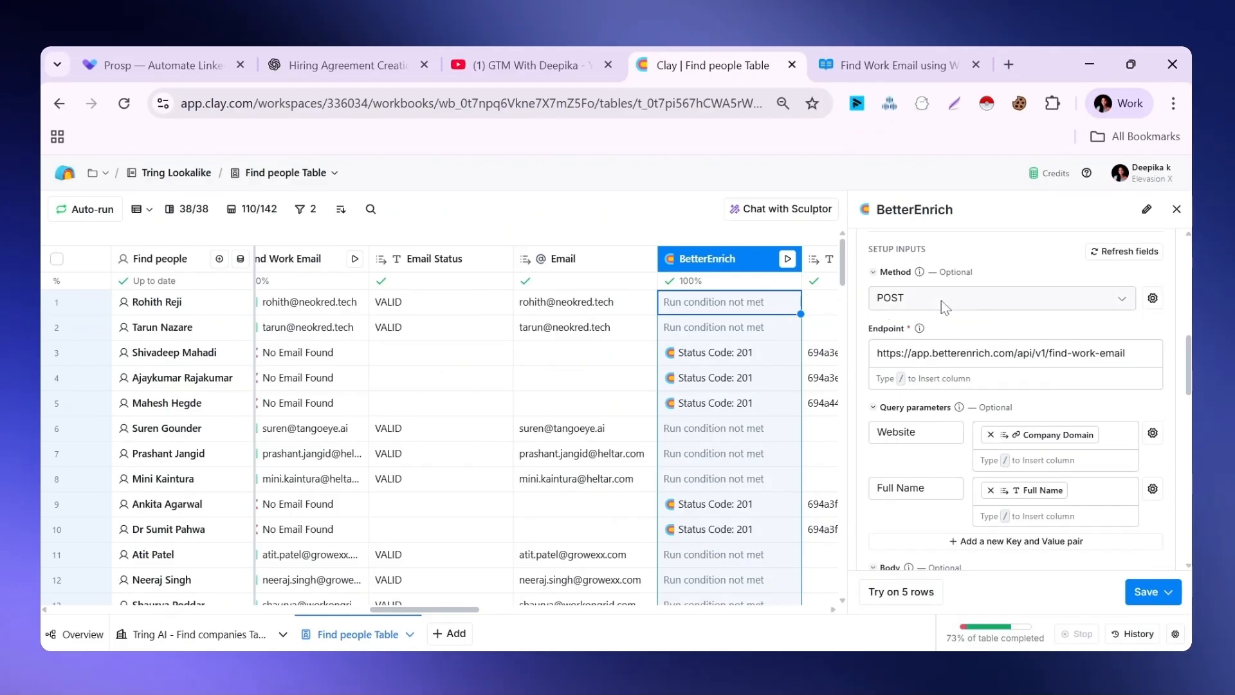
click(885, 53)
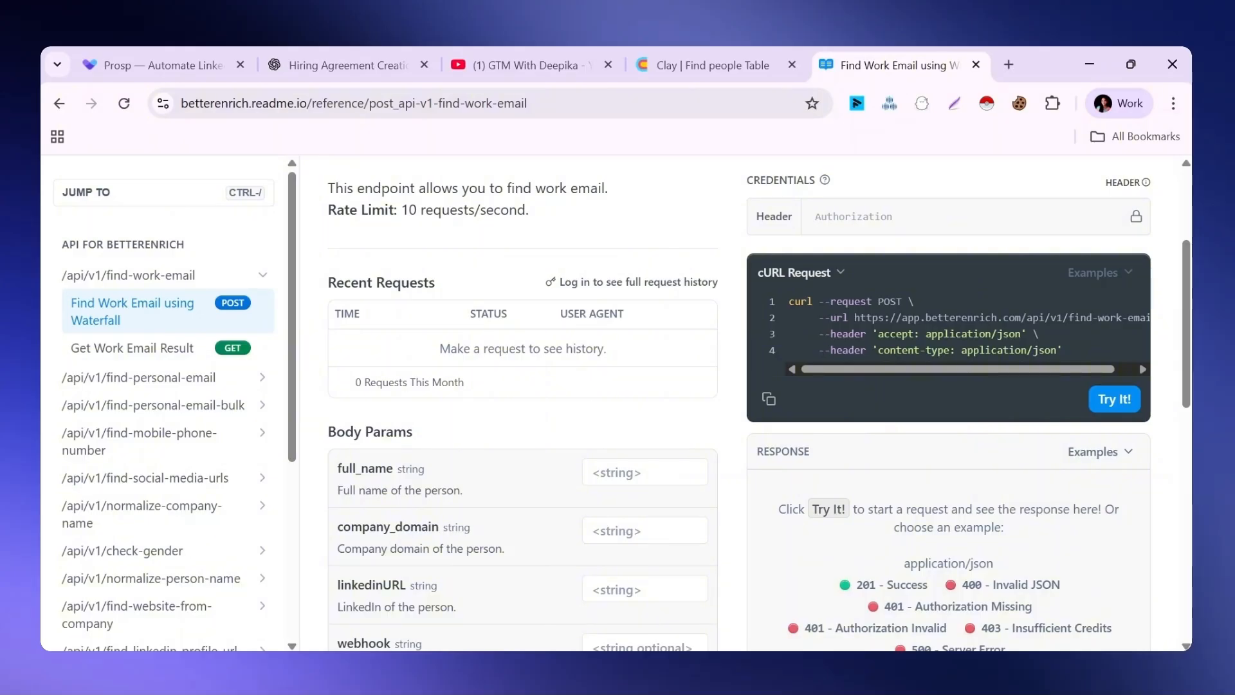
drag(854, 372, 922, 371)
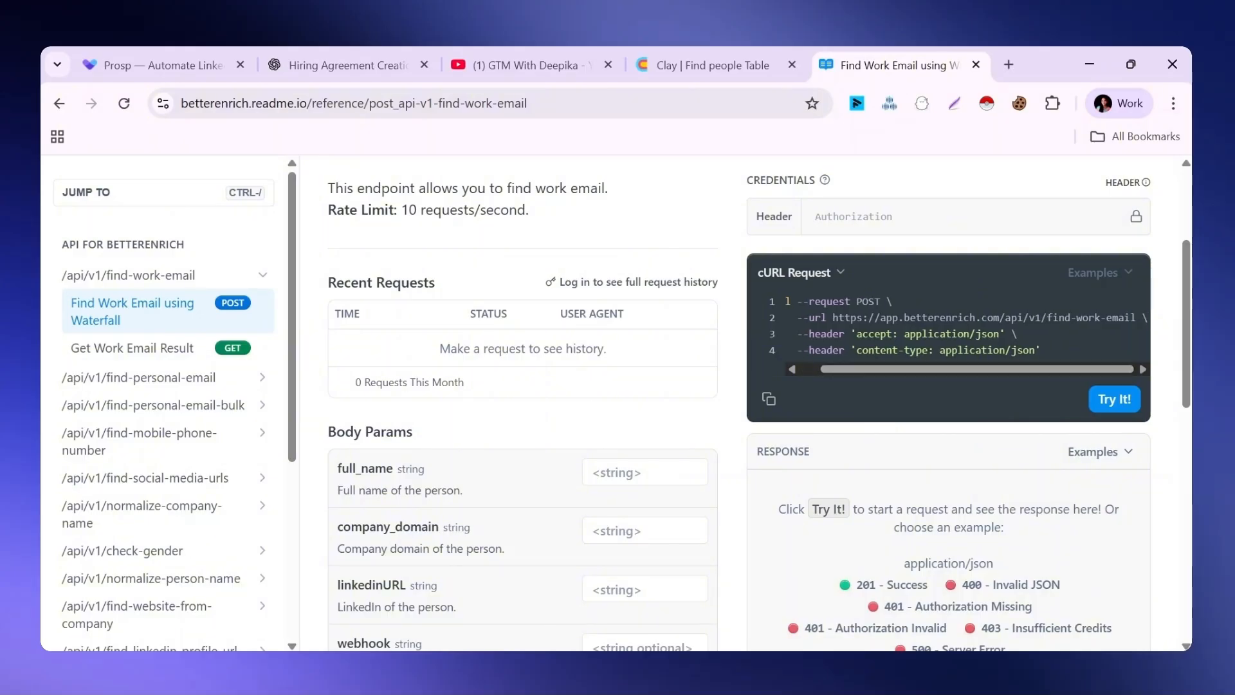
click(733, 57)
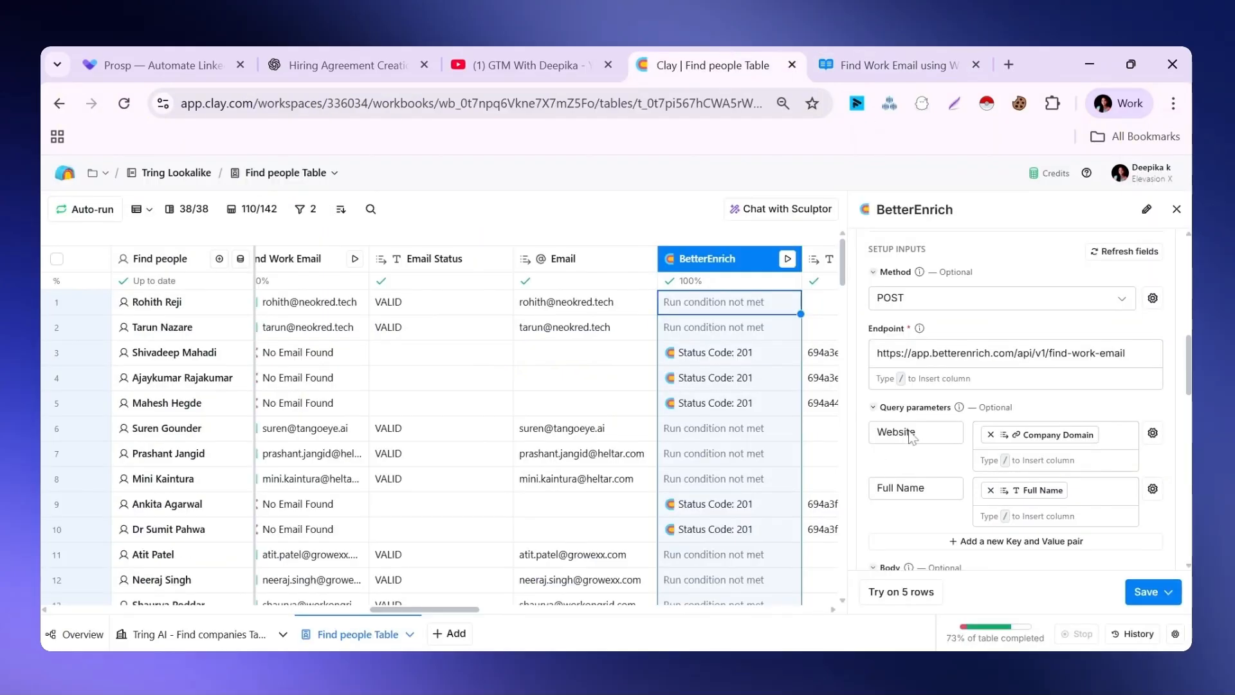
Examine the BetterEnrich column's query parameters, JSON body and headers, checking them against the API reference
scroll(900, 295, down, 2)
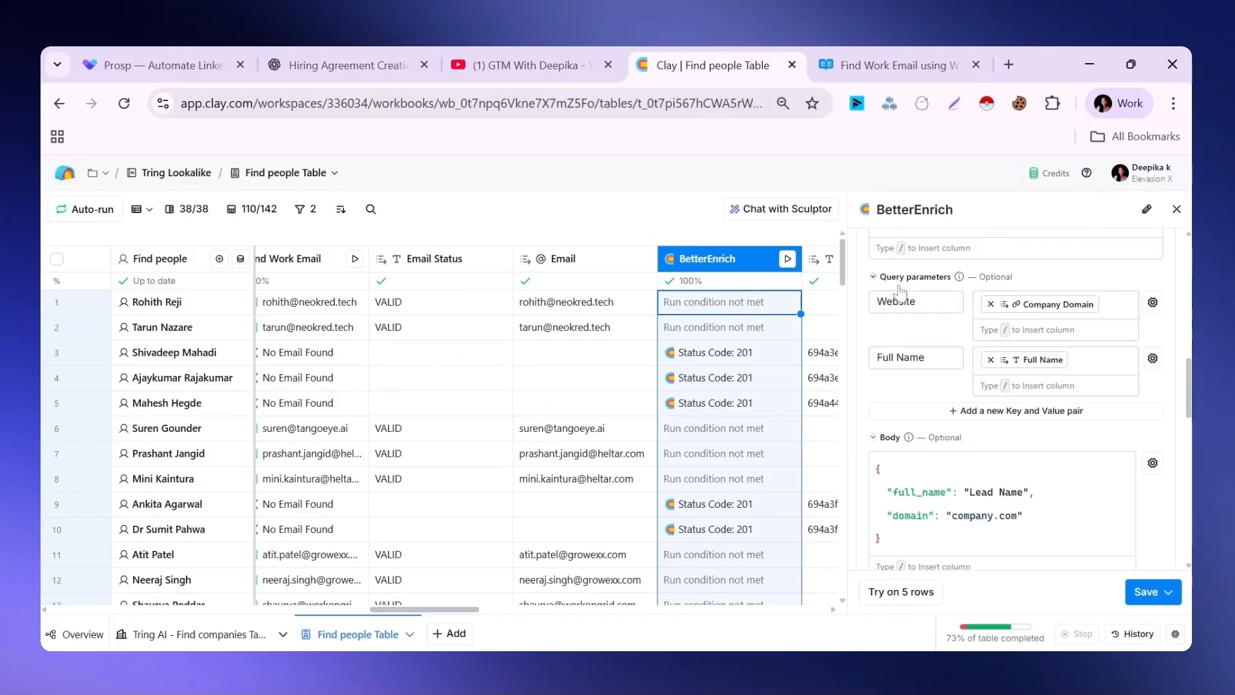
click(888, 65)
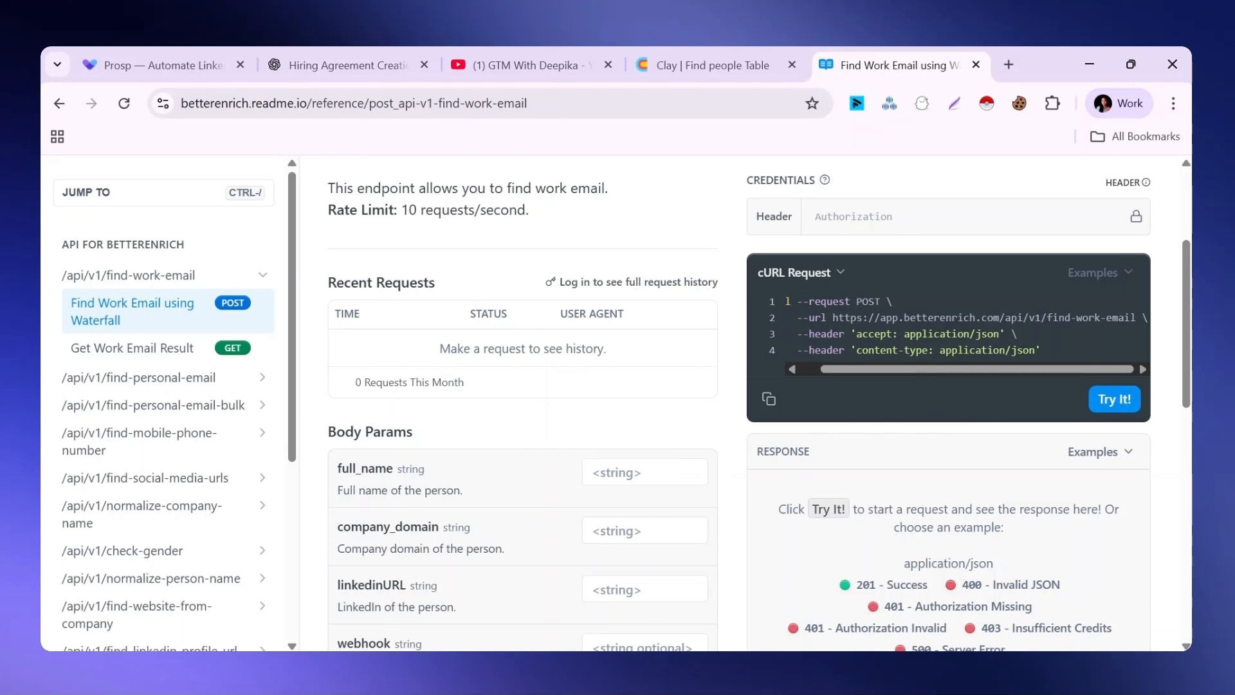
click(713, 65)
scroll(920, 334, down, 1)
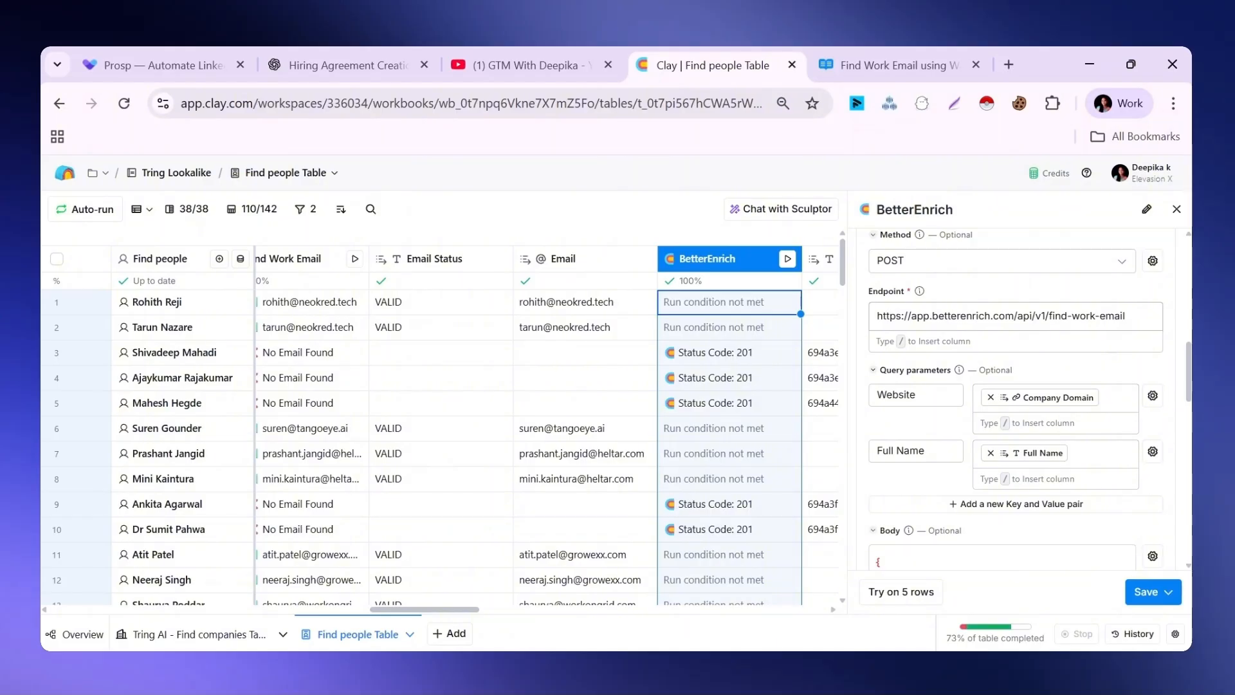
scroll(974, 420, down, 1)
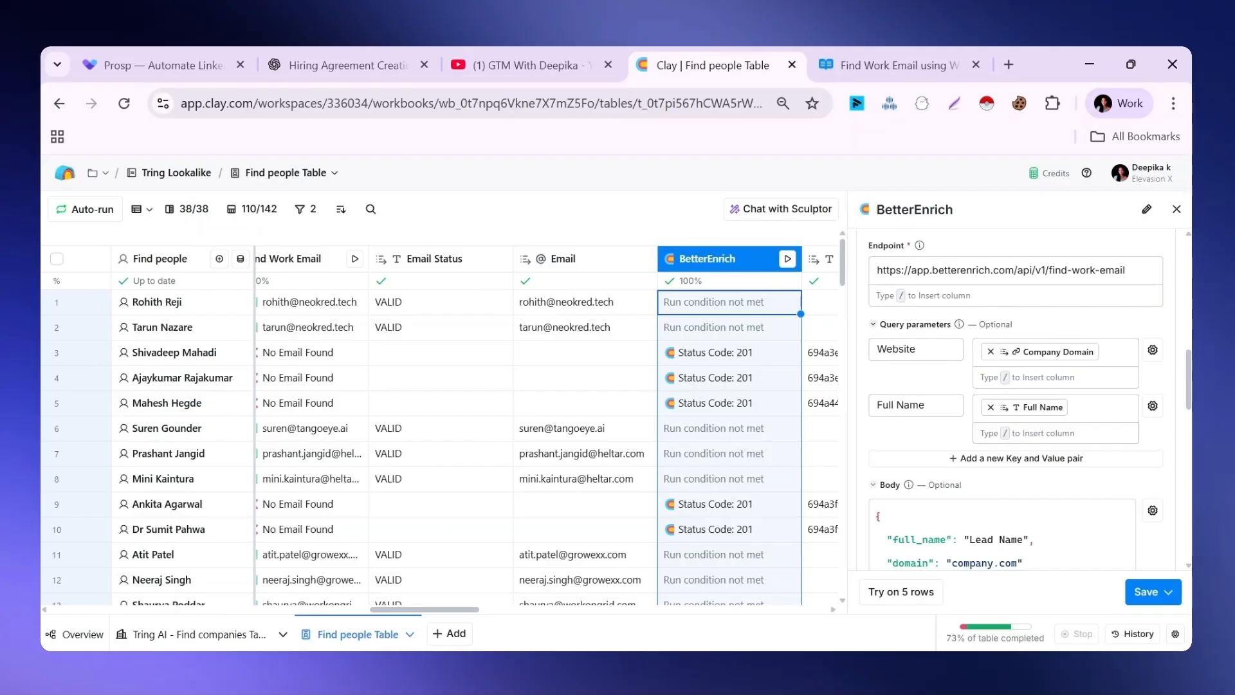
drag(1188, 381, 1189, 413)
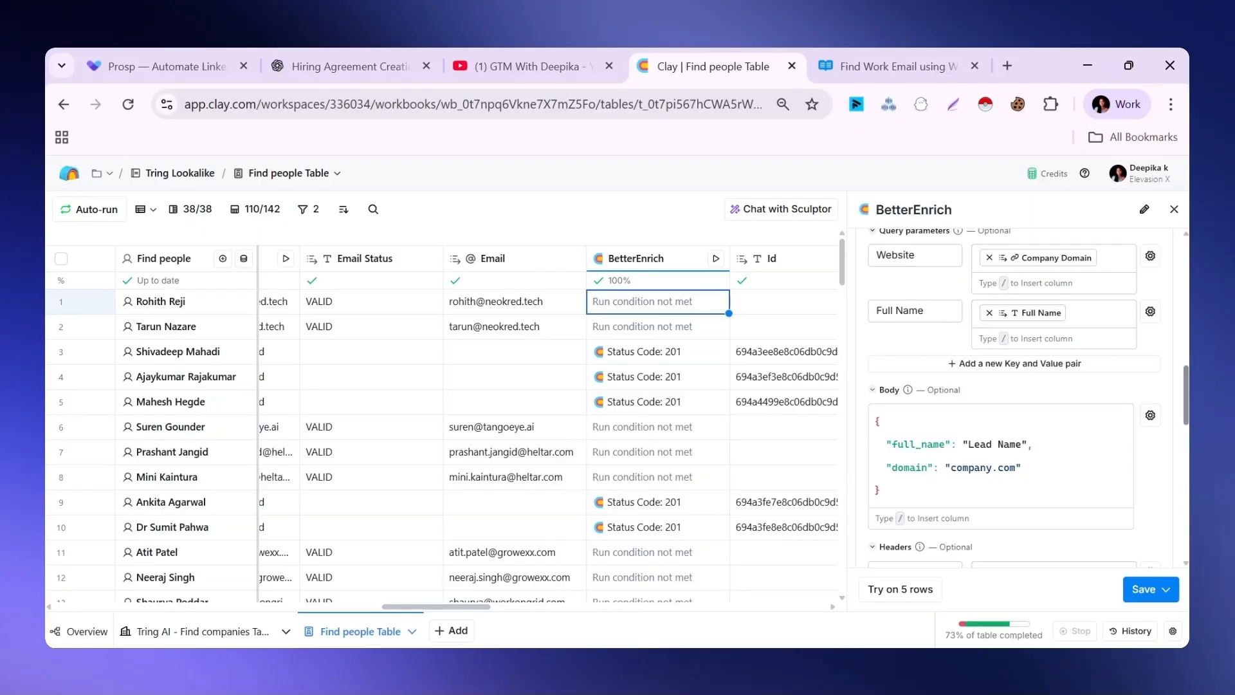
drag(1187, 416, 1186, 473)
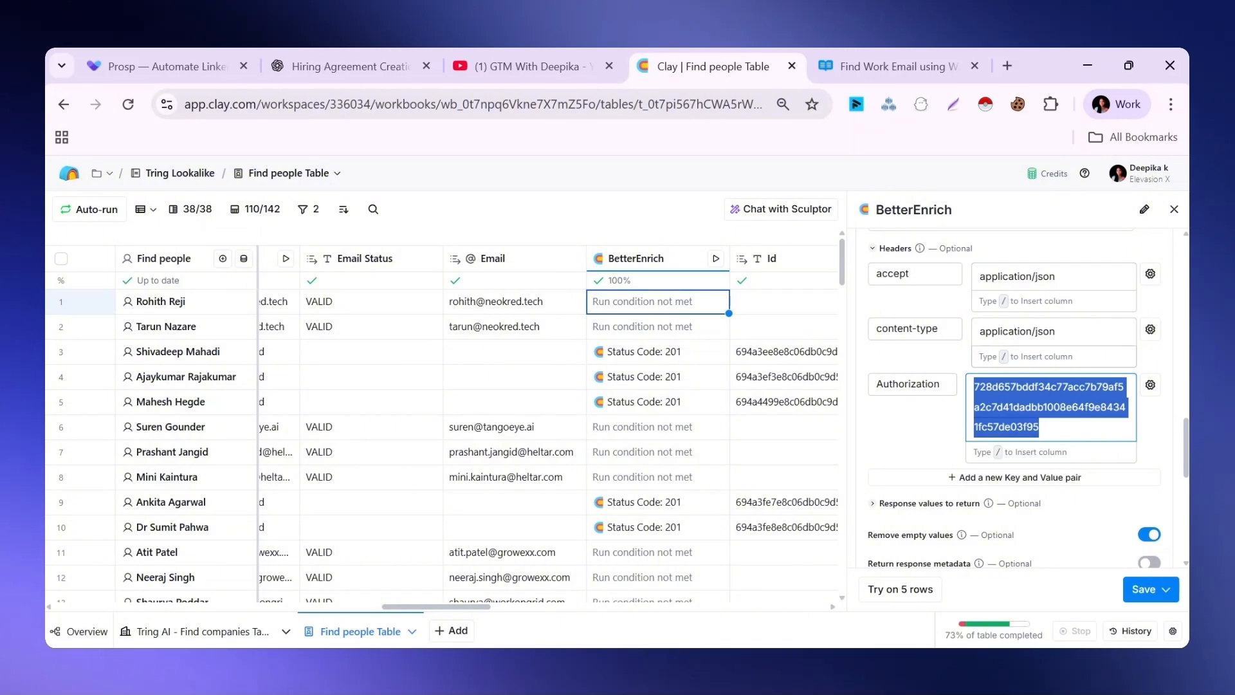
Check the authorization header in the API reference, and examine the BetterEnrich column's headers and its response, redirect and retry options
key(ctrl+Tab)
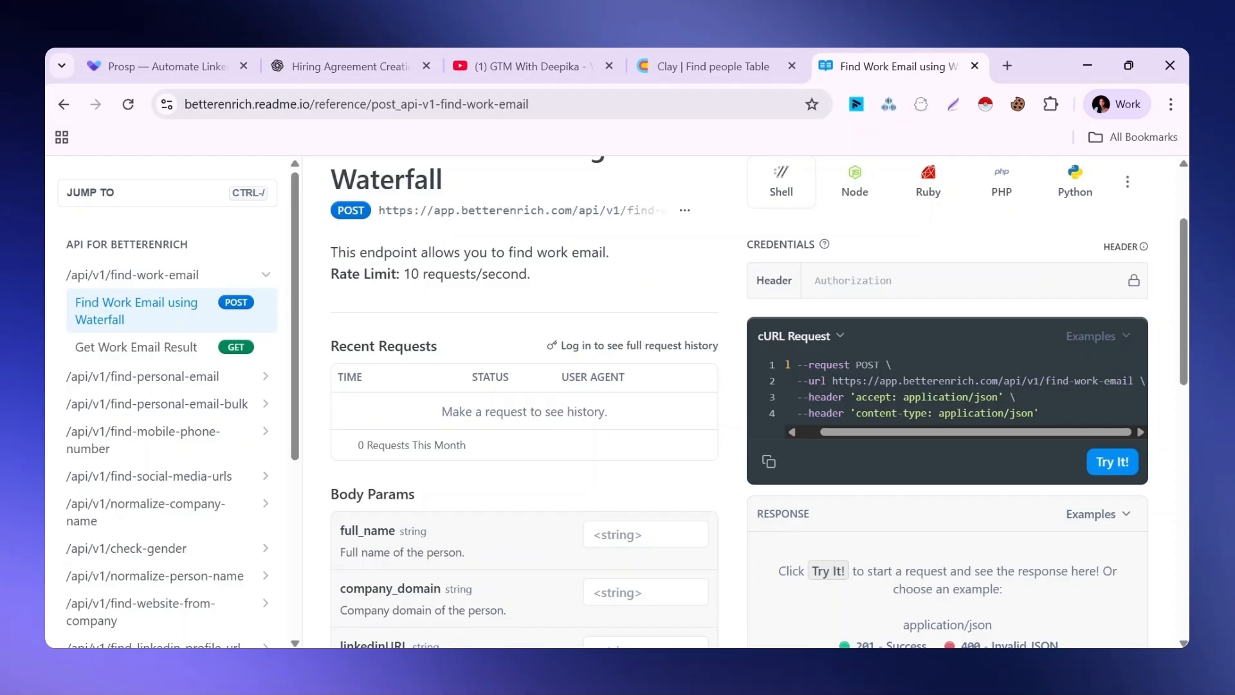
key(ctrl+shift+Tab)
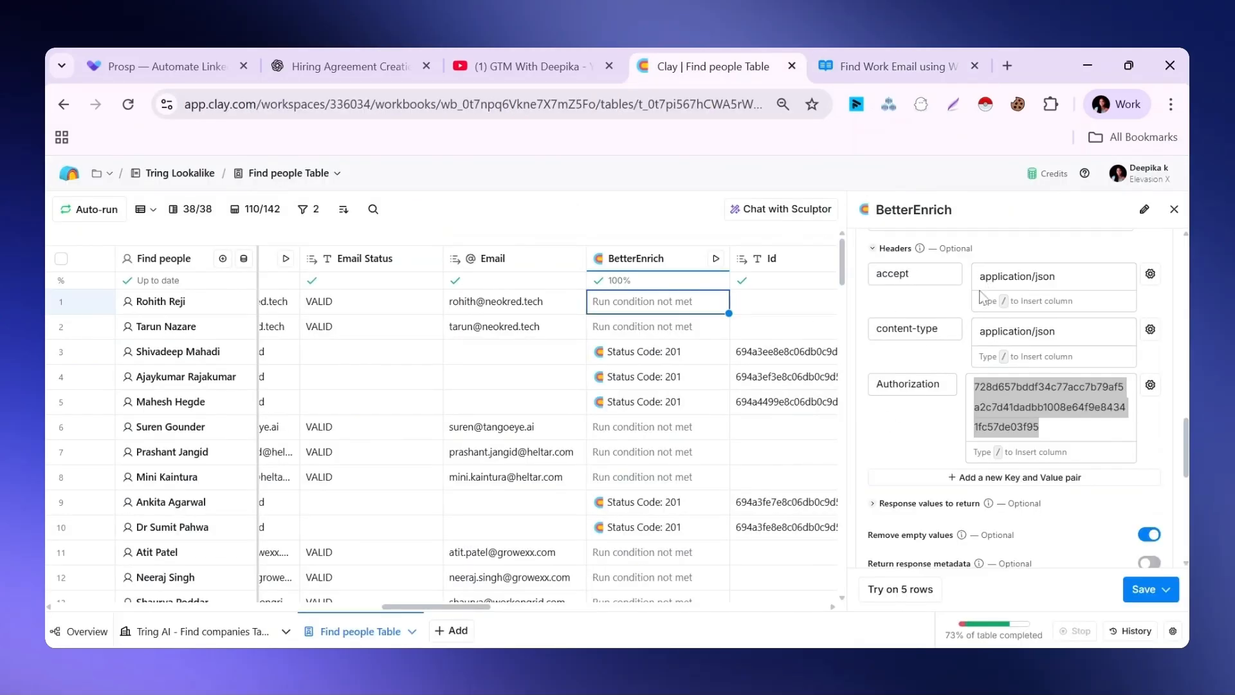
click(919, 423)
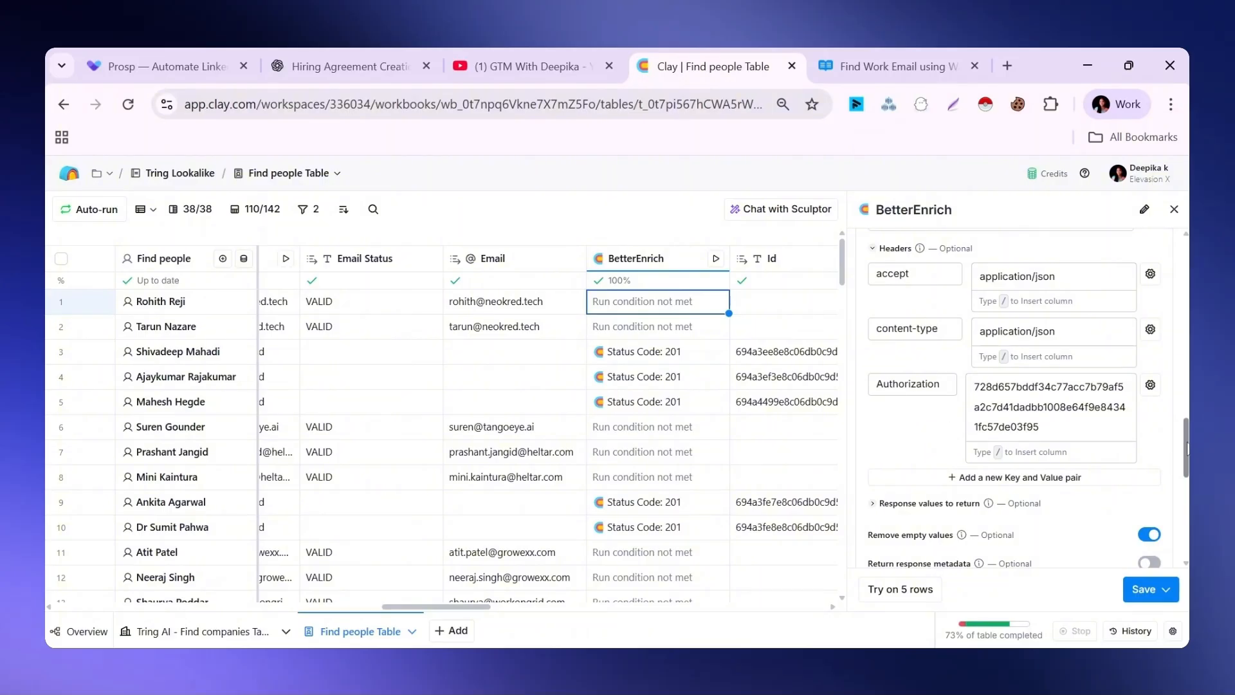
scroll(1187, 448, down, 2)
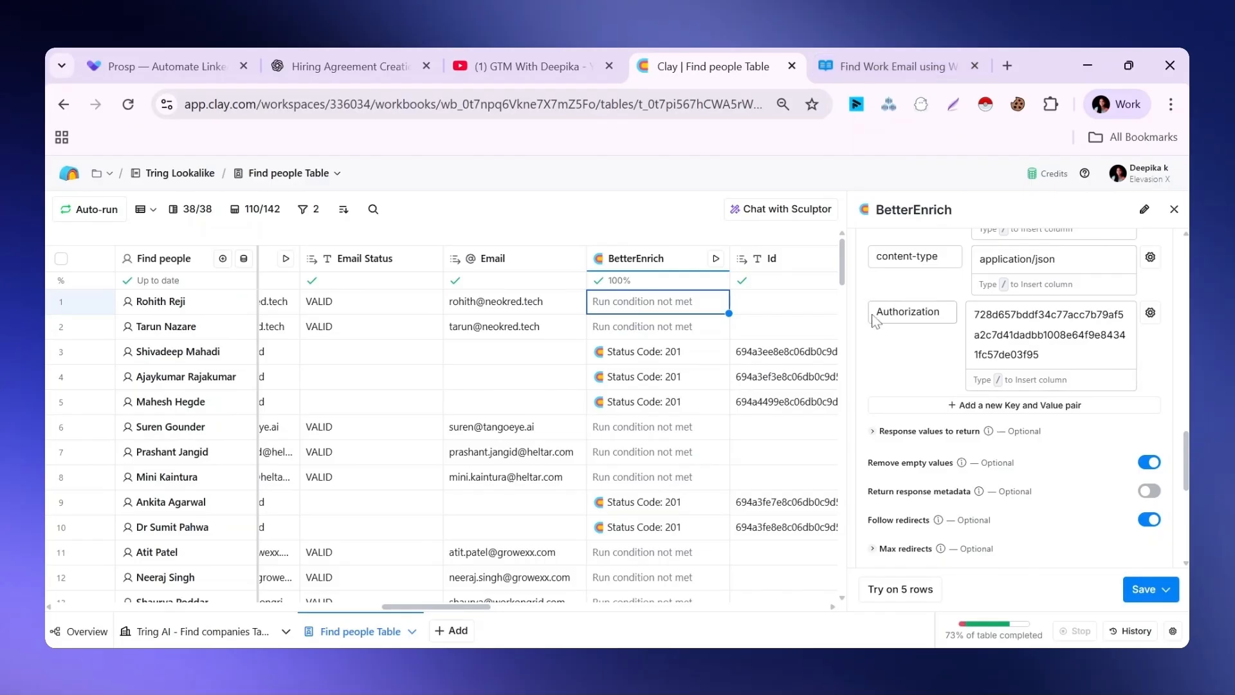
scroll(1187, 474, down, 4)
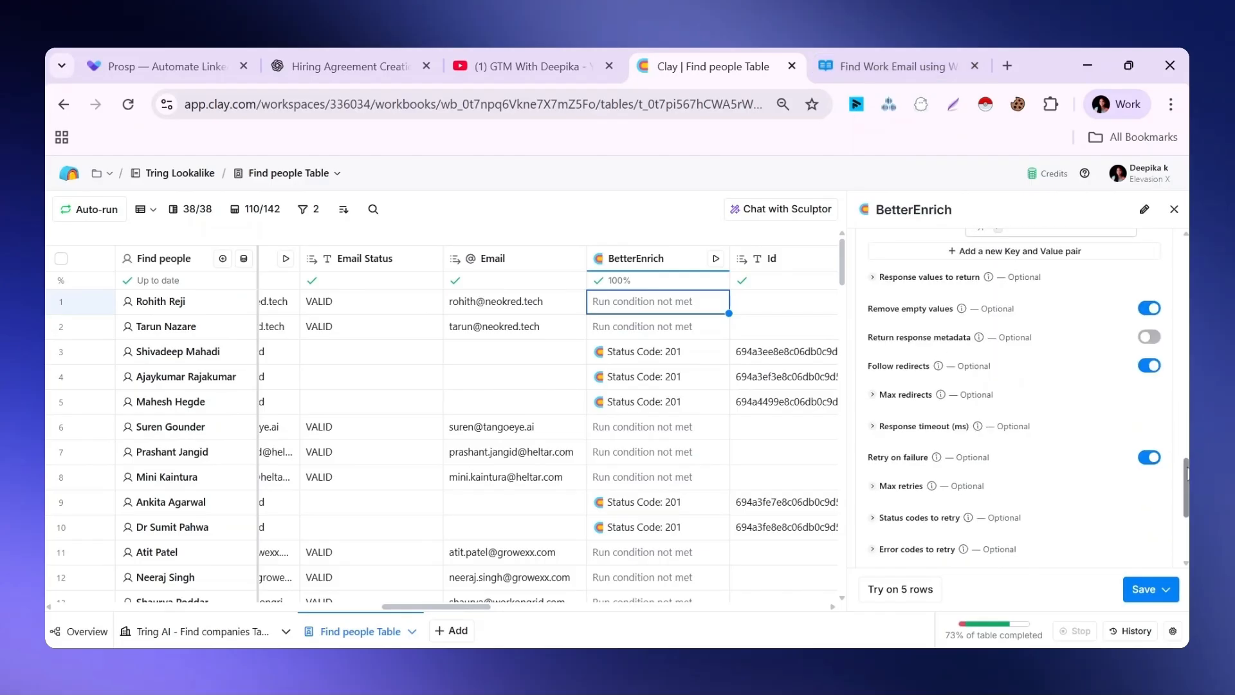
scroll(1009, 416, down, 1)
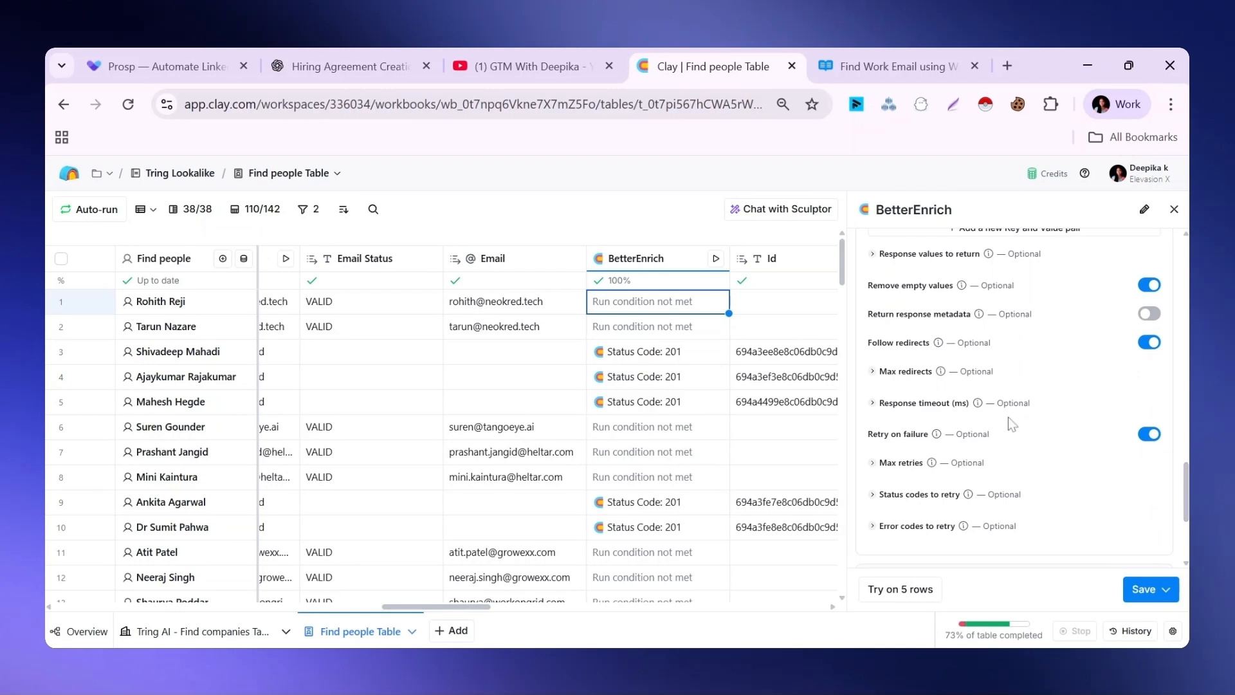
scroll(1149, 318, down, 1)
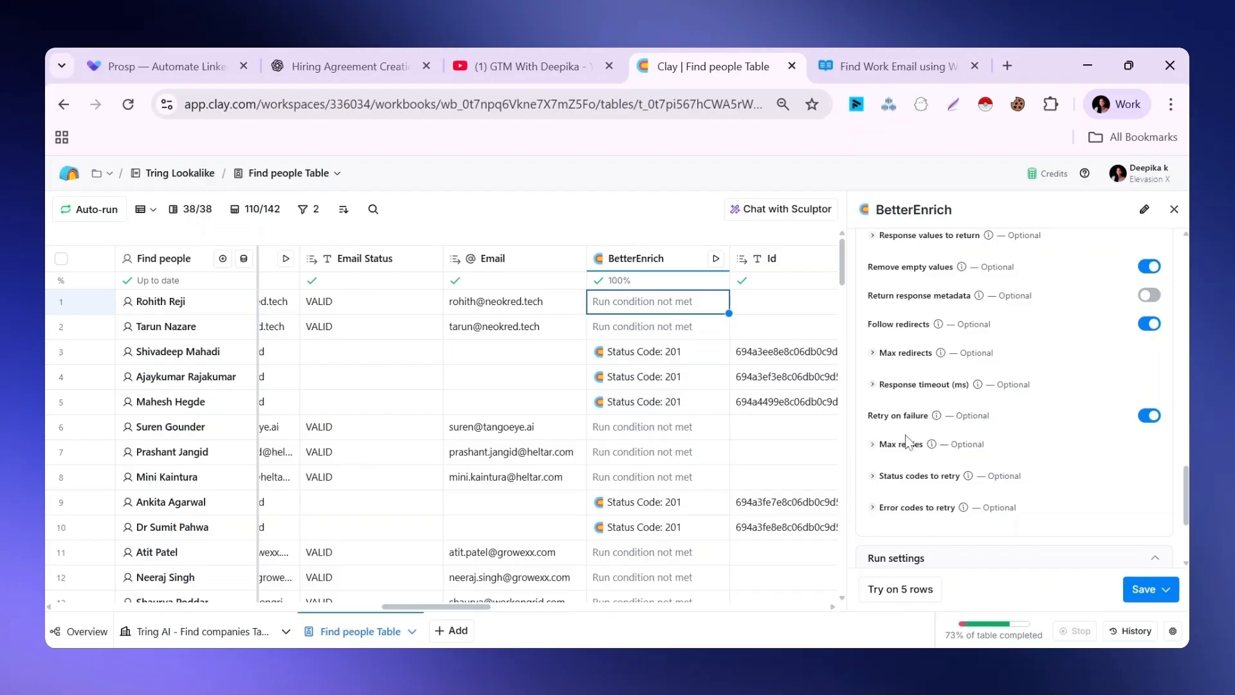
Review the BetterEnrich column's run condition and its save-and-run choices, and close its settings without saving
scroll(1050, 443, down, 3)
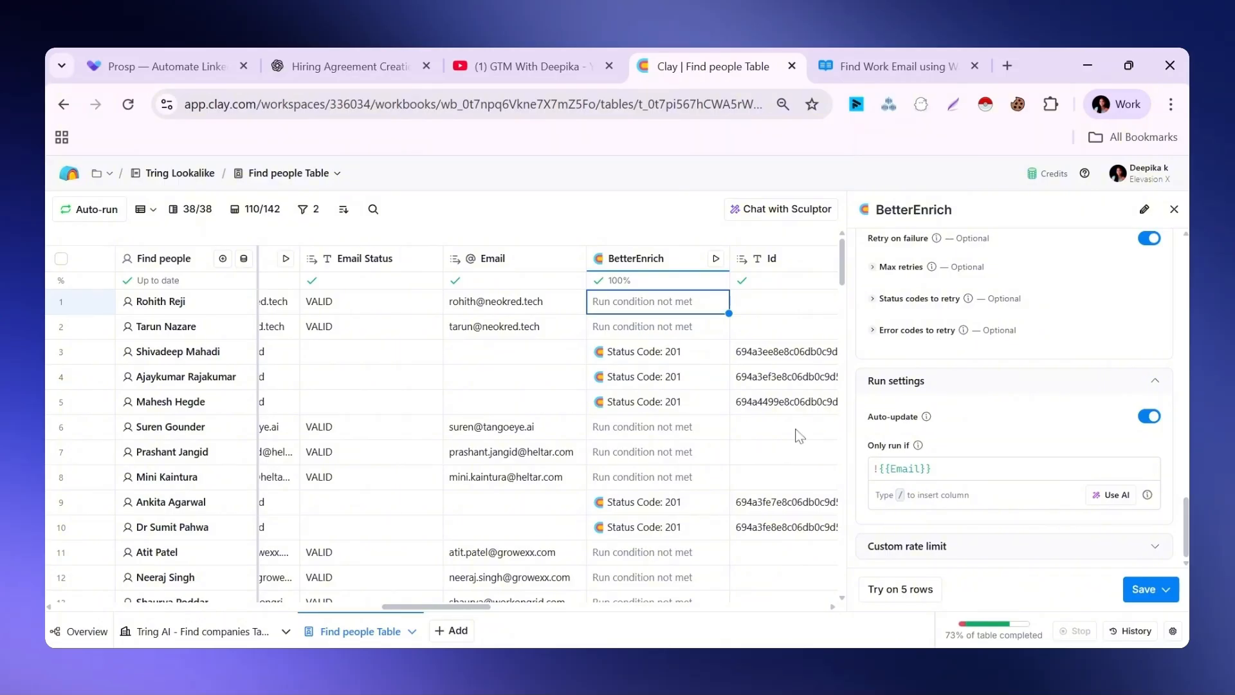
click(1108, 494)
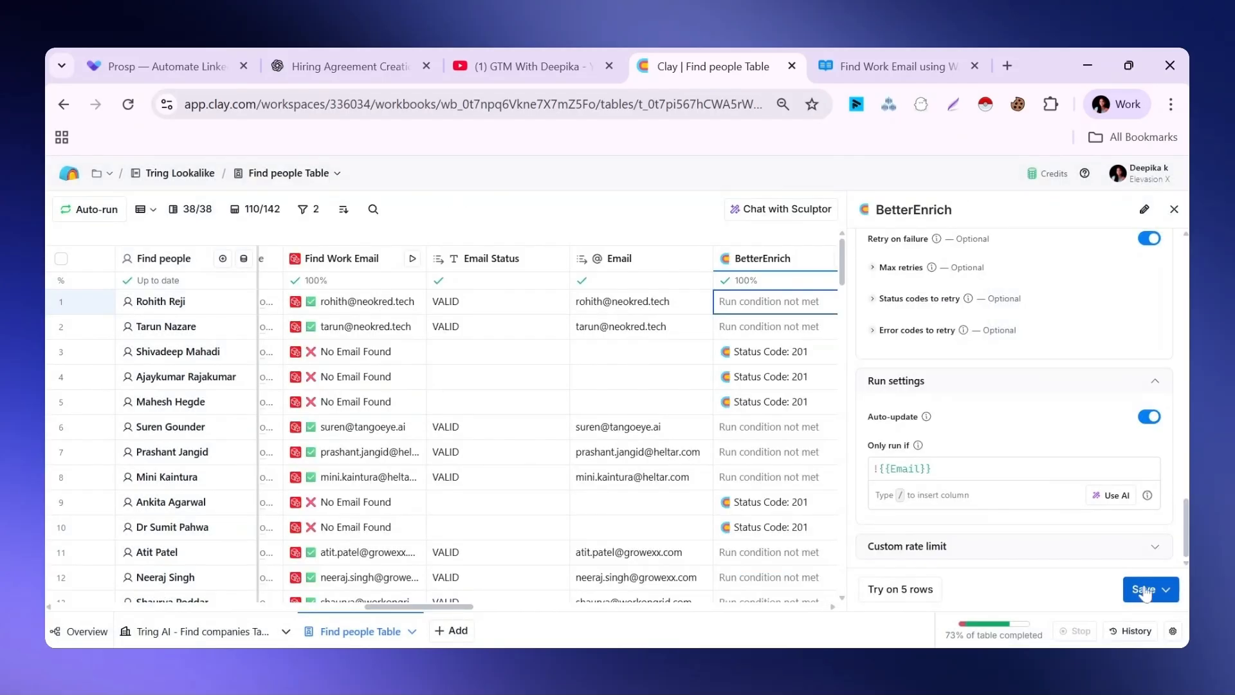
click(1144, 595)
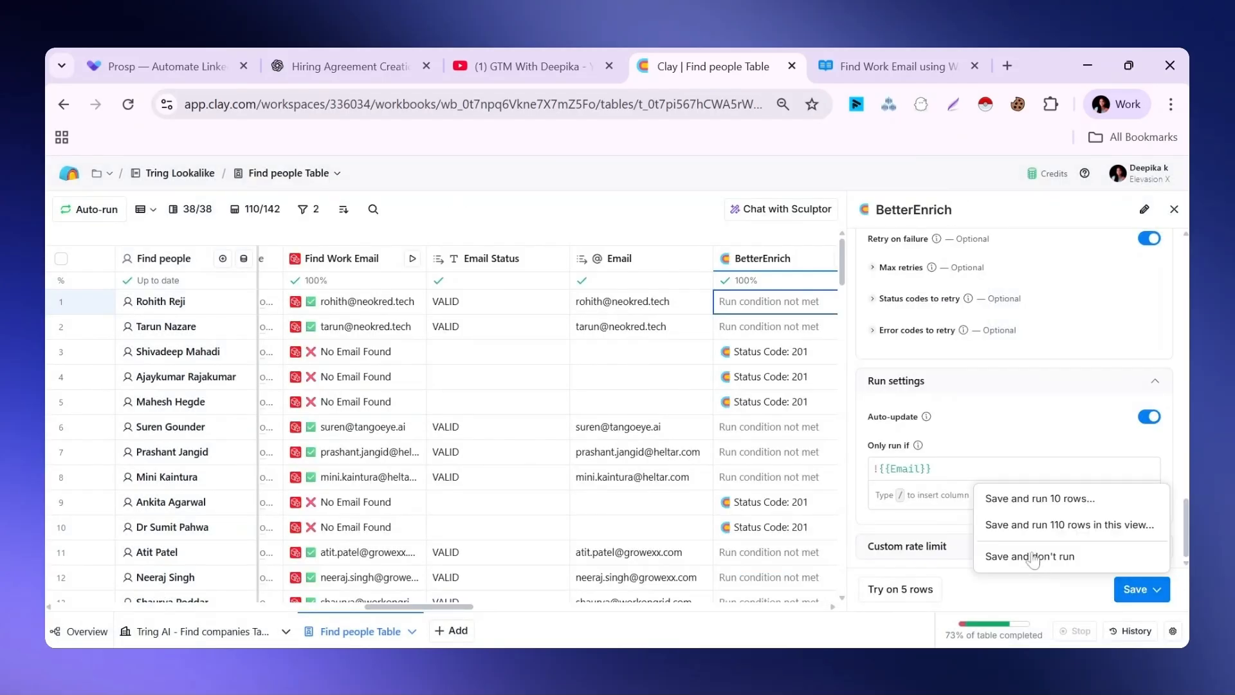
click(1174, 209)
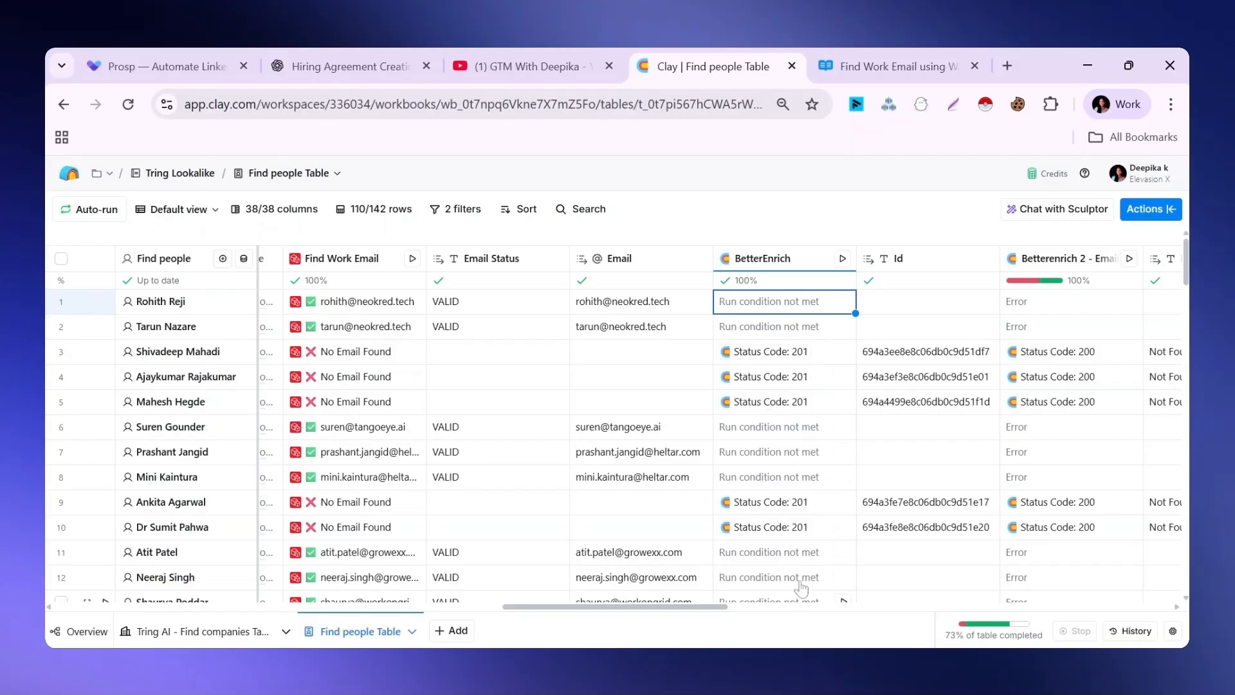
Examine the Id and message fields in the response details of row 3's BetterEnrich cell, and close the details
click(771, 356)
click(770, 356)
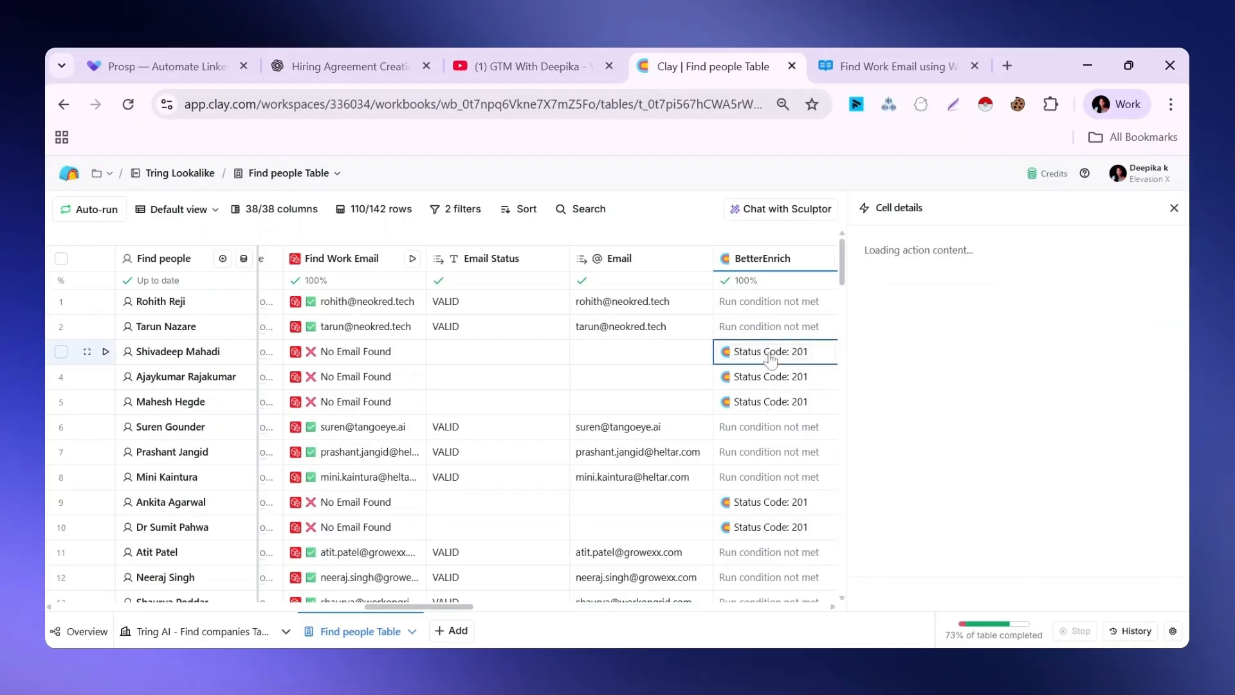
mouse_move(884, 299)
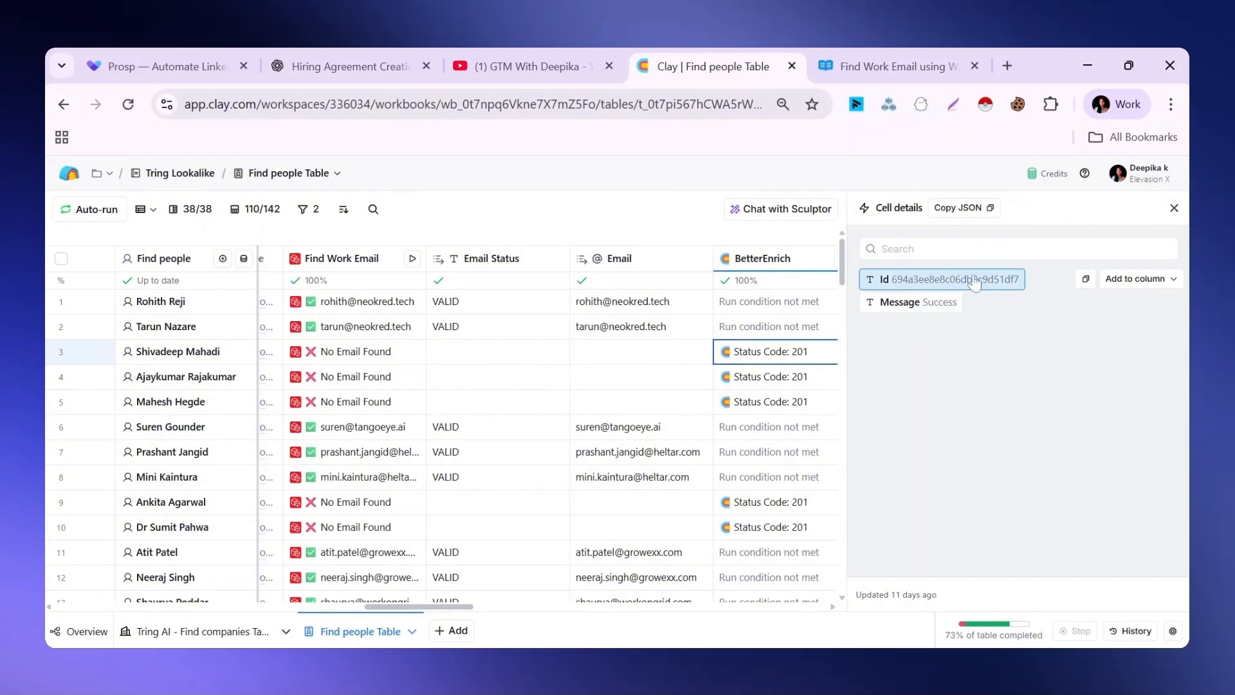
key(Escape)
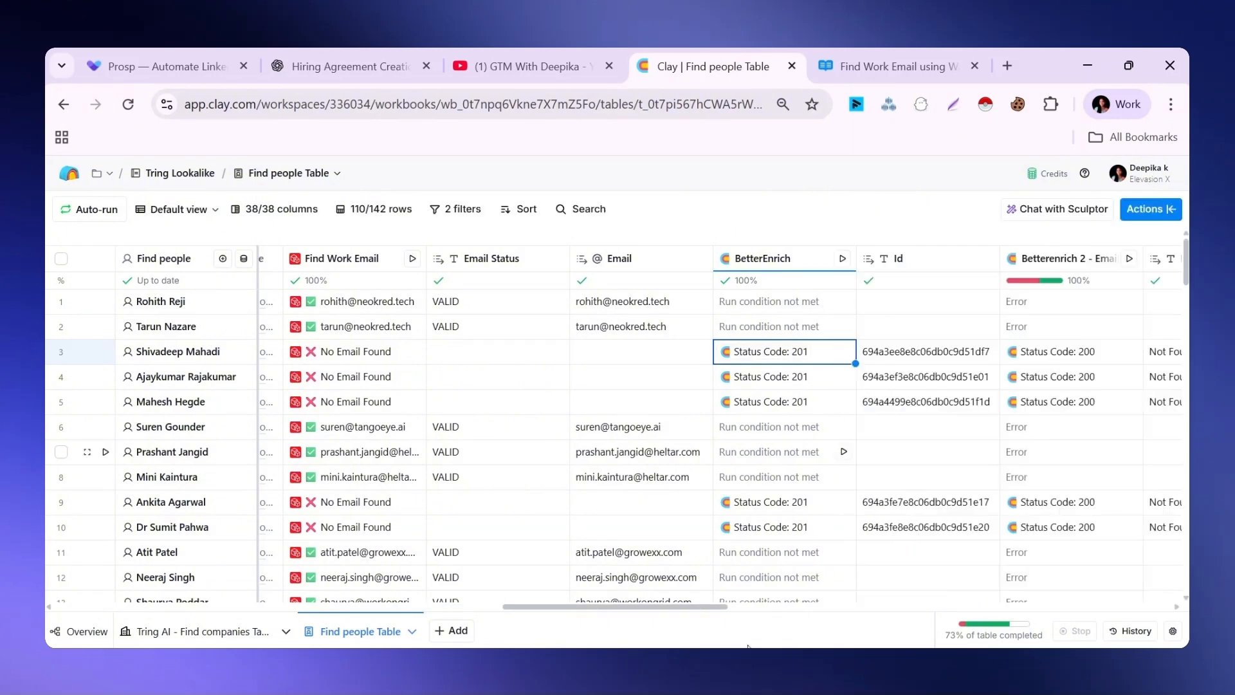
Open the Betterenrich 2 - Email column's settings and examine its method, endpoint and query parameters
drag(688, 608, 764, 609)
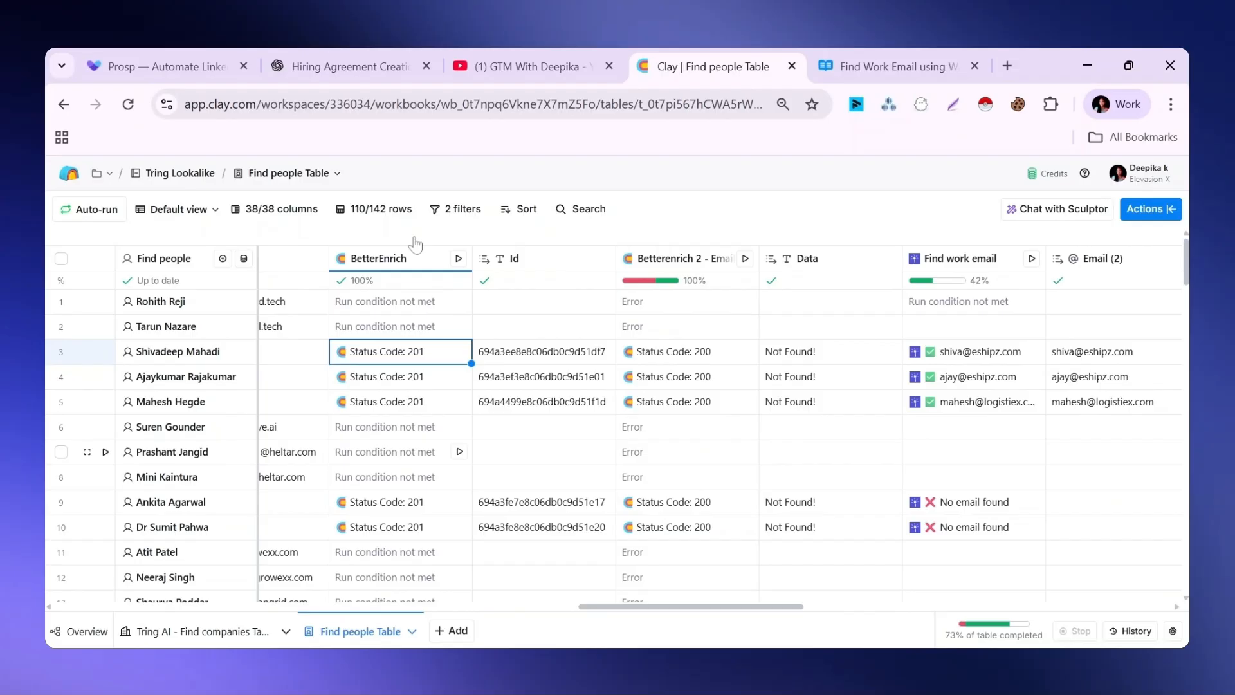
click(689, 266)
click(743, 322)
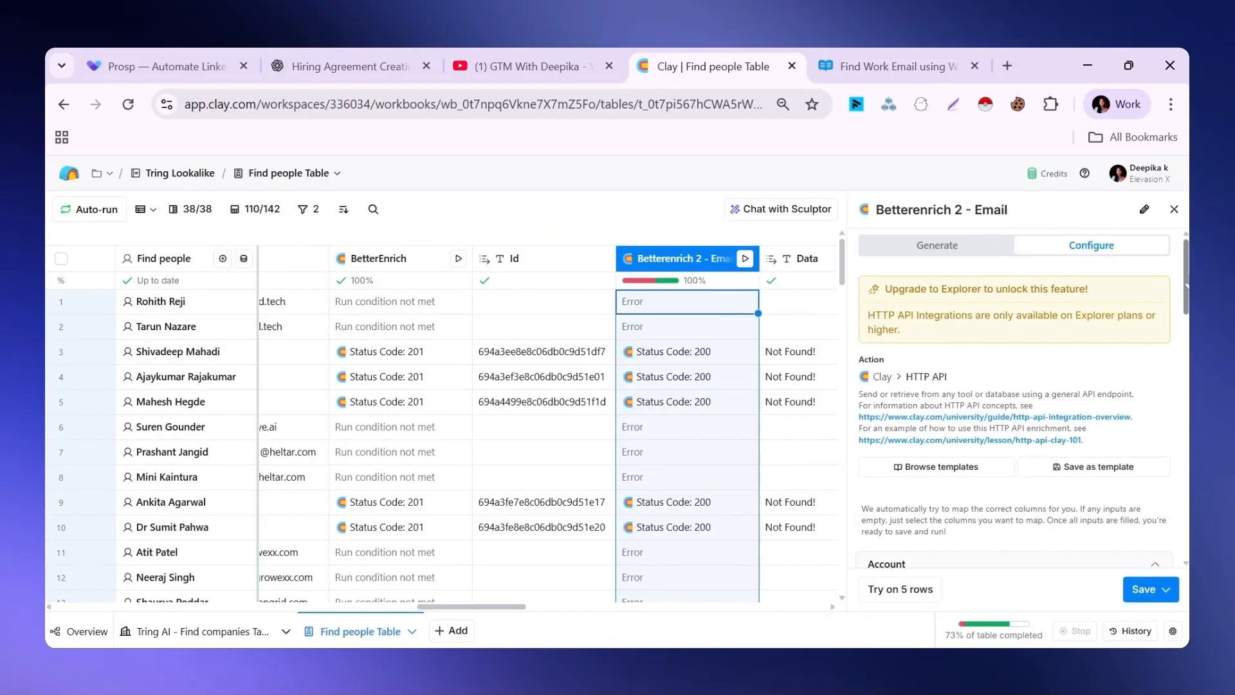
scroll(1178, 388, down, 10)
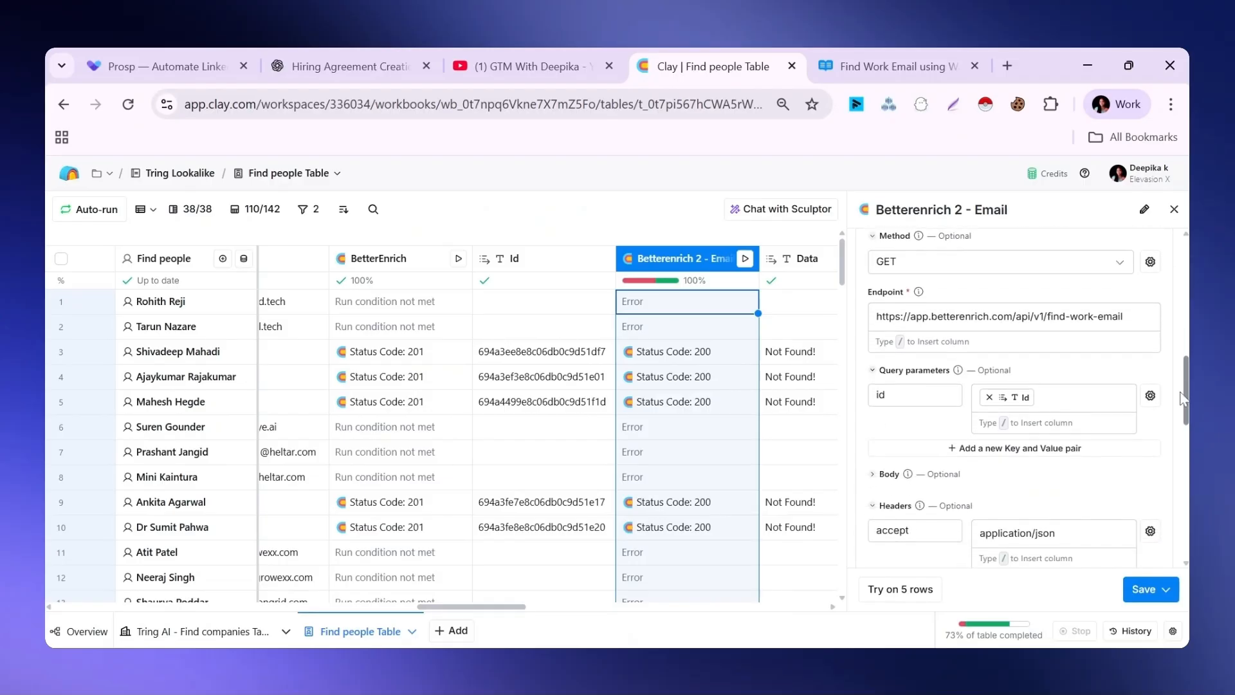
Open the Get Work Email Result API reference and compare its GET request and query parameters with the Betterenrich 2 - Email column's settings
click(891, 66)
click(161, 350)
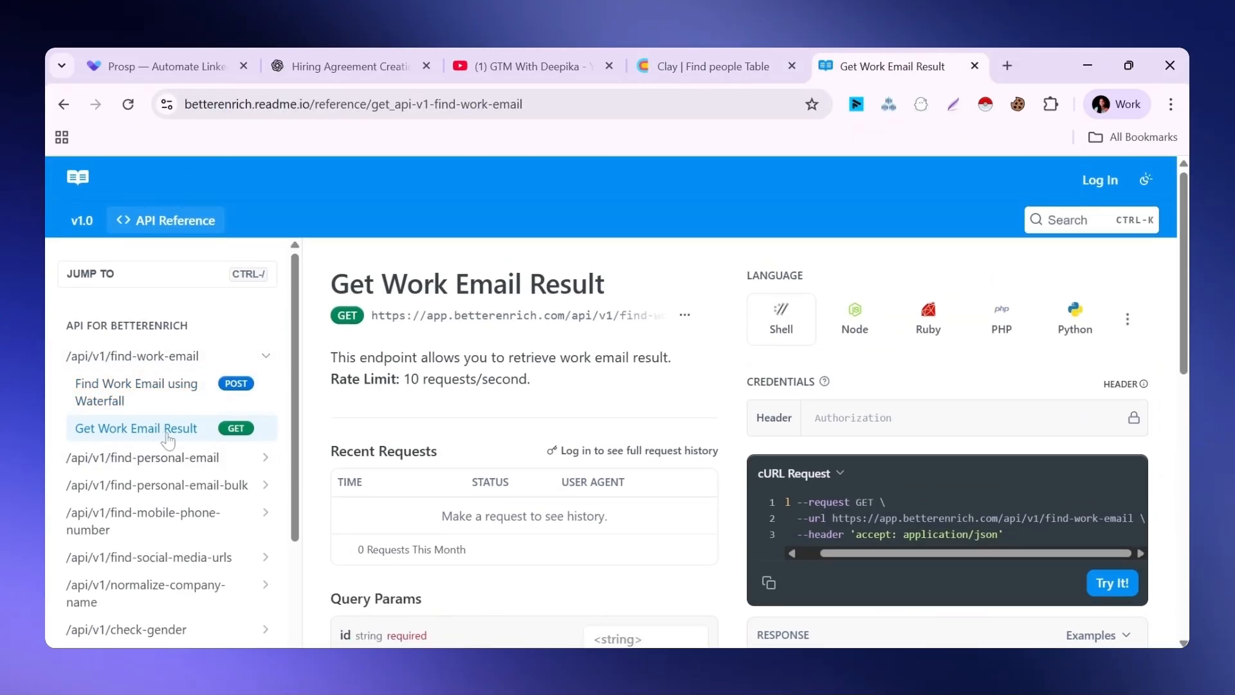
drag(1183, 335, 1181, 393)
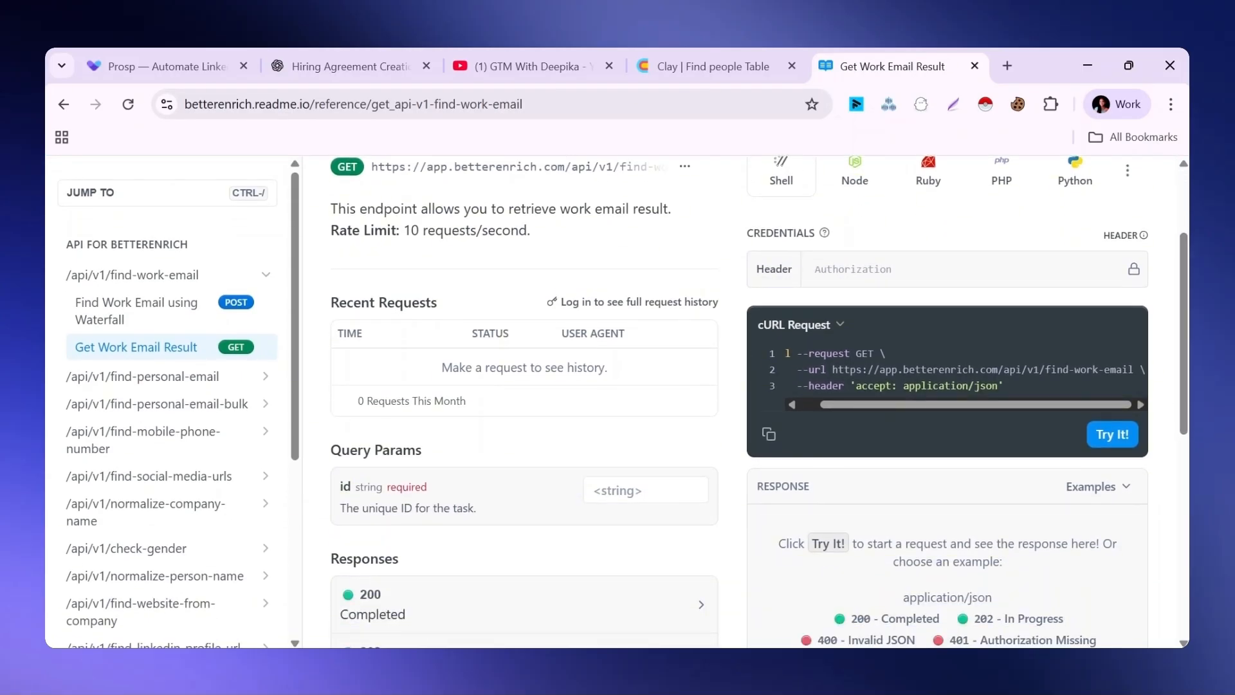
key(ctrl+shift+Tab)
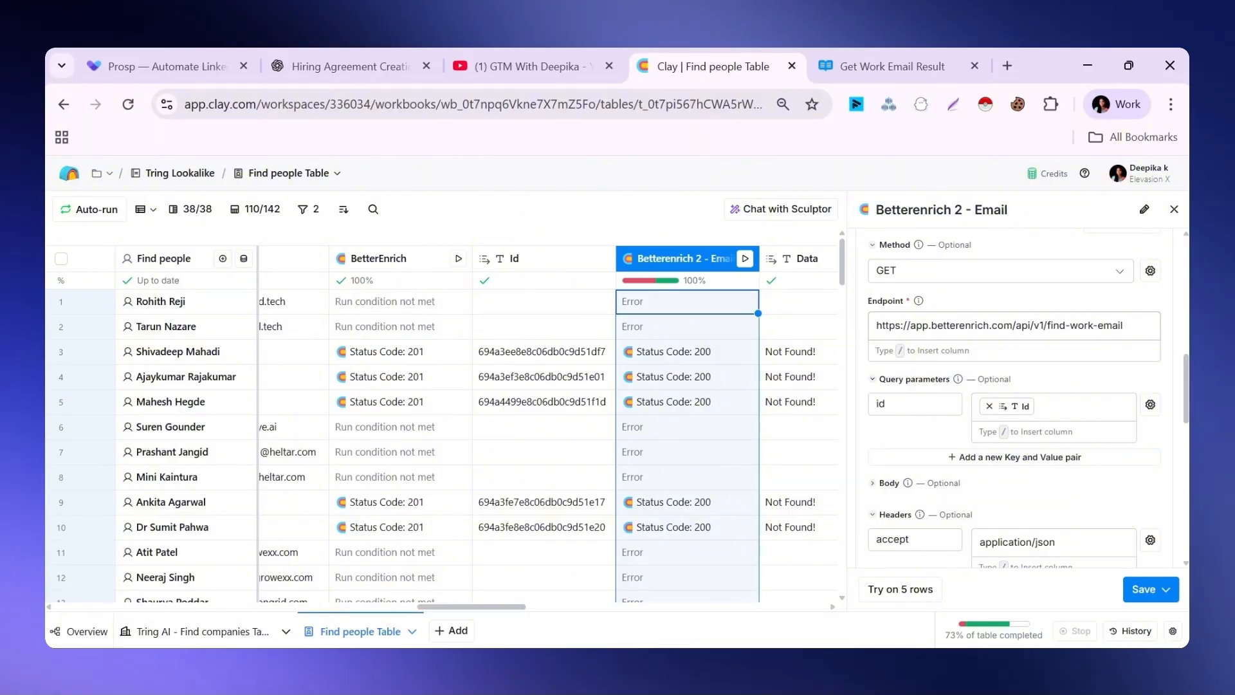
key(ctrl+Tab)
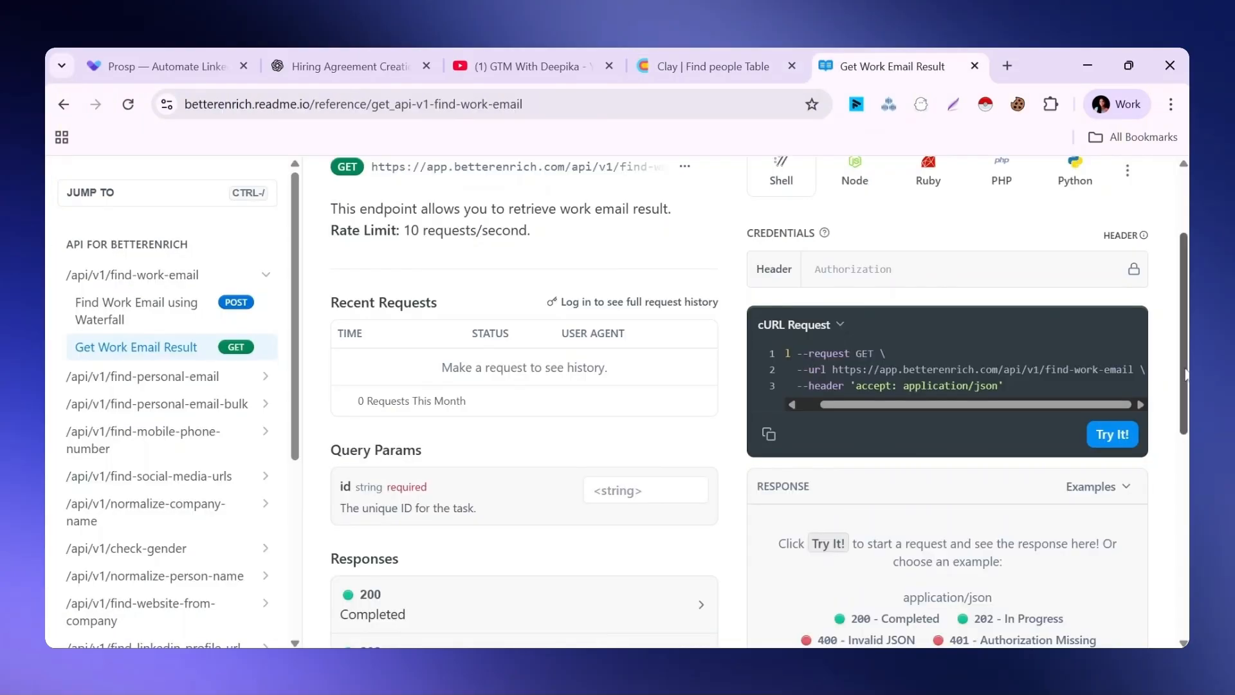
scroll(1186, 375, down, 1)
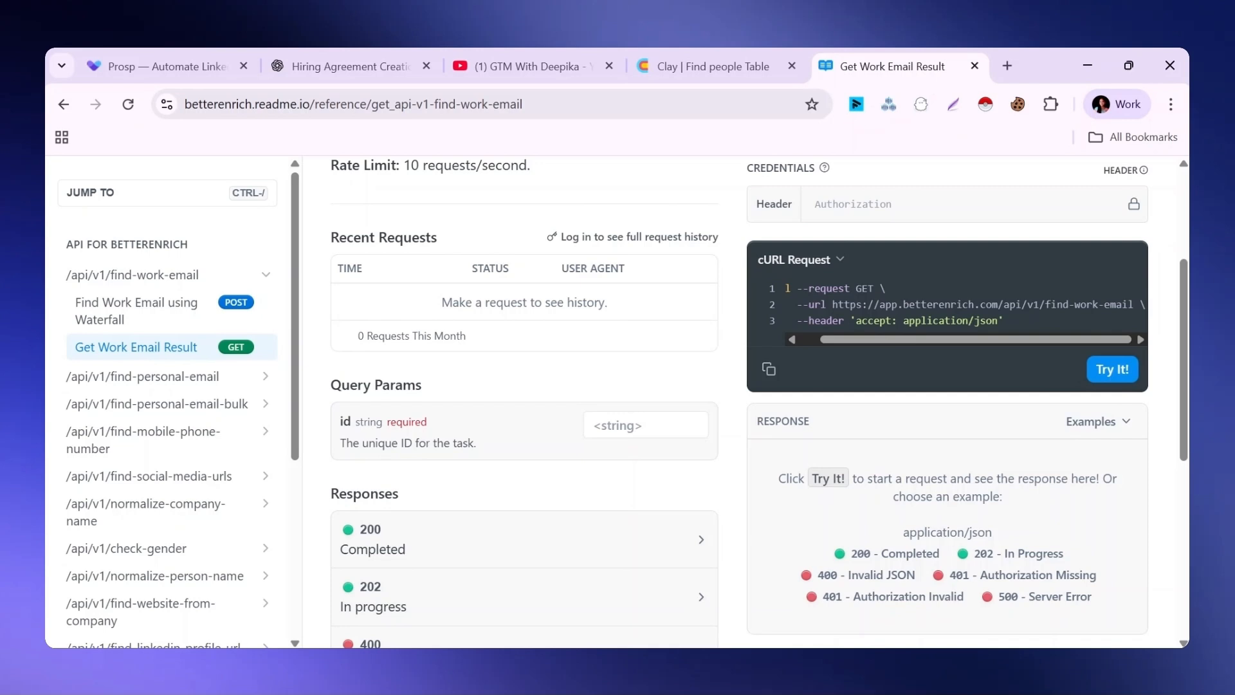
click(739, 48)
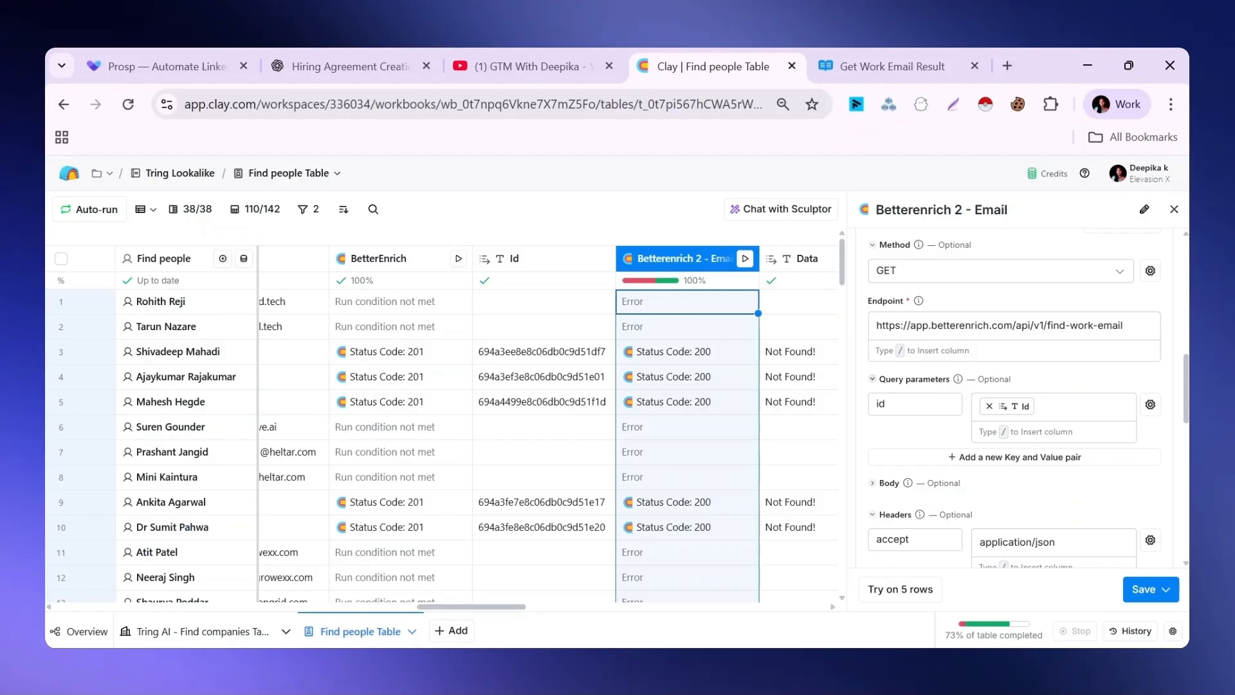
Check the column's id query parameter, fill the API reference's id parameter with "id", and examine the cURL request URL
click(915, 404)
click(1073, 408)
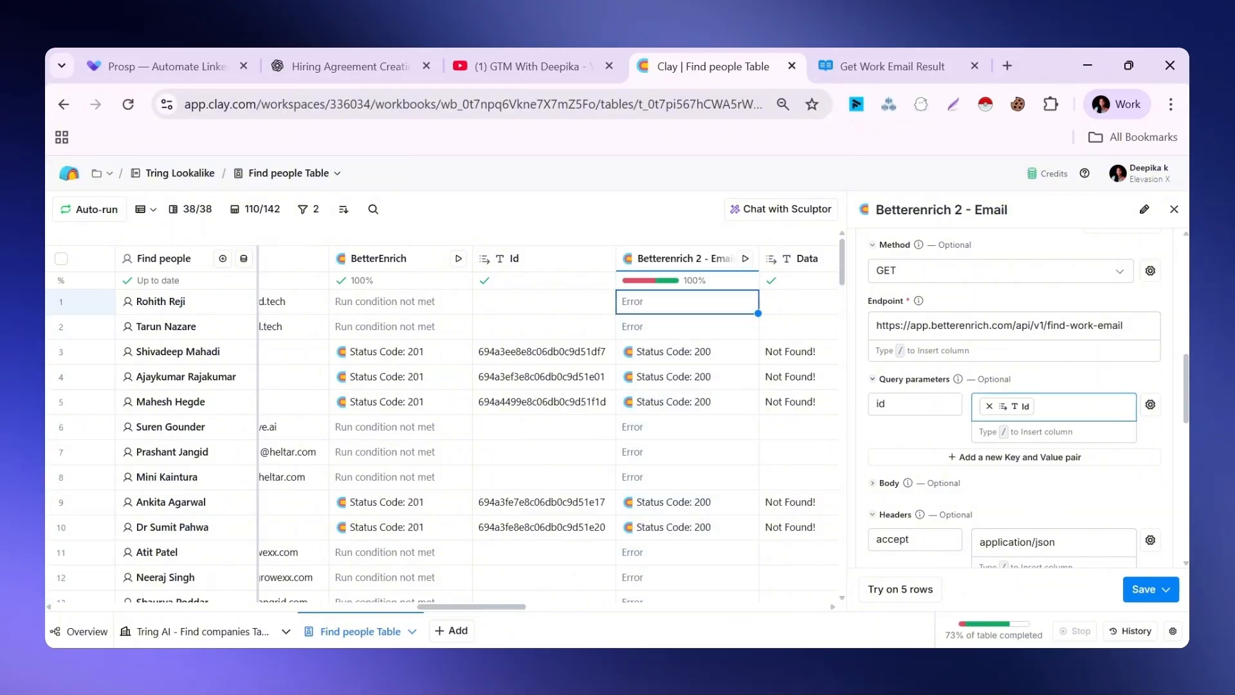
click(895, 64)
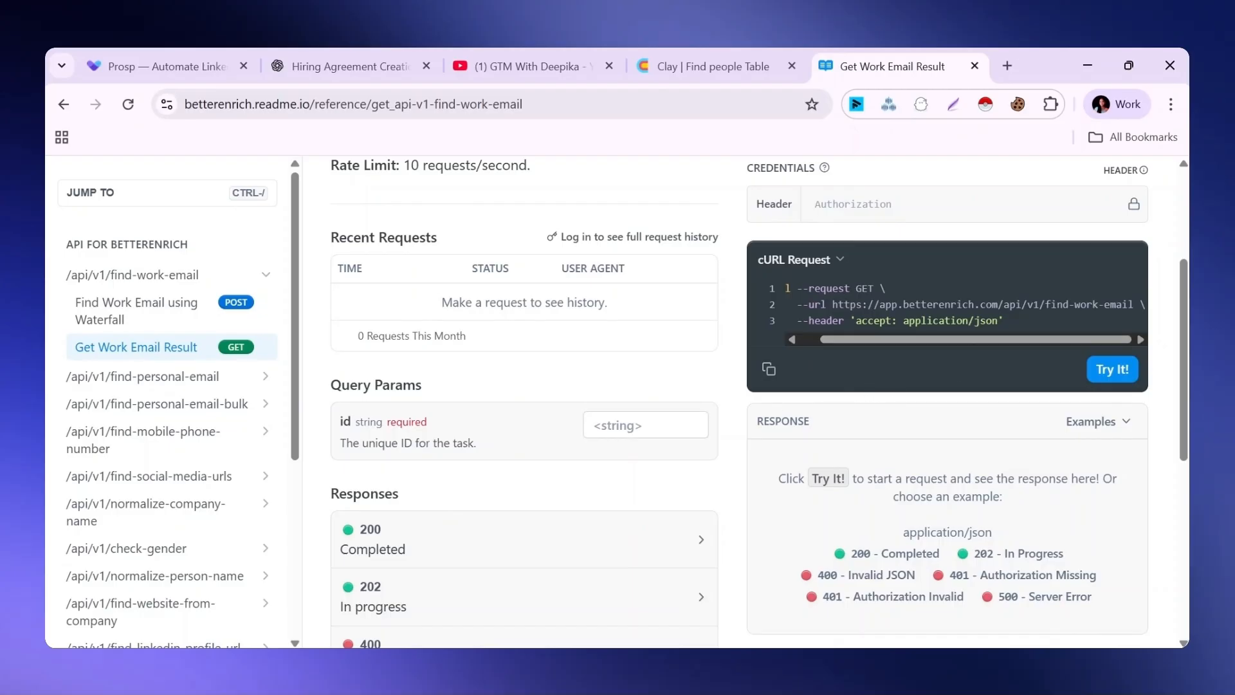
click(617, 426)
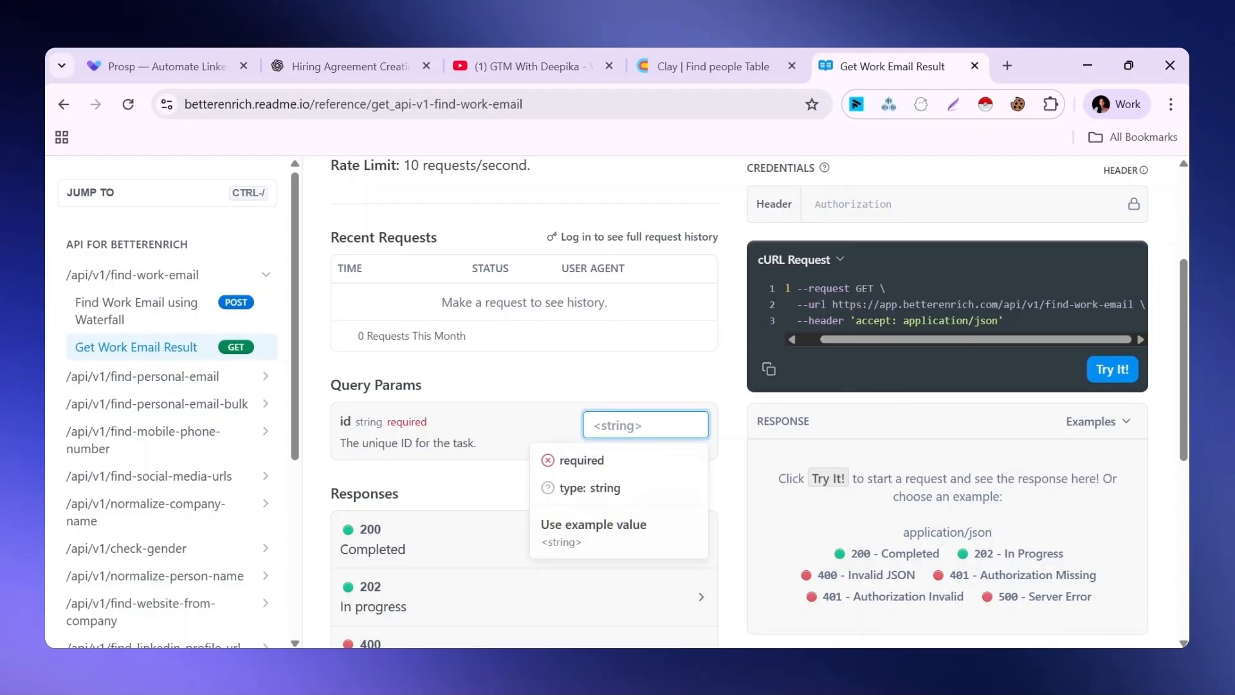
text(id)
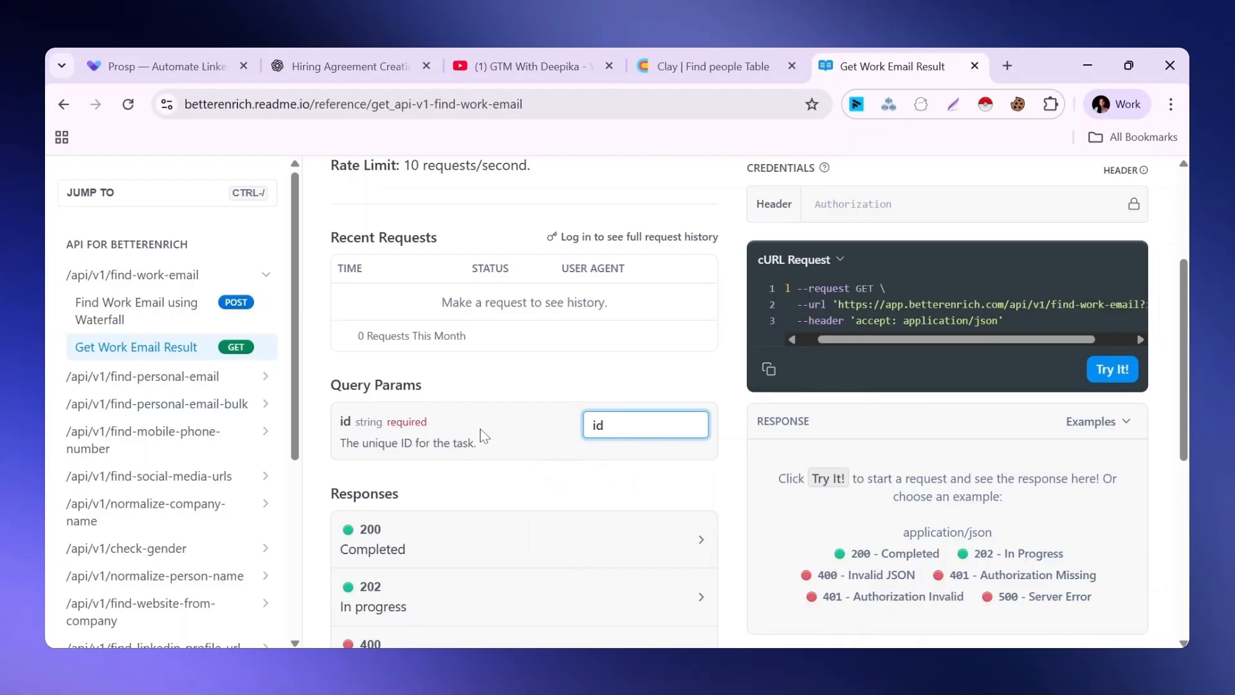
drag(996, 339, 1068, 341)
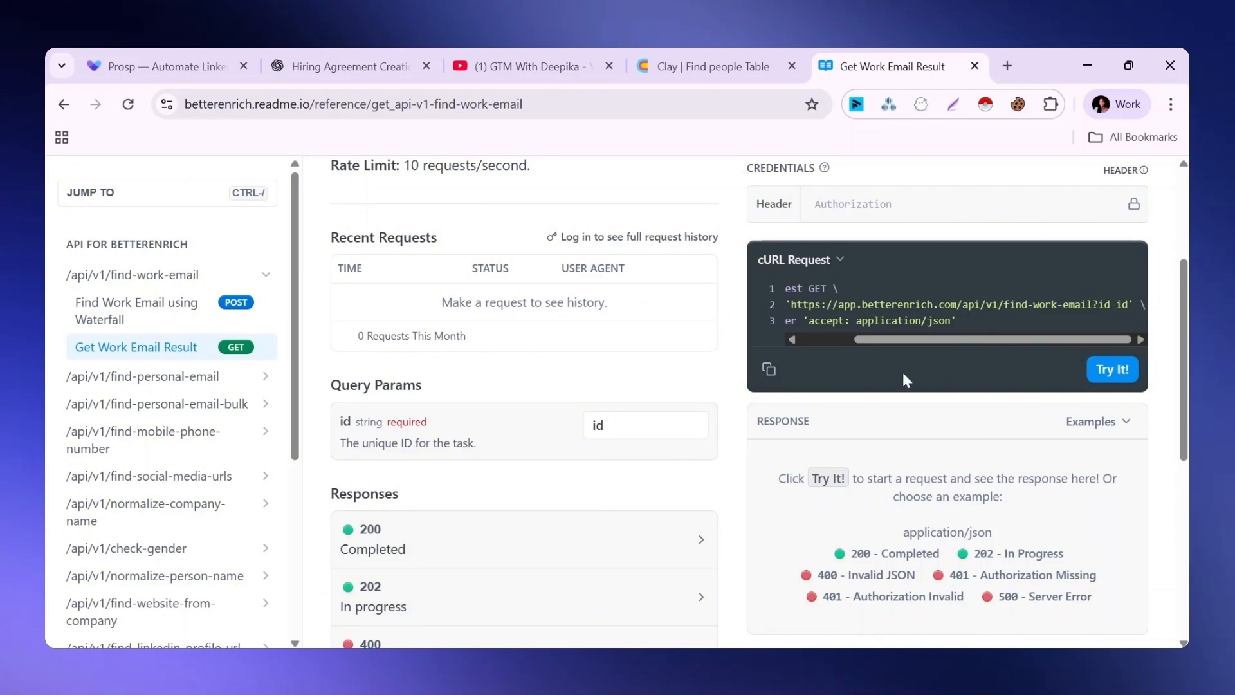
click(714, 65)
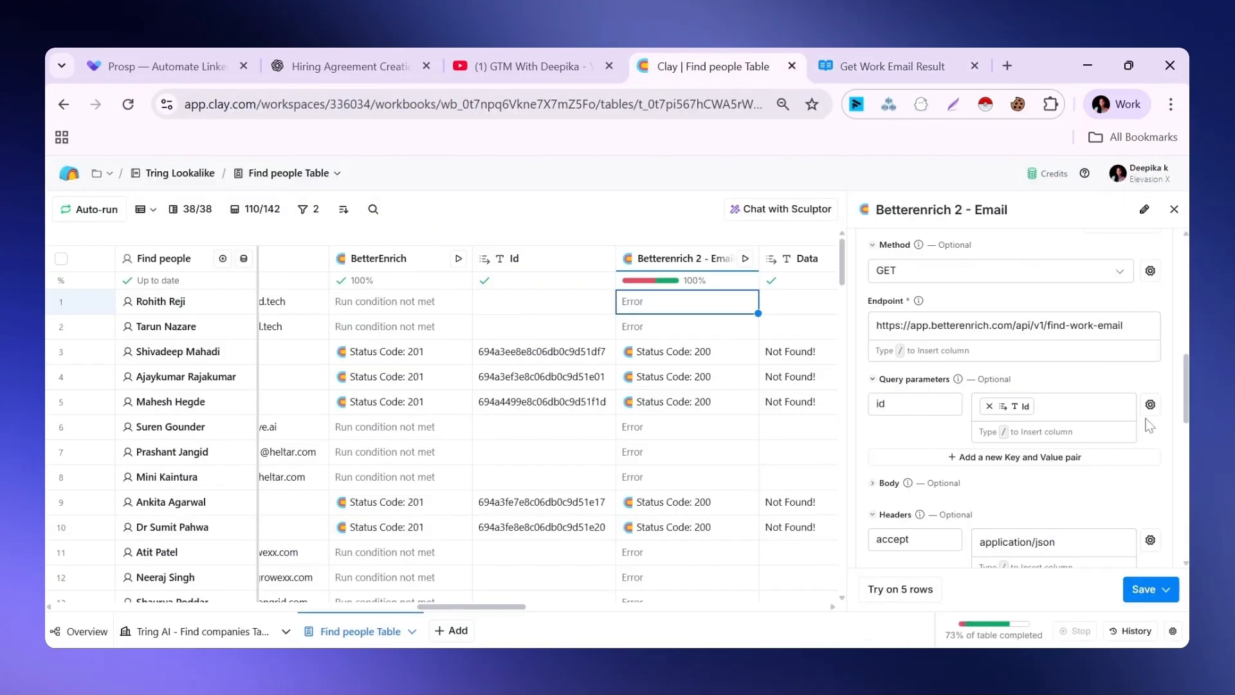
Check the column's Id mapping and headers against the accept header in the API reference's cURL request
click(1087, 406)
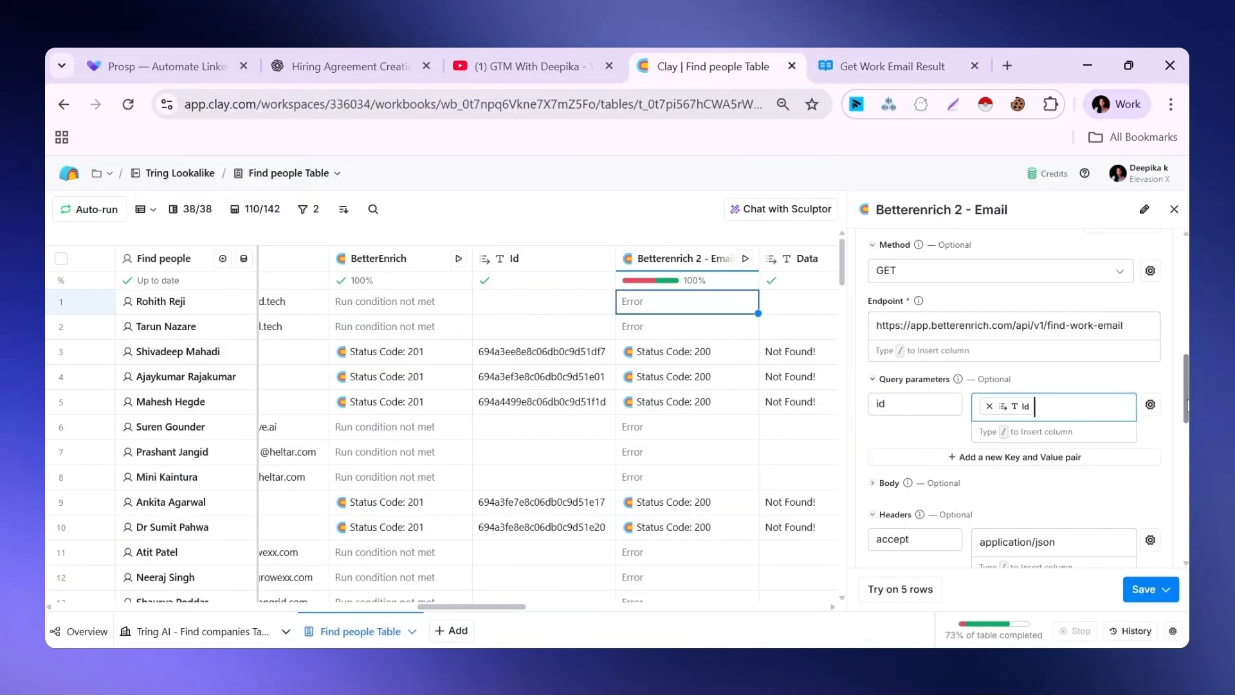
scroll(1187, 406, down, 2)
click(875, 66)
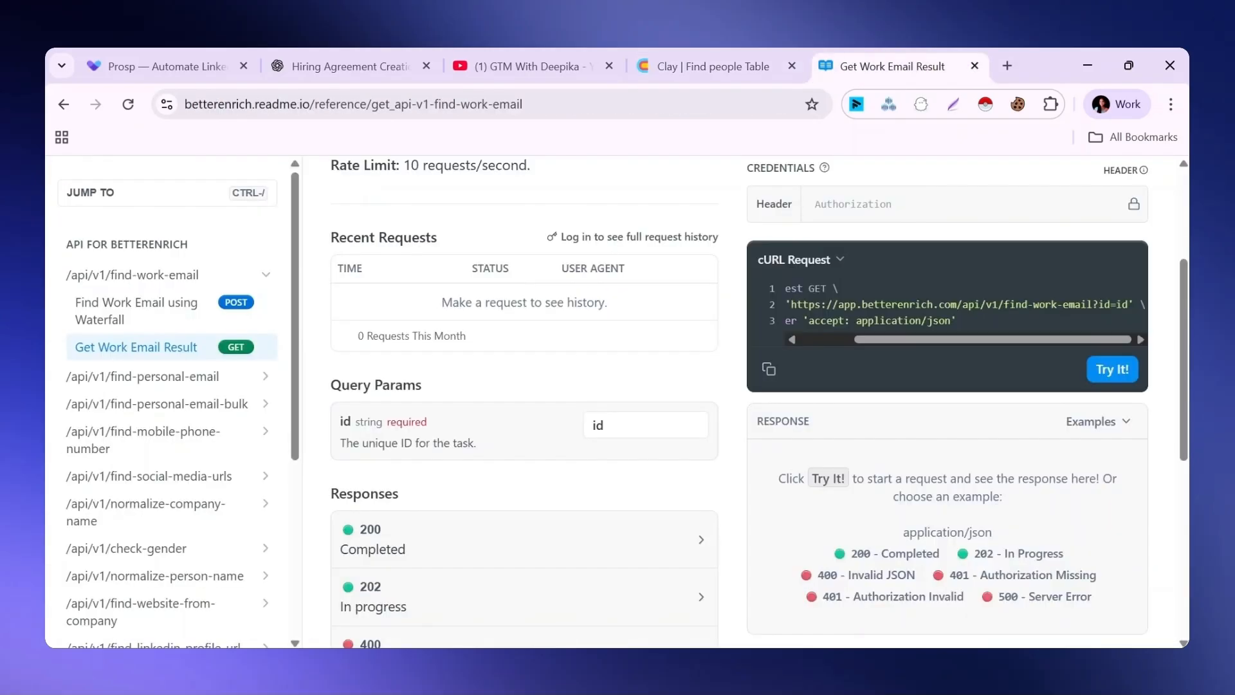
drag(888, 339, 839, 344)
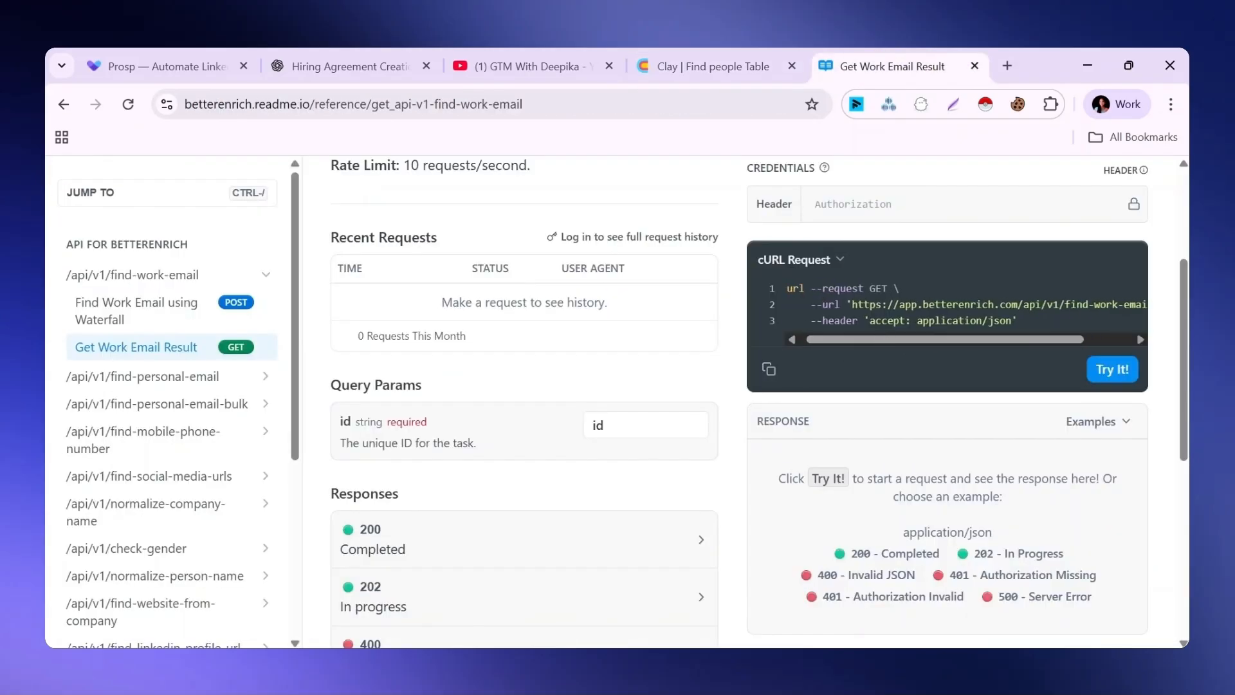
click(682, 64)
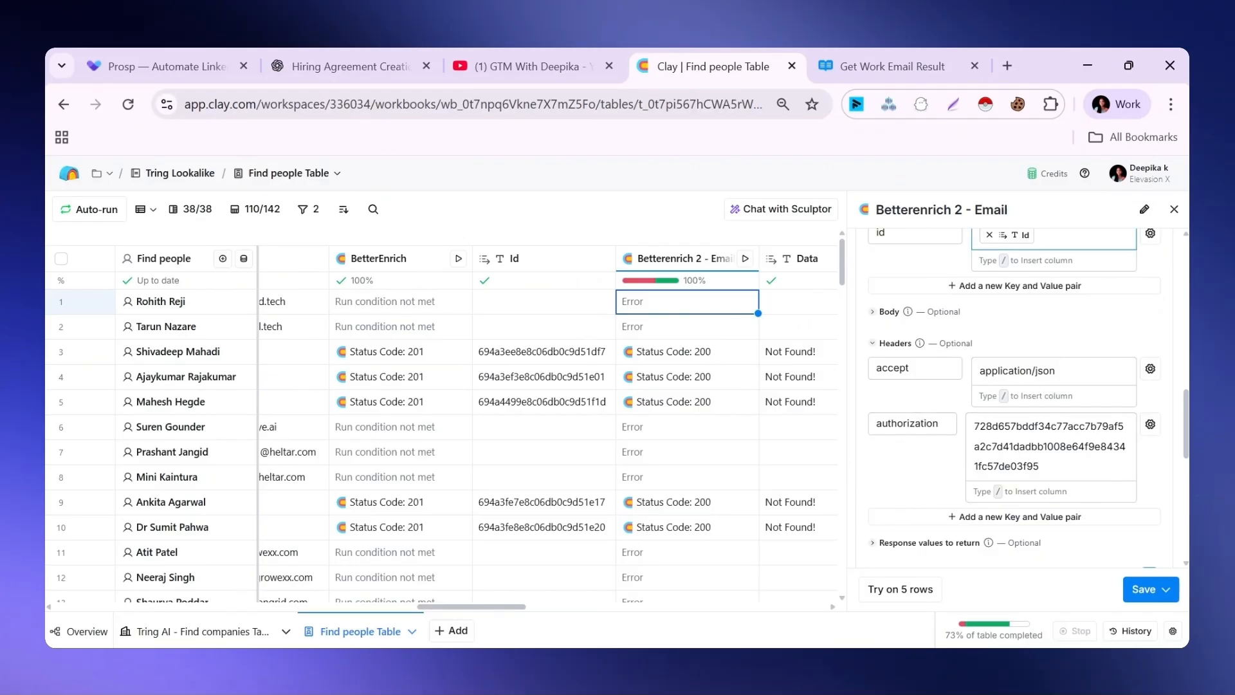
Examine the Betterenrich 2 - Email column's headers, account section and run settings, and close its settings without saving
scroll(1030, 450, down, 1)
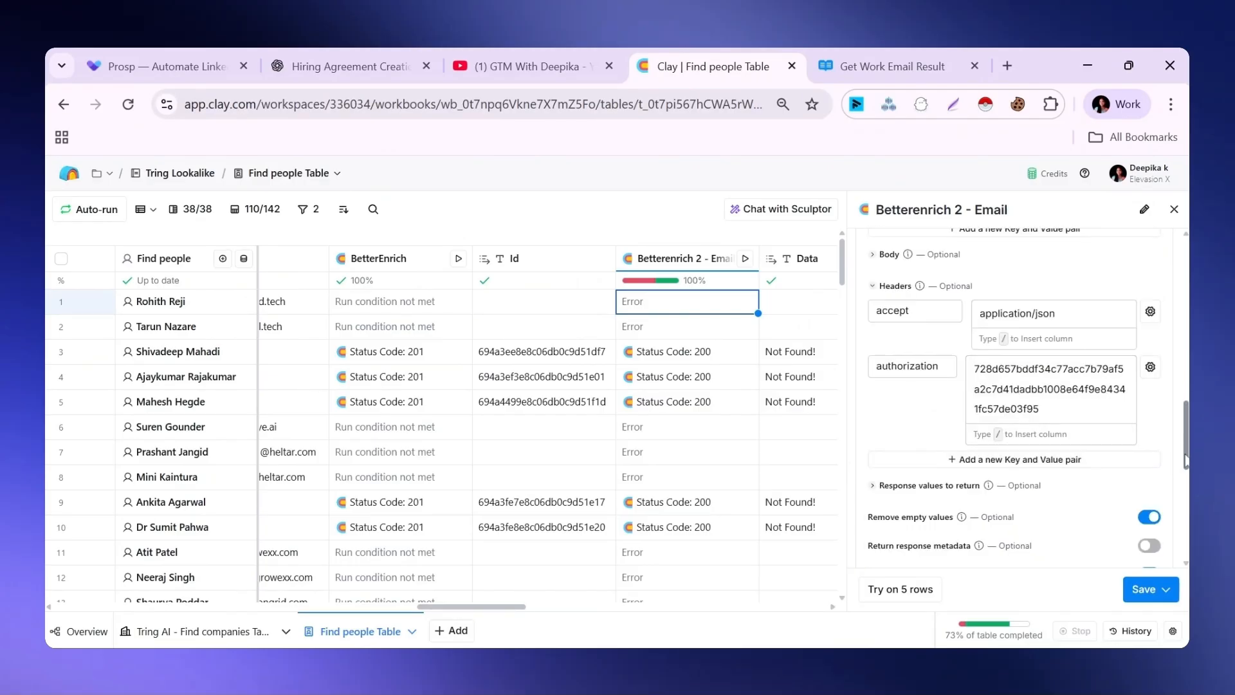
drag(1185, 459, 1185, 343)
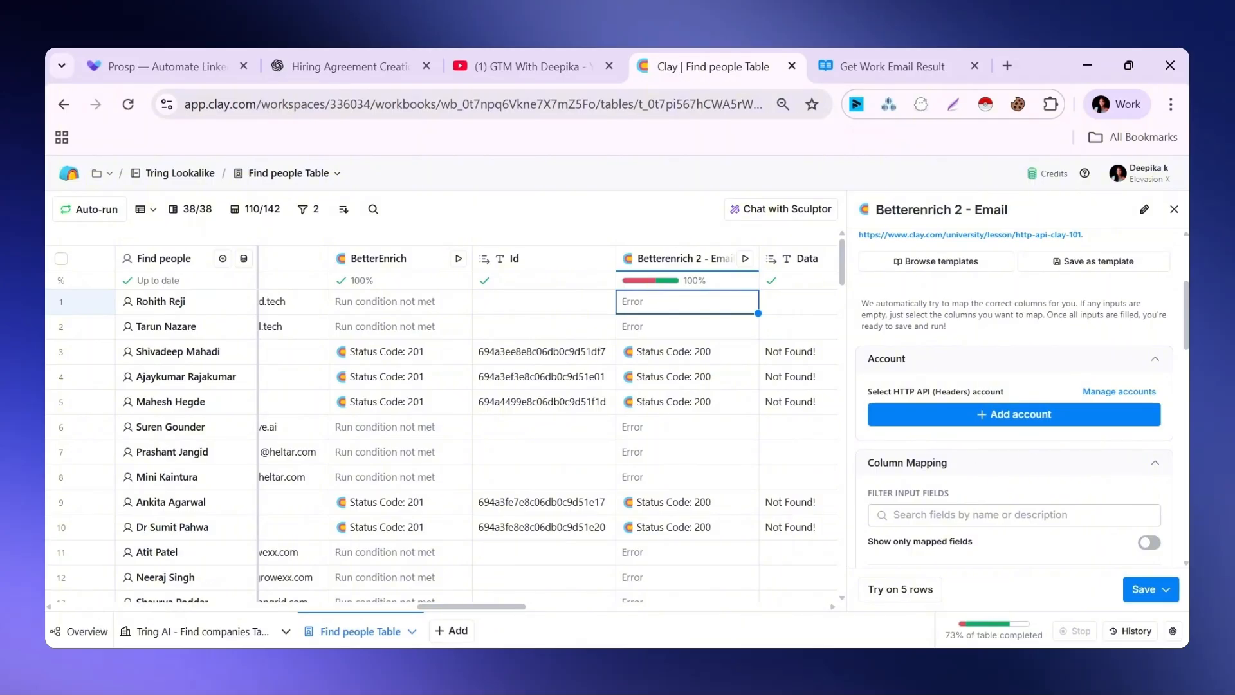
drag(1187, 341, 1183, 531)
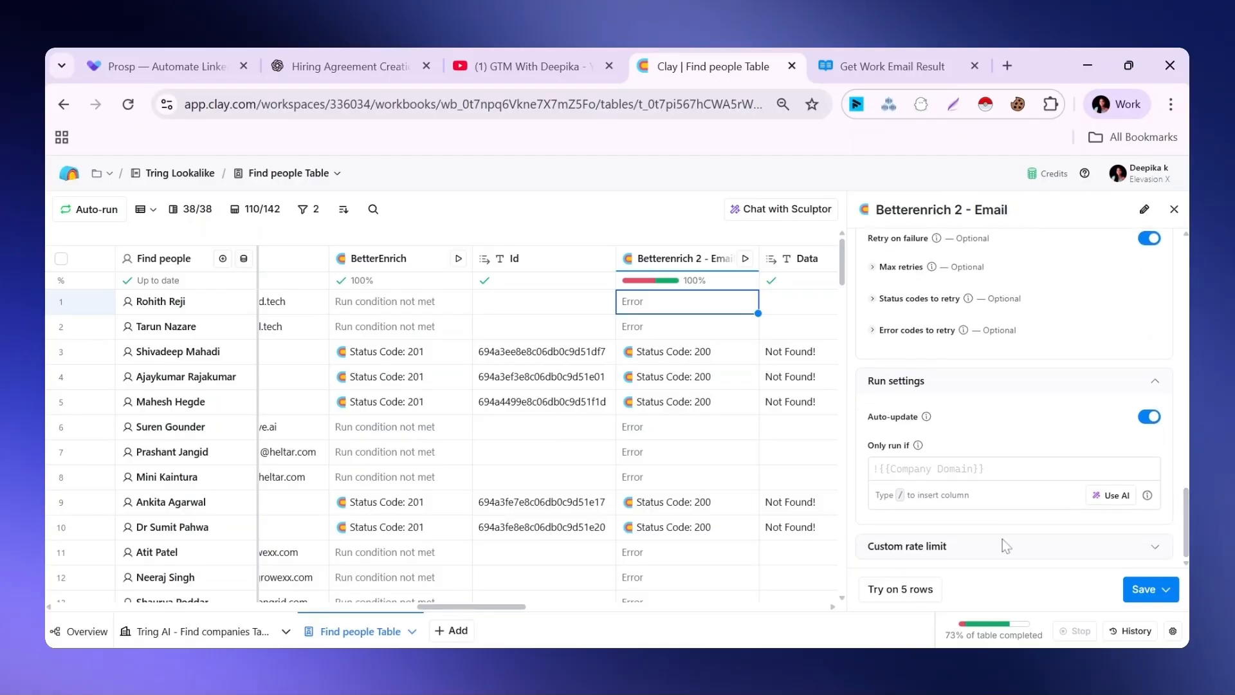
click(1134, 590)
click(1174, 210)
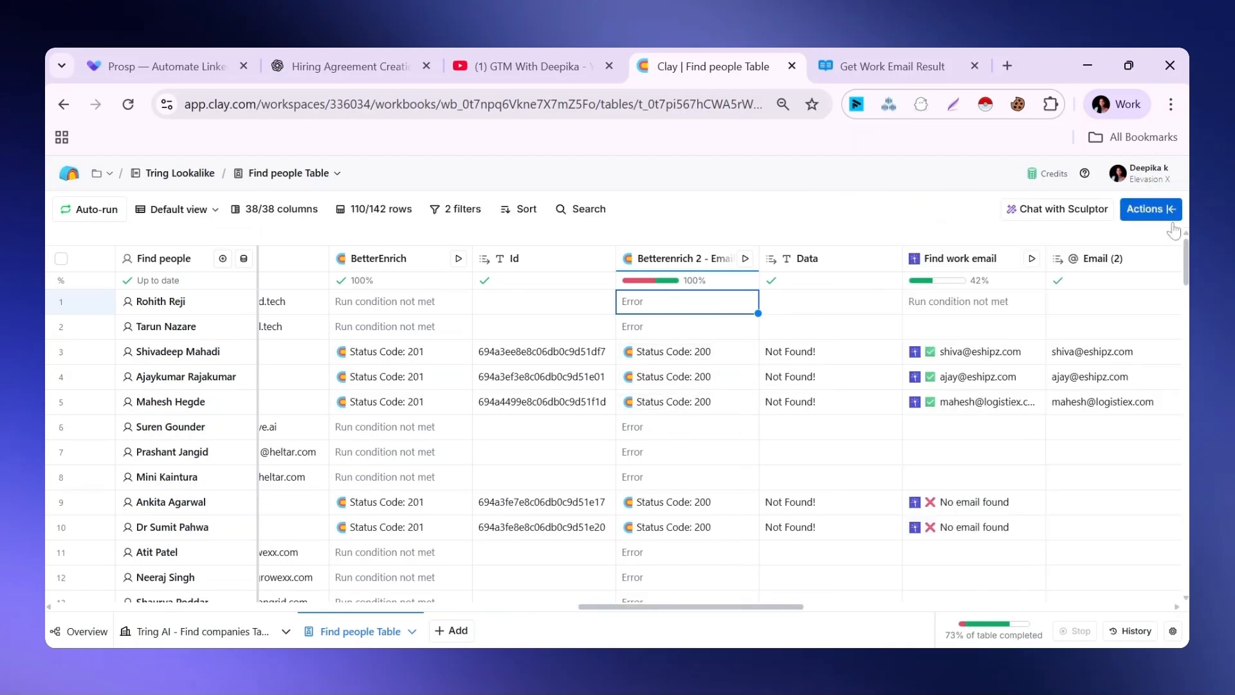
Examine the status and data in row 3's Betterenrich 2 - Email cell details, and view the email result columns that follow
drag(775, 608, 819, 608)
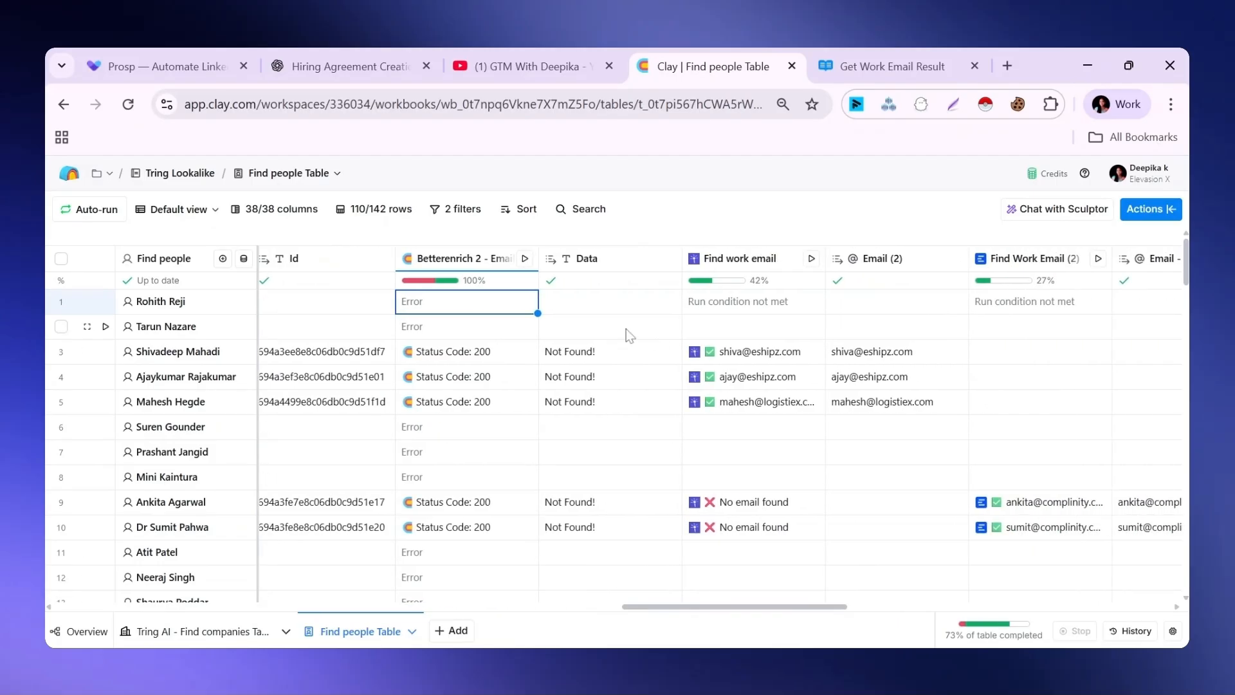
click(442, 354)
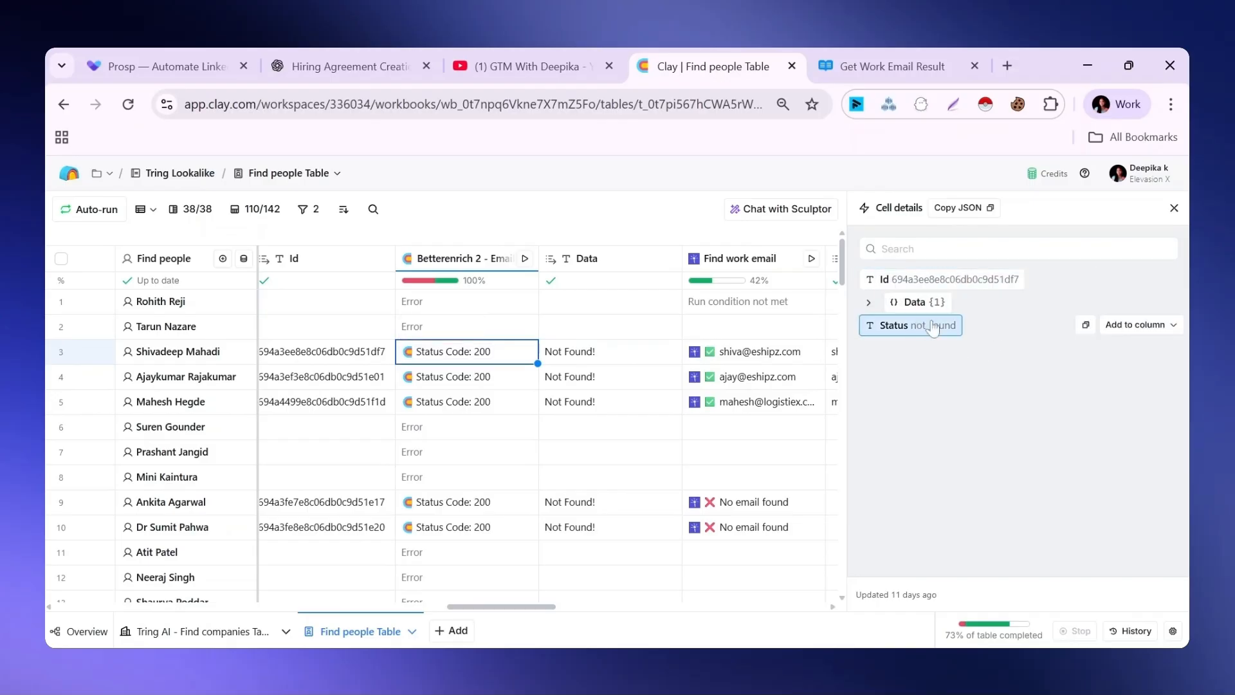
click(915, 302)
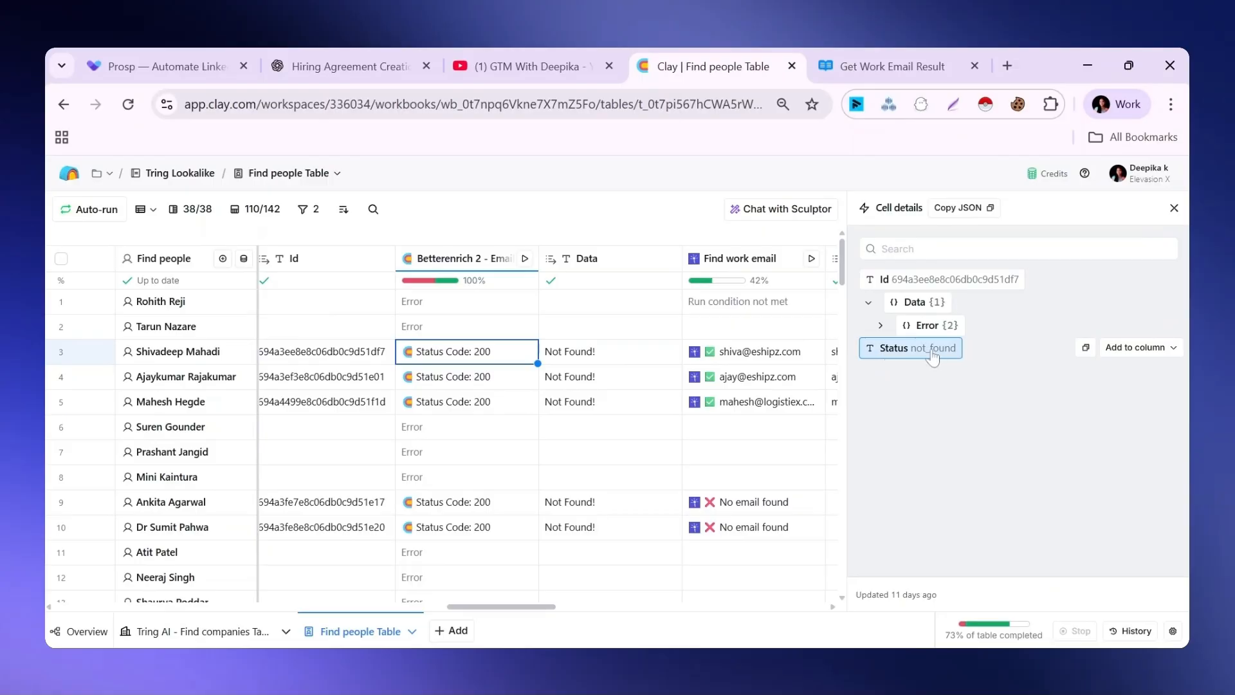
click(1174, 208)
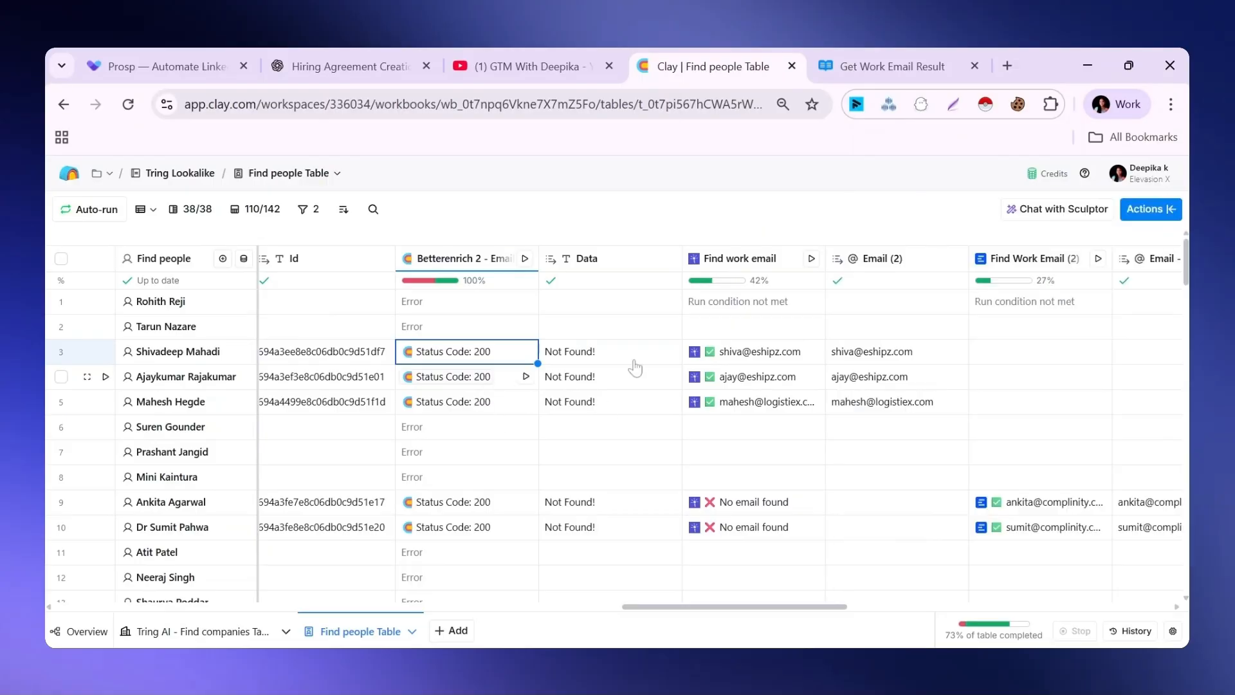
drag(631, 607, 667, 611)
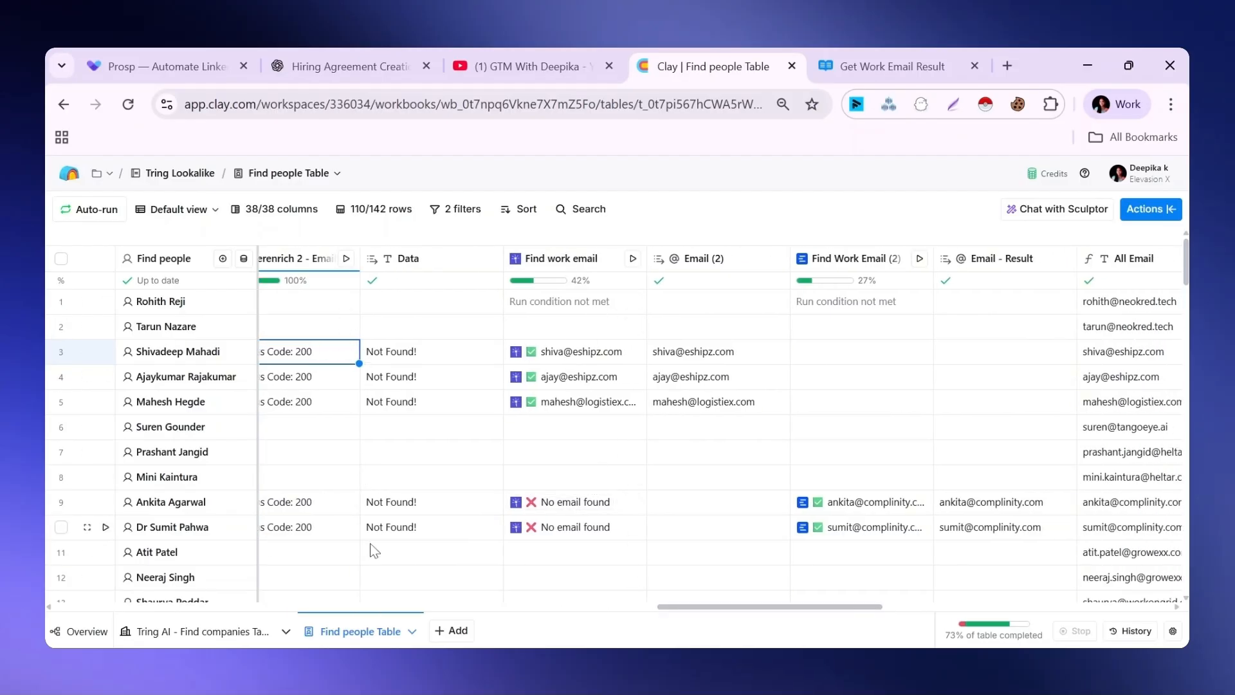
Examine the Find work email column's LeadMagic account, name and domain mapping, and run condition, and close its settings without saving
click(561, 260)
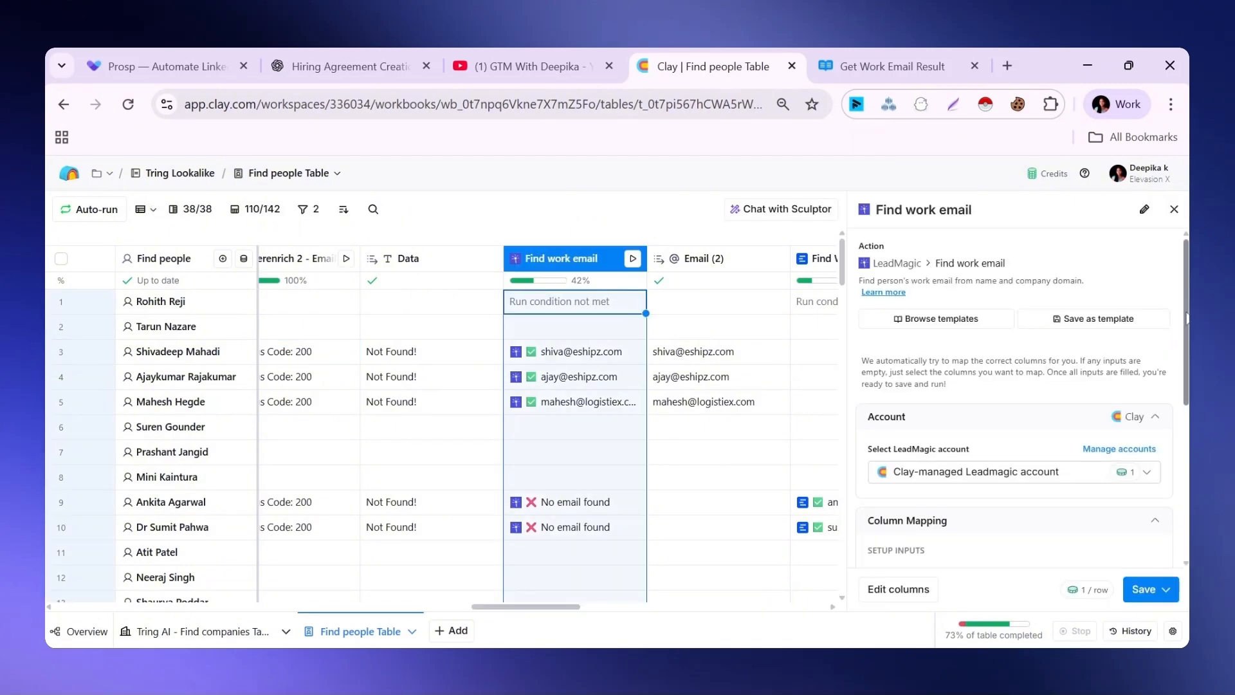
drag(1187, 319, 1187, 356)
scroll(952, 278, down, 2)
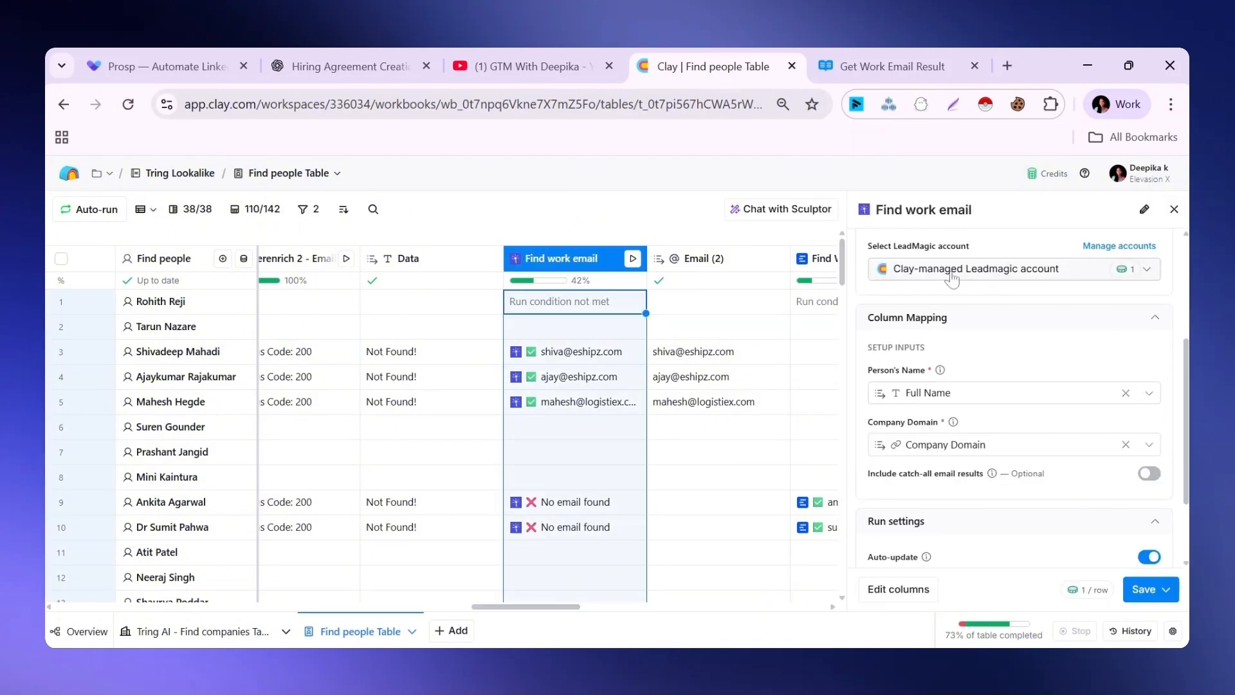
scroll(952, 278, up, 3)
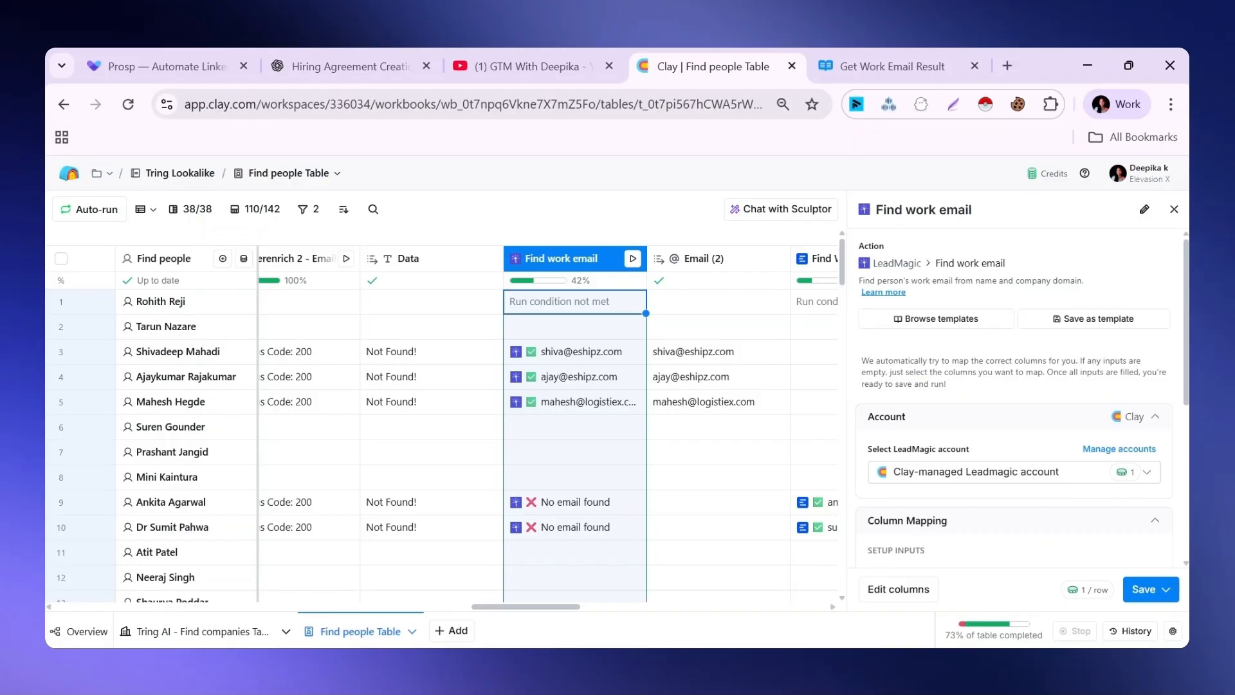
scroll(1181, 375, down, 2)
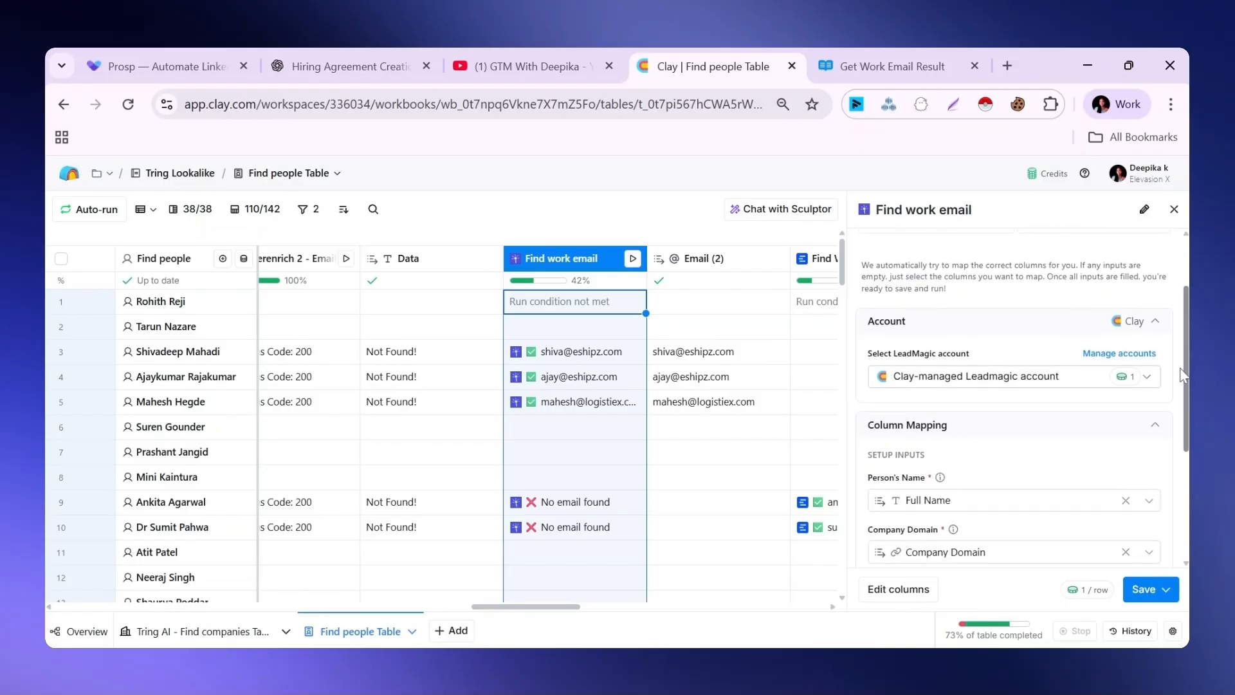
scroll(1173, 450, down, 3)
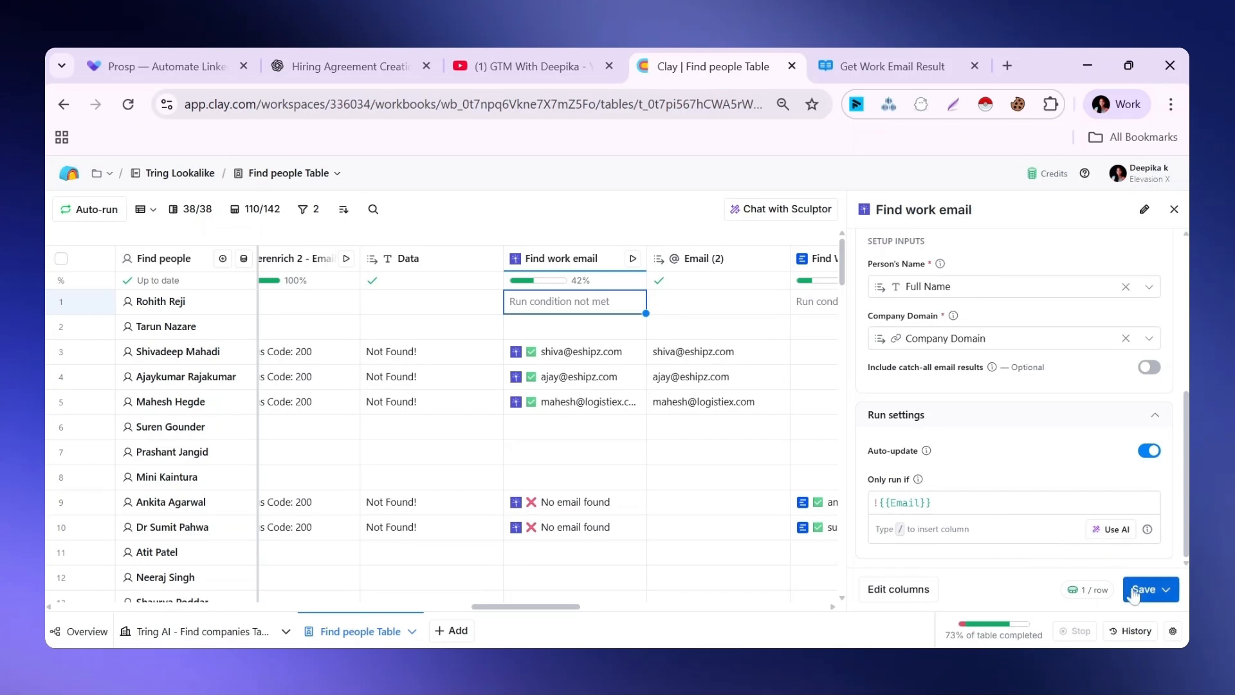
click(1174, 209)
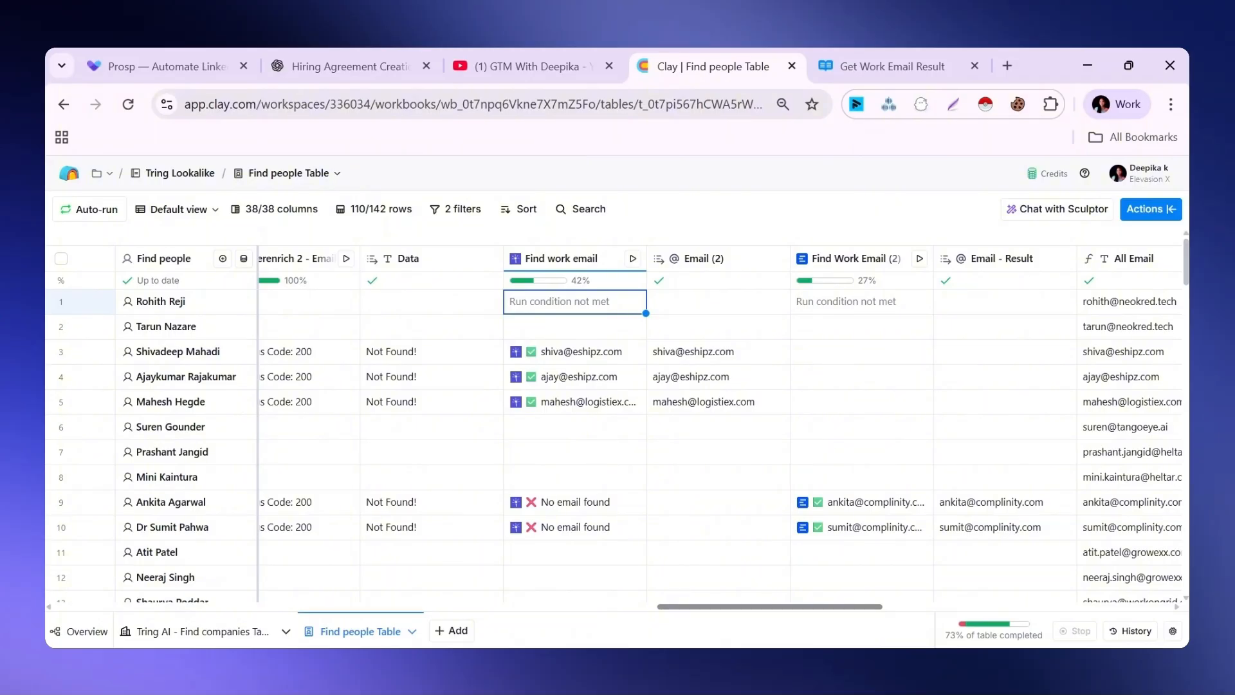
Examine the Enrow action and account in the Find Work Email (2) column's settings, and close them without saving
drag(672, 608, 814, 607)
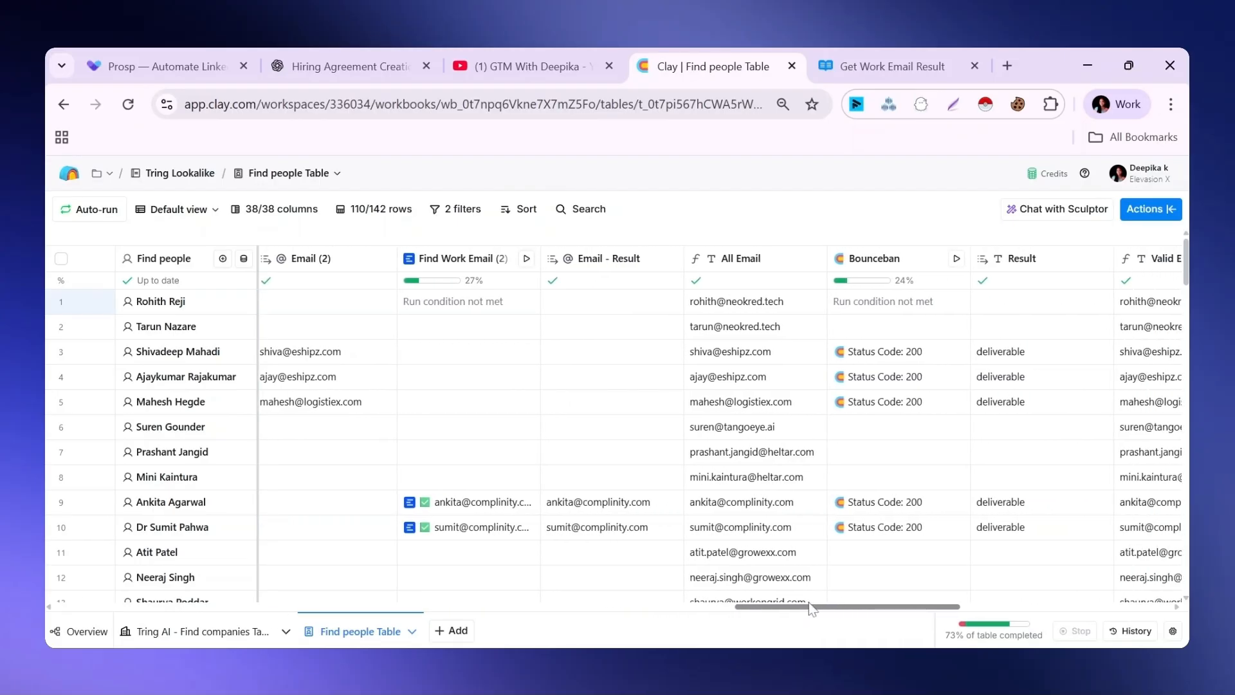
click(457, 258)
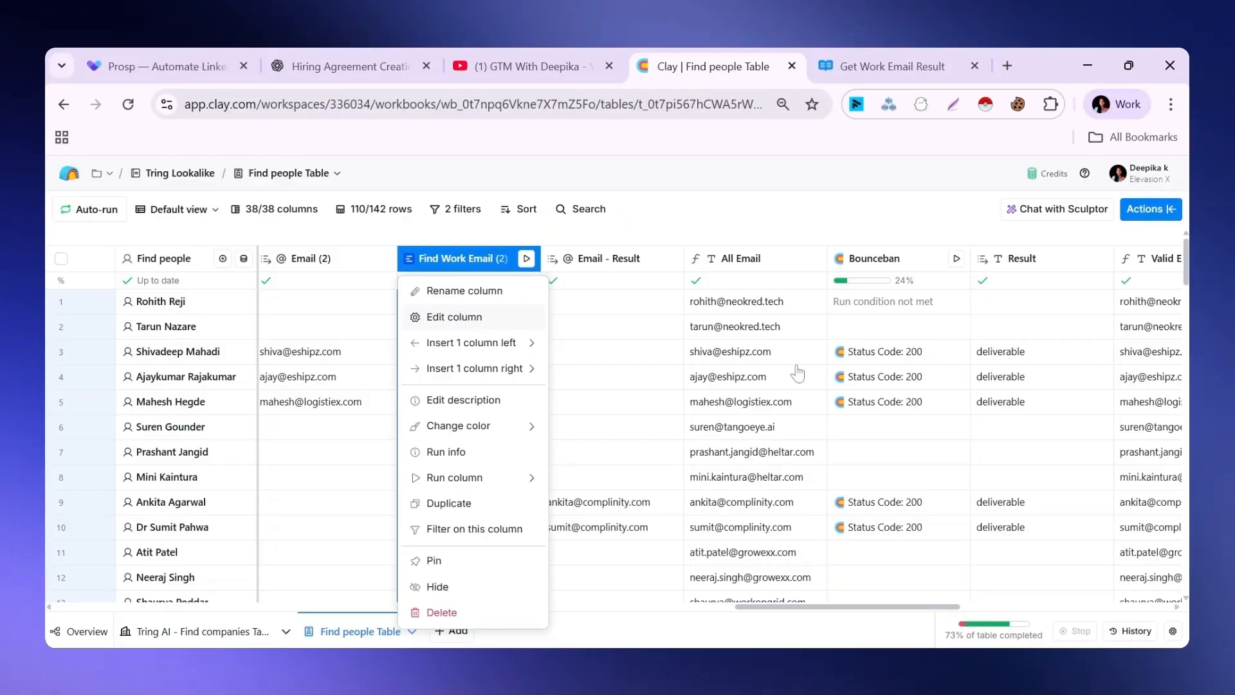
click(458, 317)
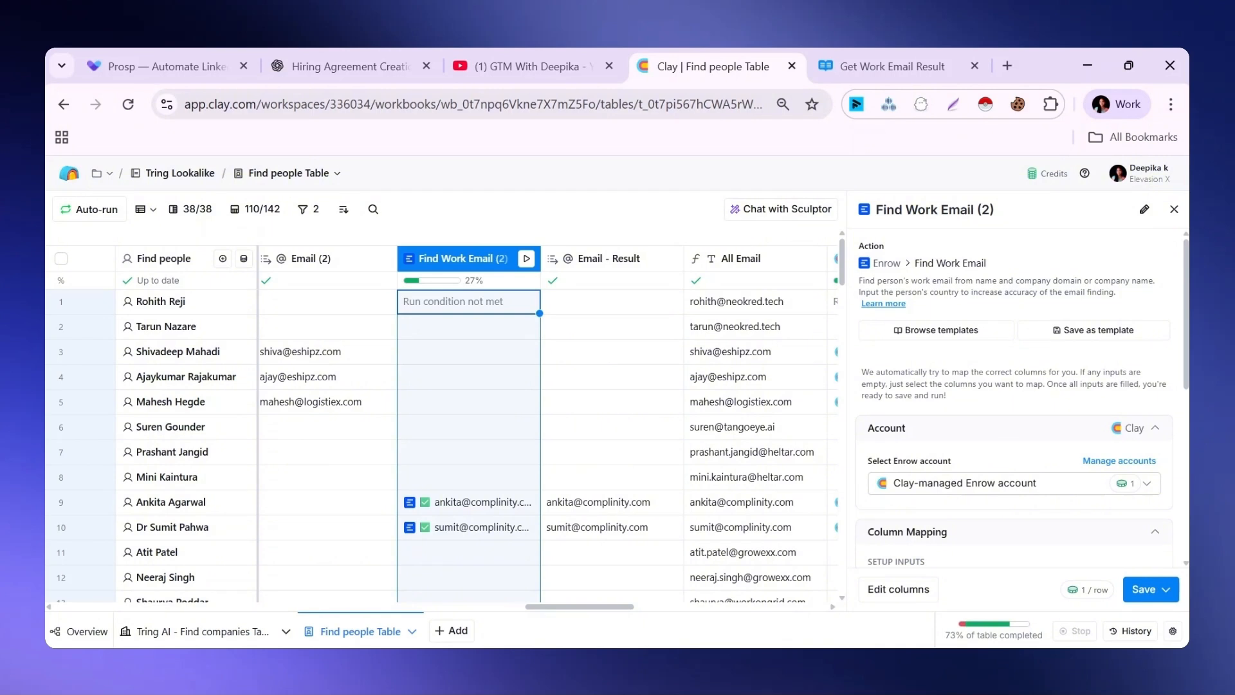
click(1173, 211)
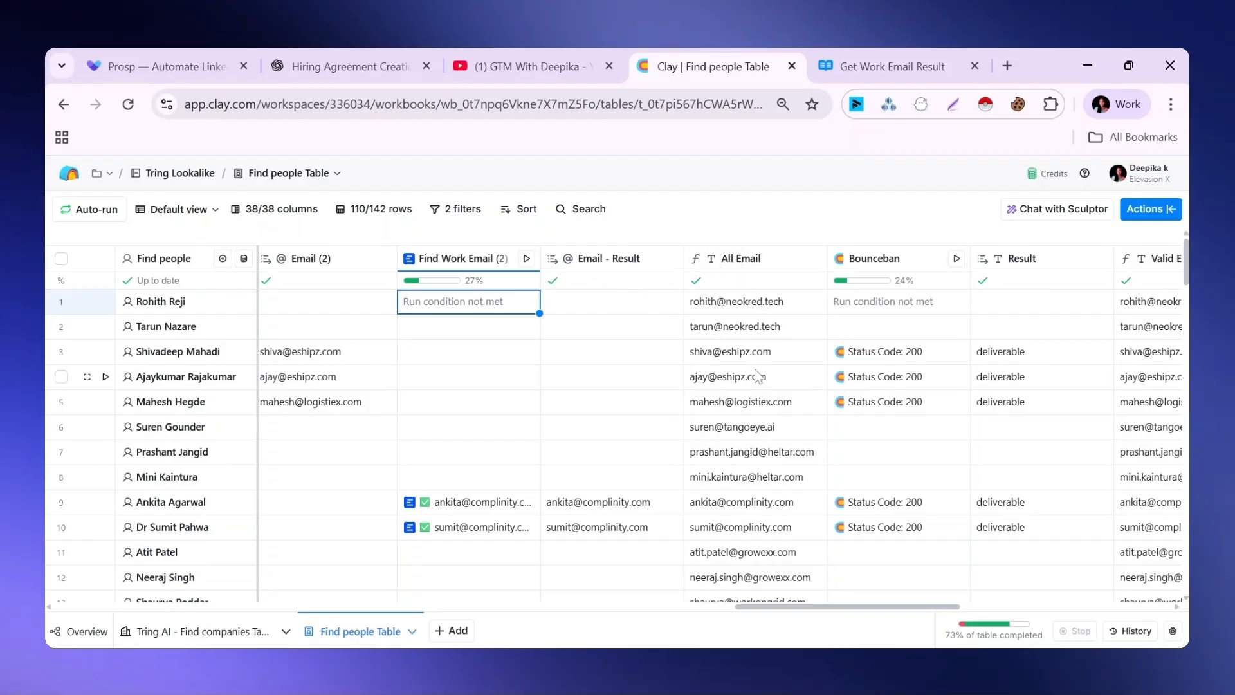
Examine the All Email column's formula that joins the email result columns, including its AI formula option
click(735, 265)
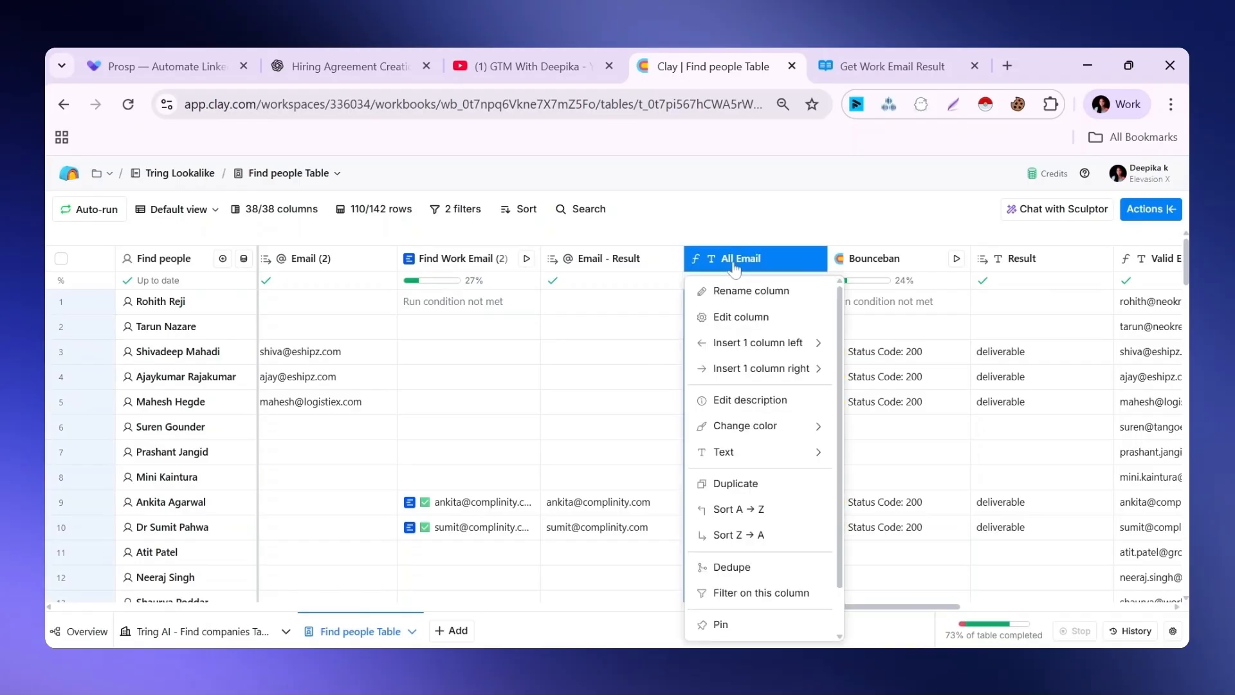
click(734, 315)
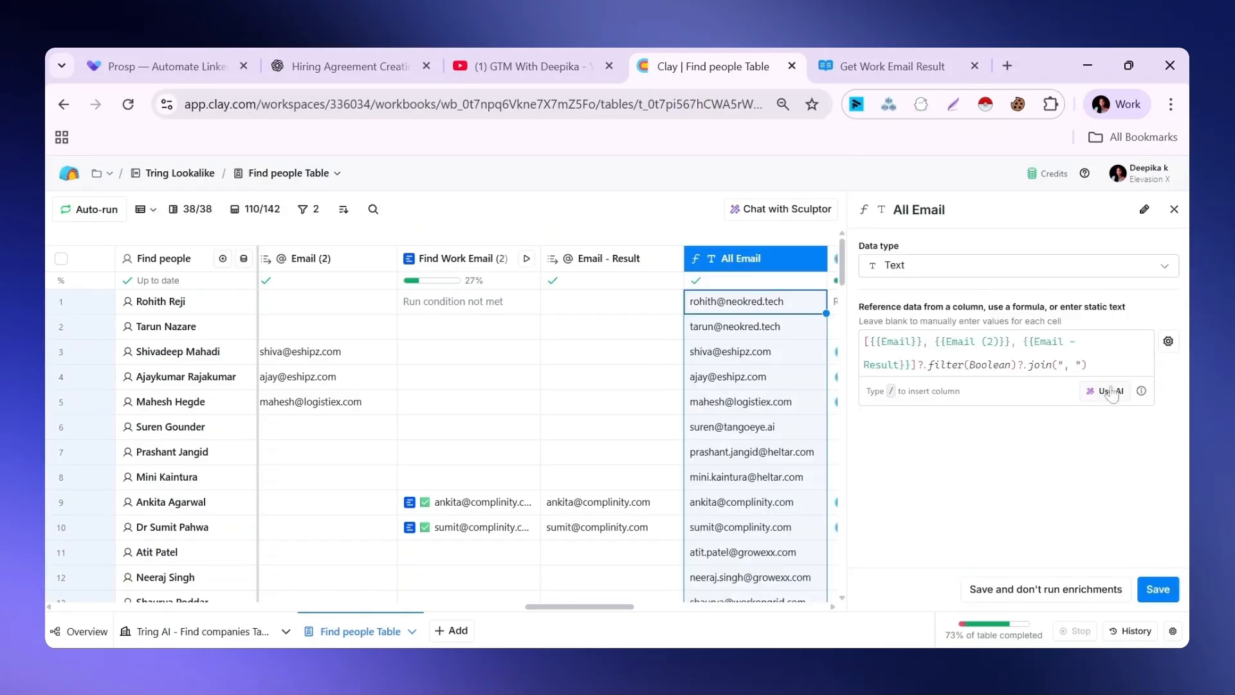
click(1111, 392)
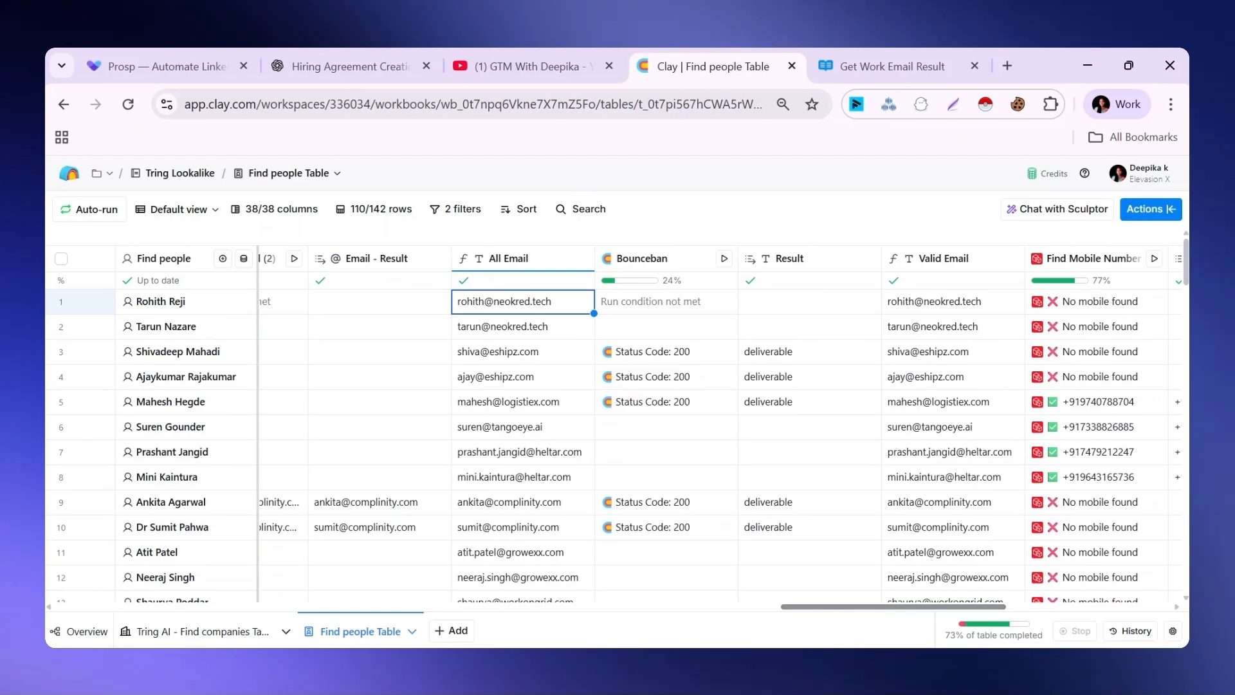
Examine the Bounceban column's HTTP API method, endpoint, email query parameter and Authorization header
click(653, 263)
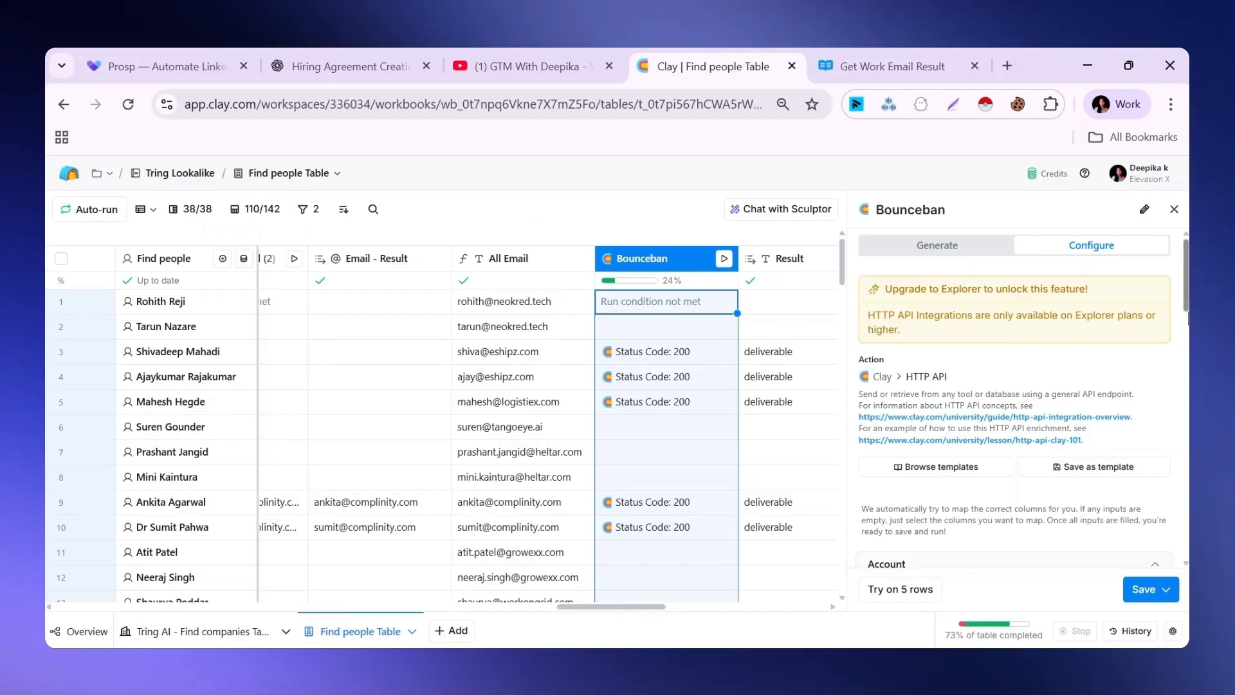
scroll(1016, 346, down, 5)
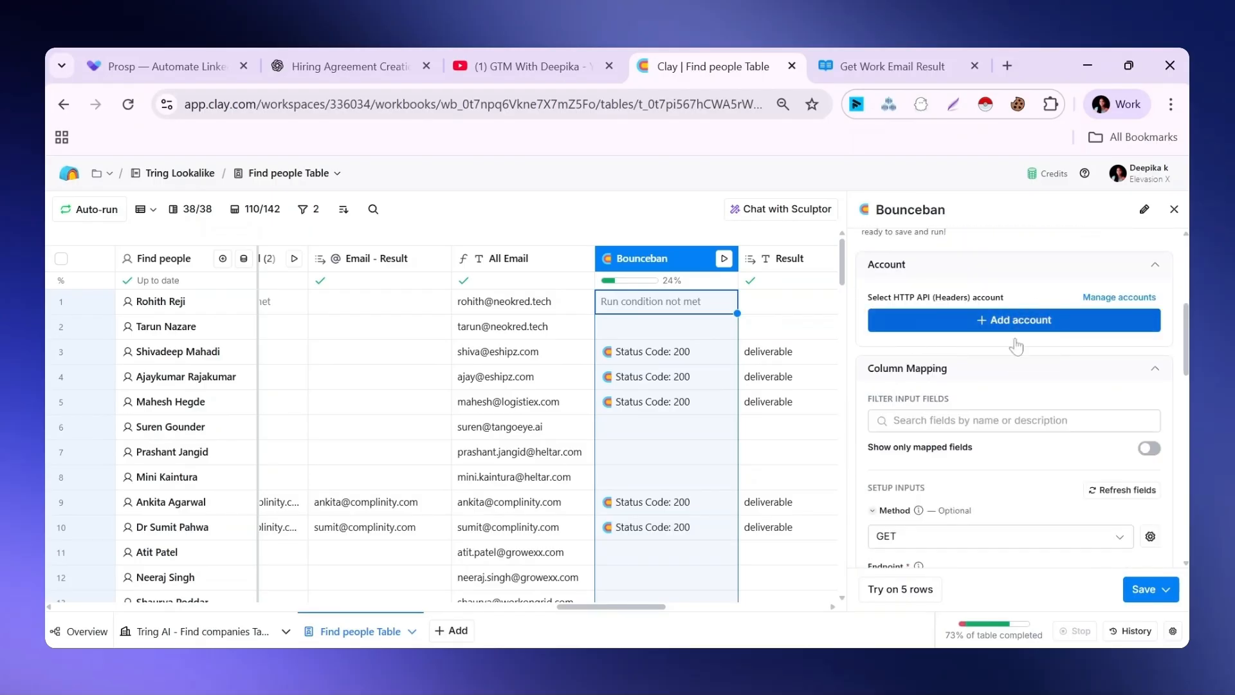
scroll(1187, 357, down, 4)
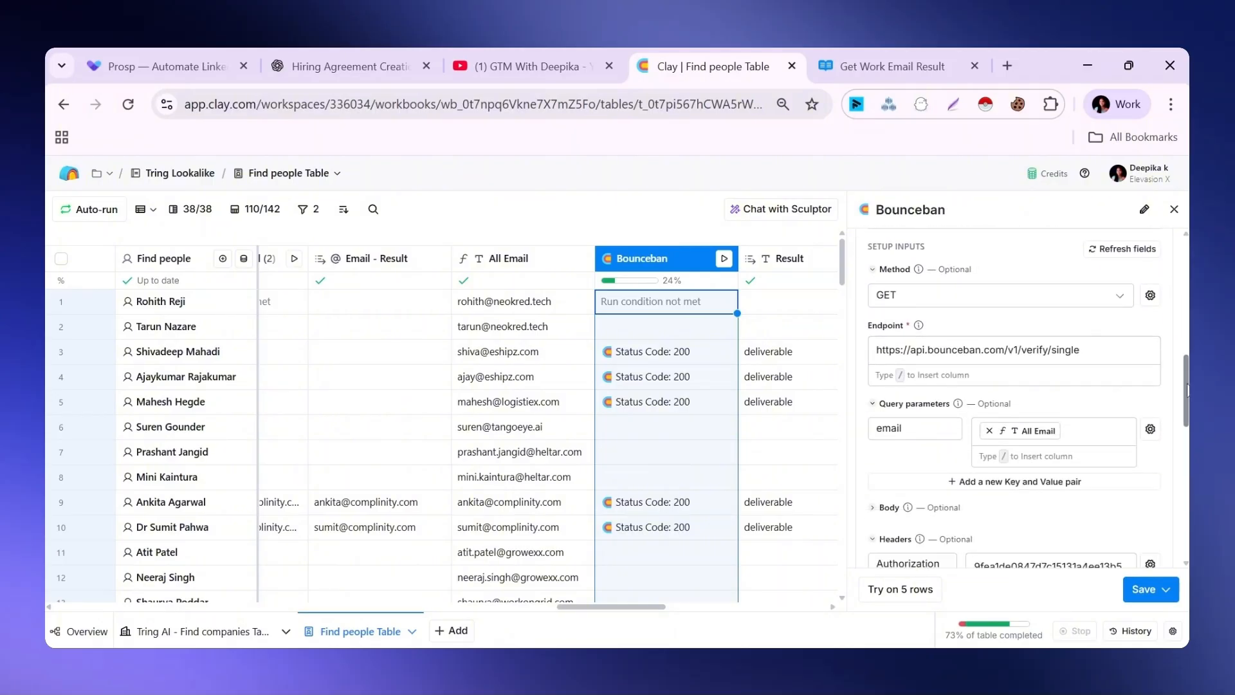
scroll(1186, 389, down, 2)
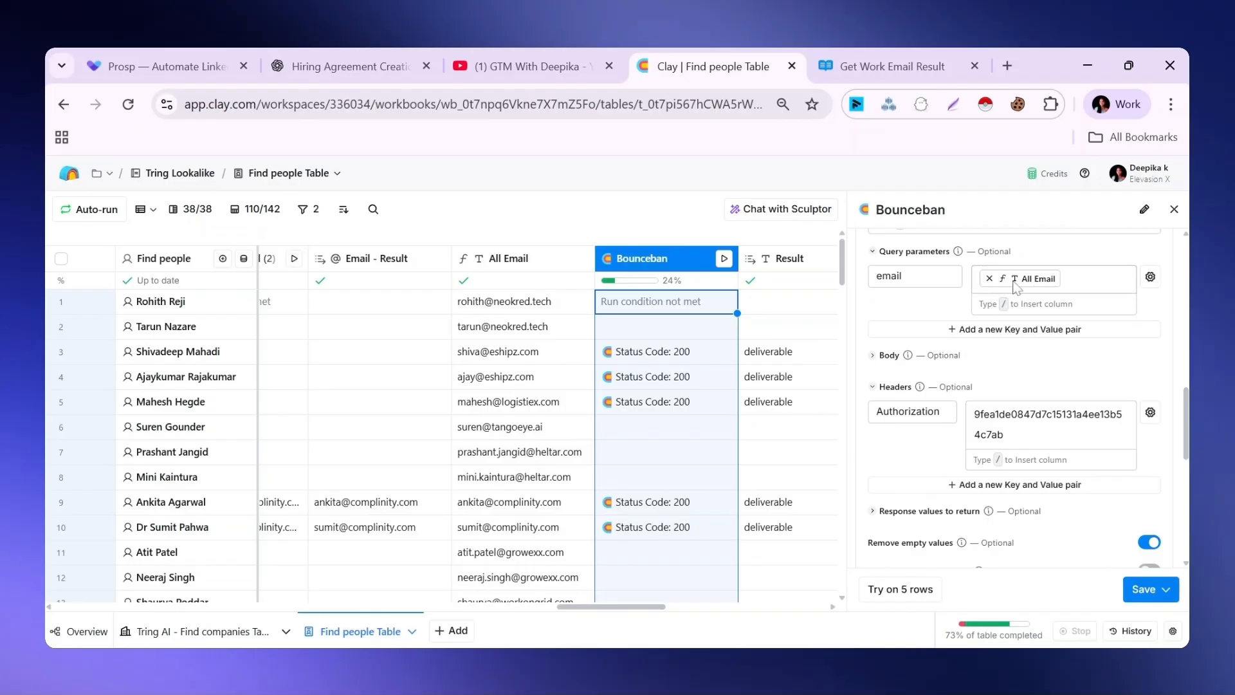
scroll(1188, 415, down, 2)
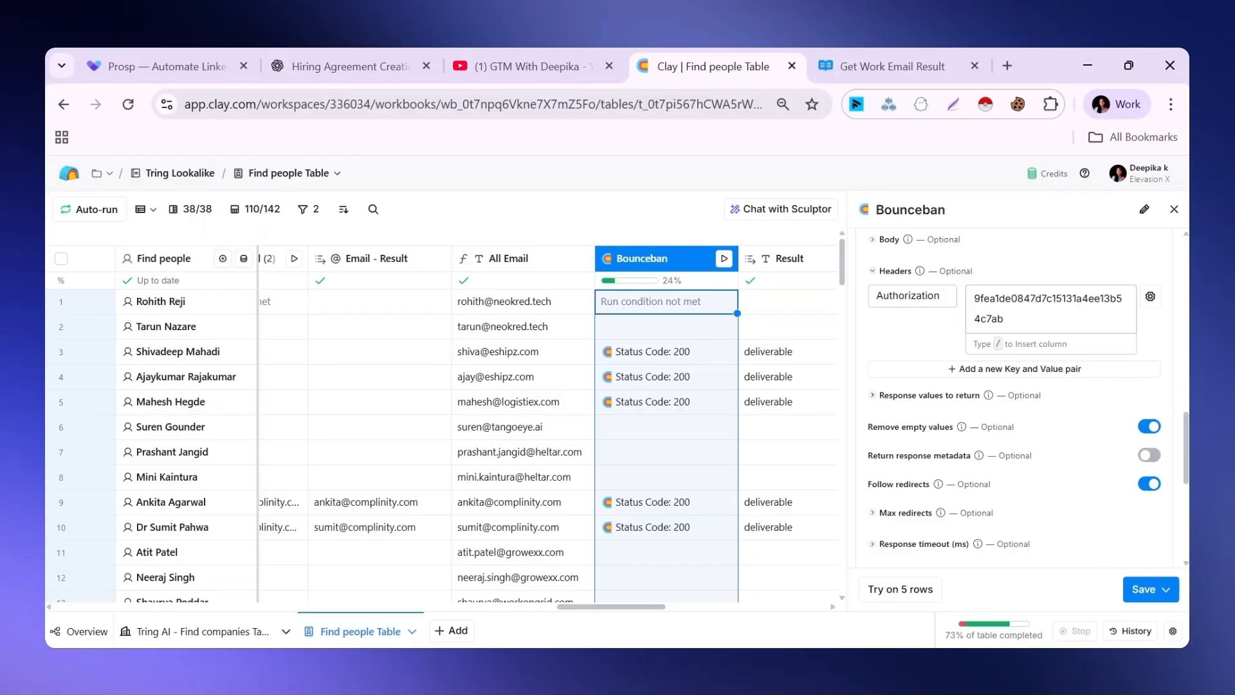
Examine the Bounceban column's retry options and run settings, and inspect its Email Status run condition in the formula generator
scroll(1186, 444, down, 2)
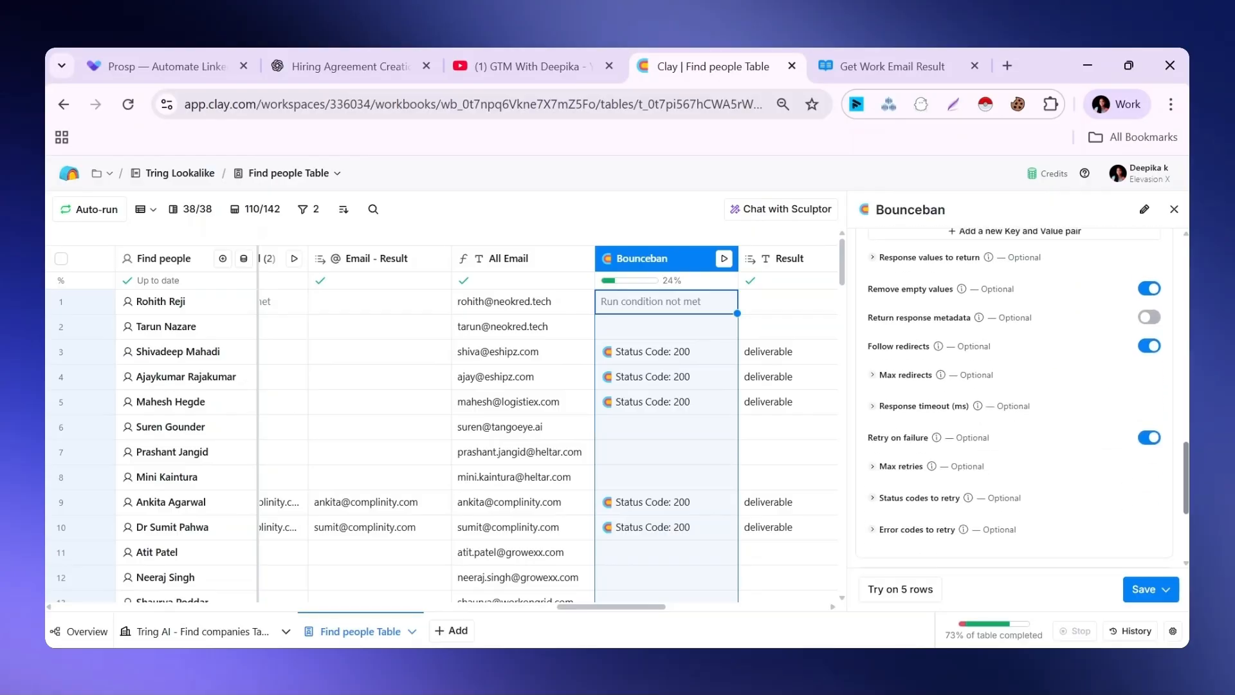
scroll(1186, 539, down, 3)
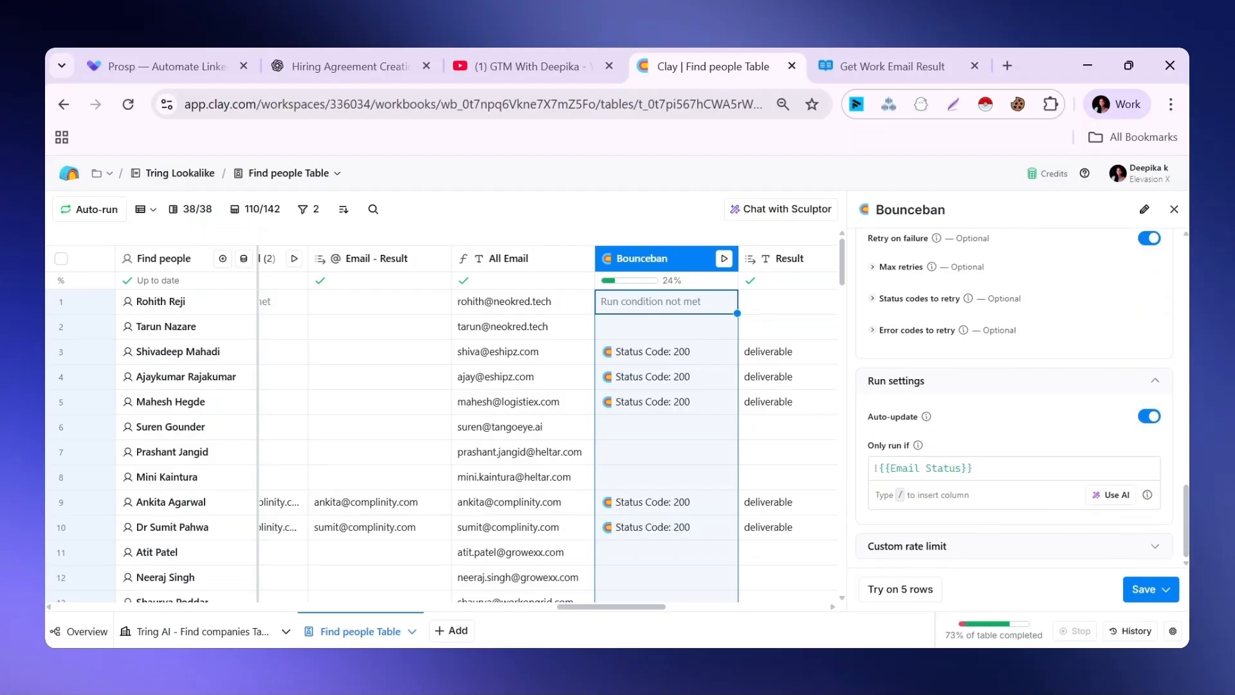
click(1100, 496)
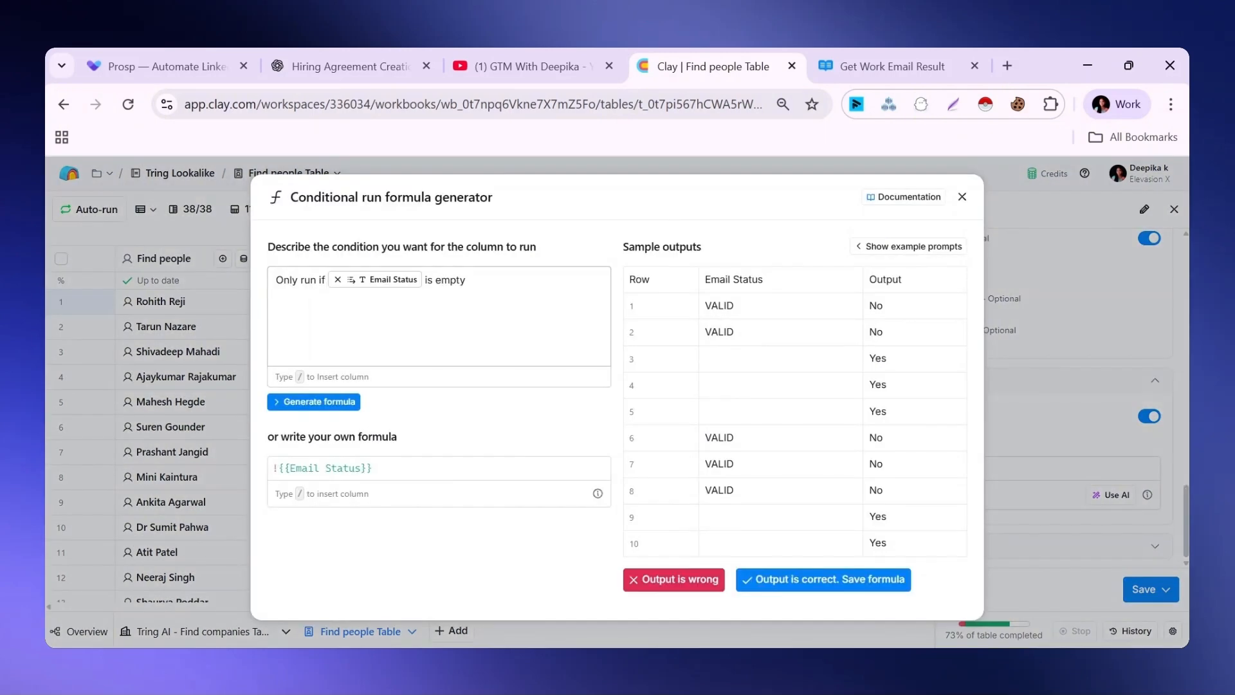
mouse_move(383, 287)
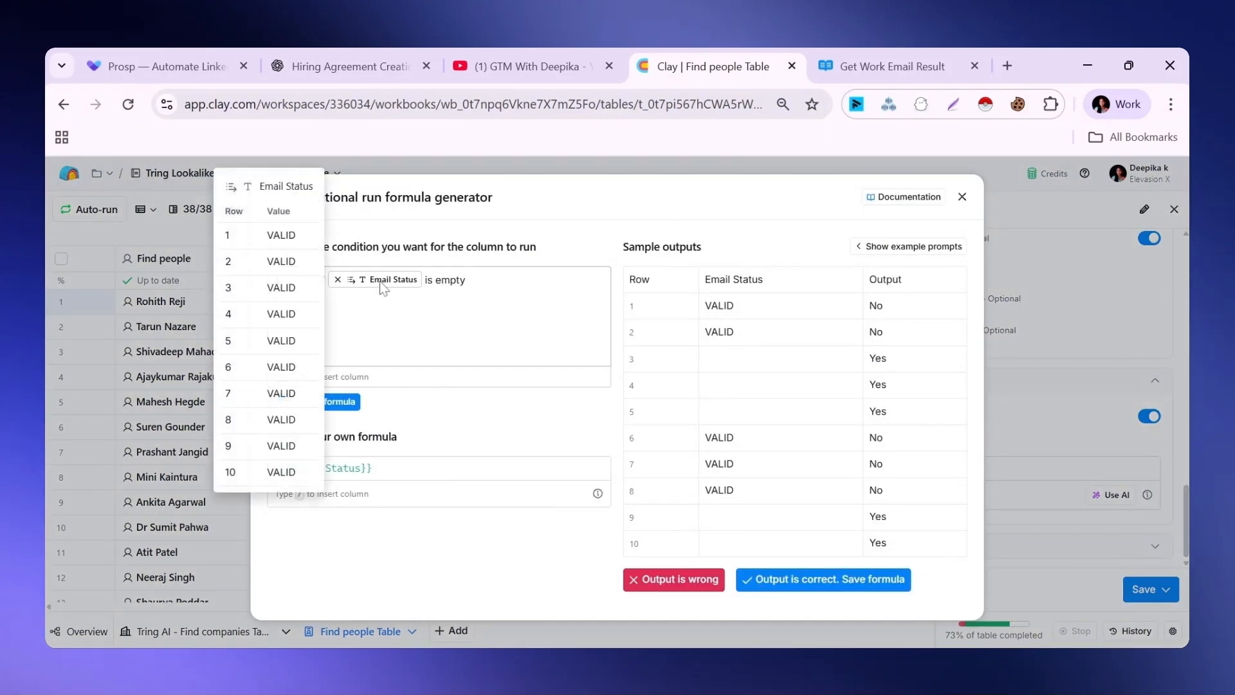
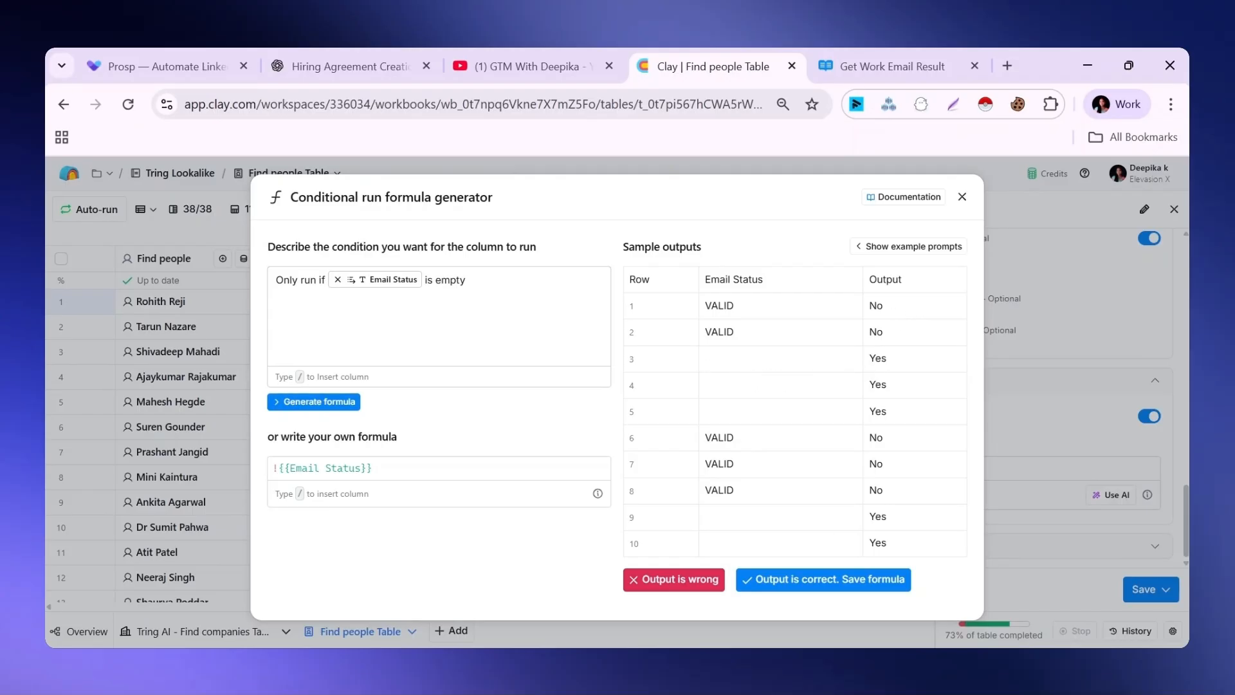
Close the Bounceban settings and examine the Valid Email column's formula and its written description in the formula generator
click(963, 197)
key(Escape)
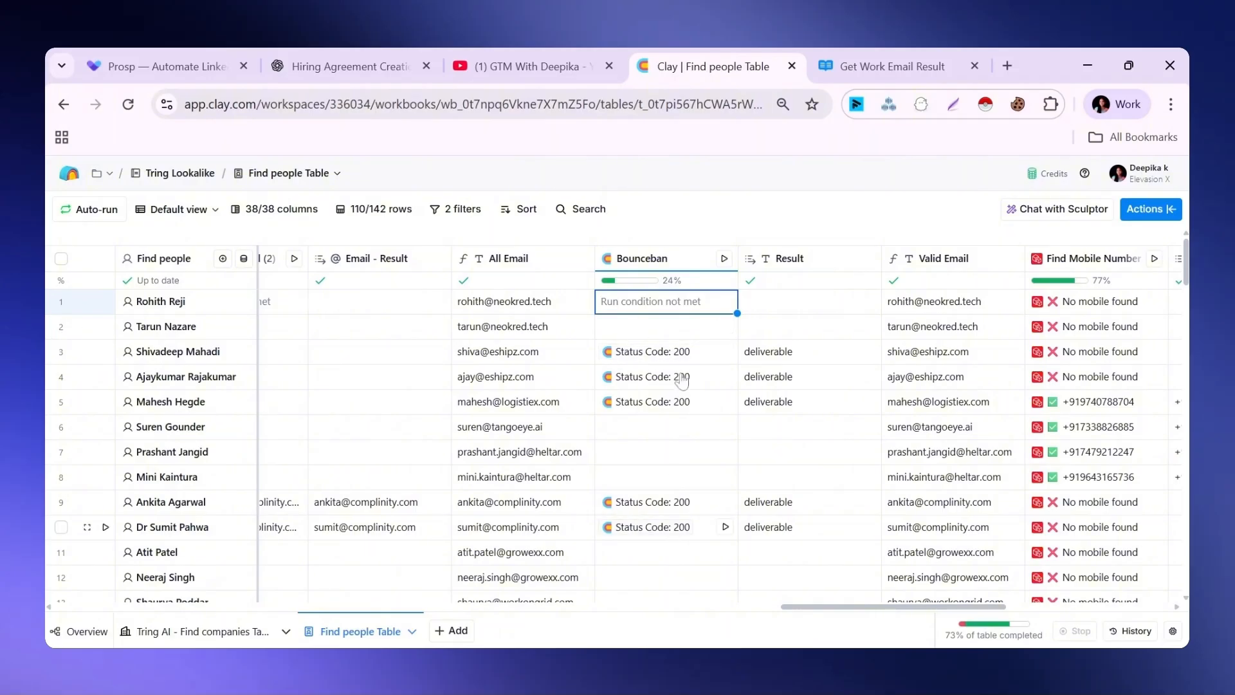
scroll(797, 611, right, 5)
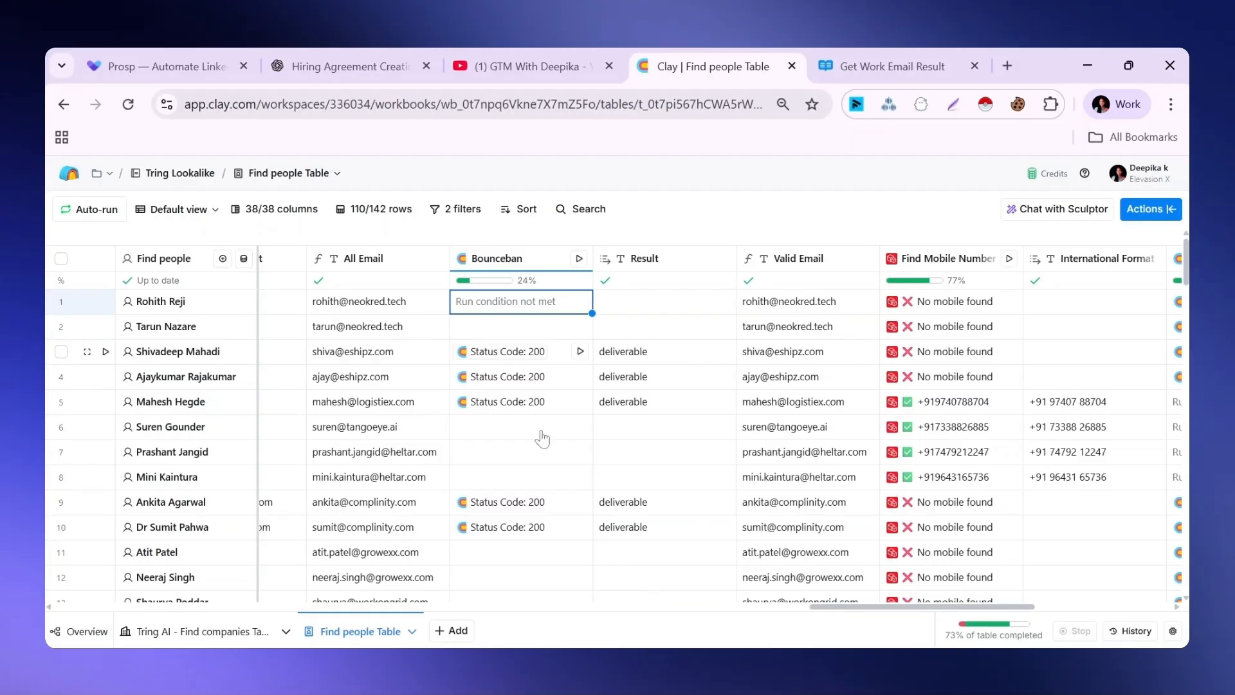
drag(1187, 271, 1188, 307)
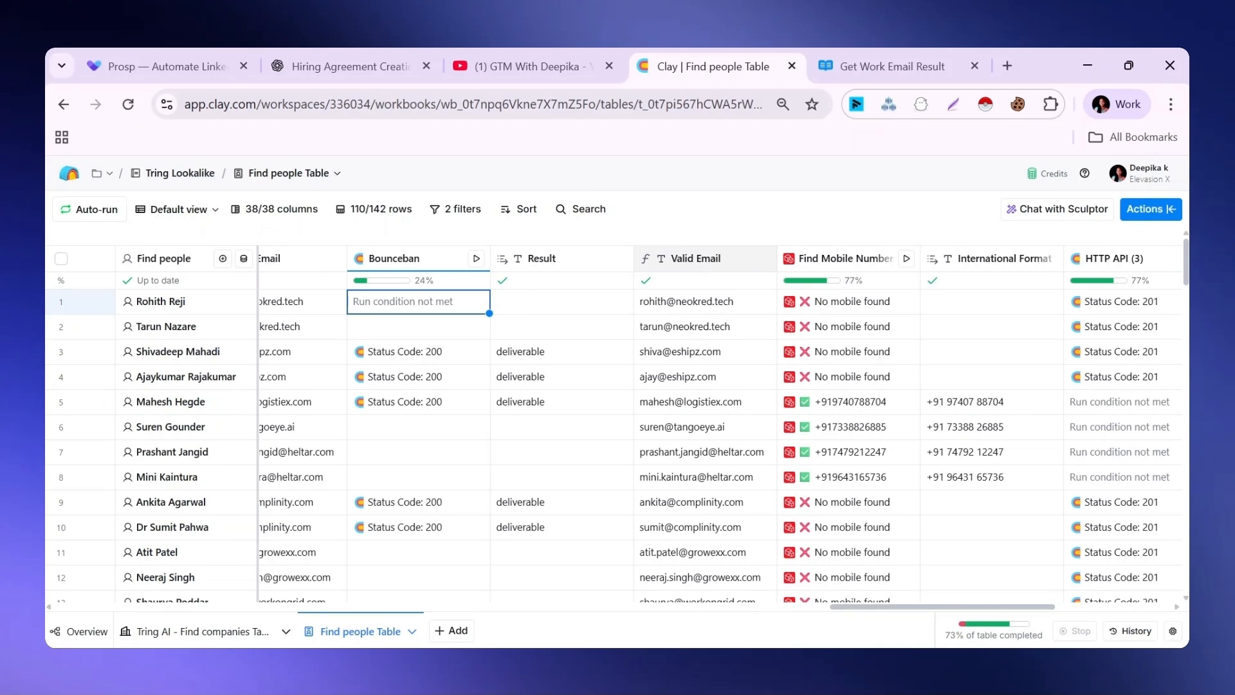
click(694, 258)
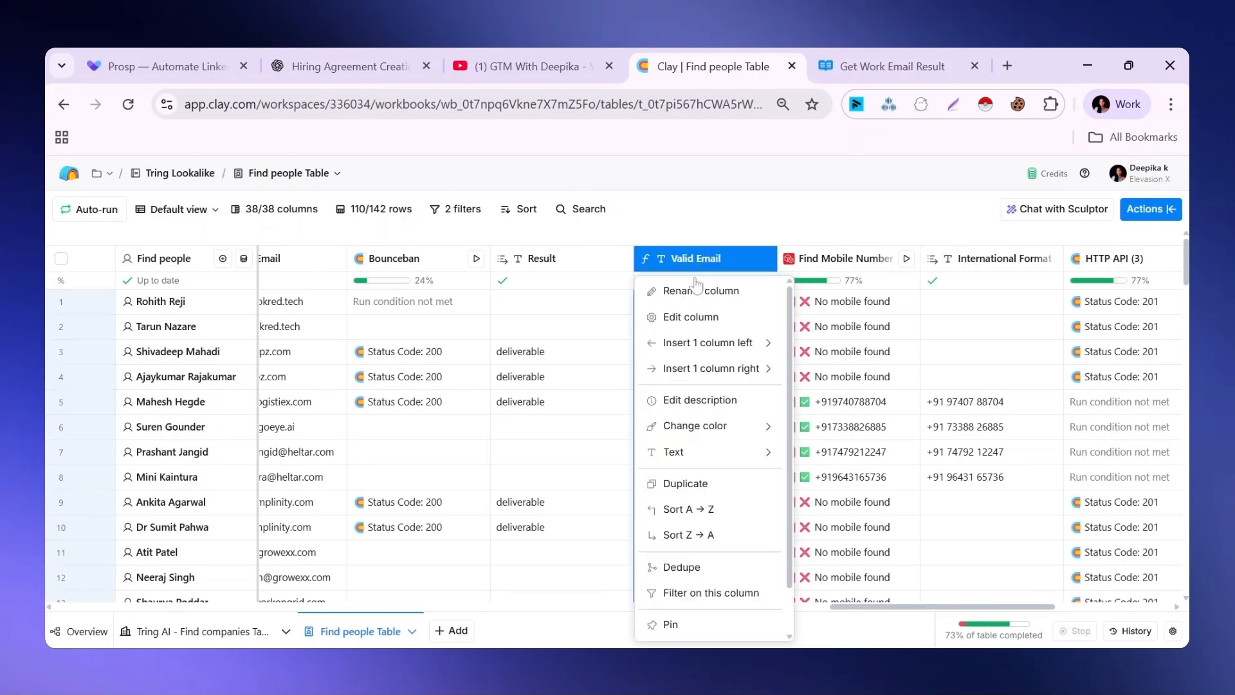
click(692, 317)
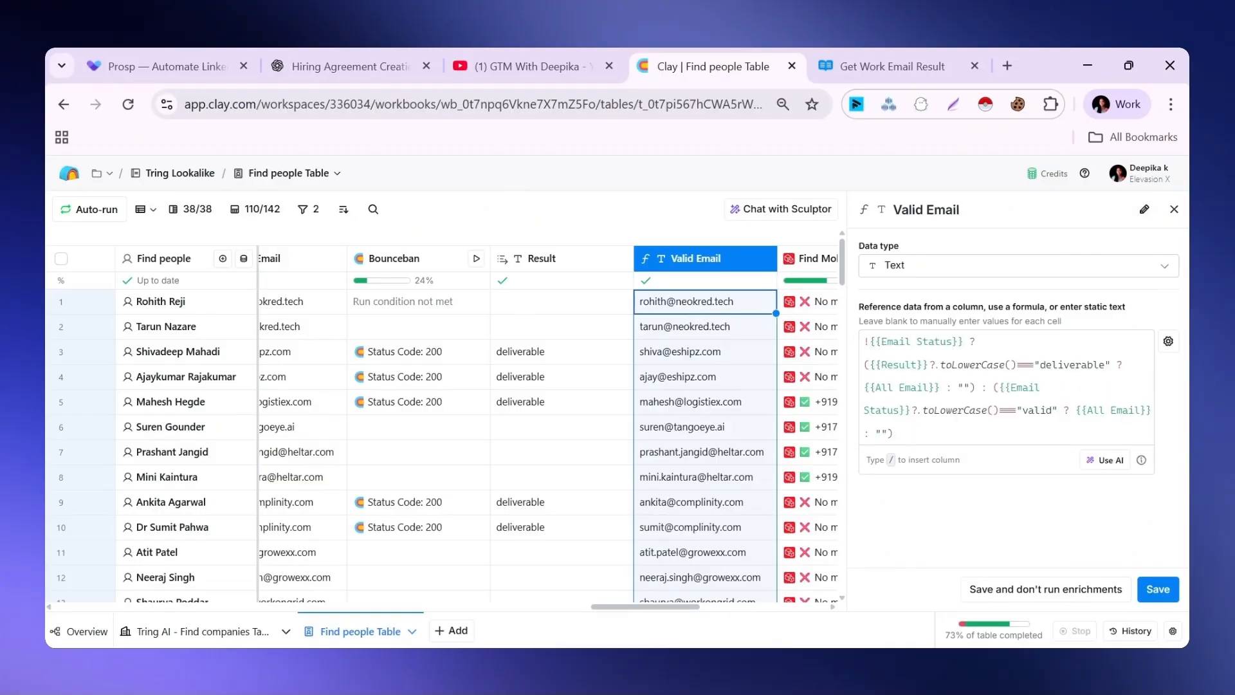
click(1109, 461)
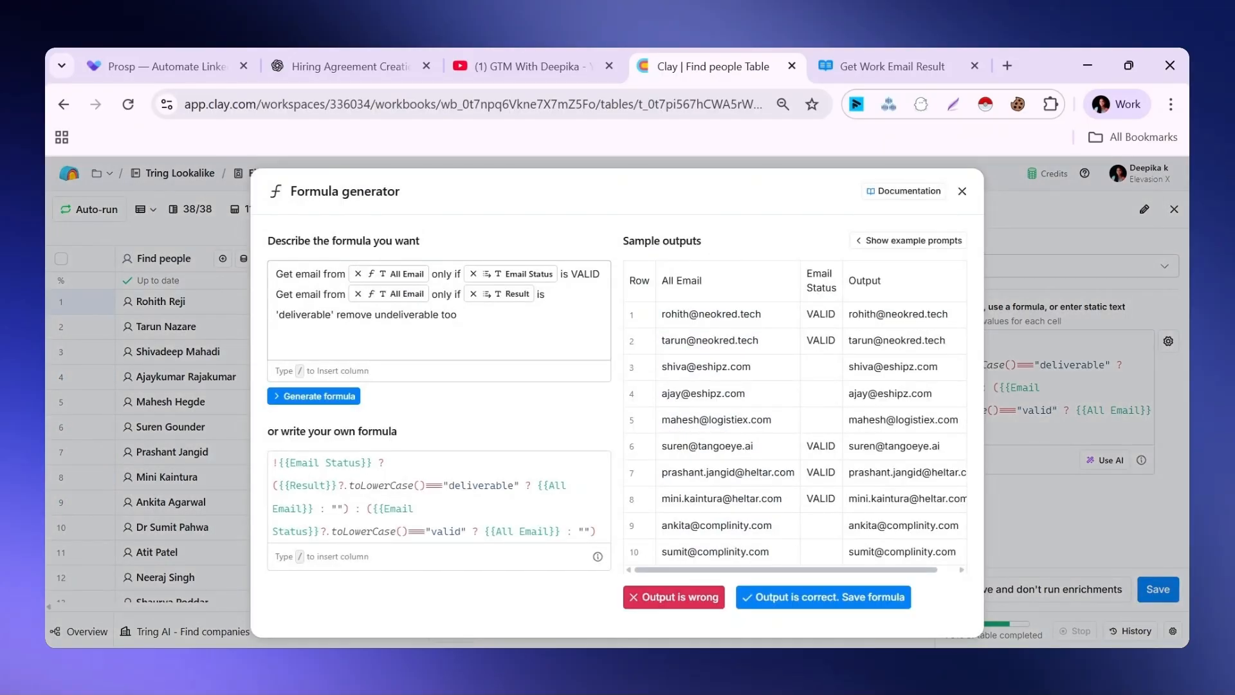
mouse_move(408, 276)
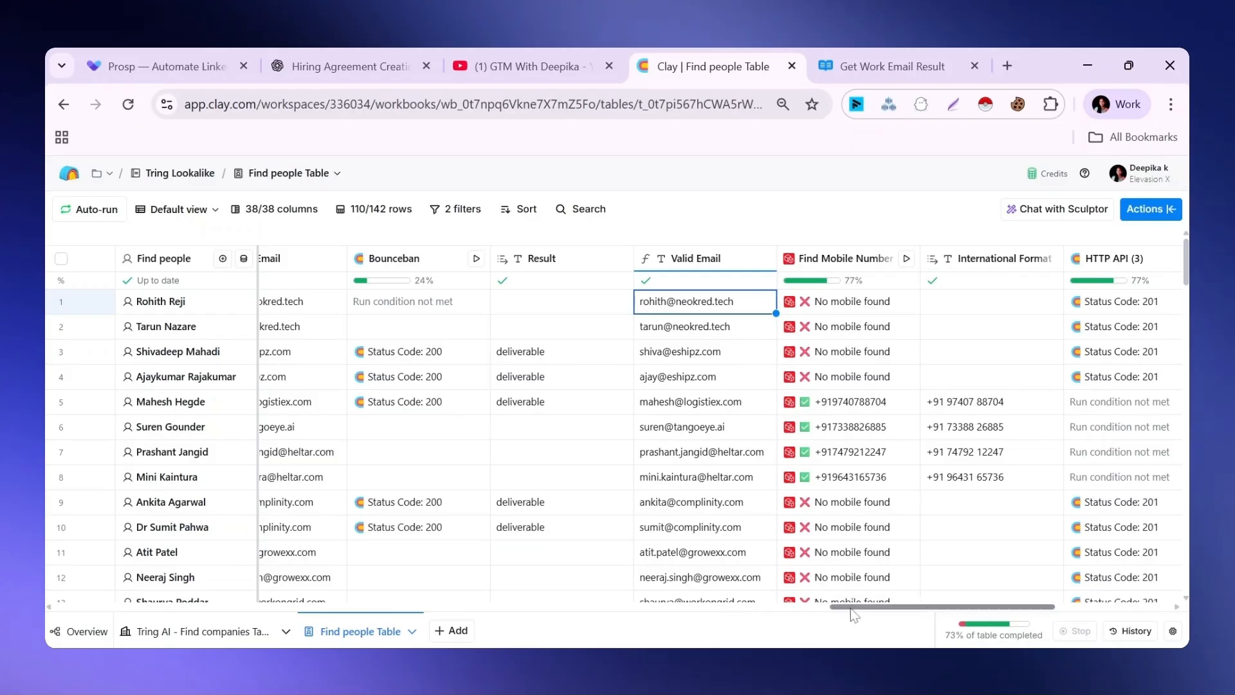
Examine the Find Mobile Number column's Prospeo action, account selection, LinkedIn Profile mapping and run settings
drag(851, 608, 931, 608)
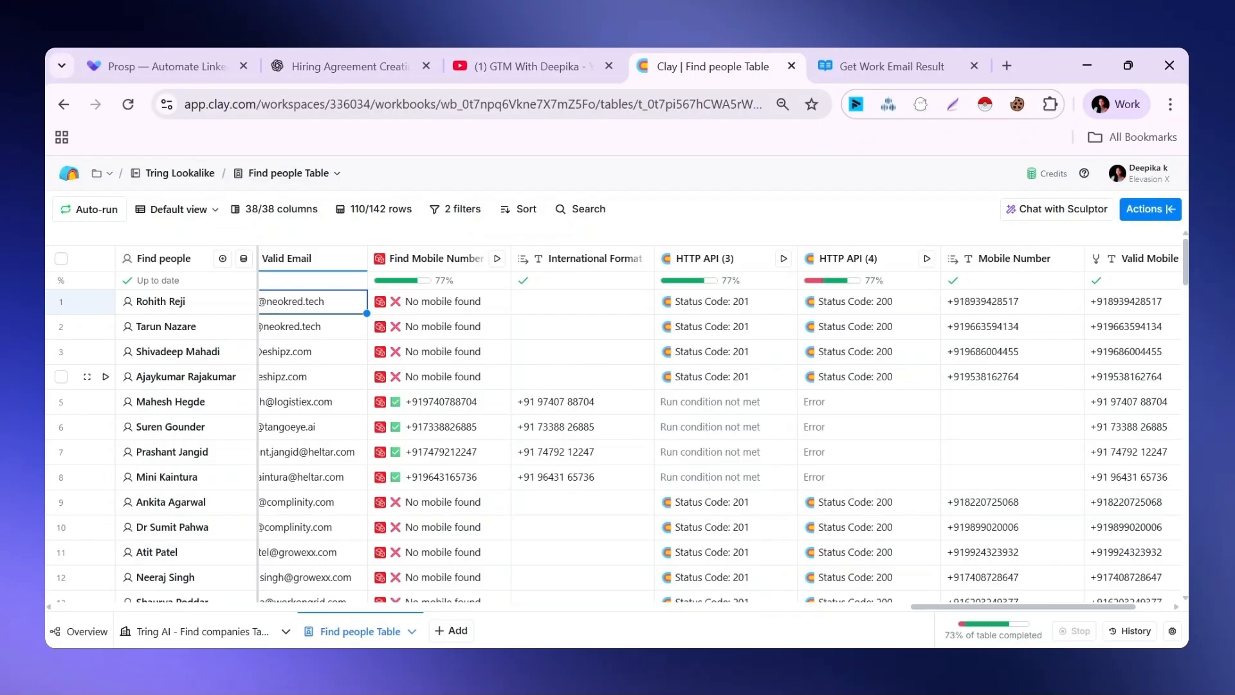
click(433, 259)
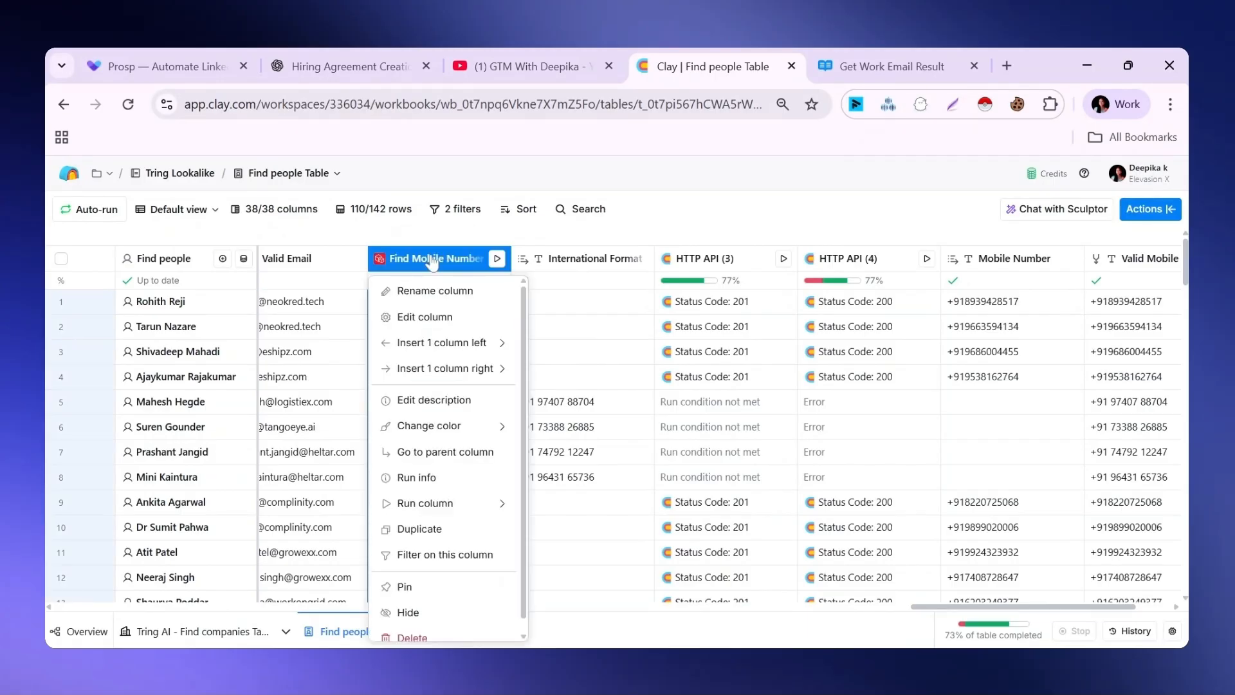
click(419, 322)
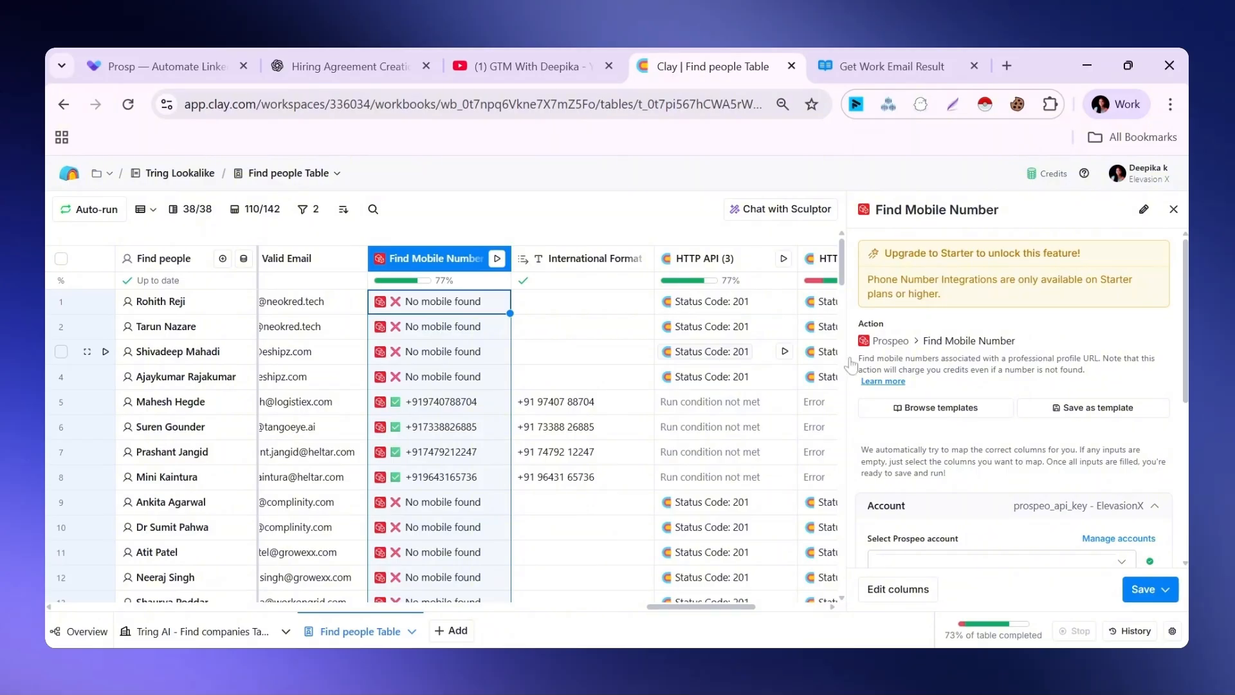
scroll(901, 374, down, 2)
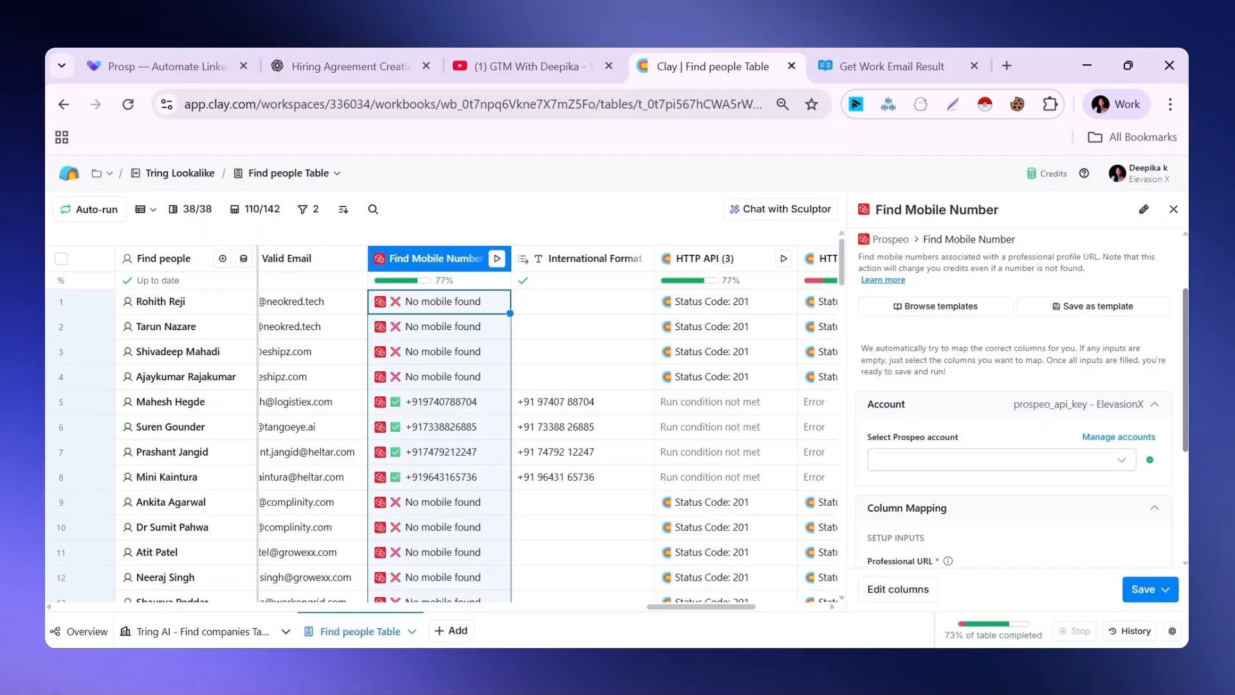
scroll(1111, 308, down, 3)
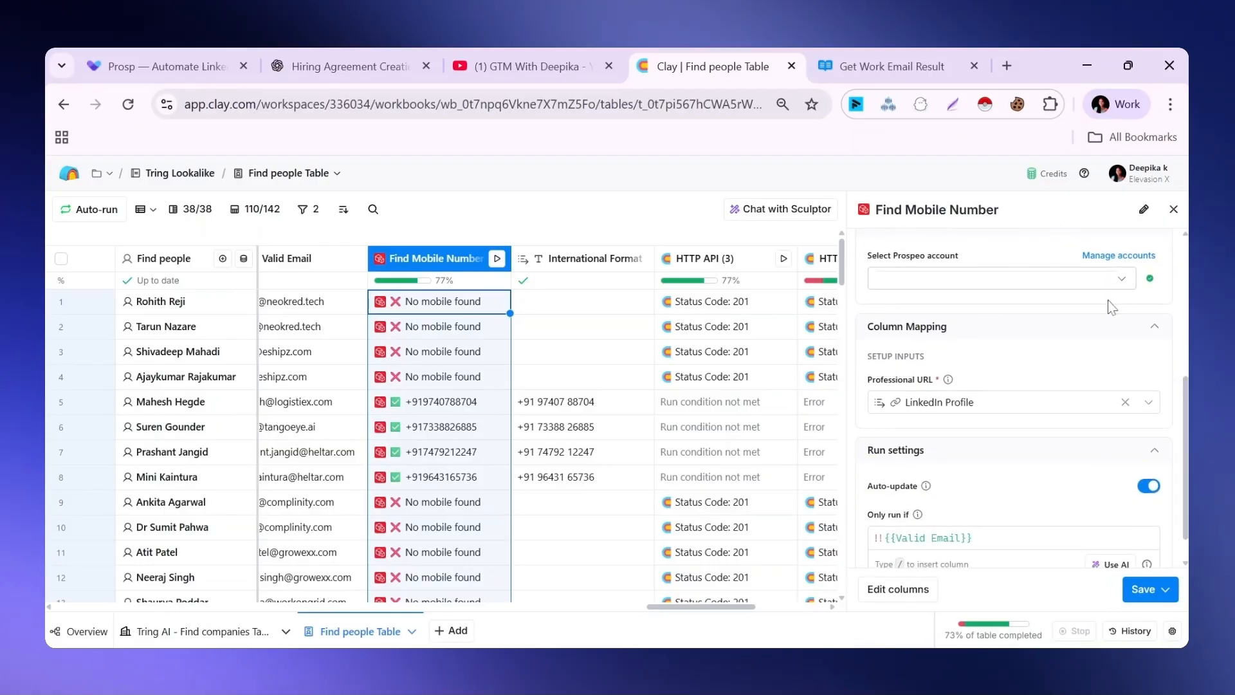
scroll(1029, 360, down, 1)
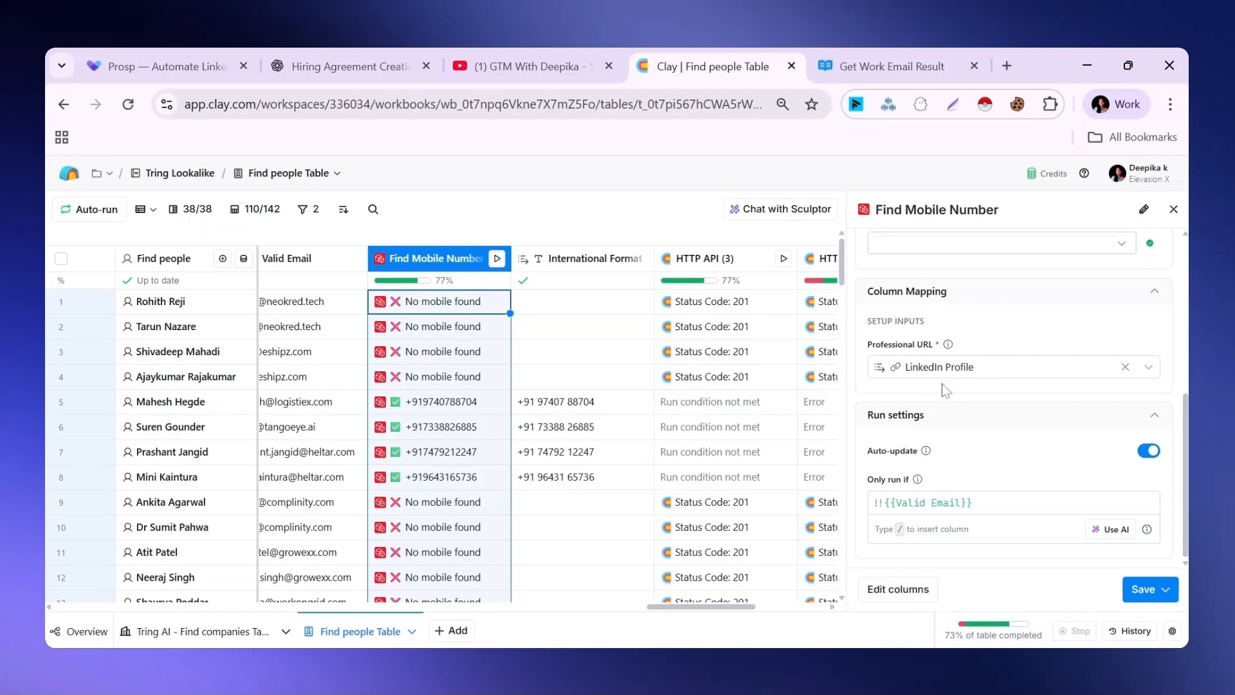
mouse_move(959, 375)
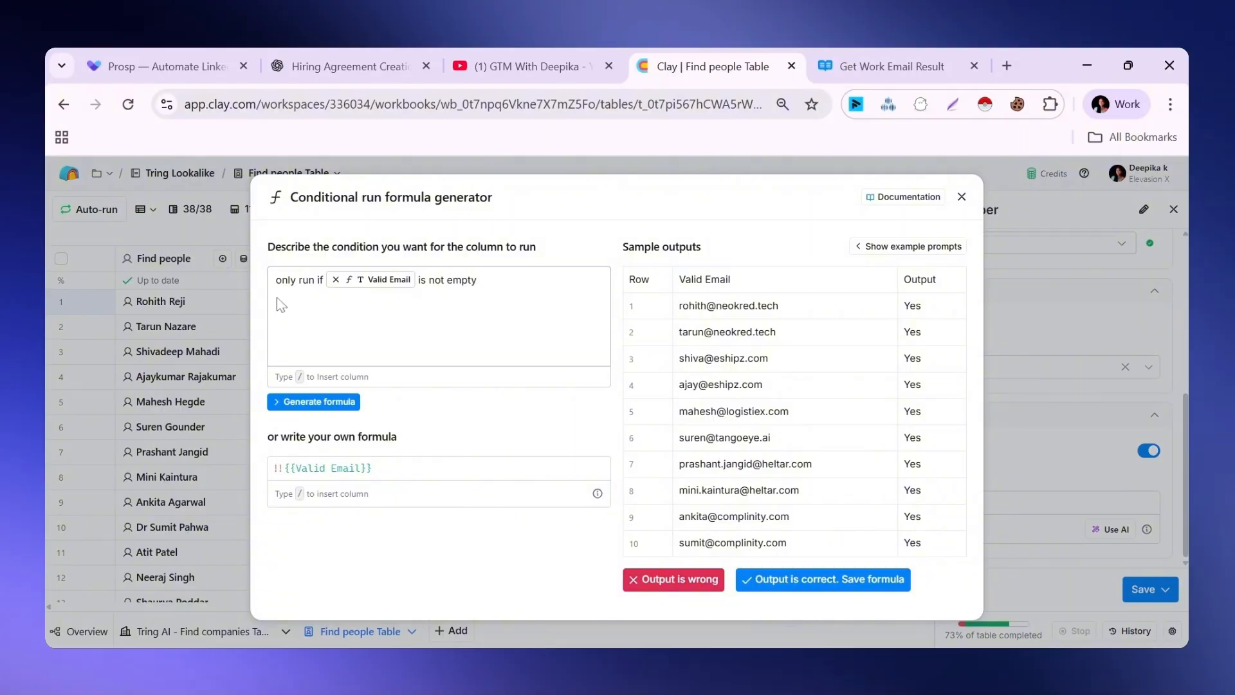
Inspect the Valid Email run condition in the formula generator and the cell details of row 5's mobile number result
mouse_move(377, 286)
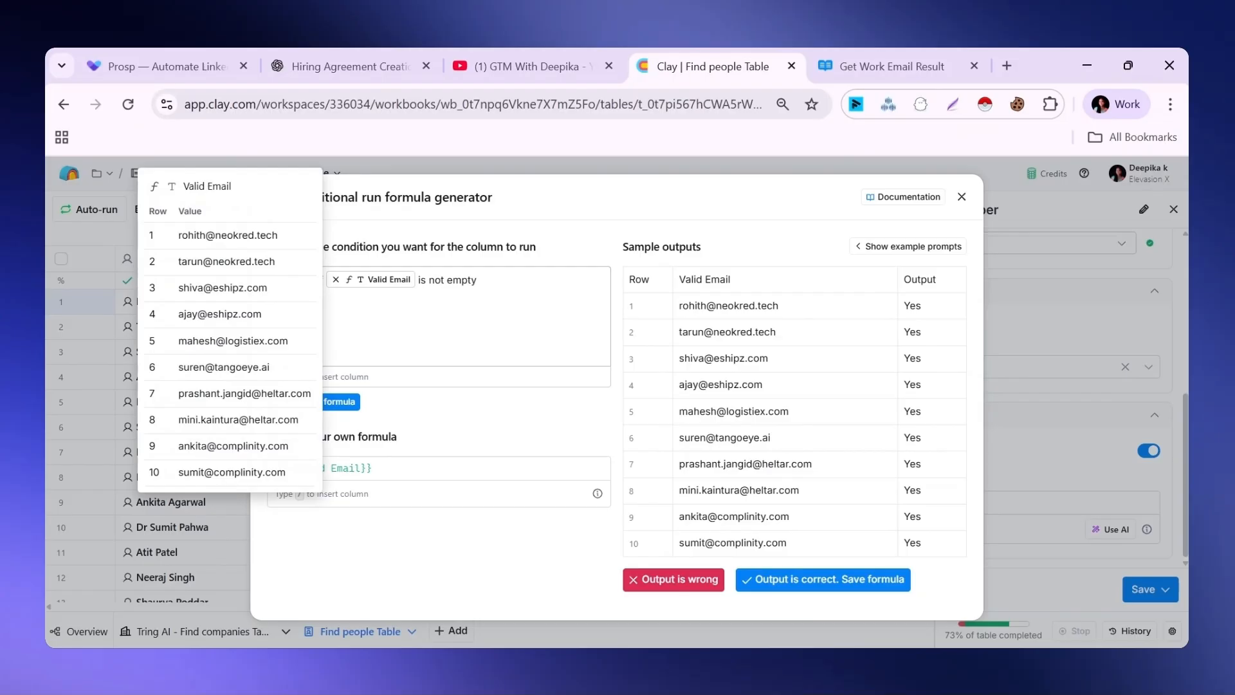
click(823, 579)
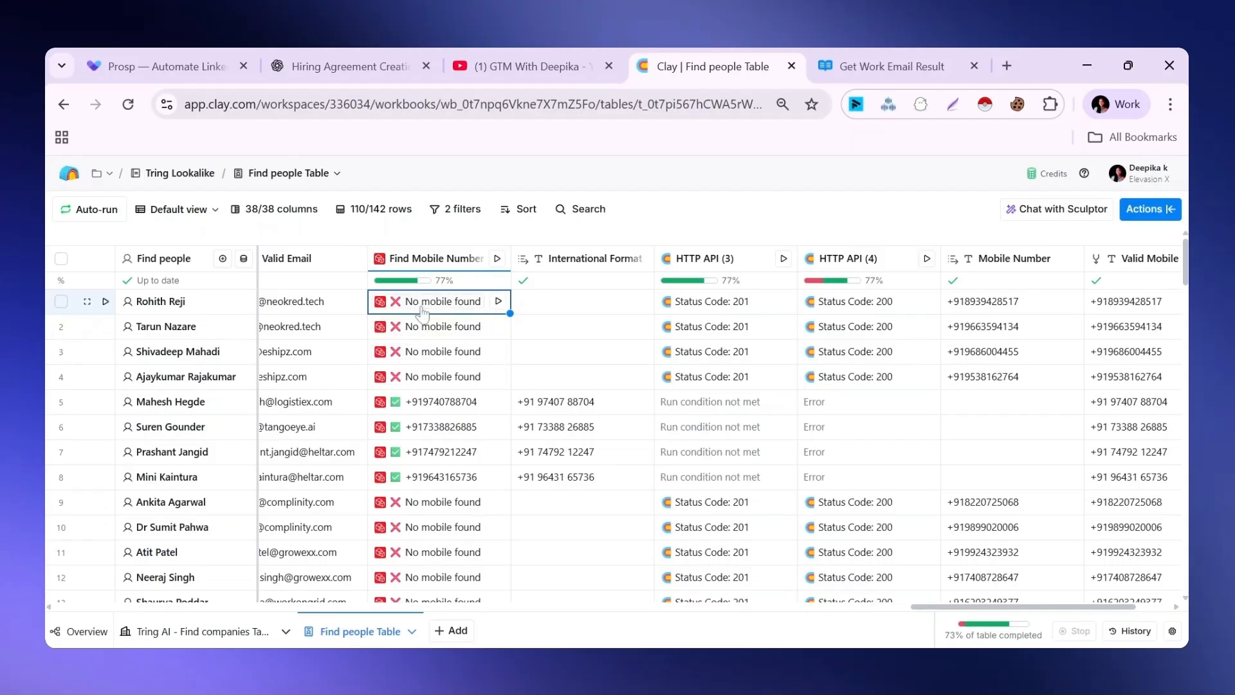
click(434, 402)
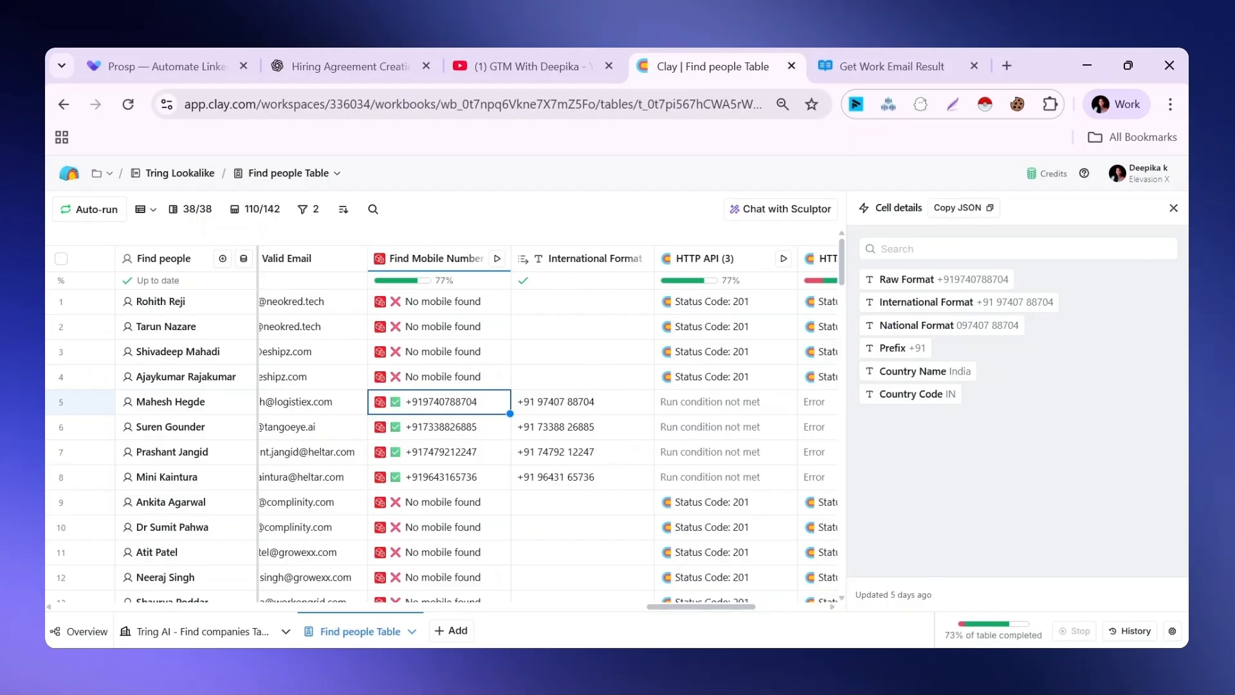
click(1174, 207)
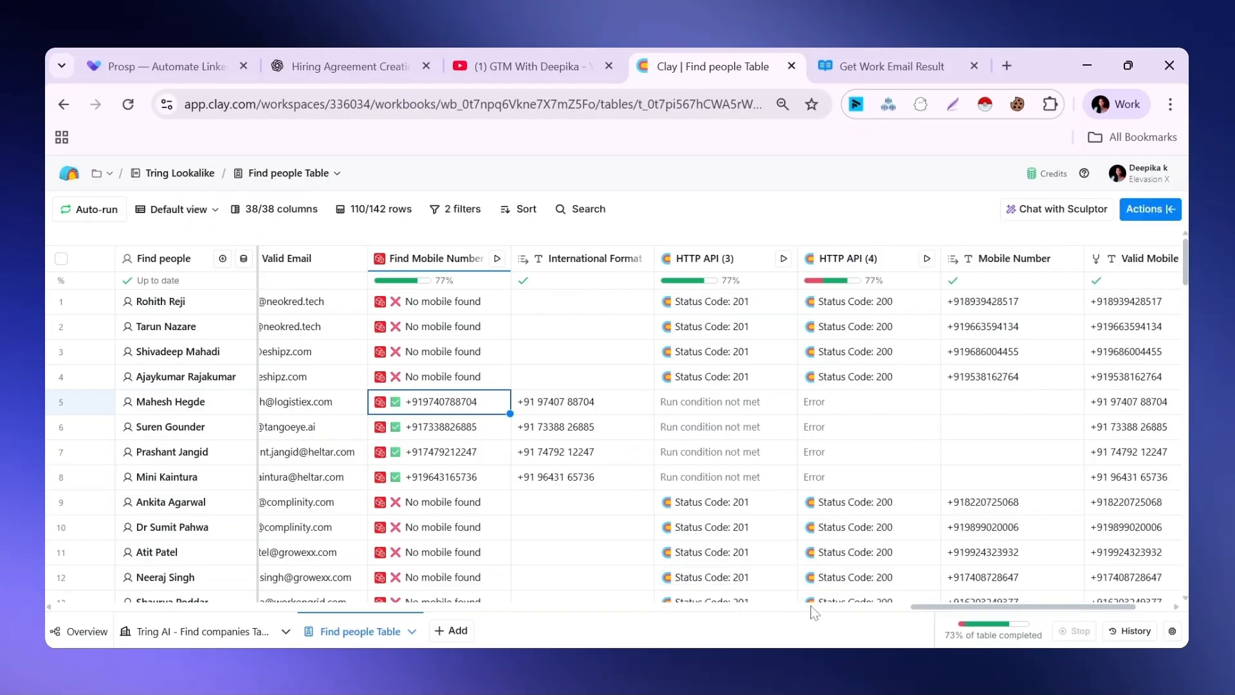
Switch to the BetterEnrich API reference and examine the Find Mobile Phone Number using Waterfall endpoint, its body parameters and cURL request
scroll(886, 605, right, 3)
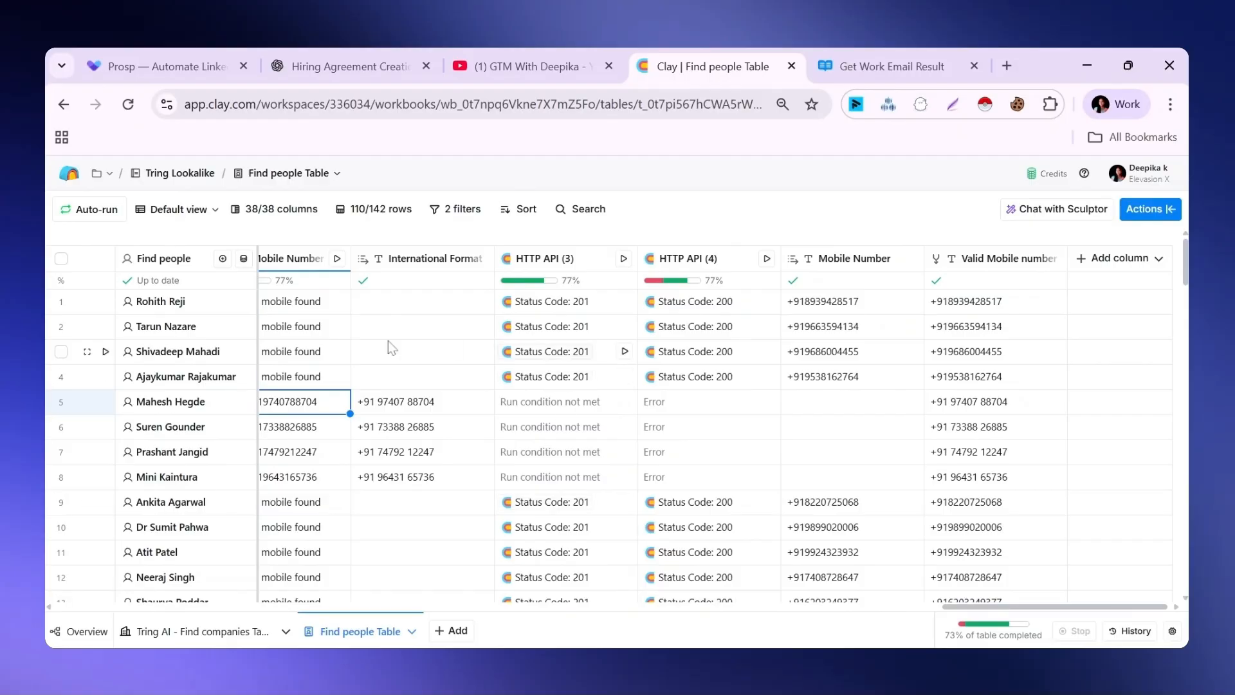
click(533, 256)
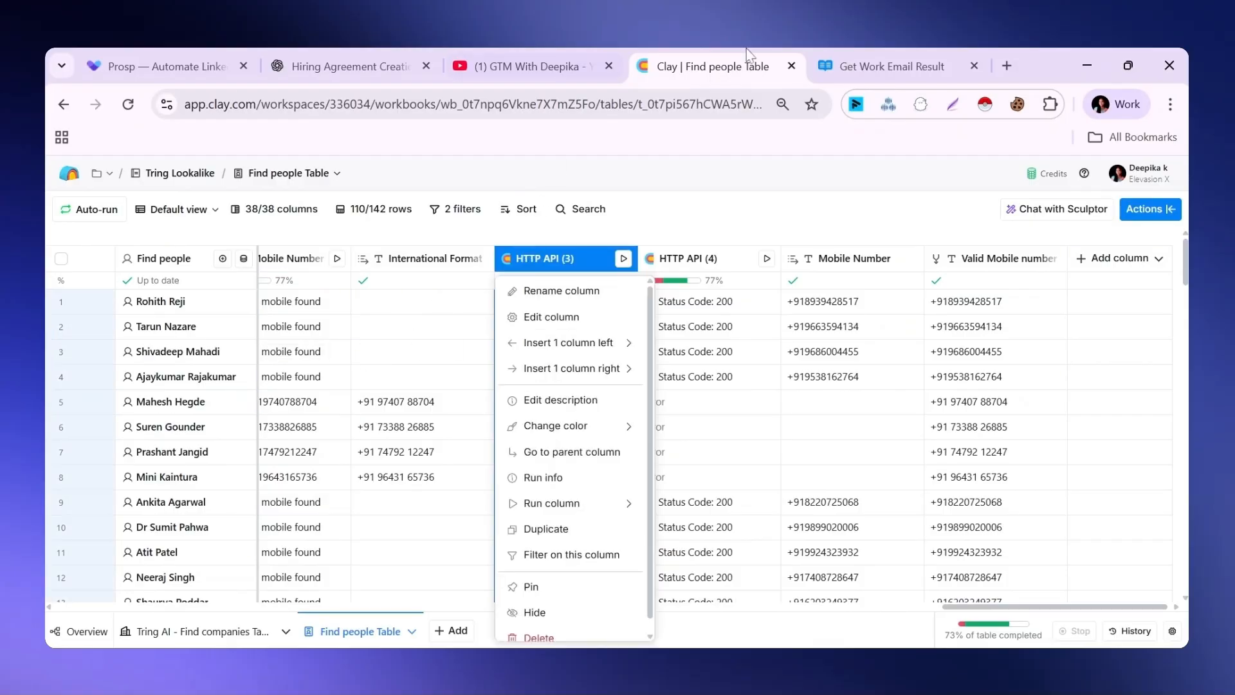
click(870, 53)
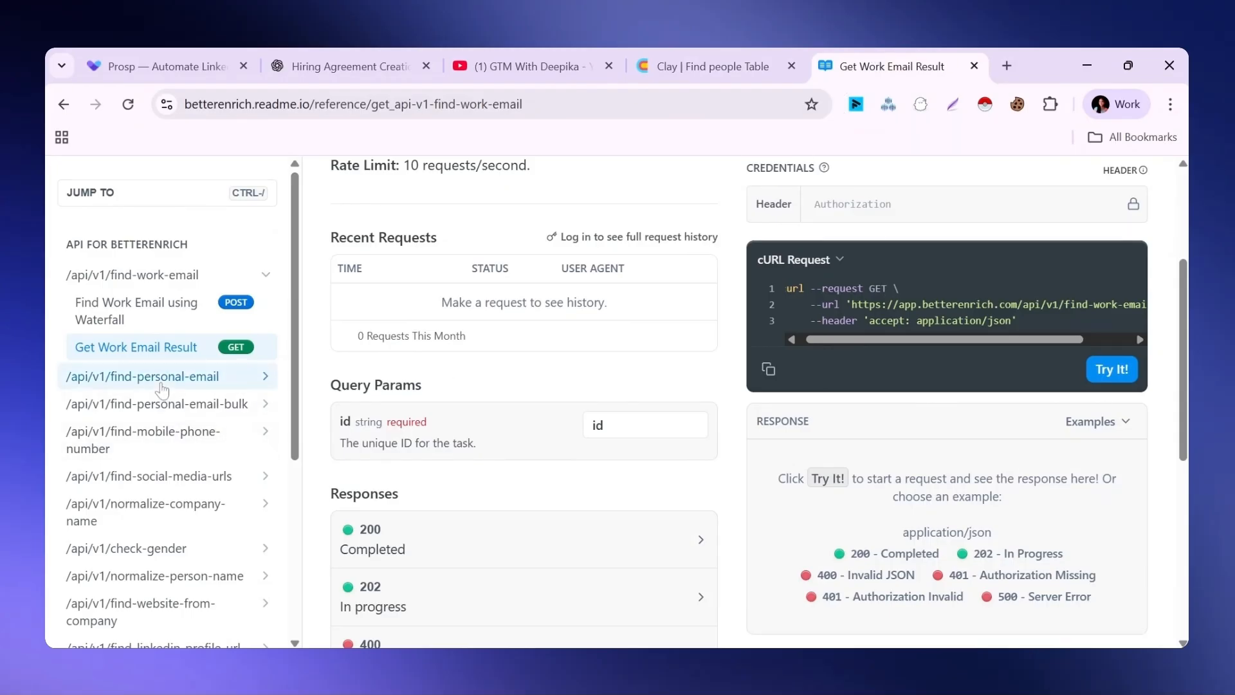
click(161, 385)
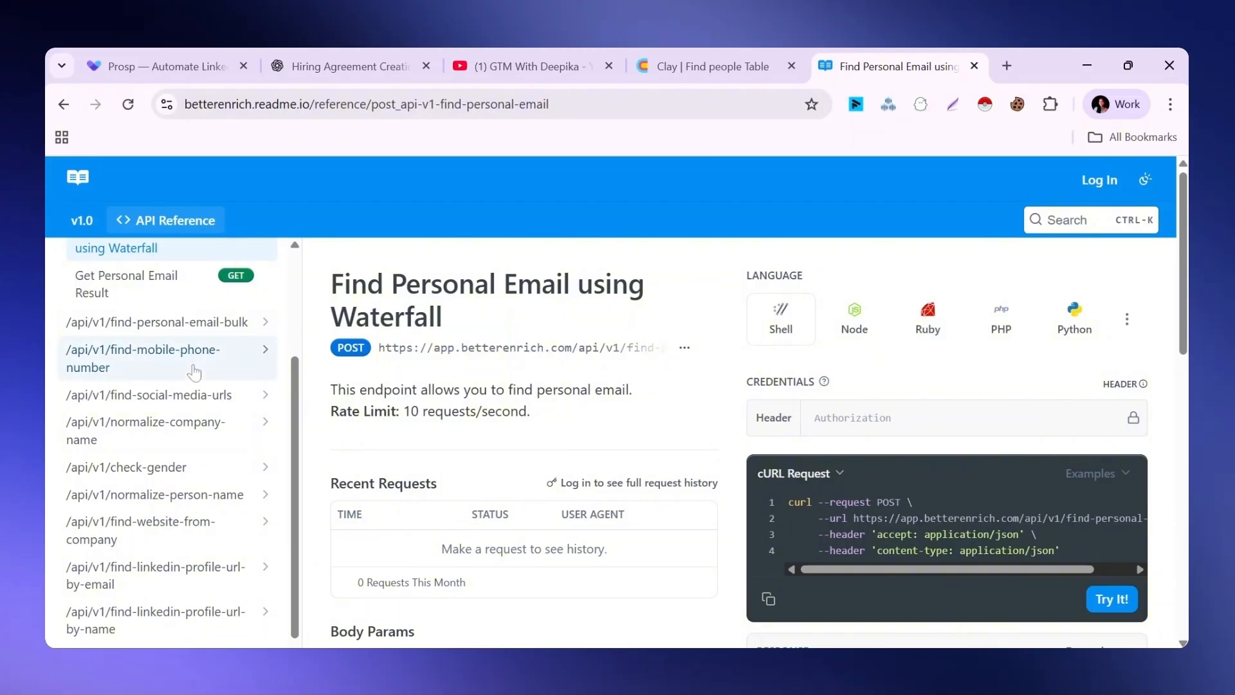
click(194, 372)
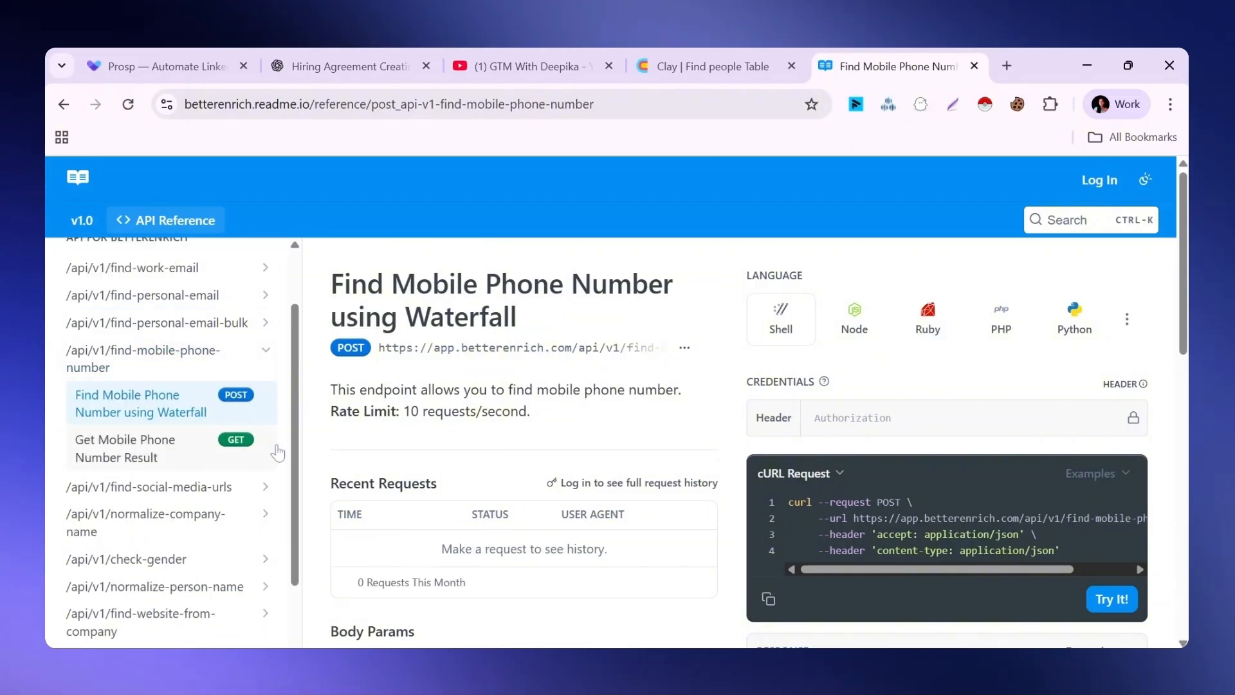
scroll(278, 453, down, 1)
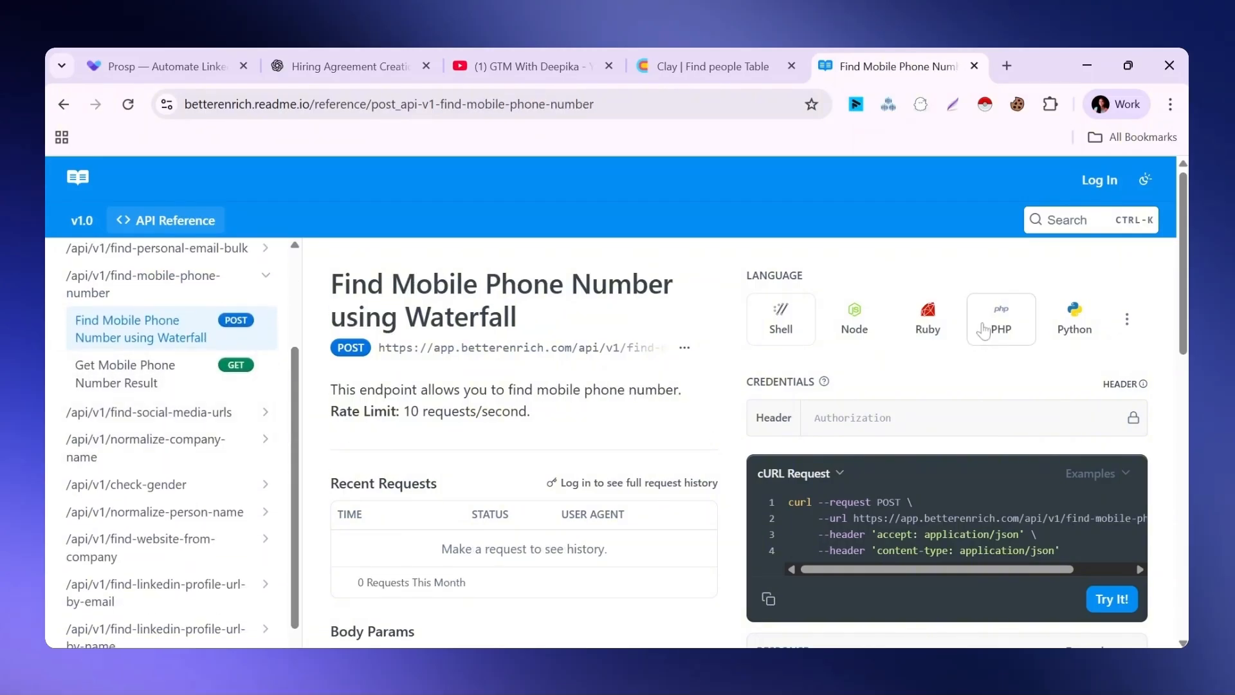
drag(1182, 319, 1182, 399)
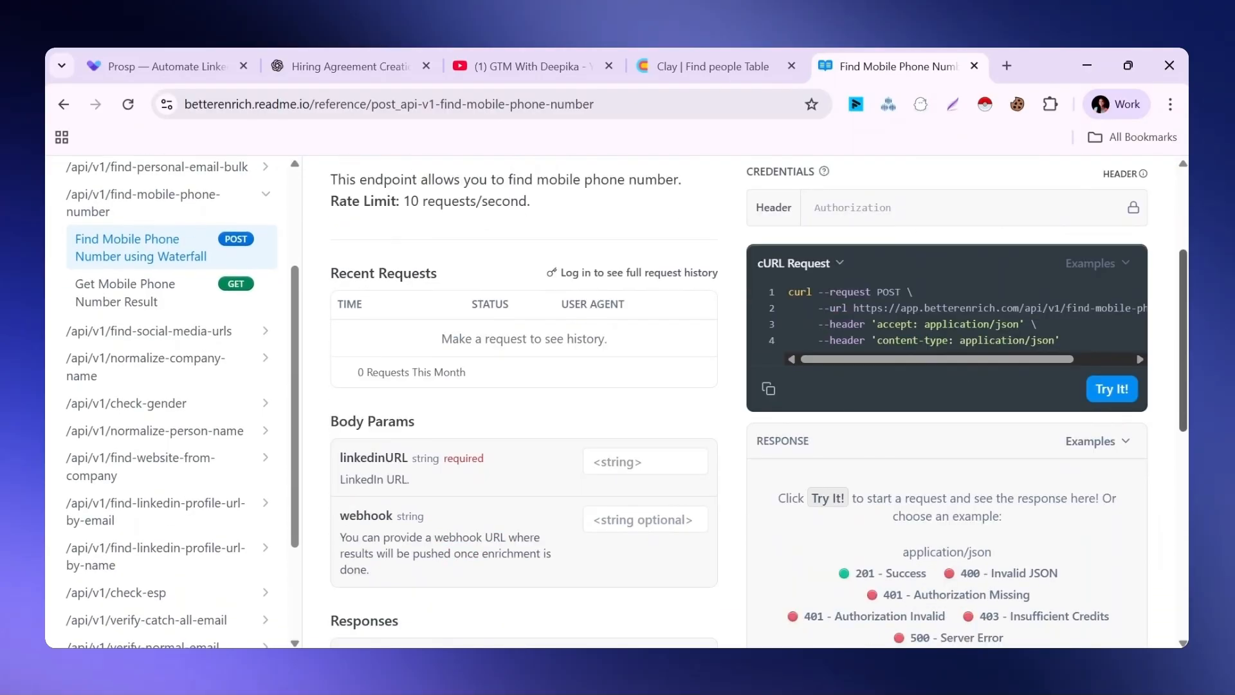
drag(989, 364, 1014, 362)
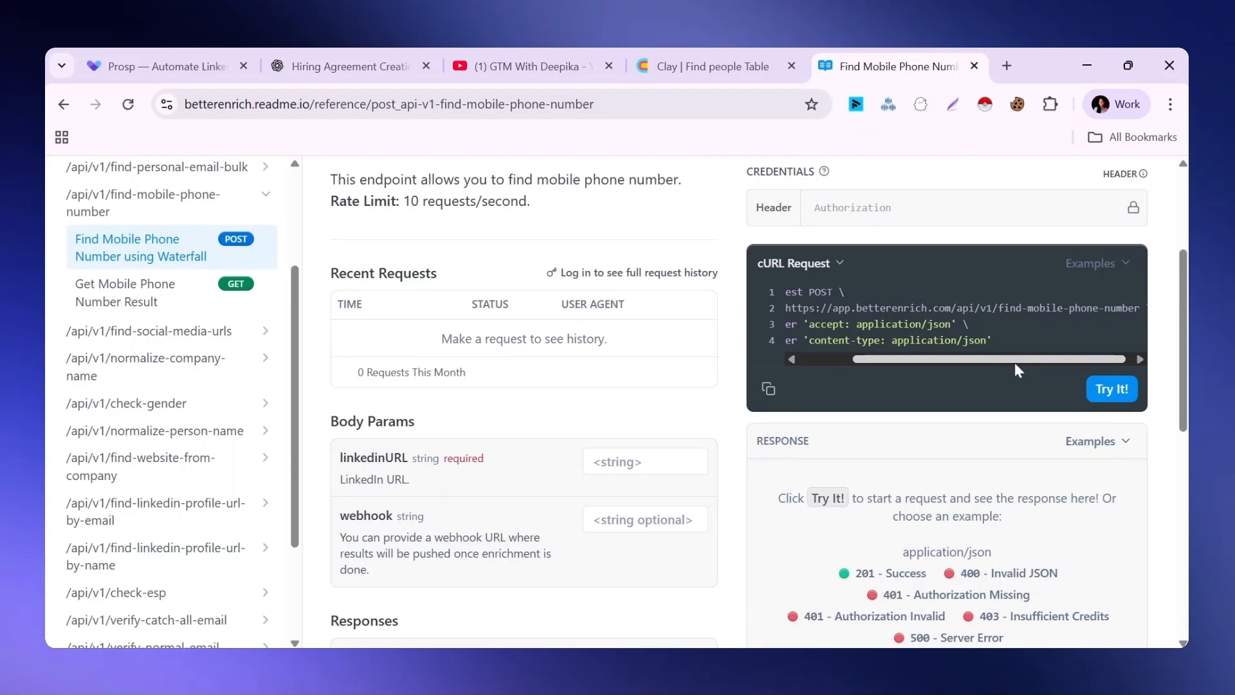
Return to the Clay table and examine the HTTP API (3) column's method, endpoint, linkedinURL body and headers
click(687, 53)
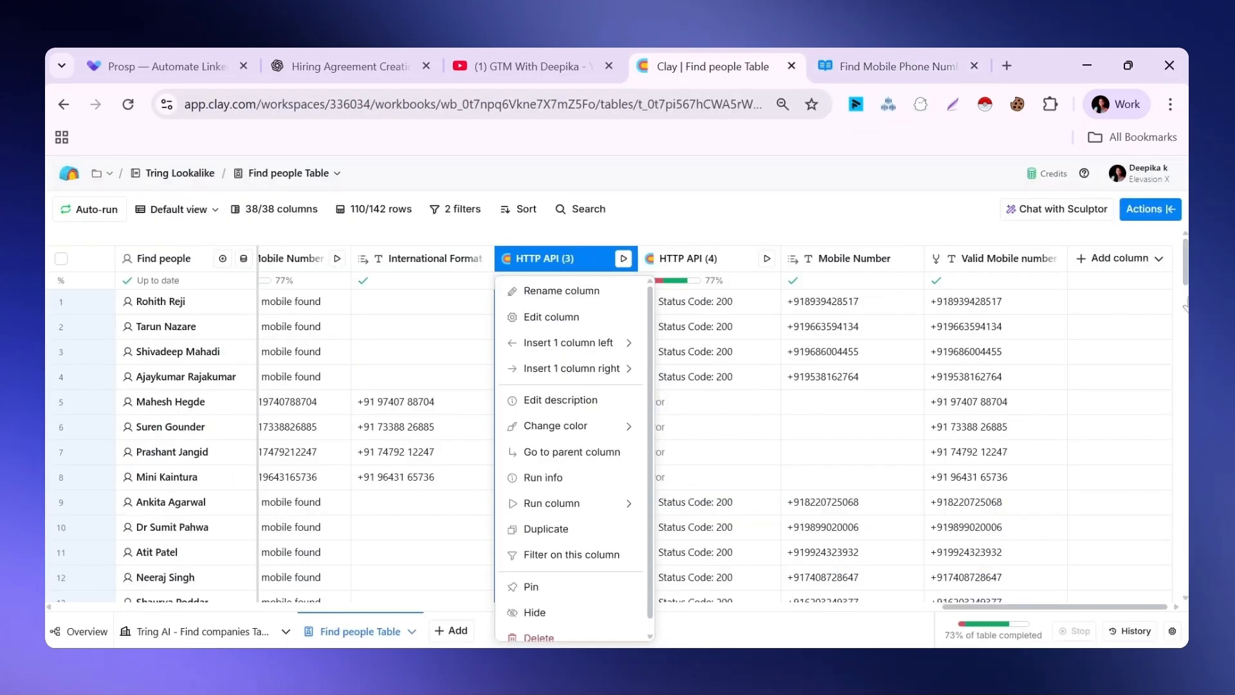
click(555, 318)
scroll(1185, 332, down, 3)
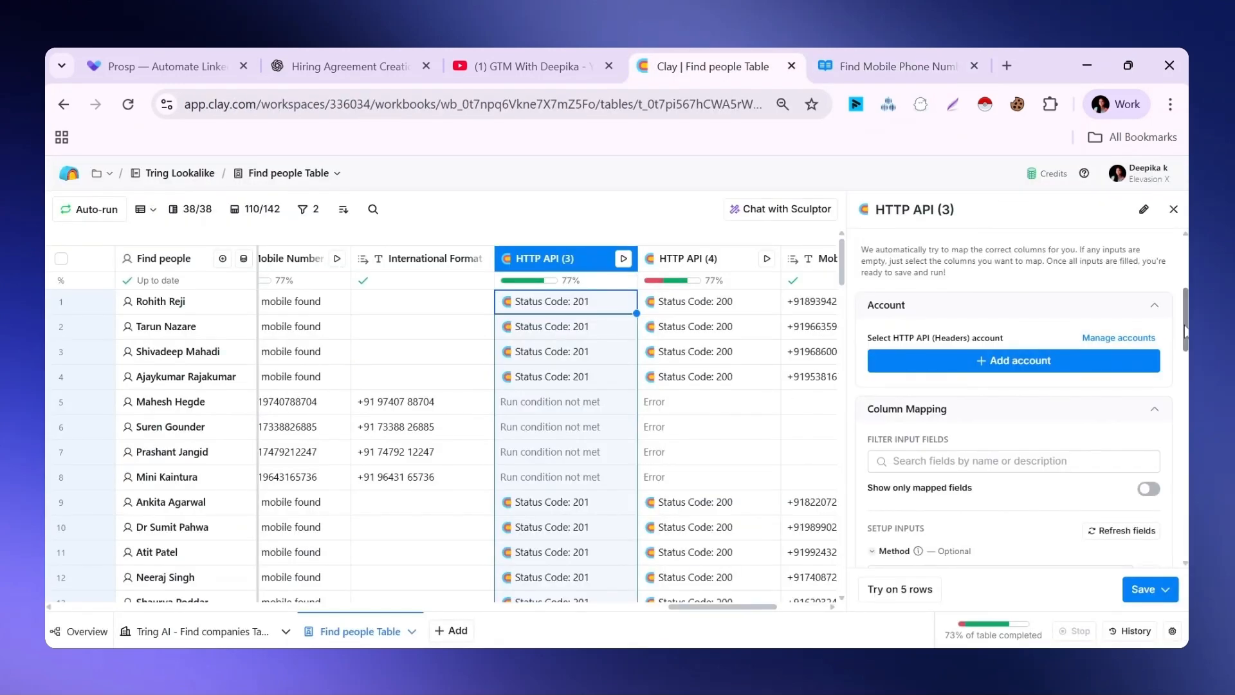
scroll(1186, 332, down, 5)
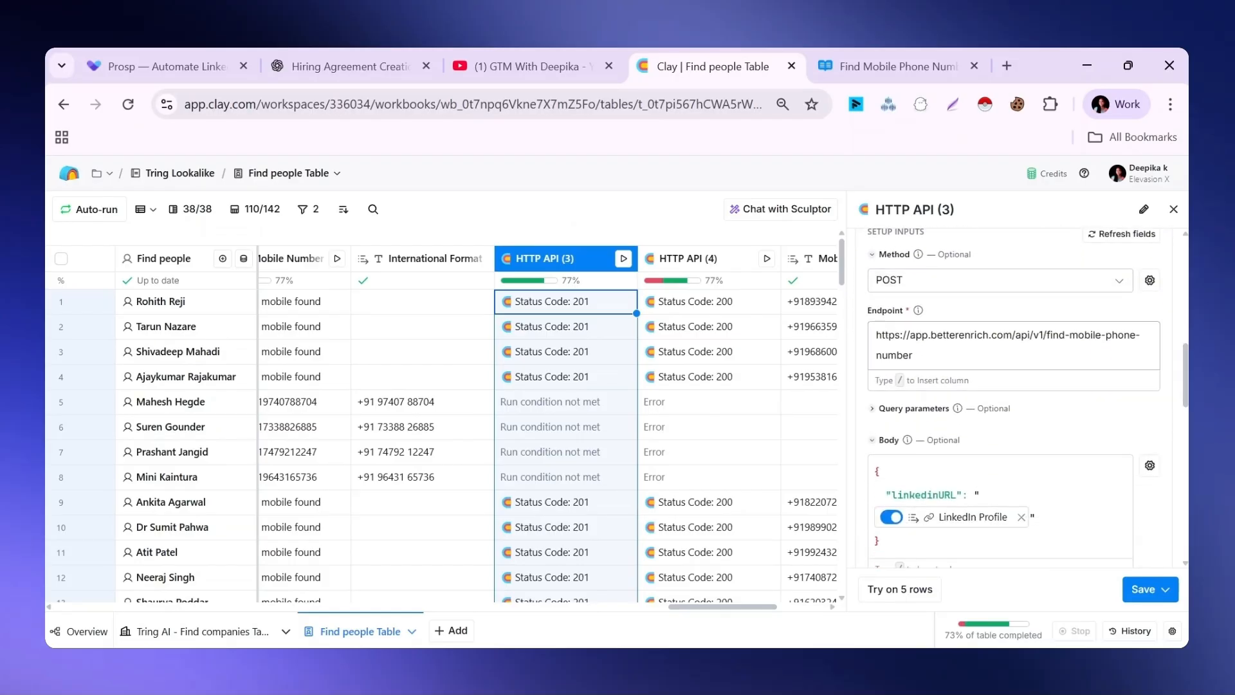
scroll(1181, 500, down, 3)
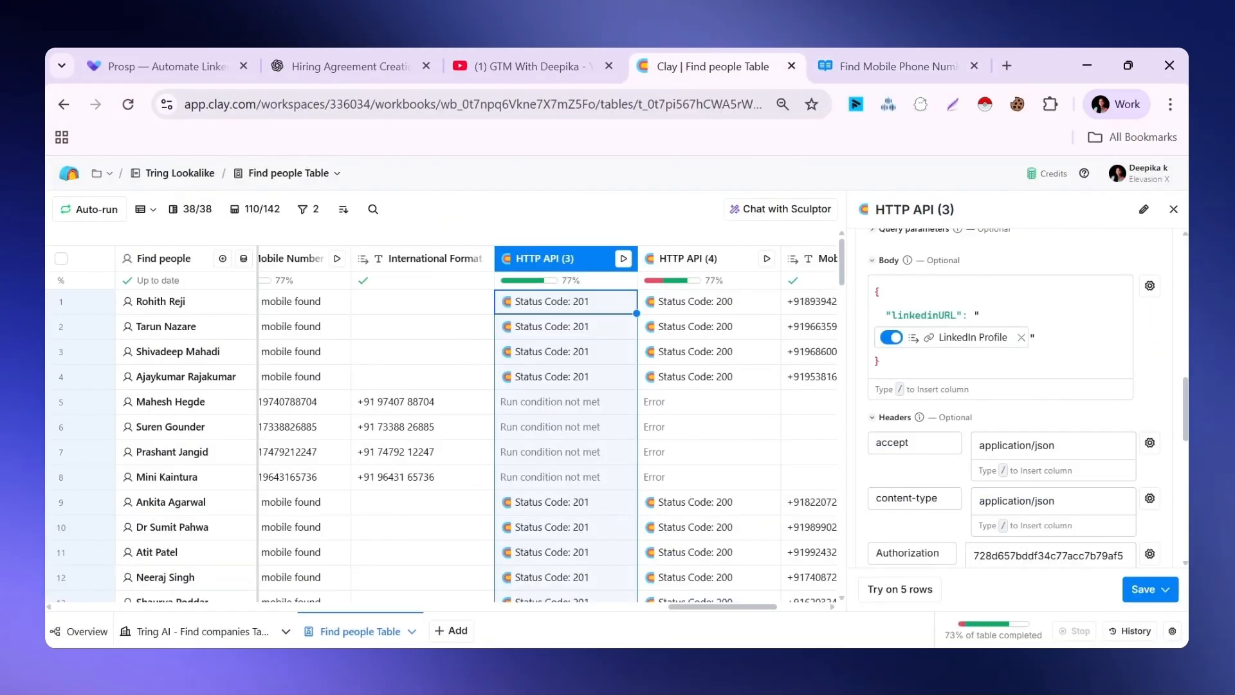
scroll(1184, 421, up, 2)
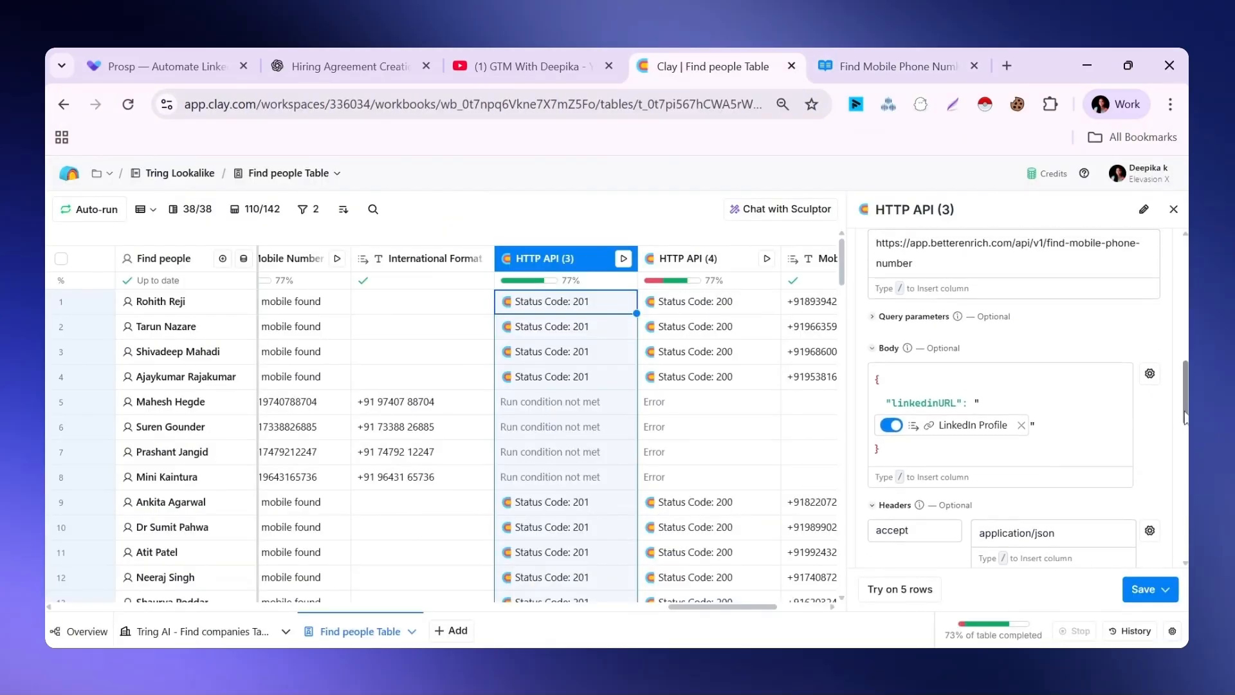
scroll(1184, 422, down, 3)
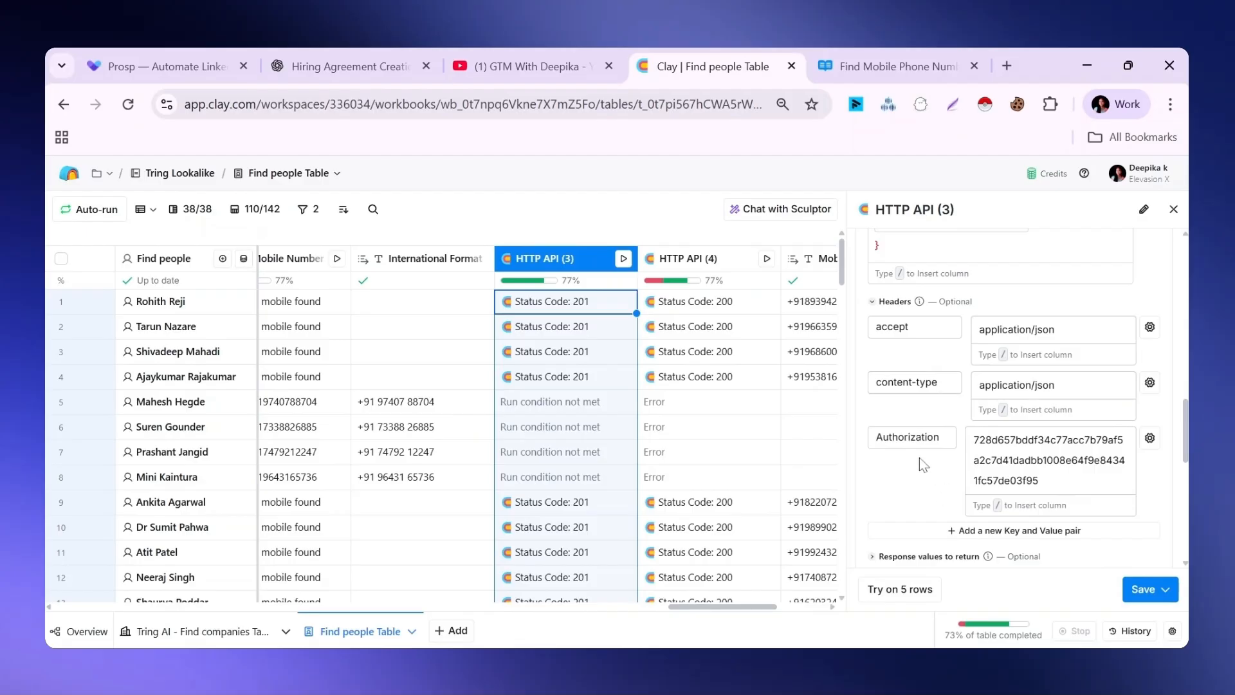
Examine the HTTP API (3) column's retry options and run settings, and open its International Format run condition in the formula generator
scroll(924, 464, down, 5)
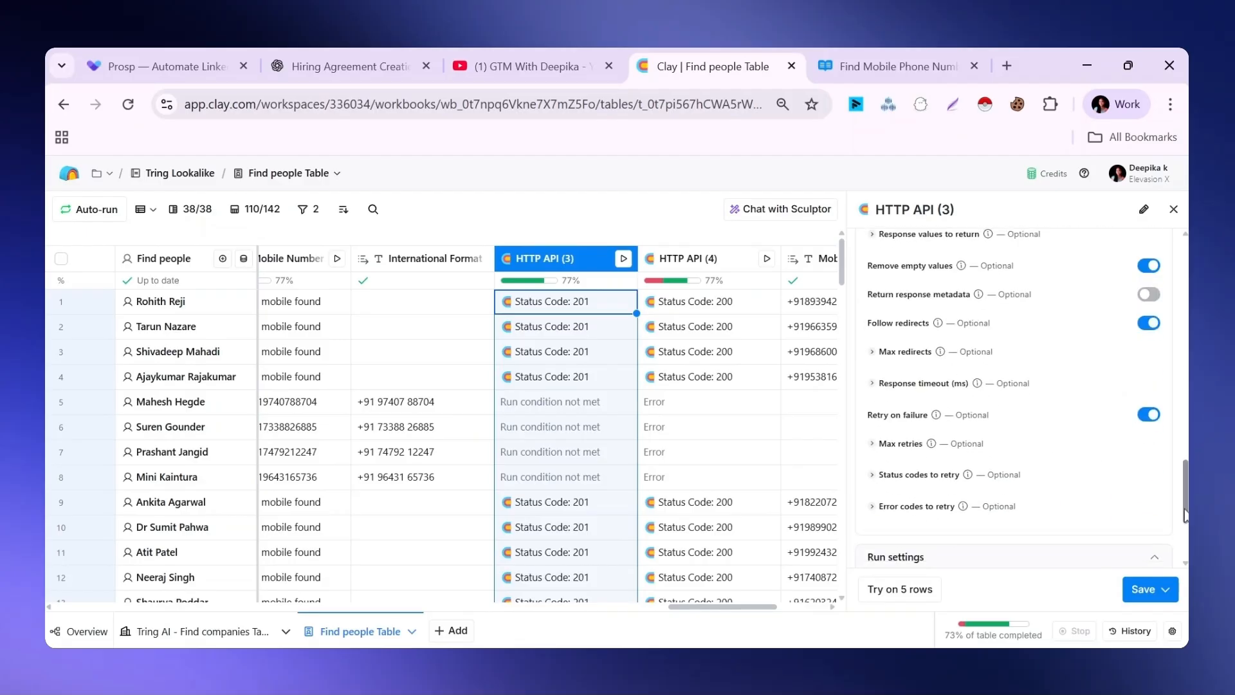
scroll(1186, 515, down, 3)
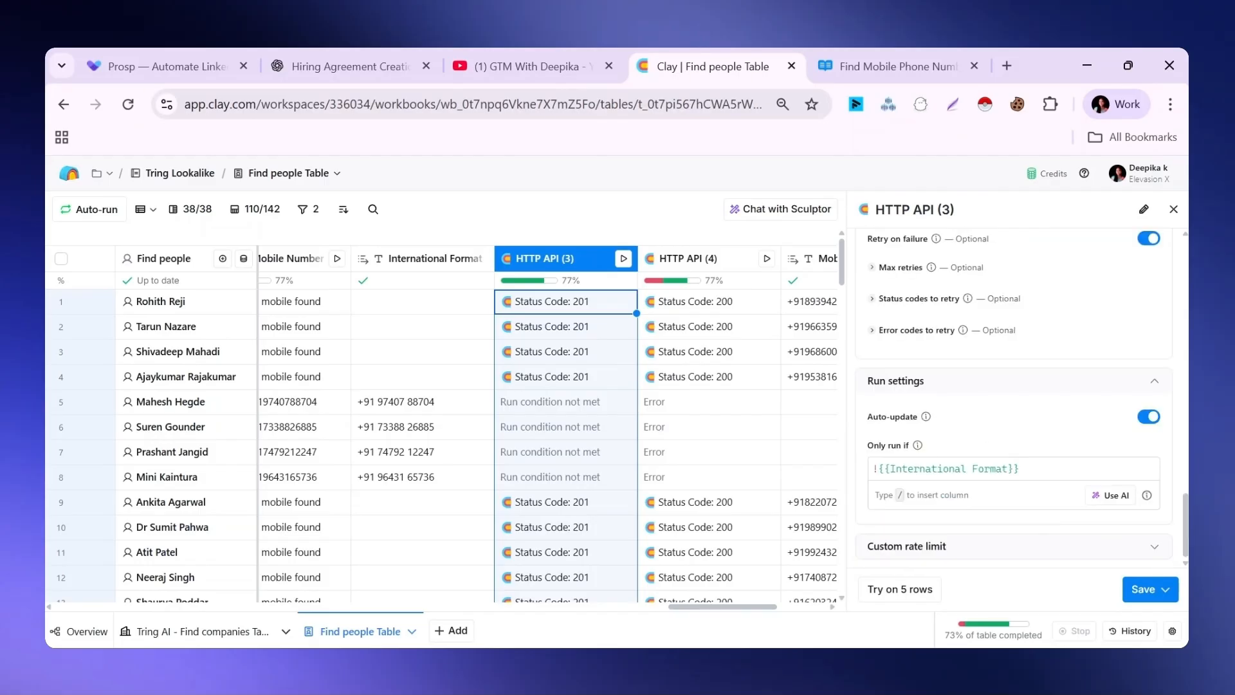
click(1113, 496)
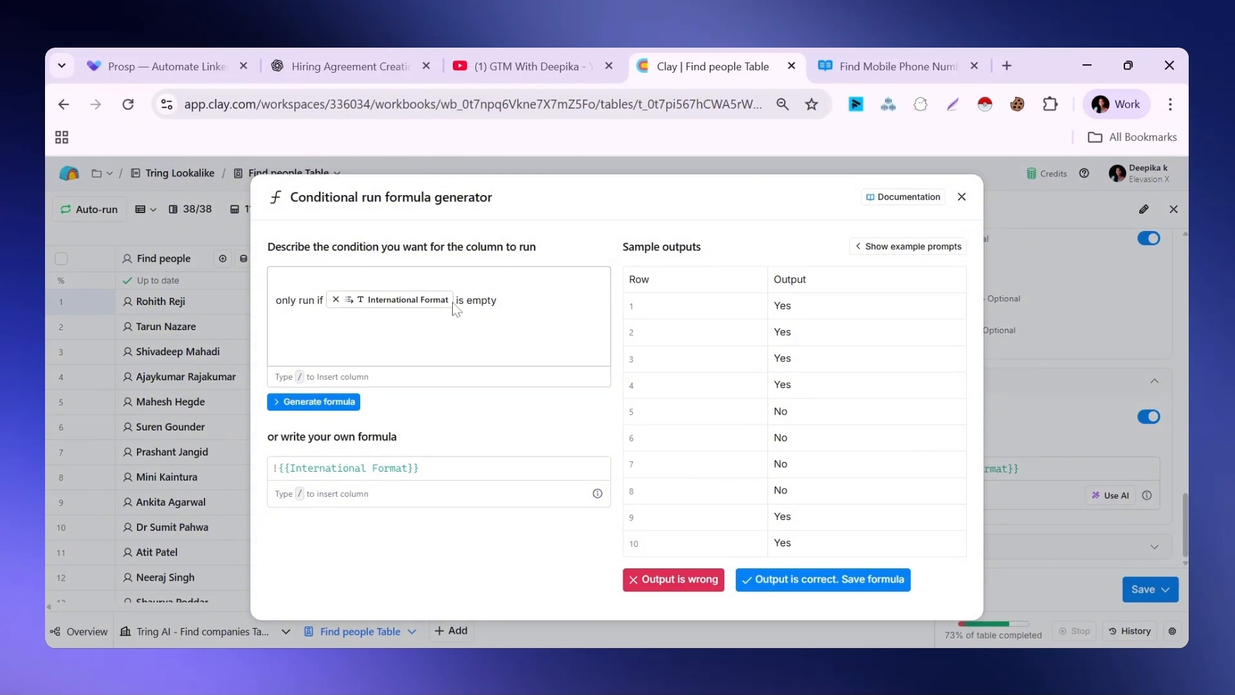
Save the HTTP API (3) condition that runs only if International Format is empty, and save the column settings
mouse_move(401, 307)
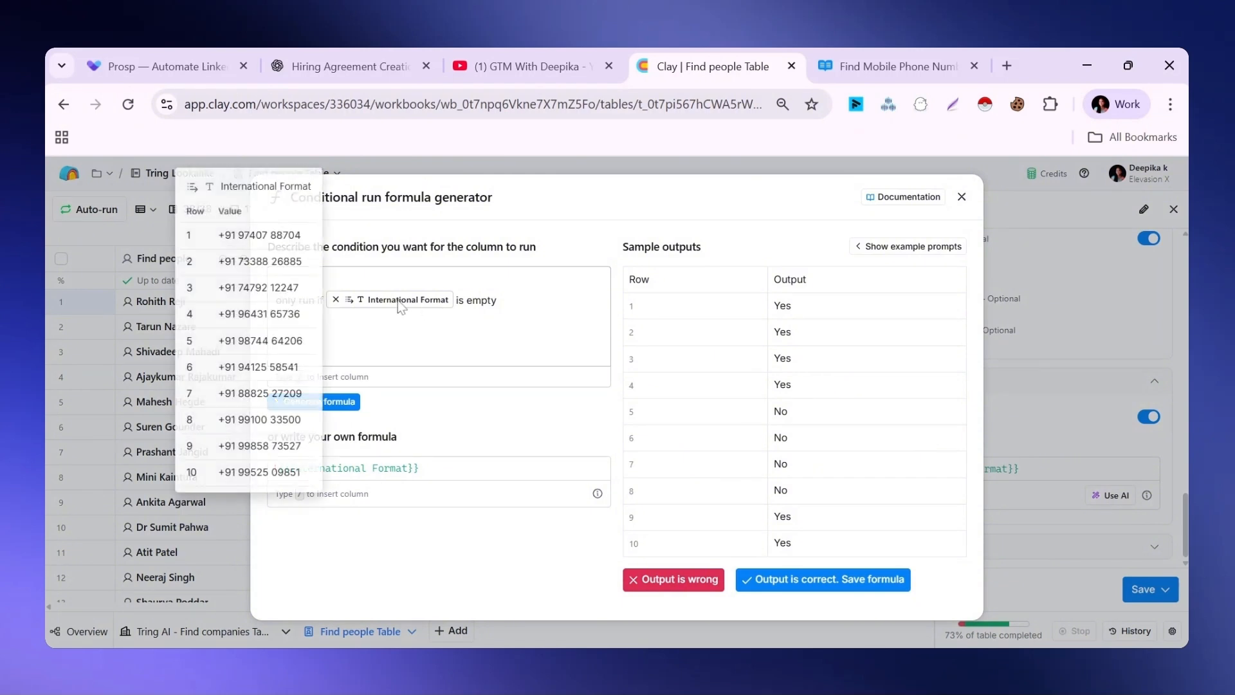
click(804, 580)
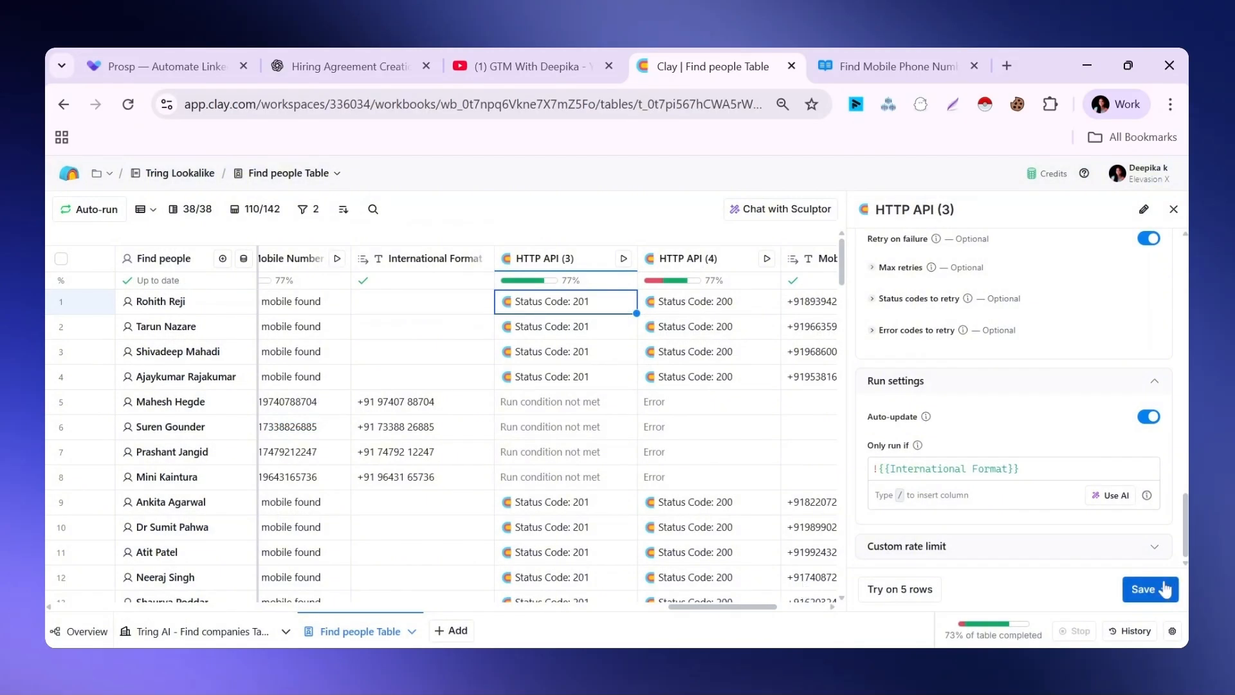
click(1145, 589)
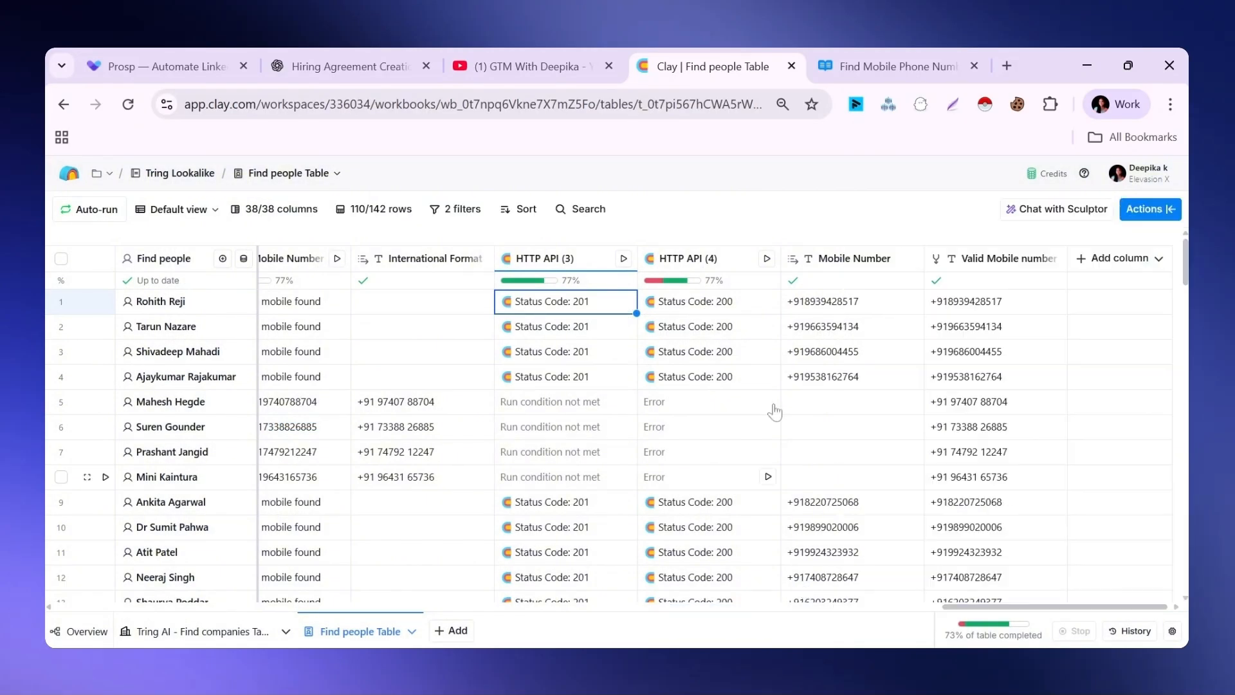
Inspect the cell details of row 1's HTTP API (3) result and close them
click(565, 309)
mouse_move(927, 280)
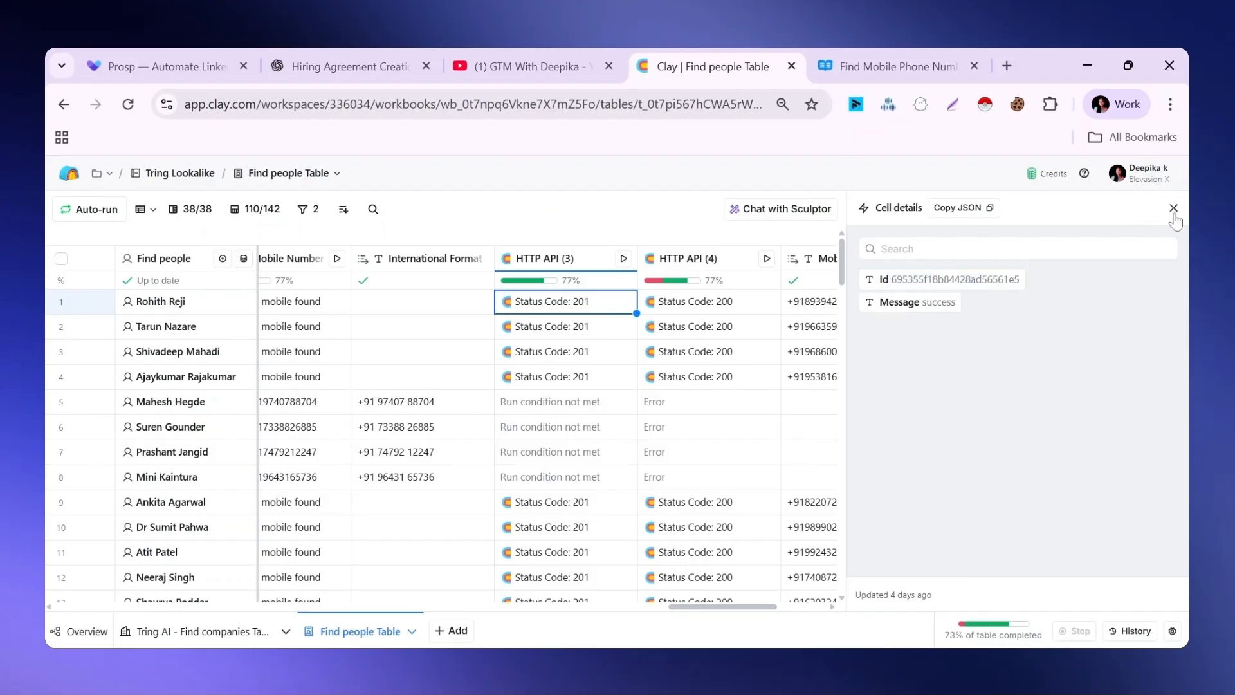
click(1173, 208)
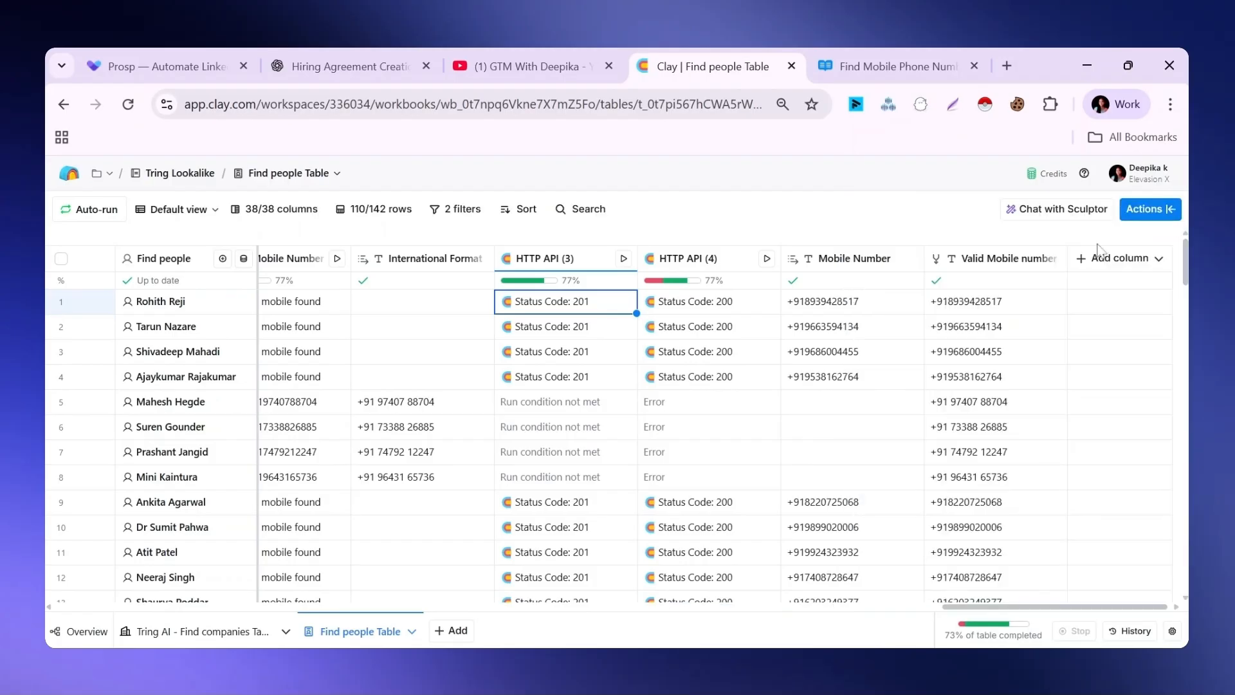
Open the HTTP API (4) column settings, and examine the Get Mobile Phone Number Result endpoint in the BetterEnrich API reference
click(703, 264)
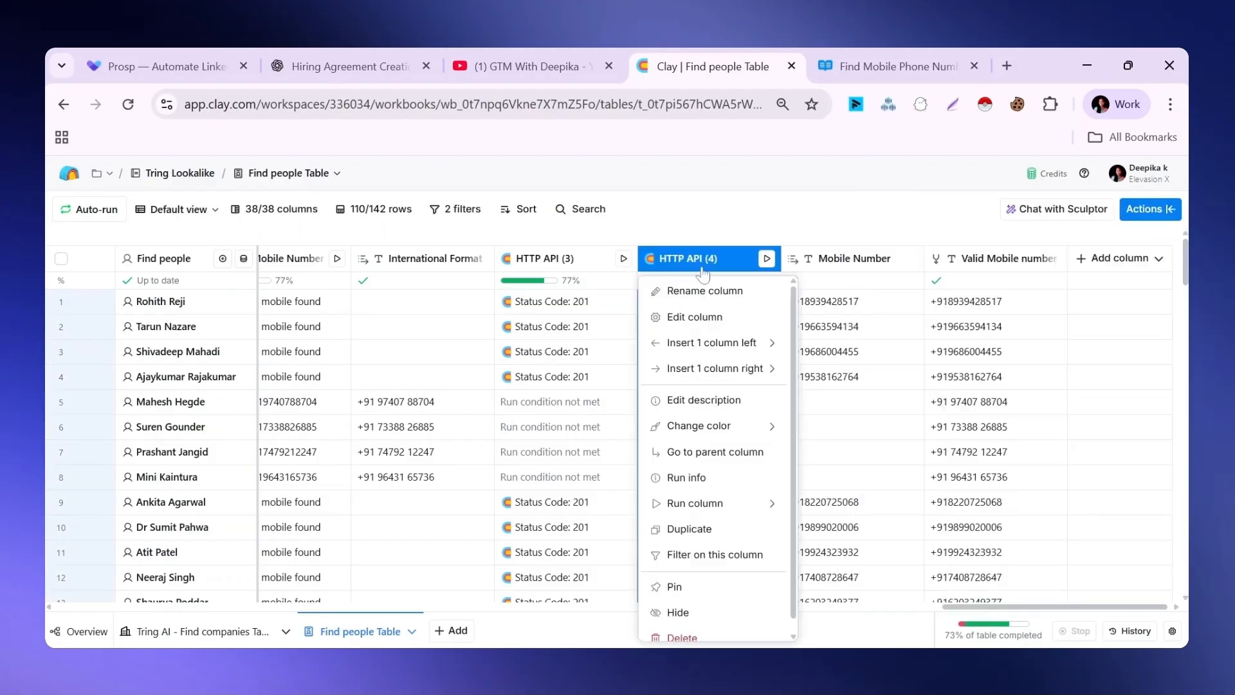
click(695, 317)
key(ctrl+Tab)
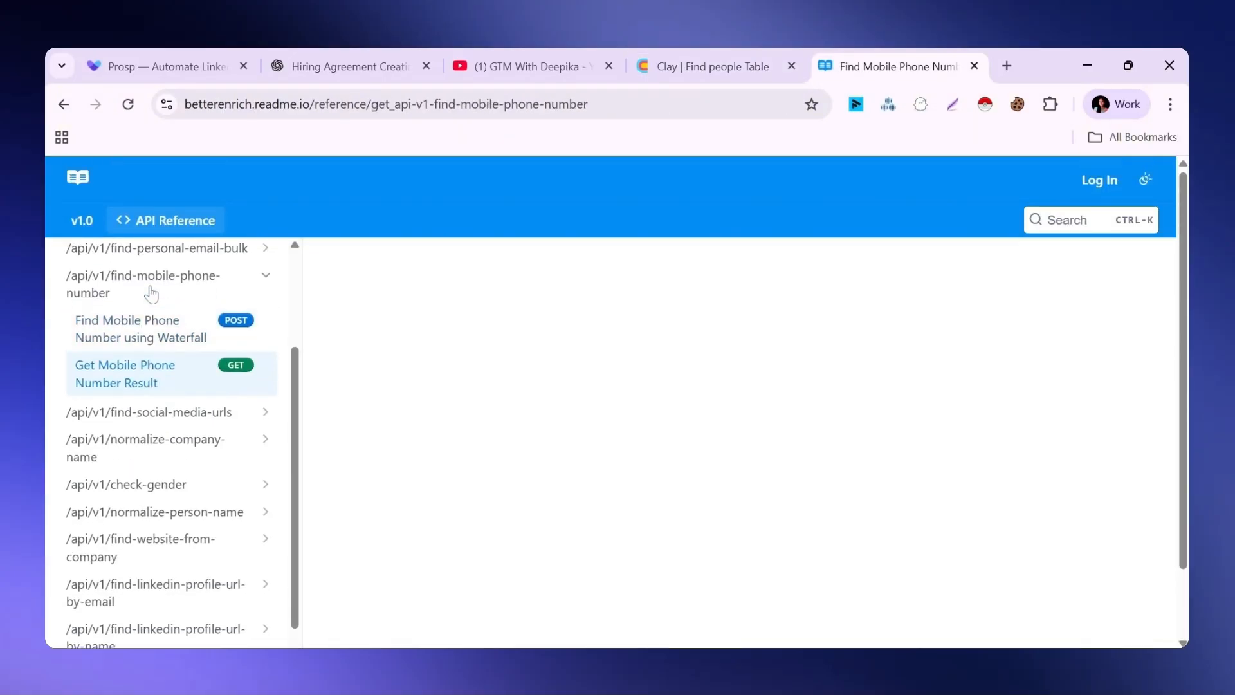
scroll(524, 399, down, 2)
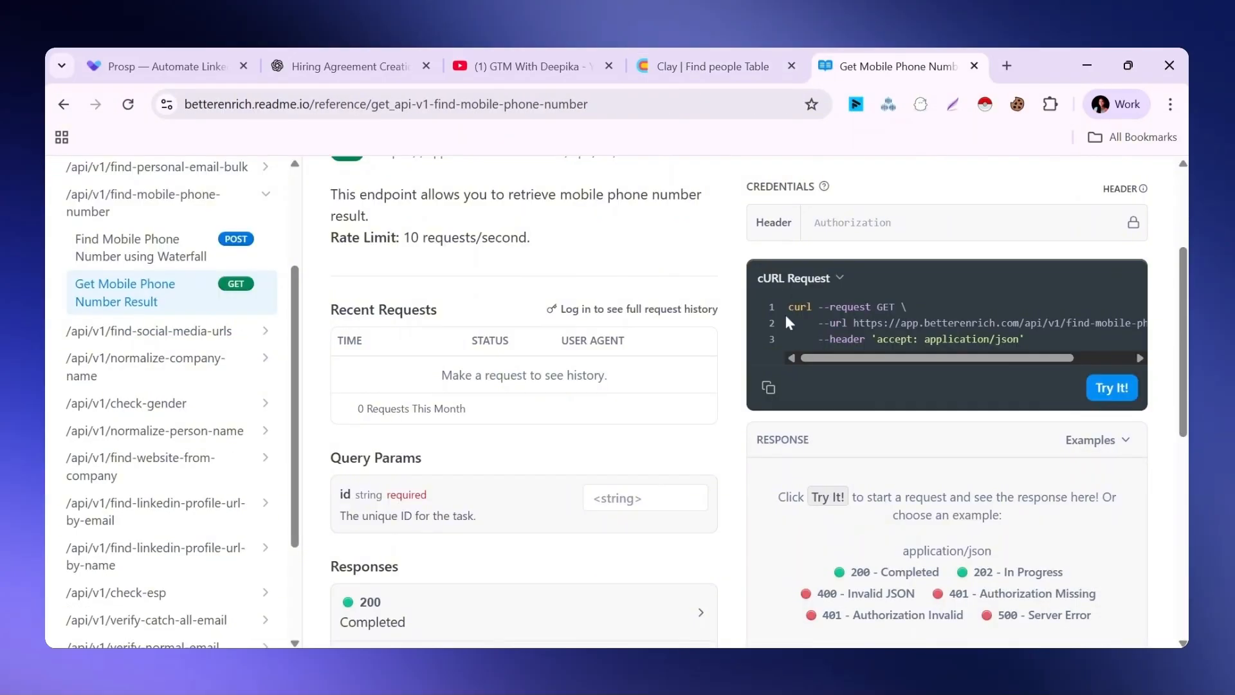
Return to Clay and examine HTTP API (4)'s endpoint, id query parameter, headers and run settings, comparing them with the API reference
click(719, 59)
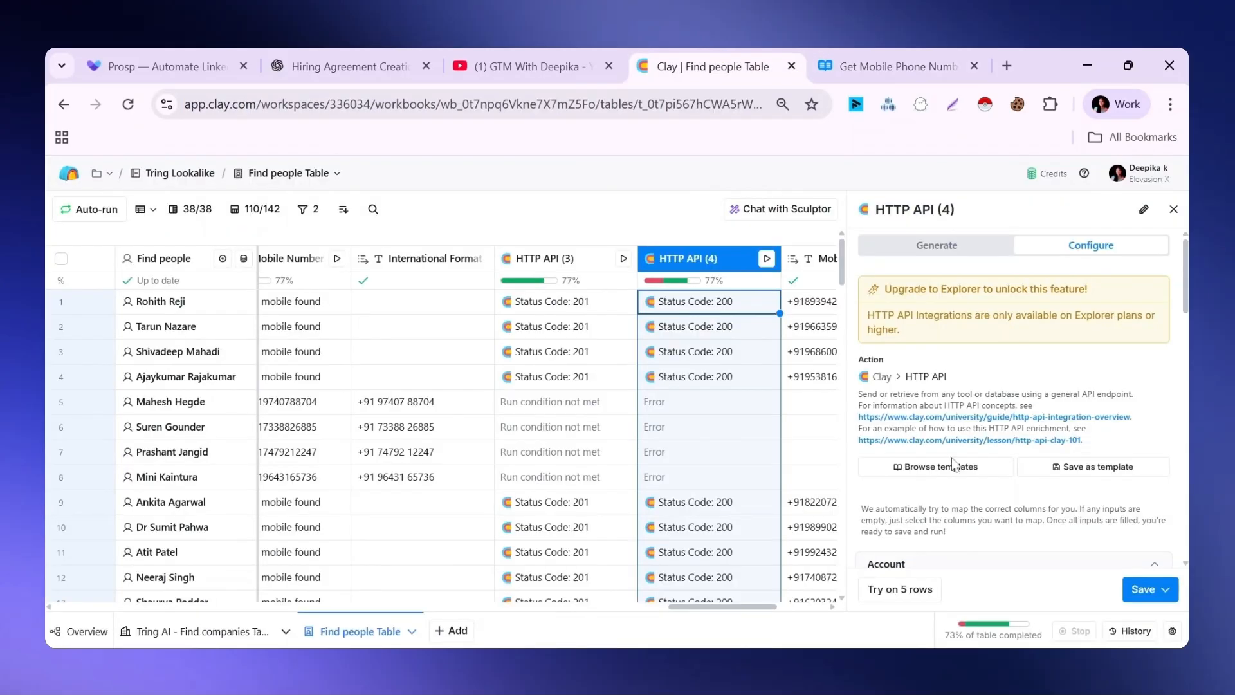
scroll(1185, 334, down, 3)
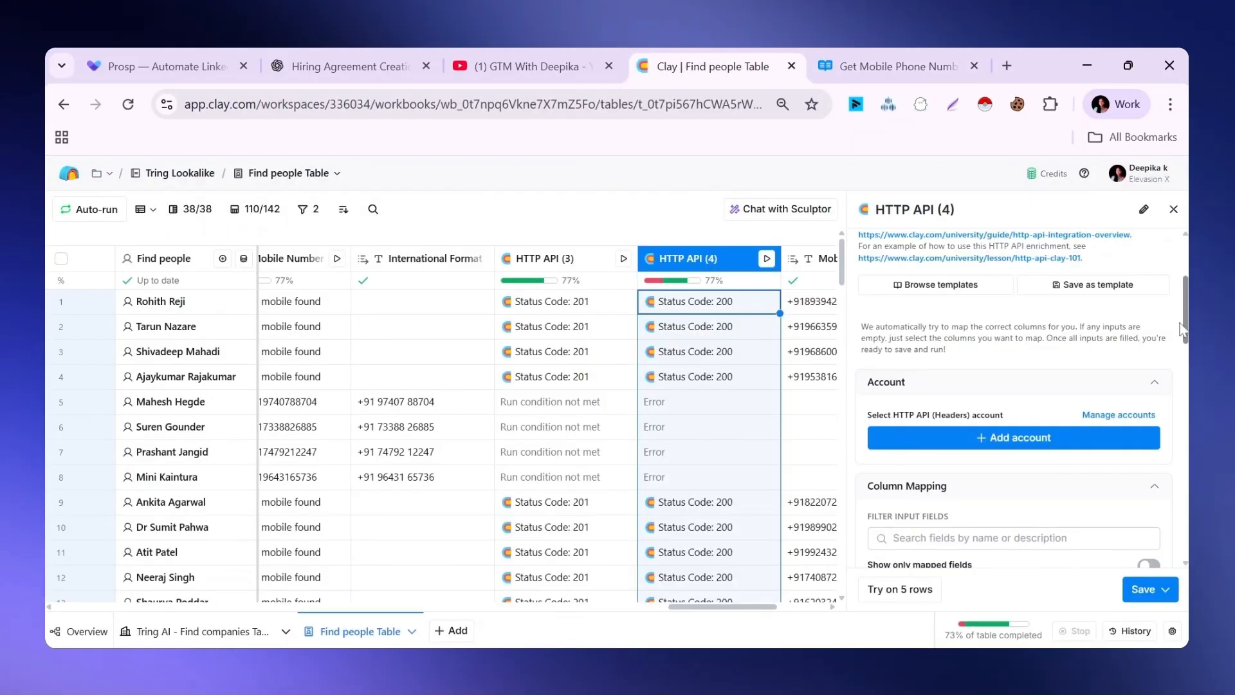
drag(1185, 331, 1185, 428)
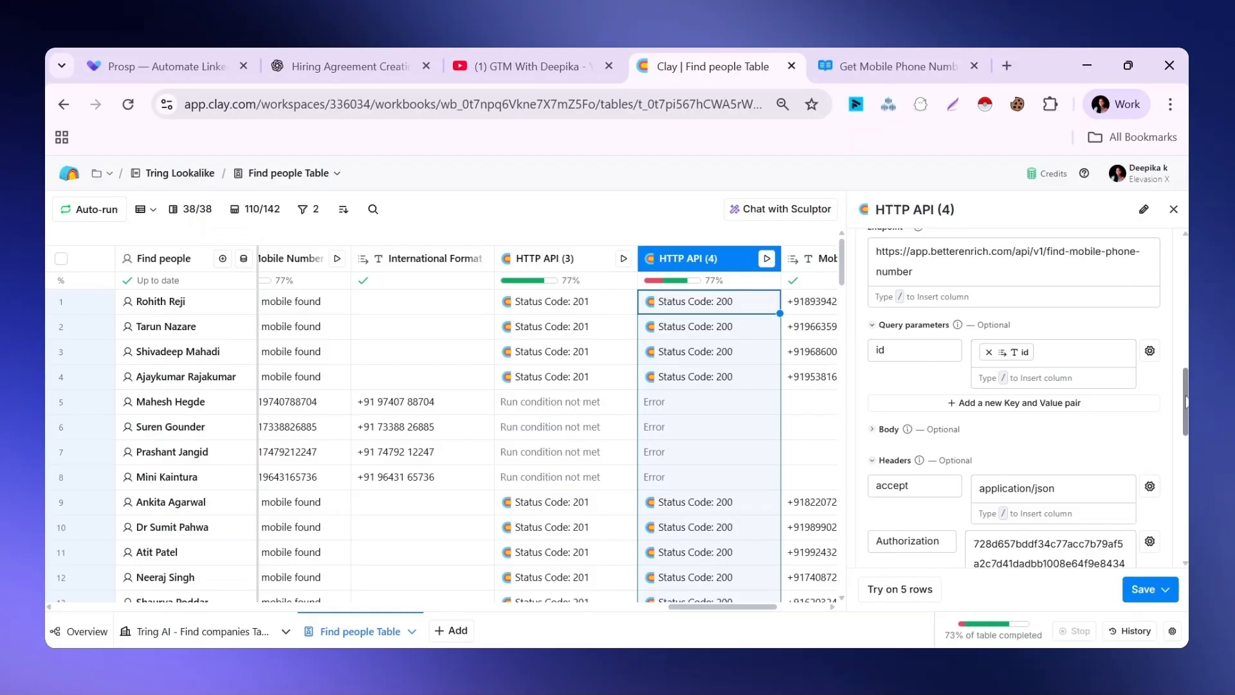
scroll(869, 270, down, 3)
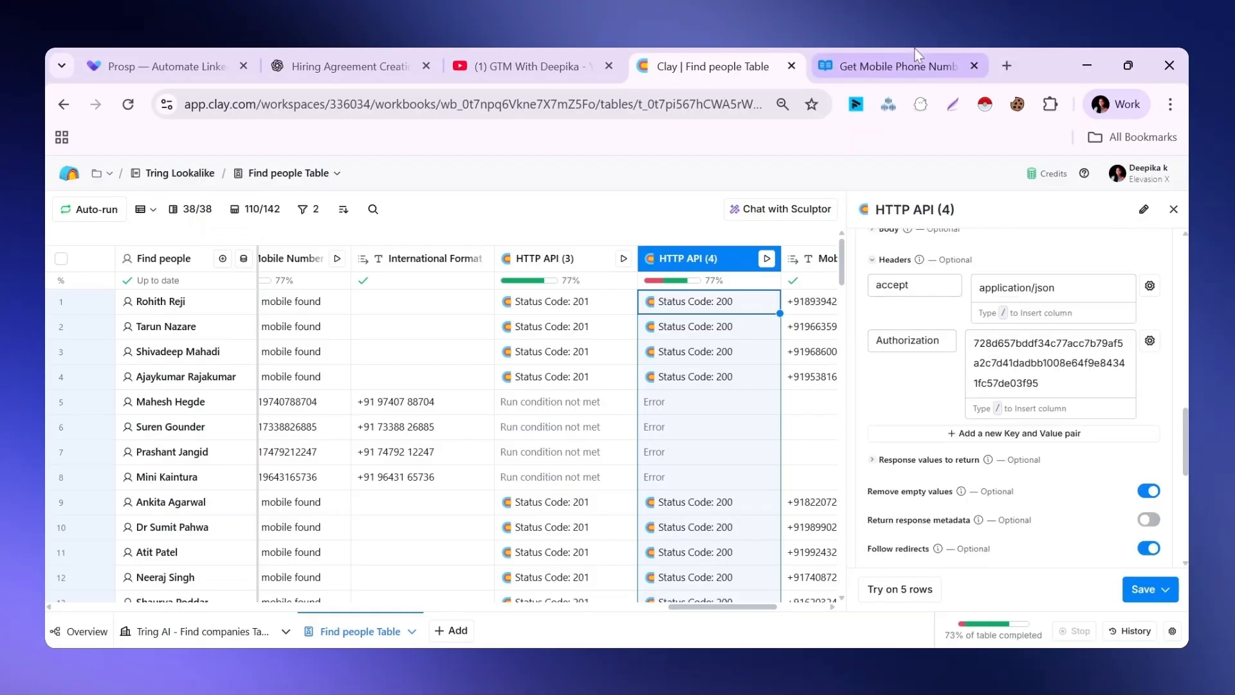
click(898, 65)
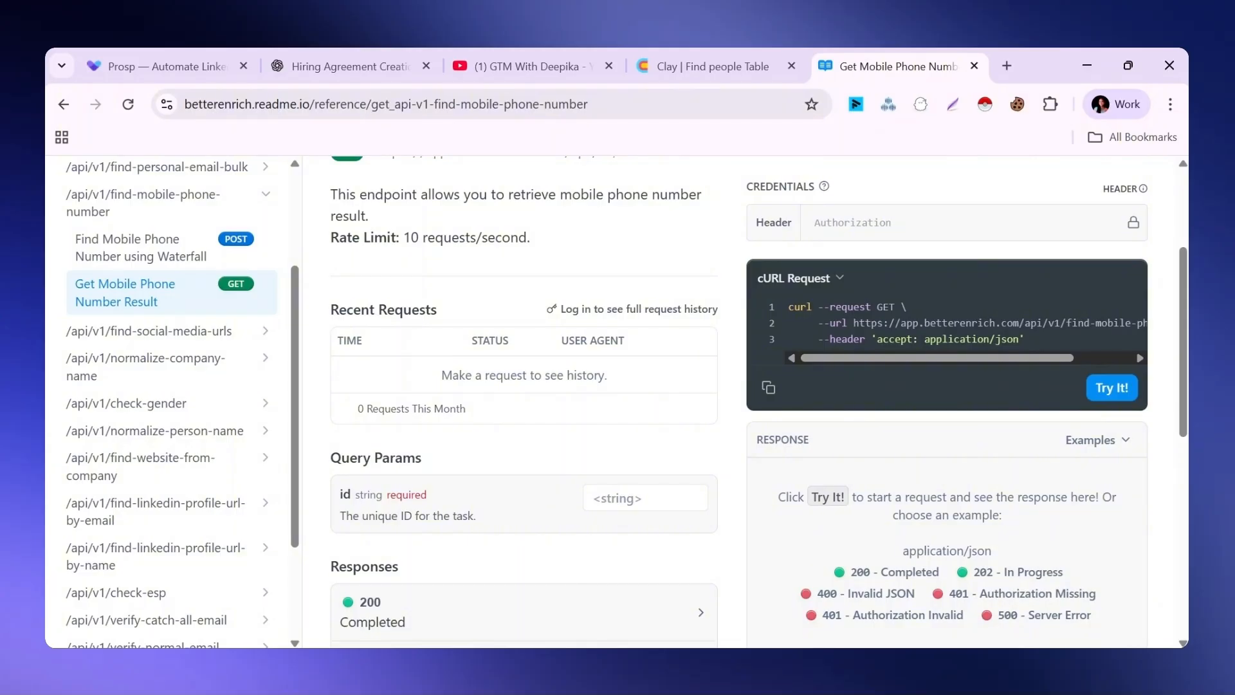
click(713, 66)
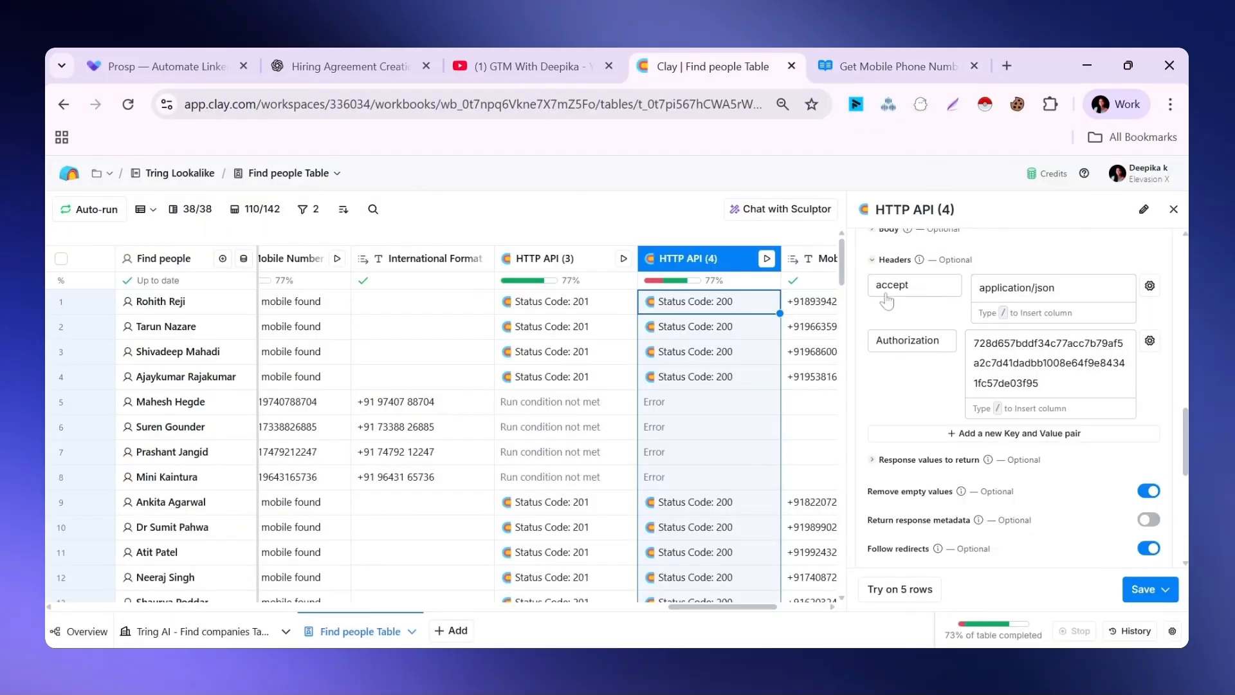
drag(1184, 432, 1184, 512)
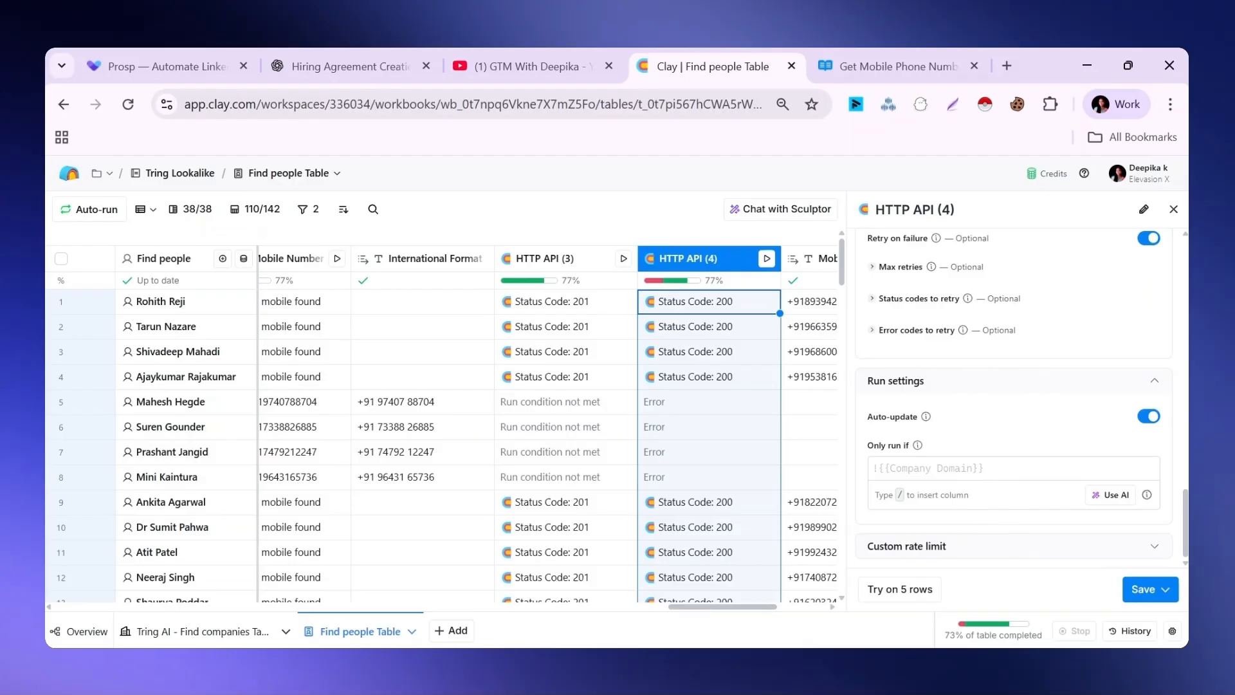
click(700, 309)
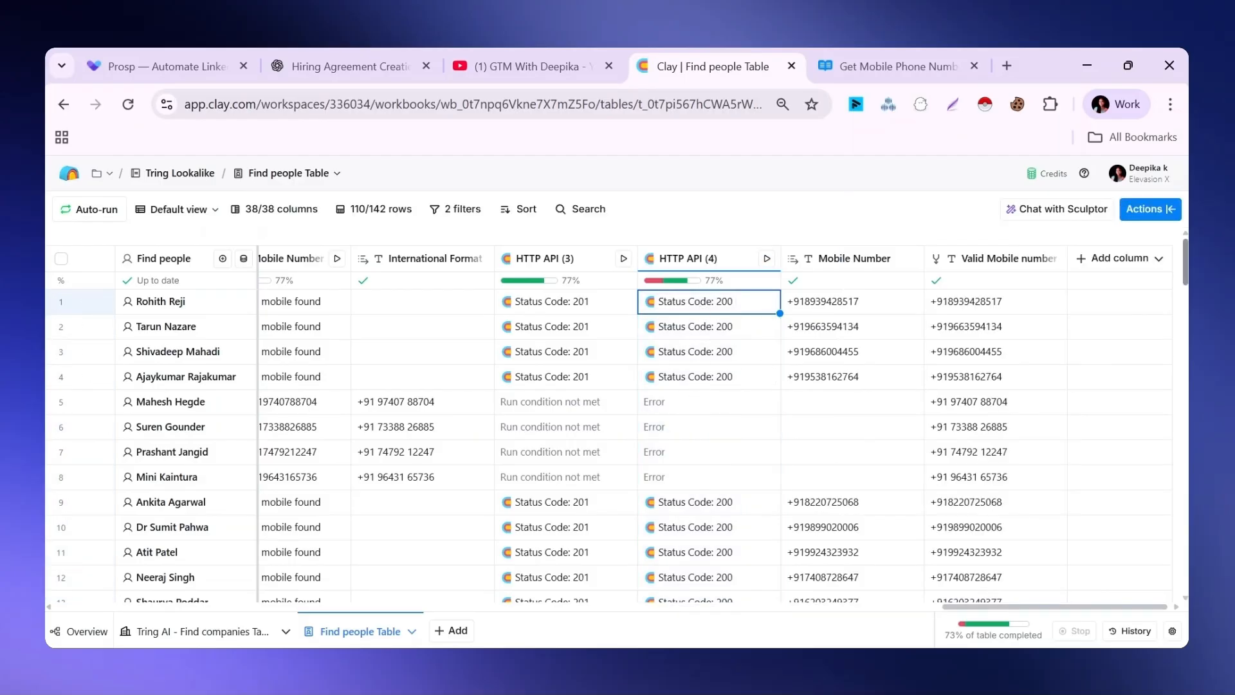
Inspect the Valid Mobile number column's formula combining International Format and Mobile Number, accept it, and close the column settings
click(1008, 258)
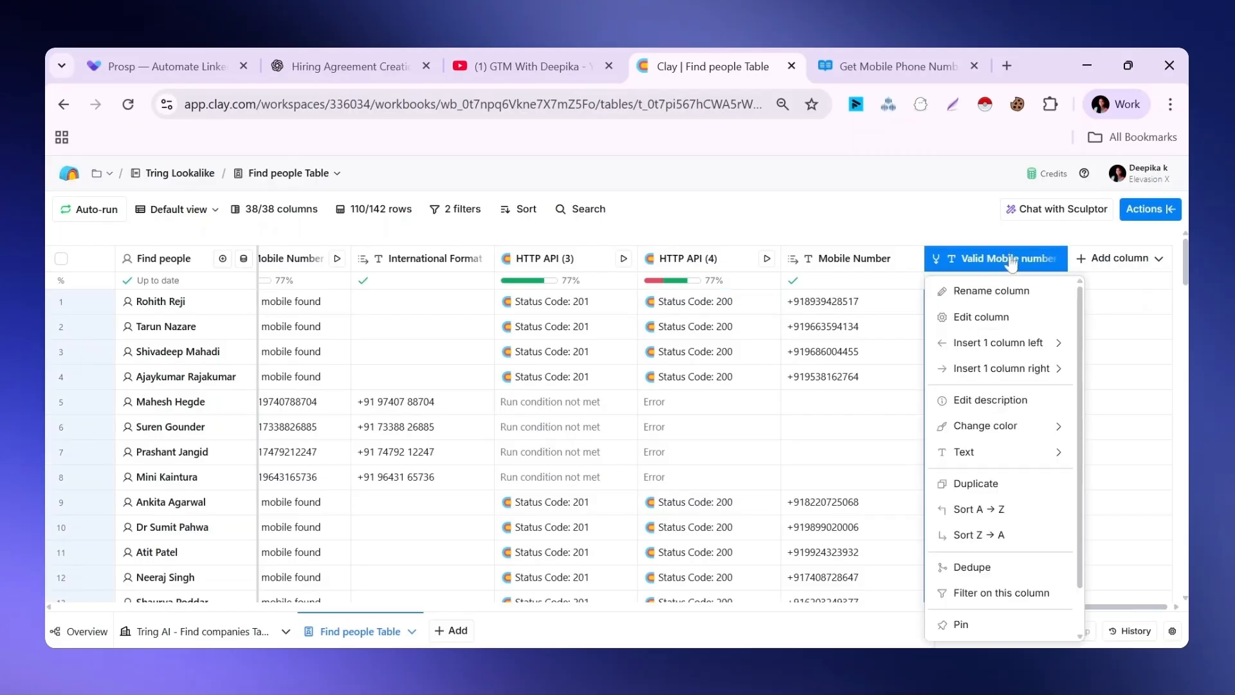
mouse_move(987, 347)
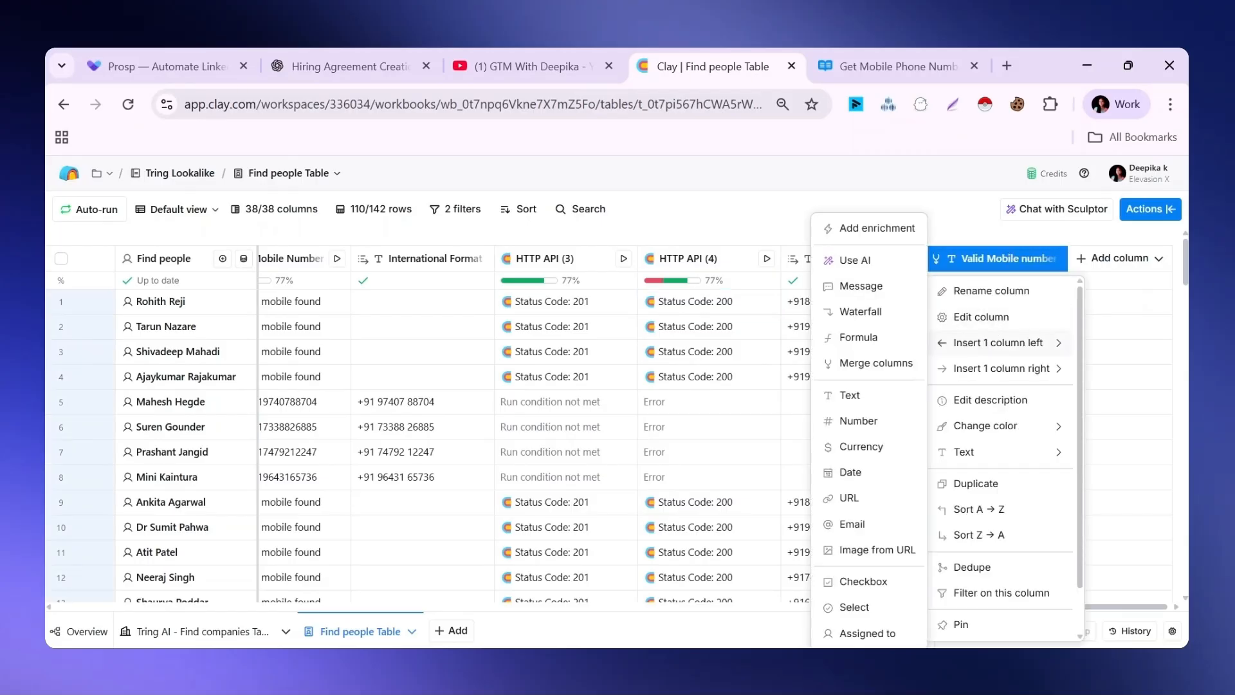
click(981, 317)
click(1094, 473)
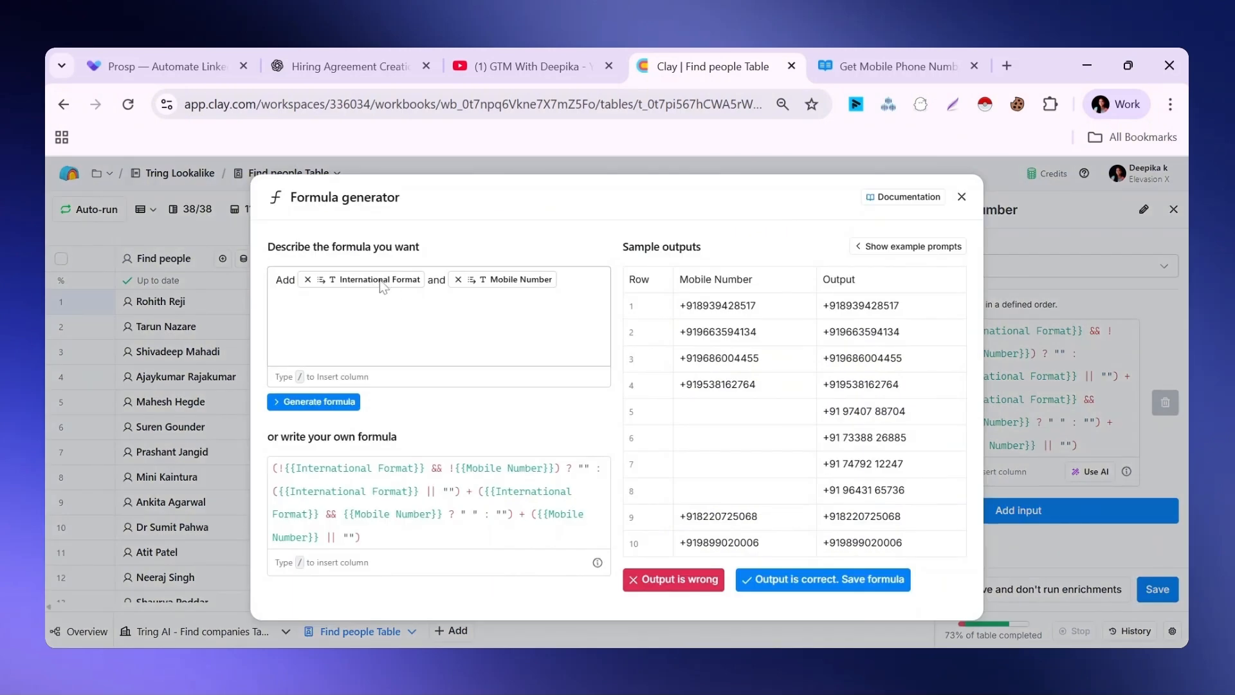
mouse_move(480, 283)
click(817, 580)
click(1174, 211)
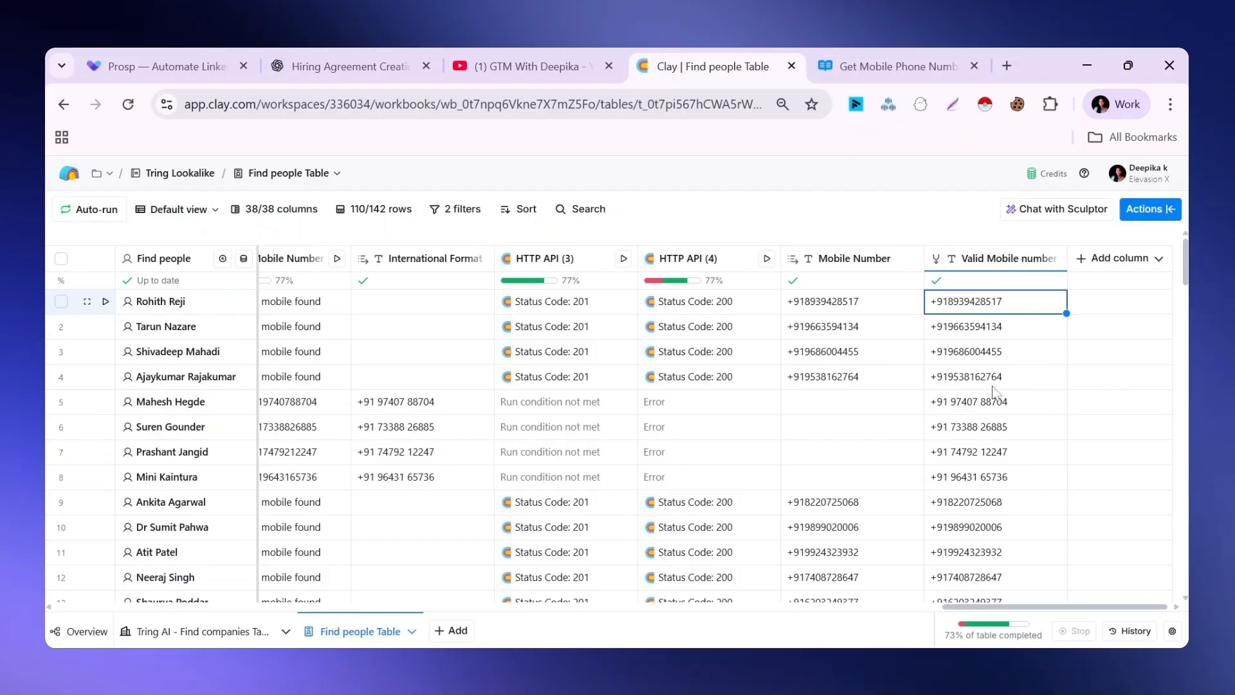
Hide the Created At and Updated At columns at the start of the people table
drag(969, 606, 1079, 600)
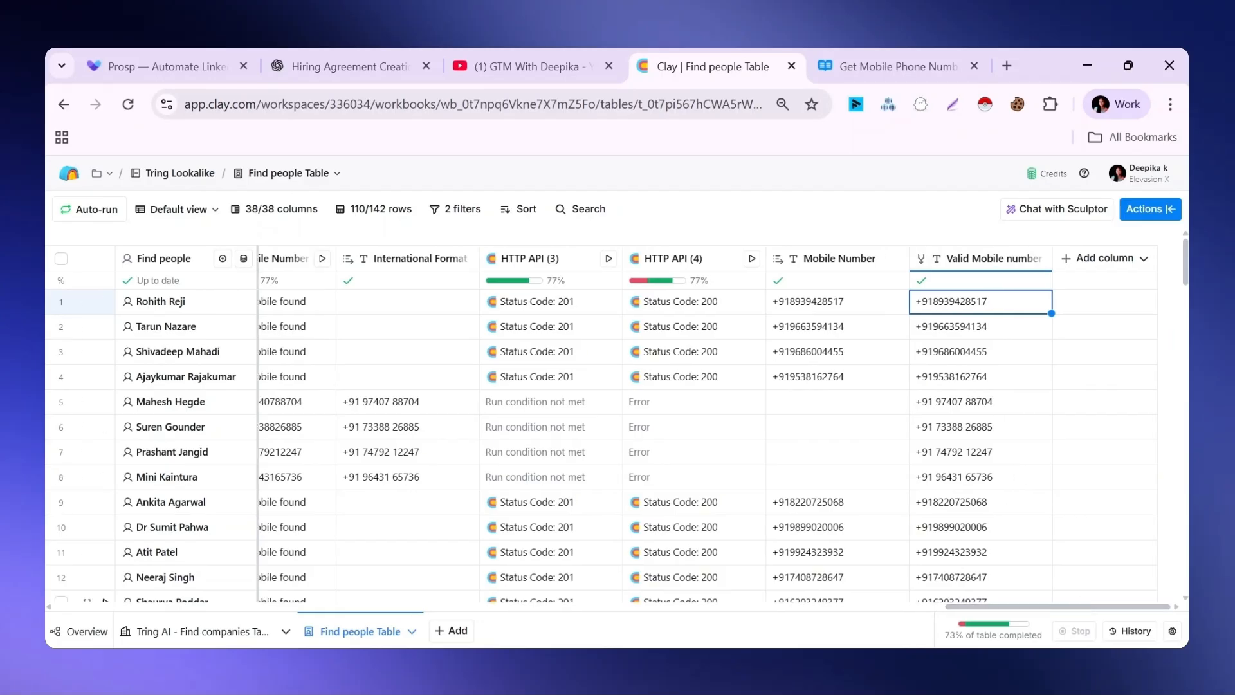
drag(1079, 605, 621, 602)
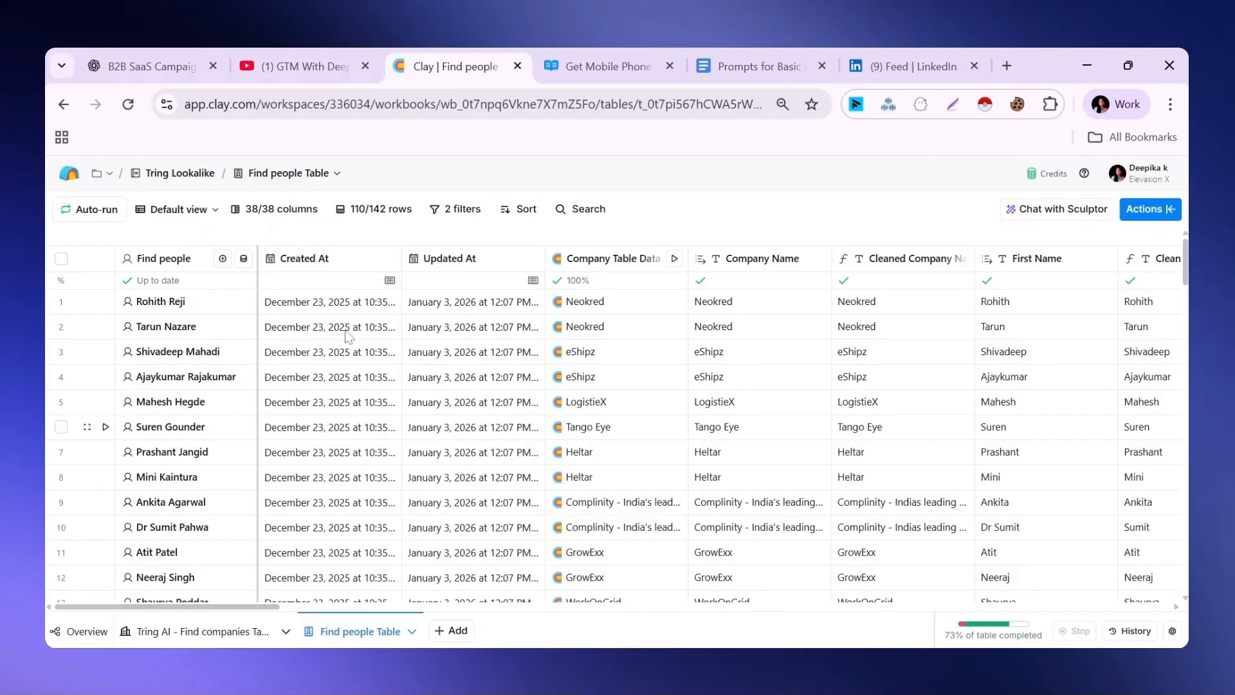
click(320, 258)
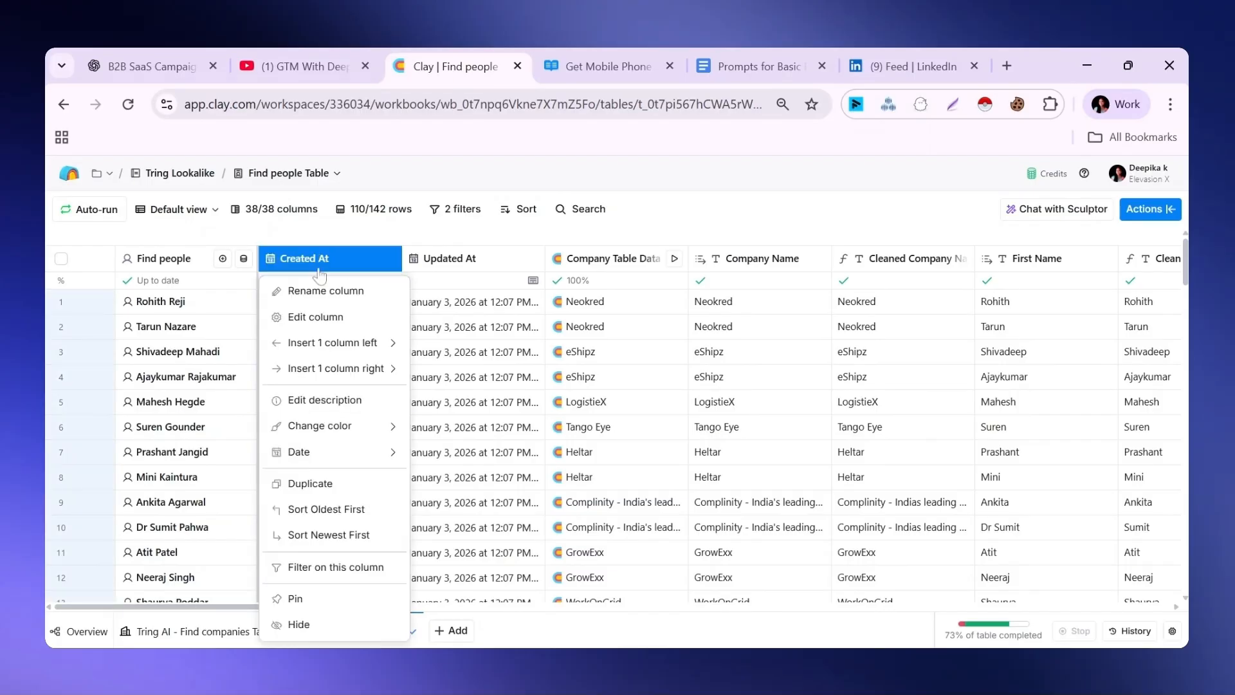
click(309, 620)
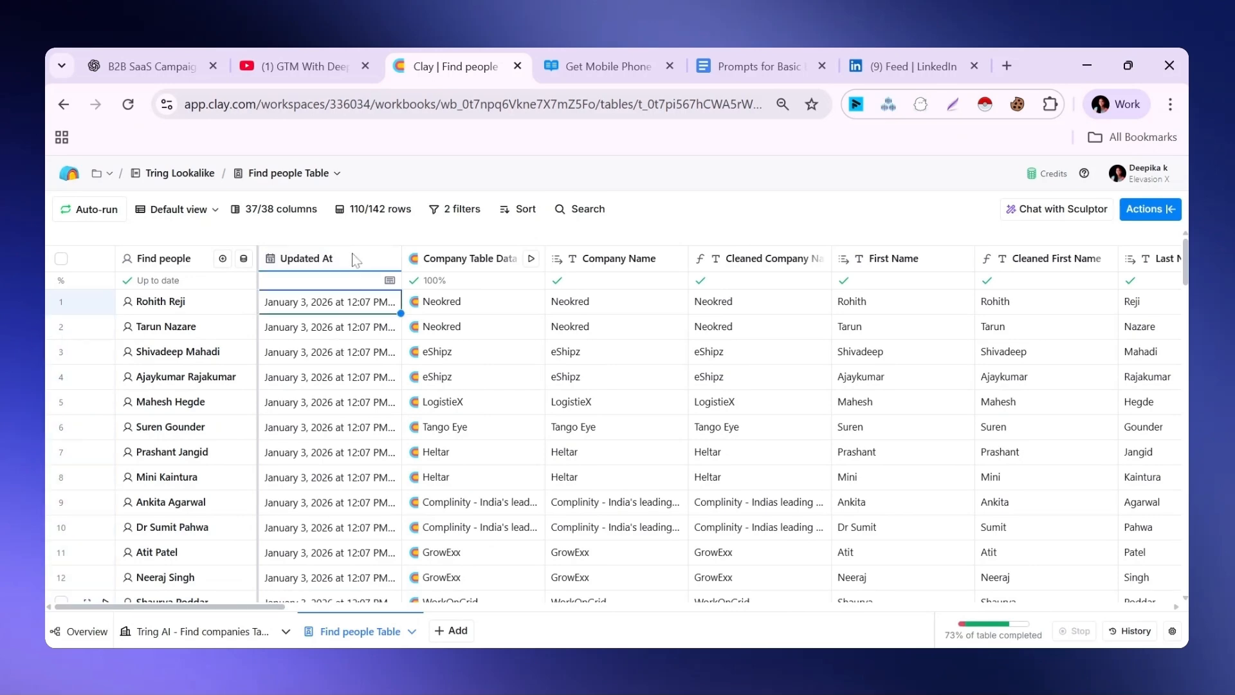
click(311, 258)
click(303, 623)
Hide the Company Table Data and Company Name columns, keeping Cleaned Company Name
scroll(313, 259, down, 3)
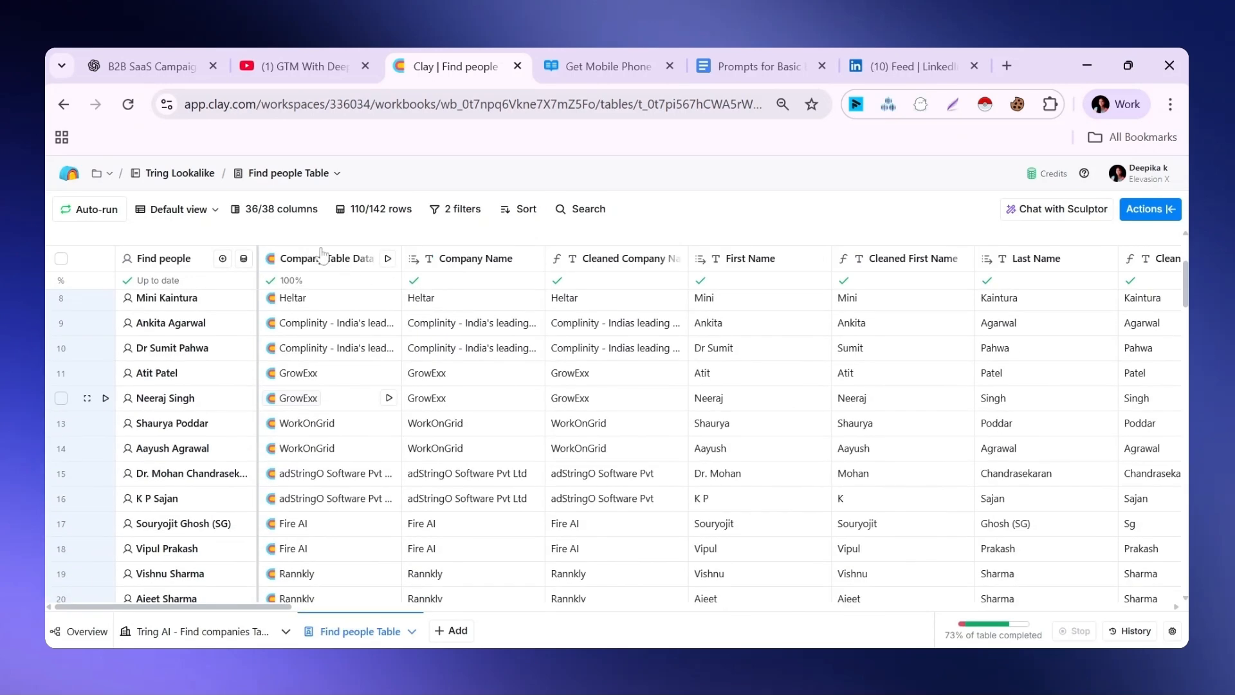
click(342, 260)
click(308, 622)
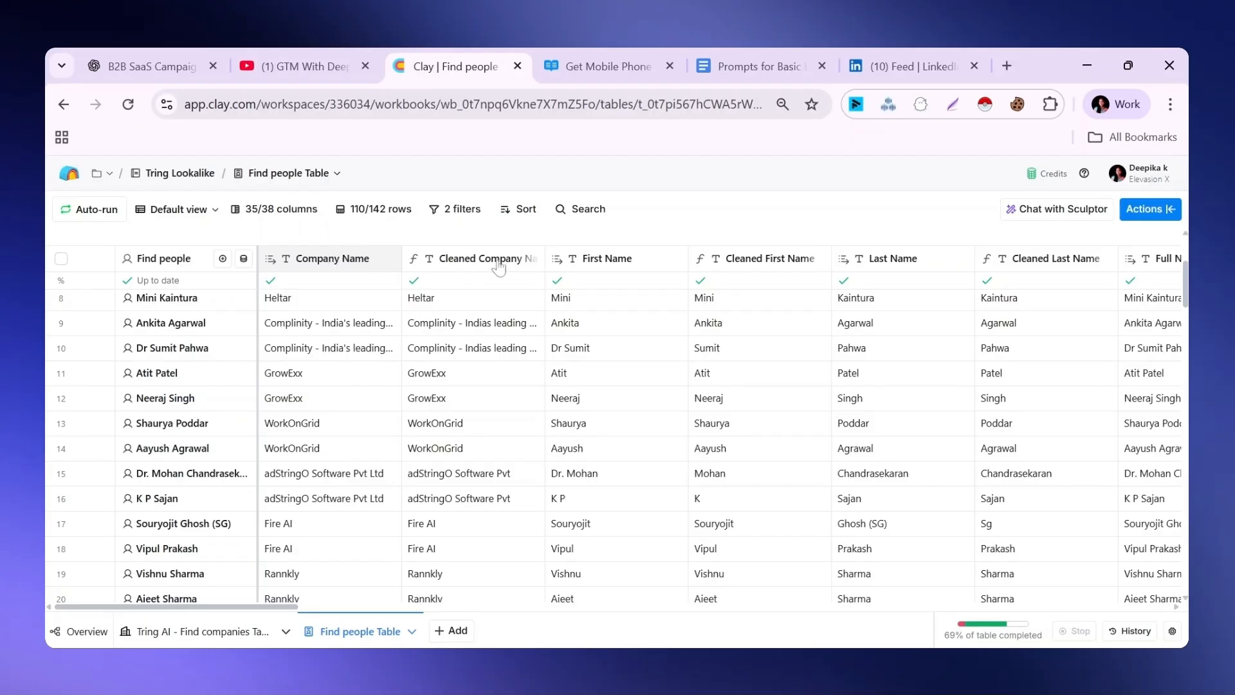
click(328, 268)
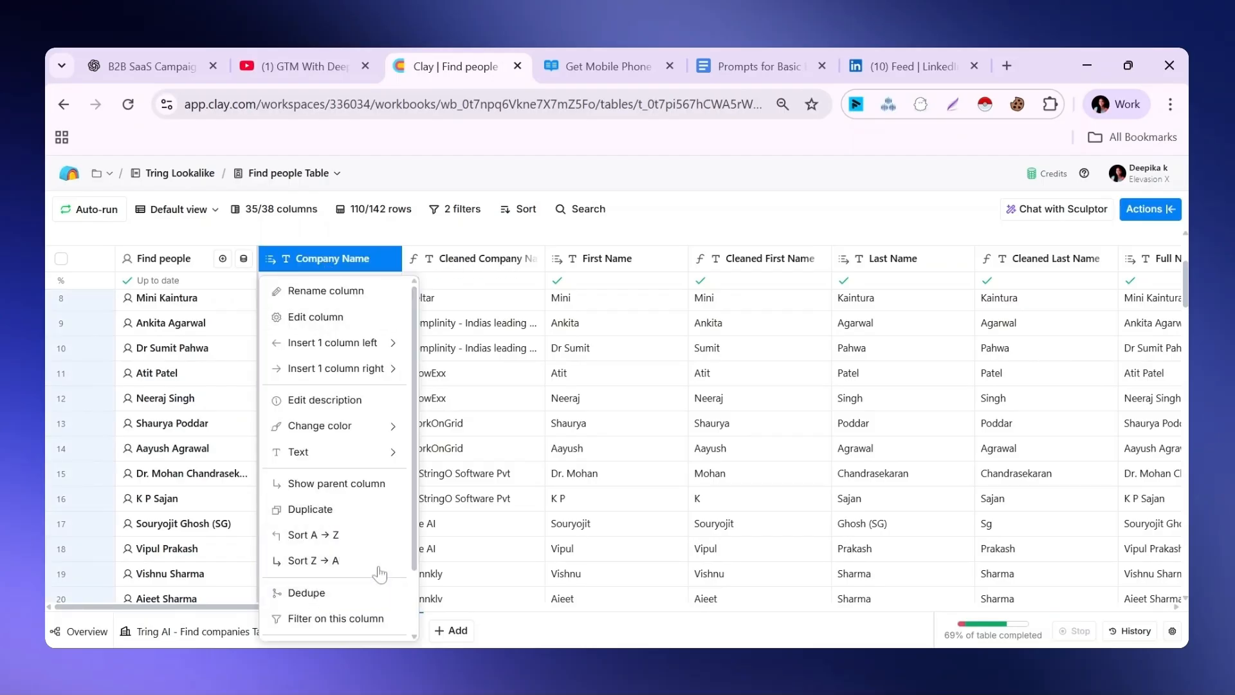
drag(413, 544, 415, 552)
click(328, 597)
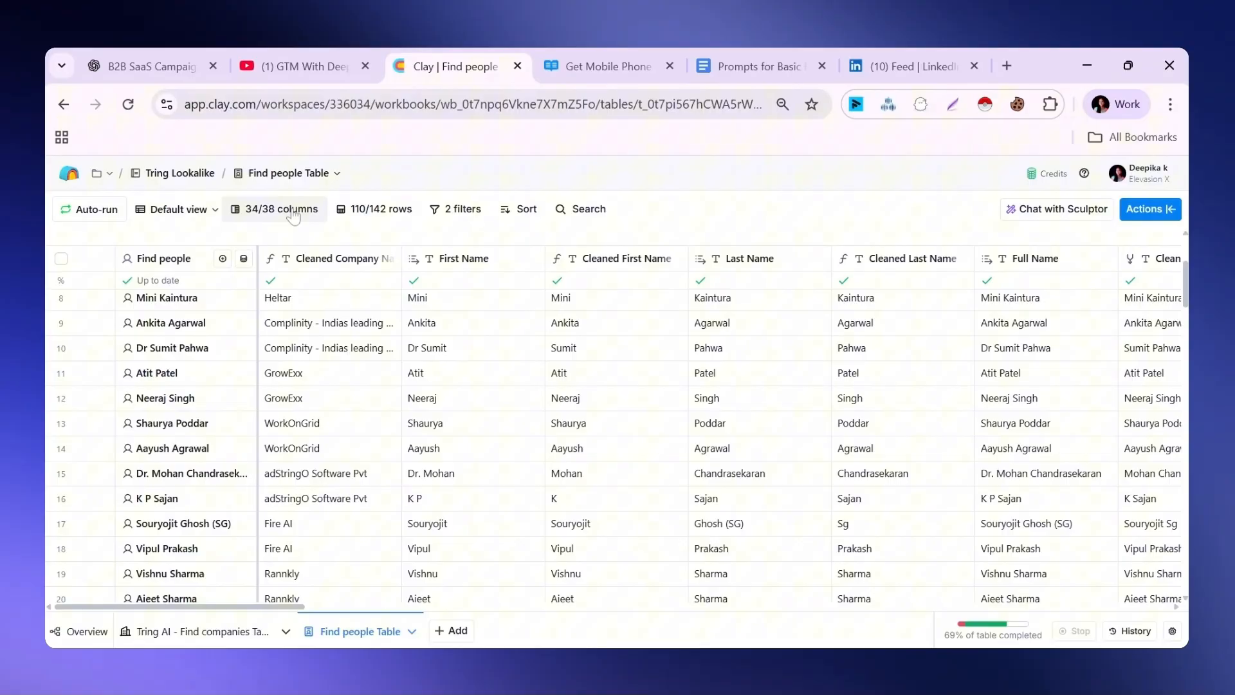
Hide the uncleaned First Name, Last Name and Full Name columns through the table's column list
click(293, 216)
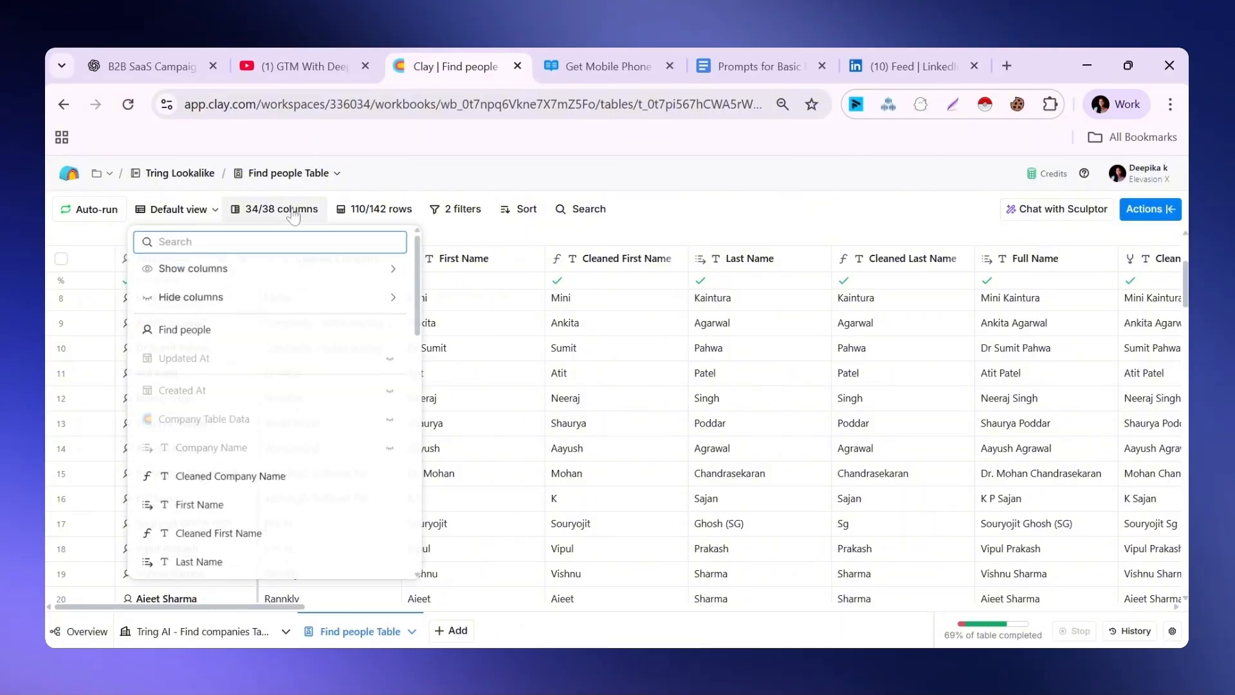
scroll(257, 289, down, 3)
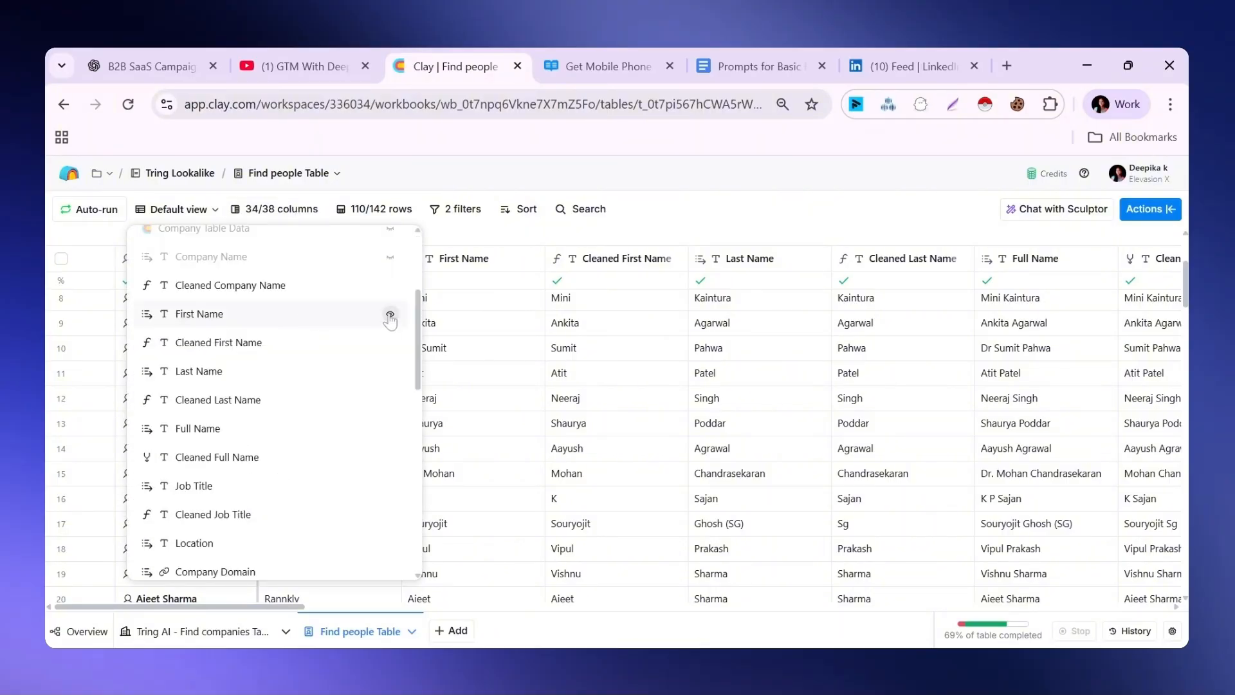
click(390, 315)
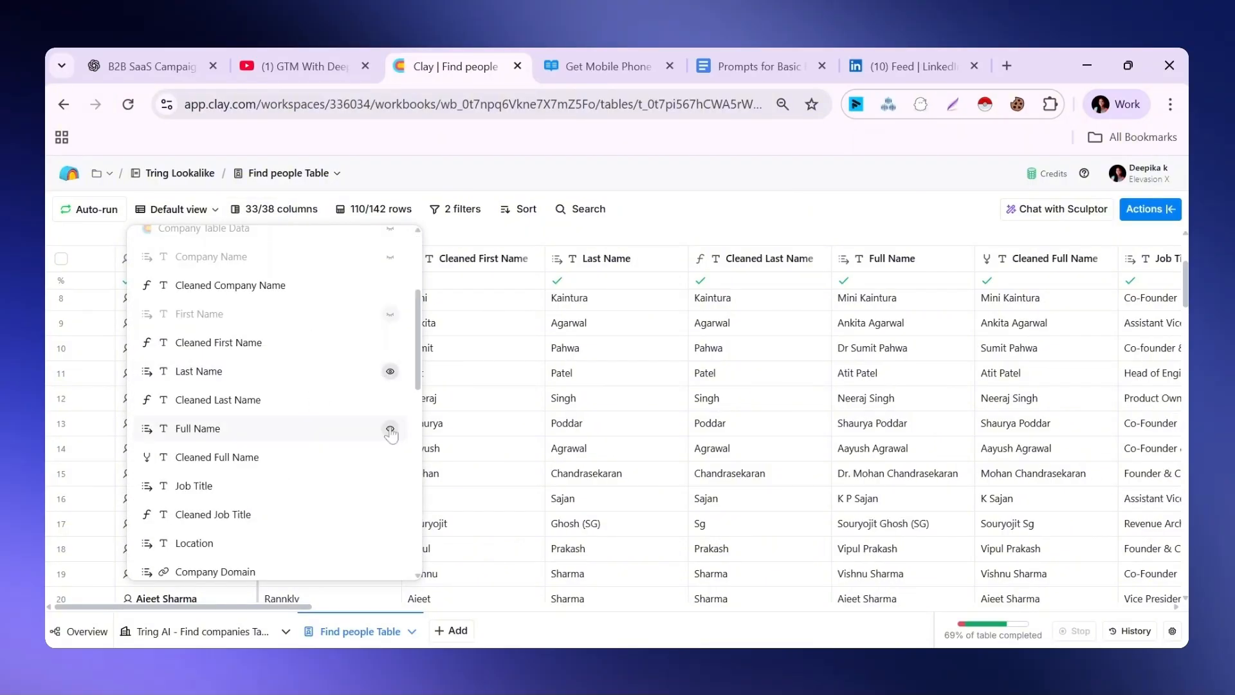
click(390, 431)
scroll(360, 386, down, 3)
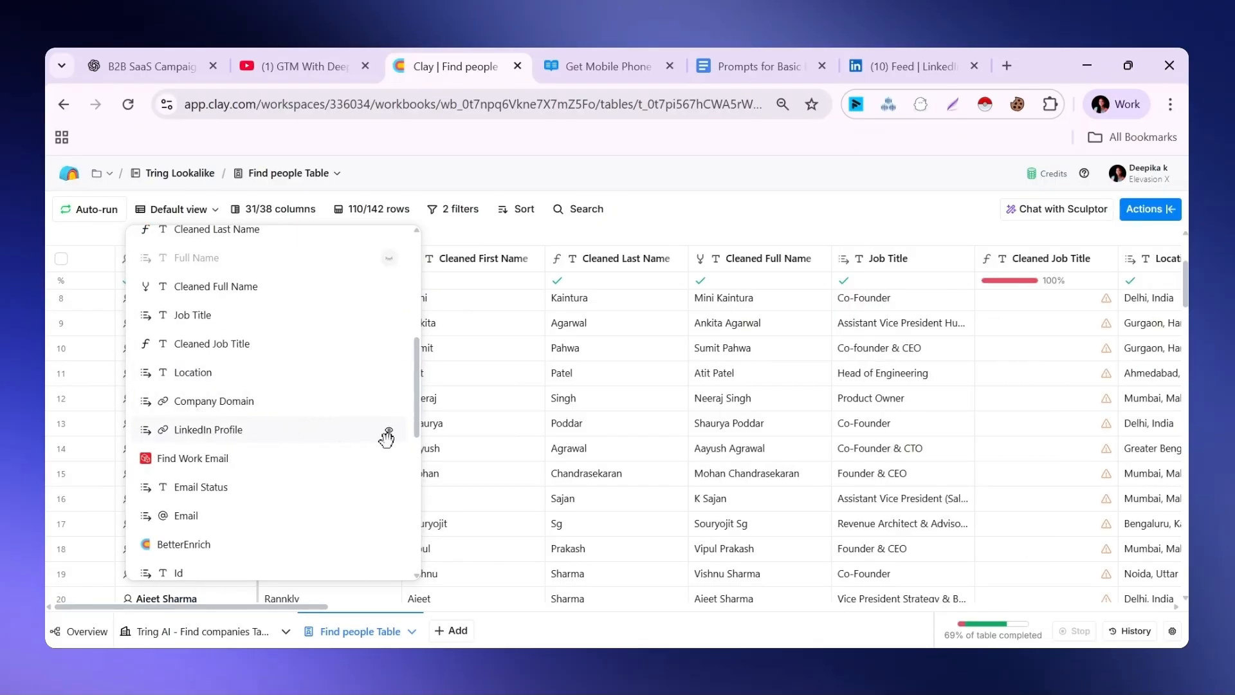
Hide the intermediate email-finding and verification columns, from Find Work Email and Email Status down to Bounceban and Result
scroll(317, 341, down, 2)
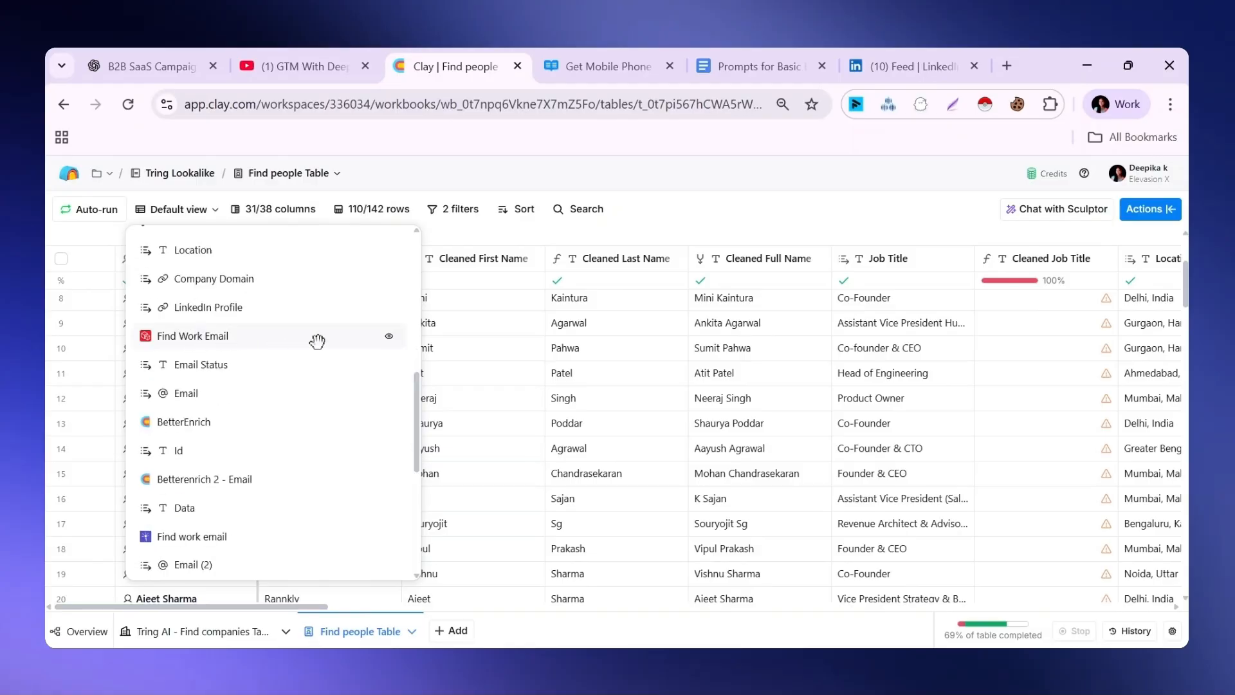
click(389, 337)
click(390, 365)
click(390, 368)
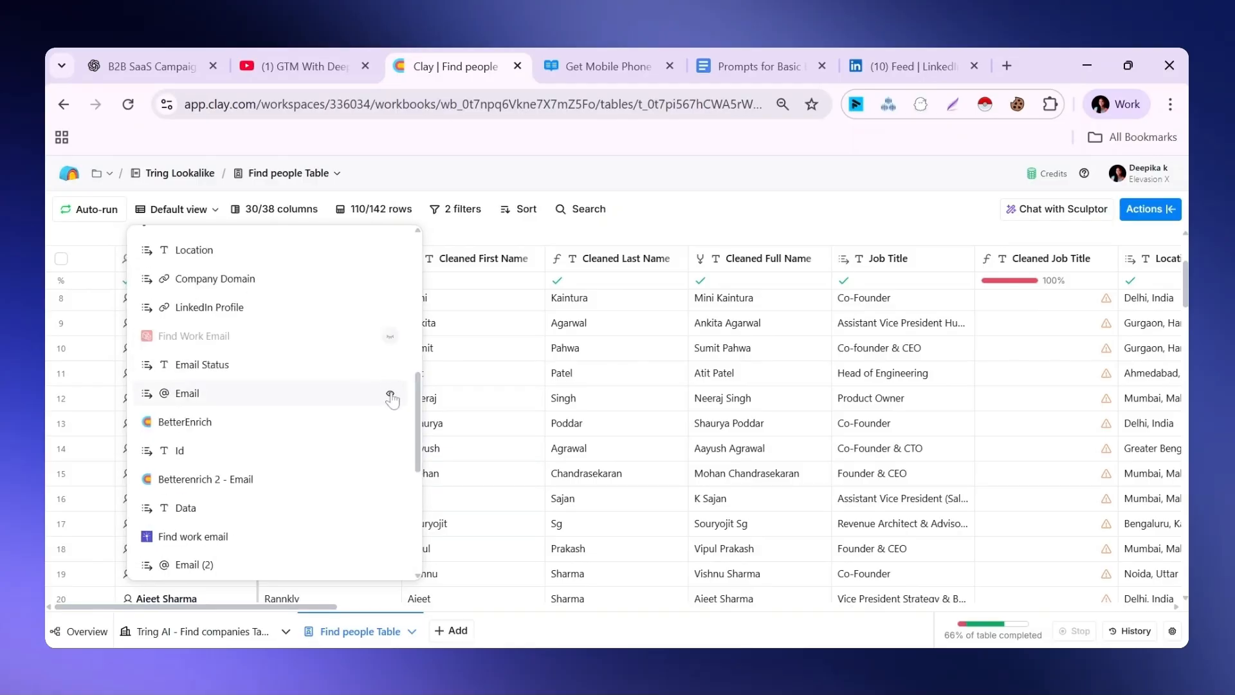
click(390, 395)
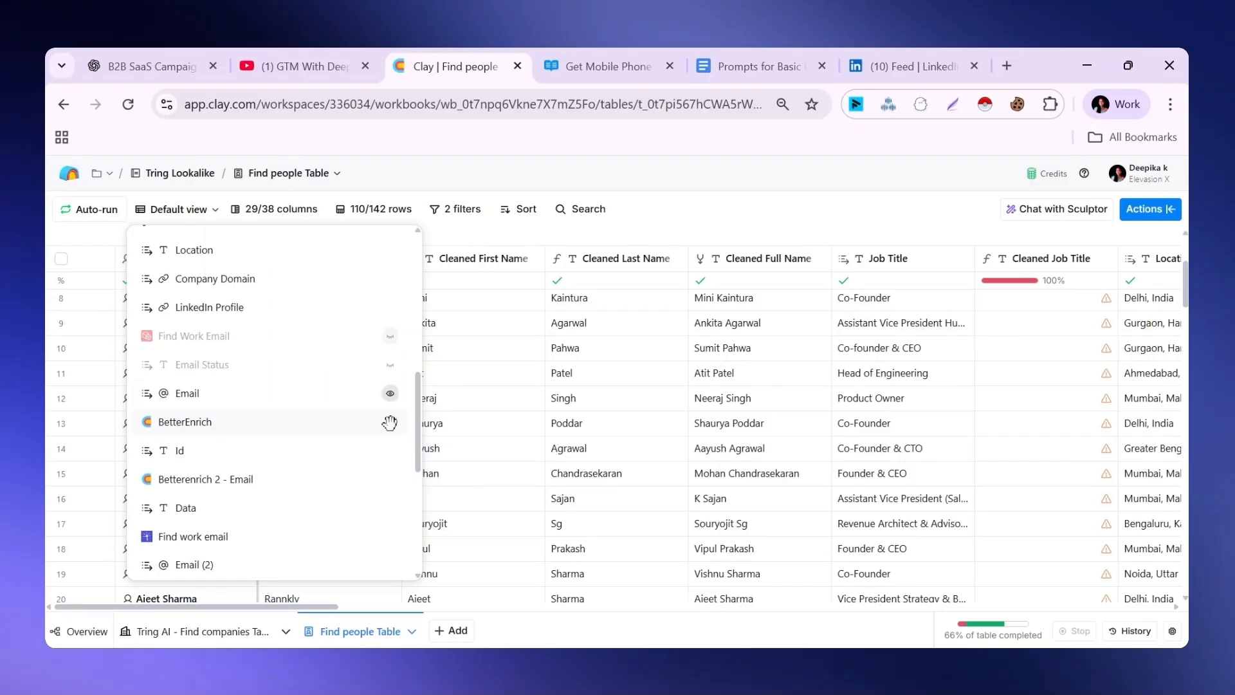
click(390, 454)
scroll(391, 412, down, 1)
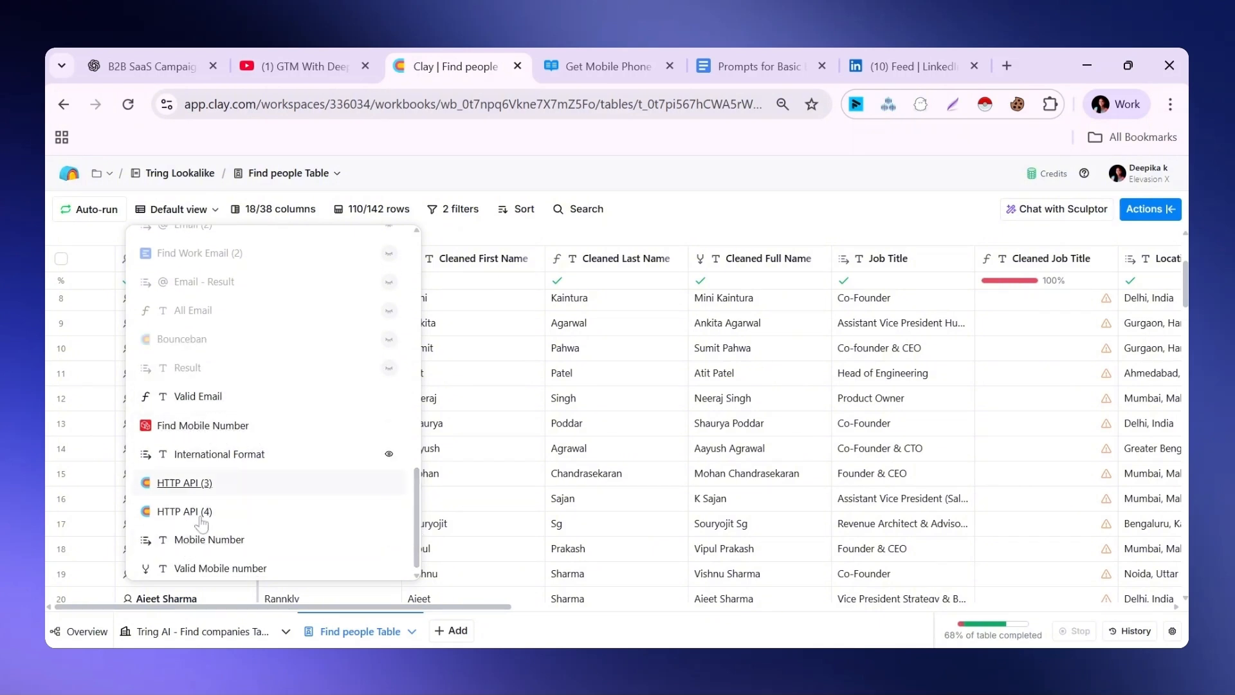
Hide the intermediate mobile-number columns: Find Mobile Number, International Format, HTTP API (3), HTTP API (4) and Mobile Number
click(389, 428)
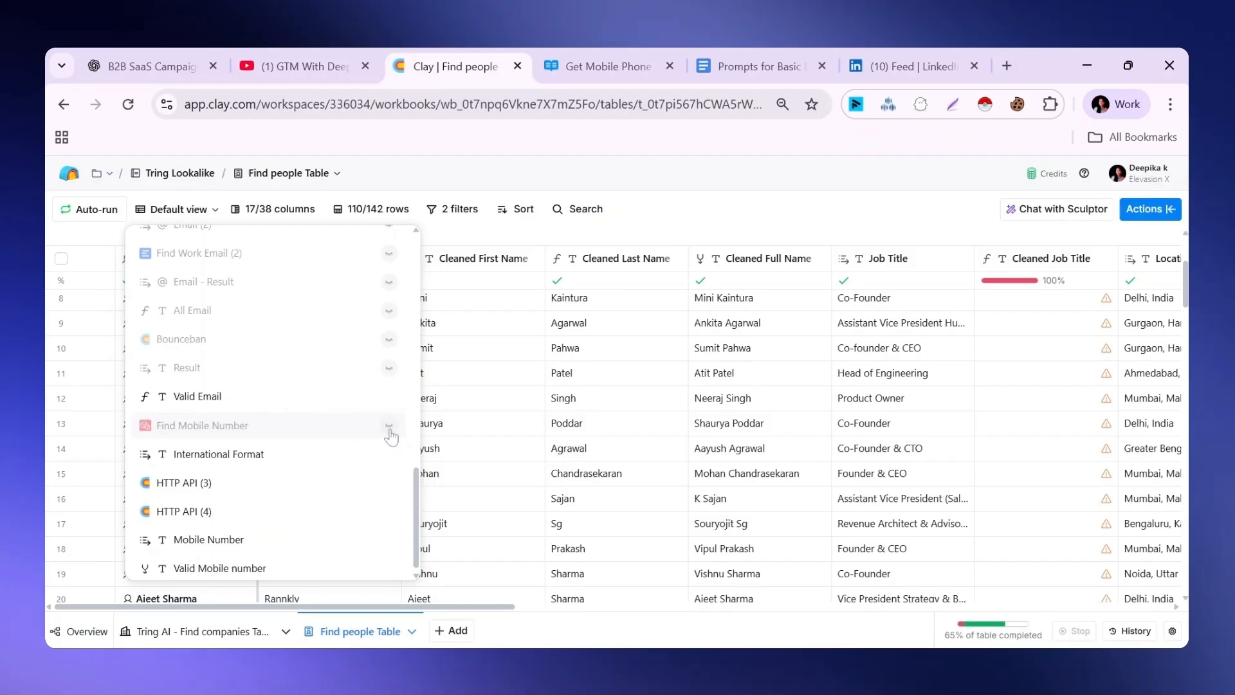
click(388, 483)
click(389, 511)
click(388, 539)
click(389, 539)
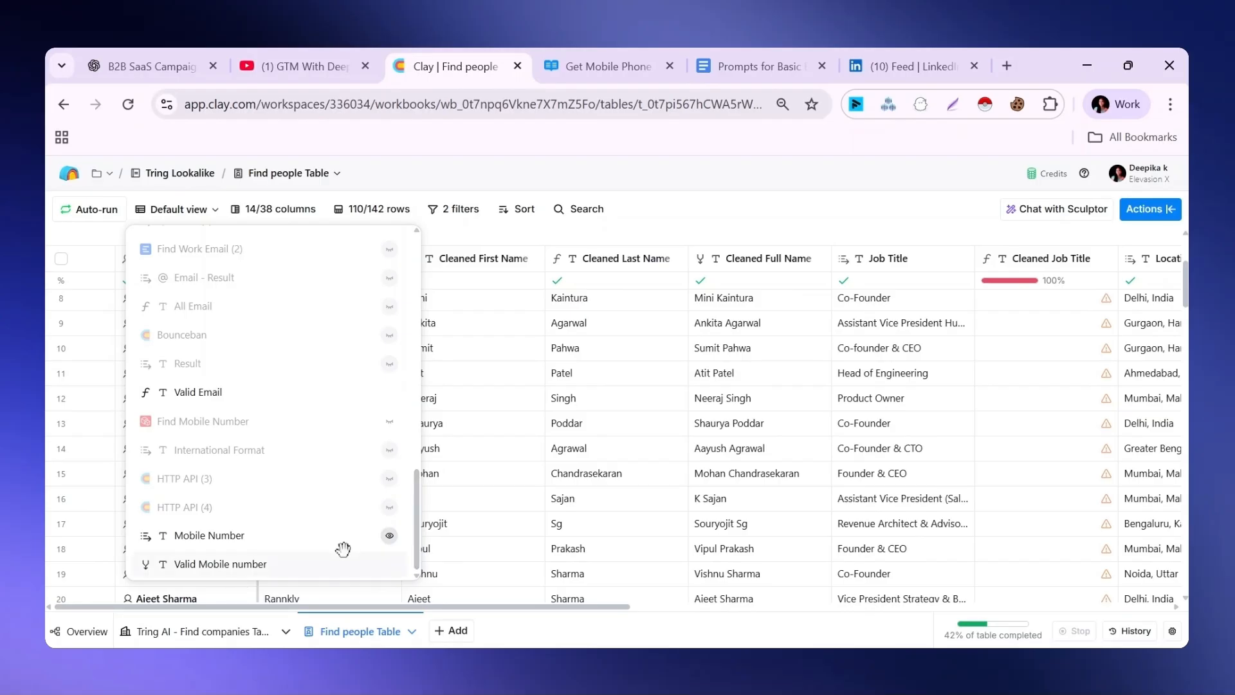
click(389, 536)
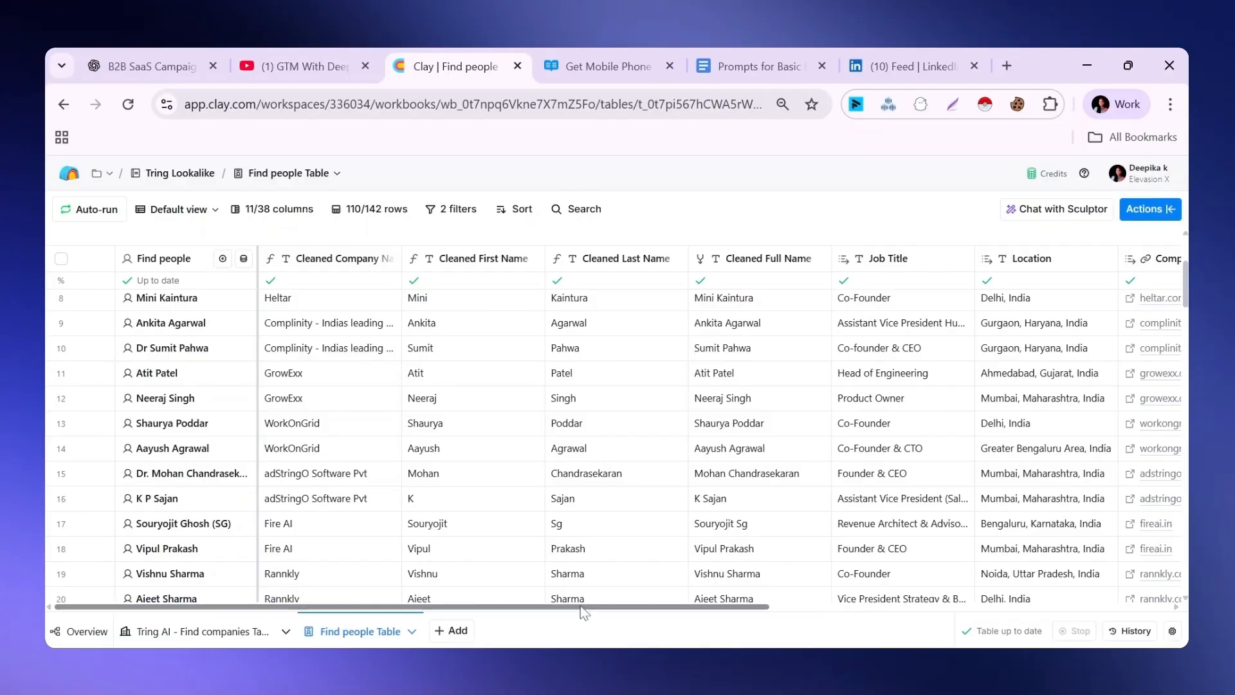
Look over the people table's final contact columns and the export options available for it, including the CSV download
drag(580, 605, 984, 607)
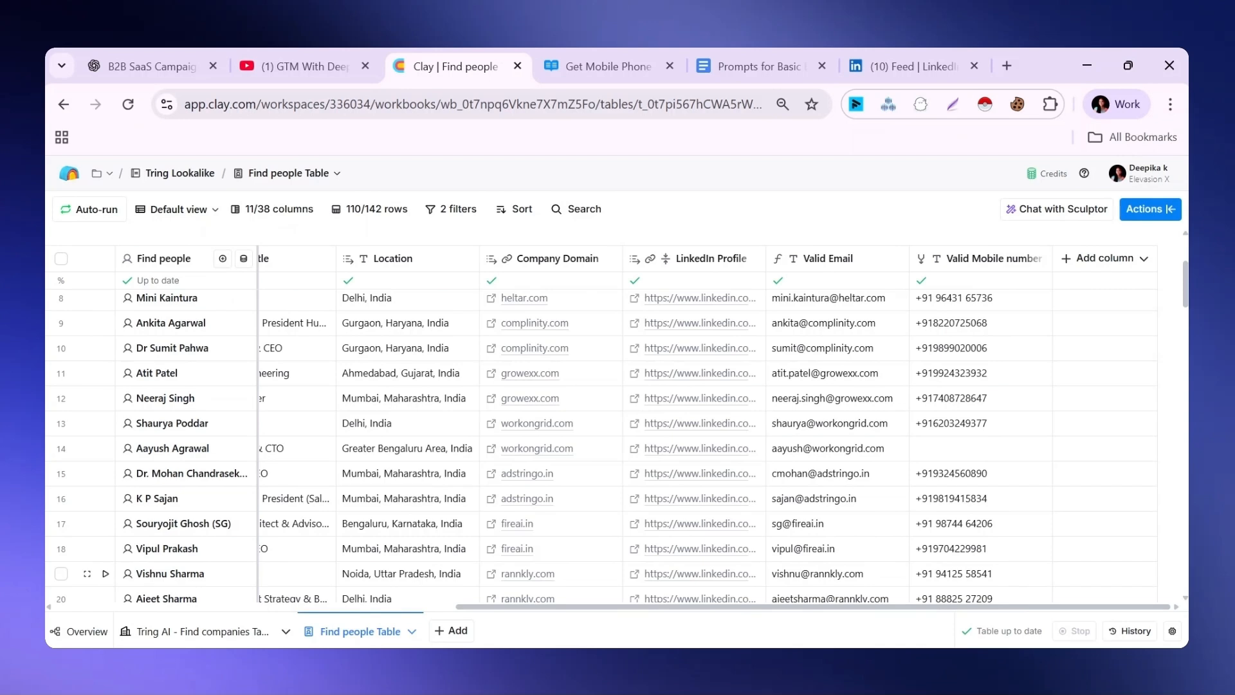
click(1150, 210)
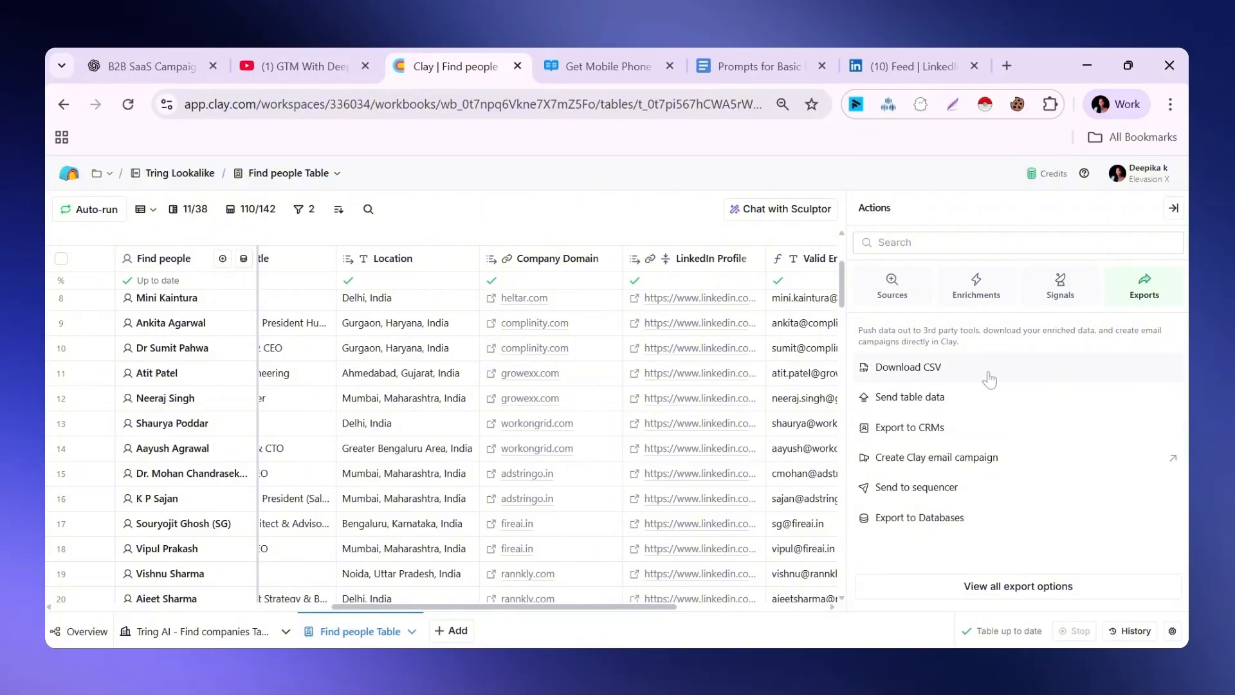
click(1173, 208)
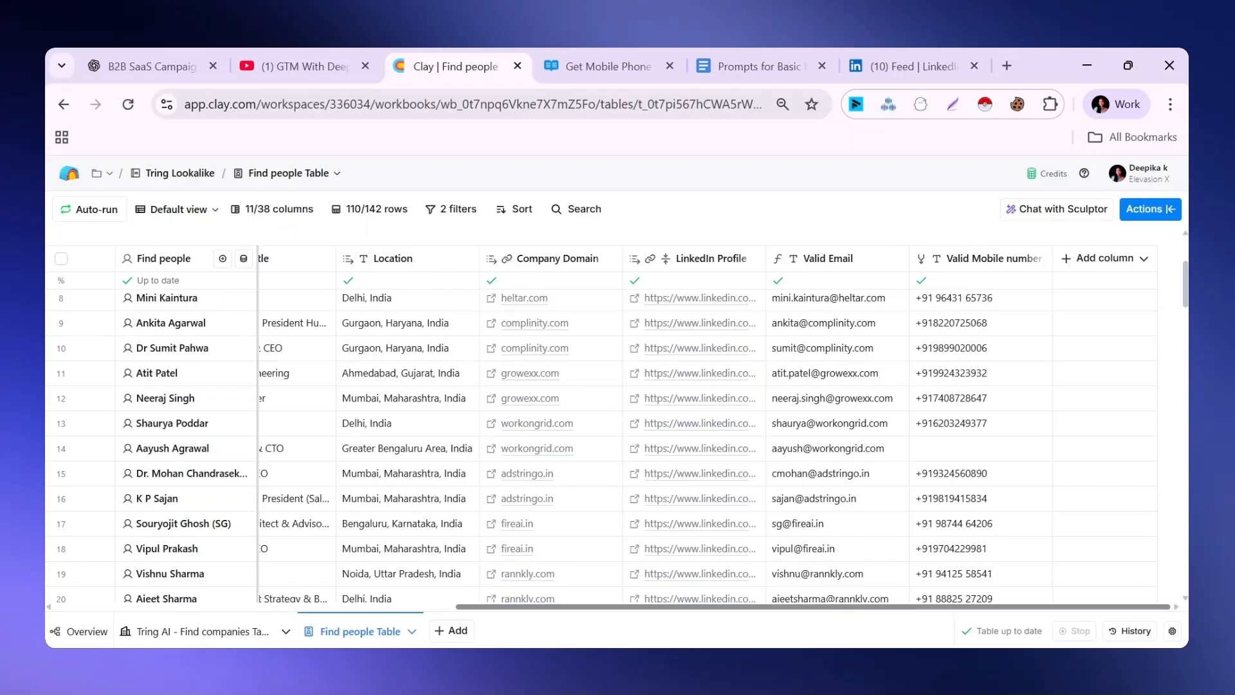
Review the cleaned people table across all visible columns, from Cleaned Company Name to Valid Mobile number
drag(1053, 607, 654, 608)
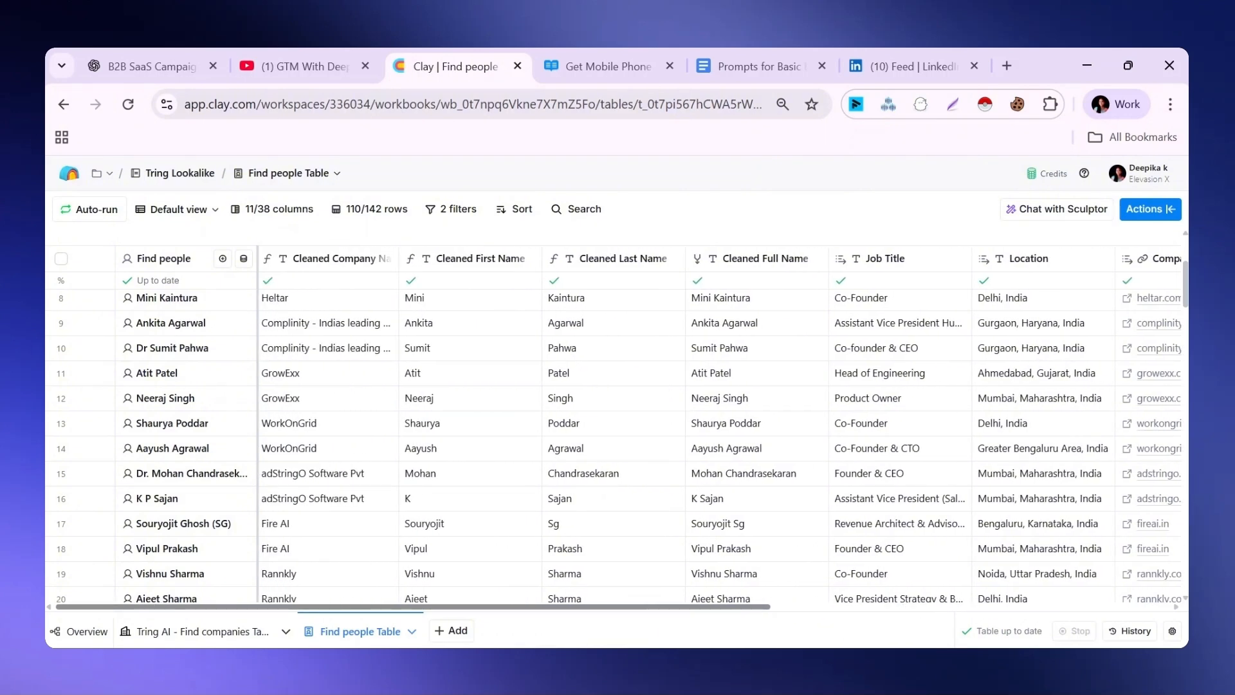
drag(655, 608, 1083, 614)
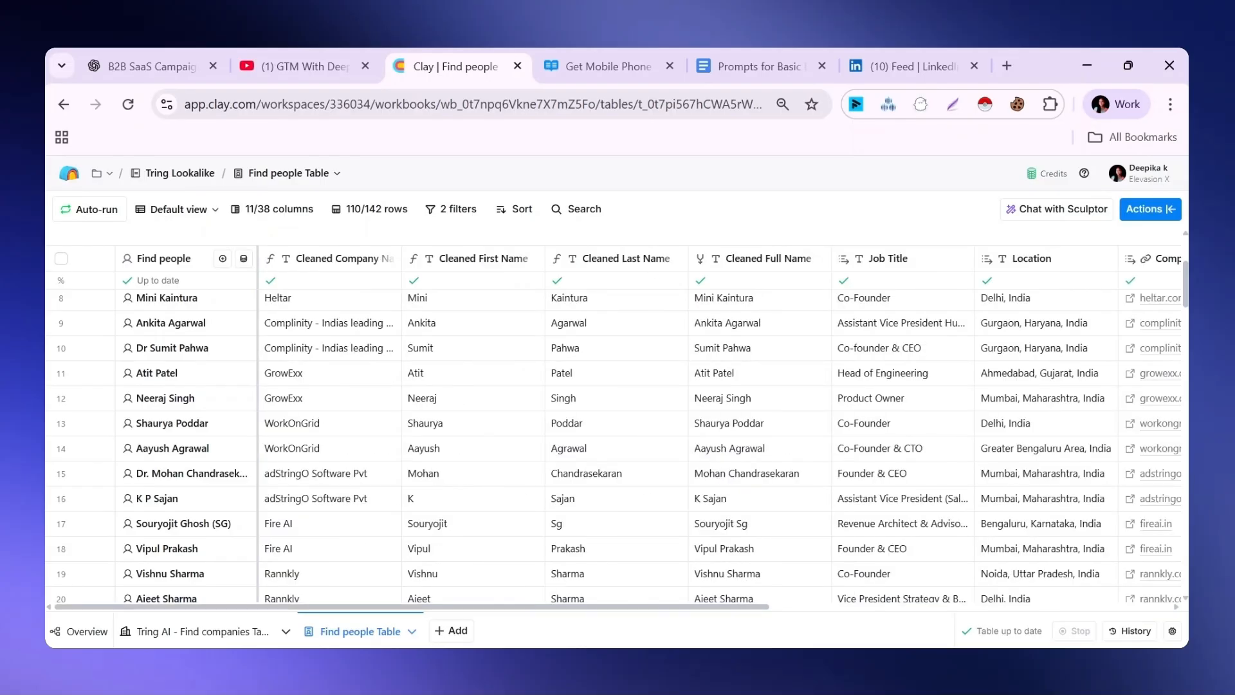
drag(554, 607, 996, 607)
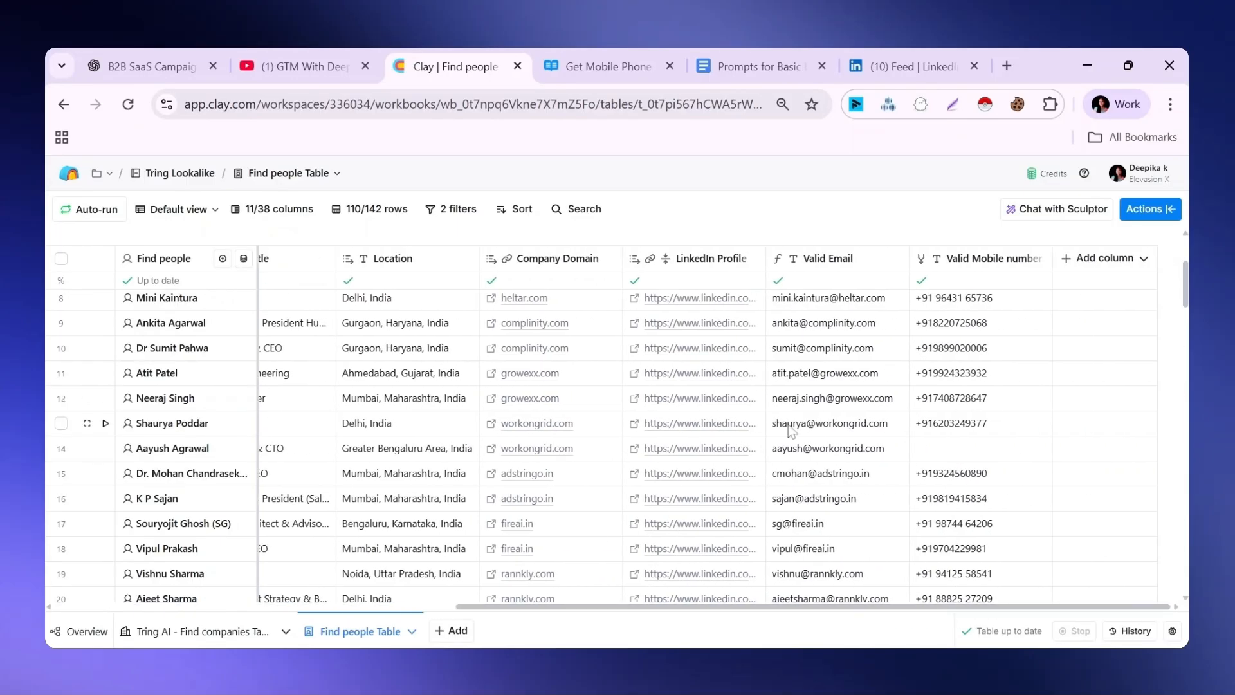
scroll(791, 431, left, 5)
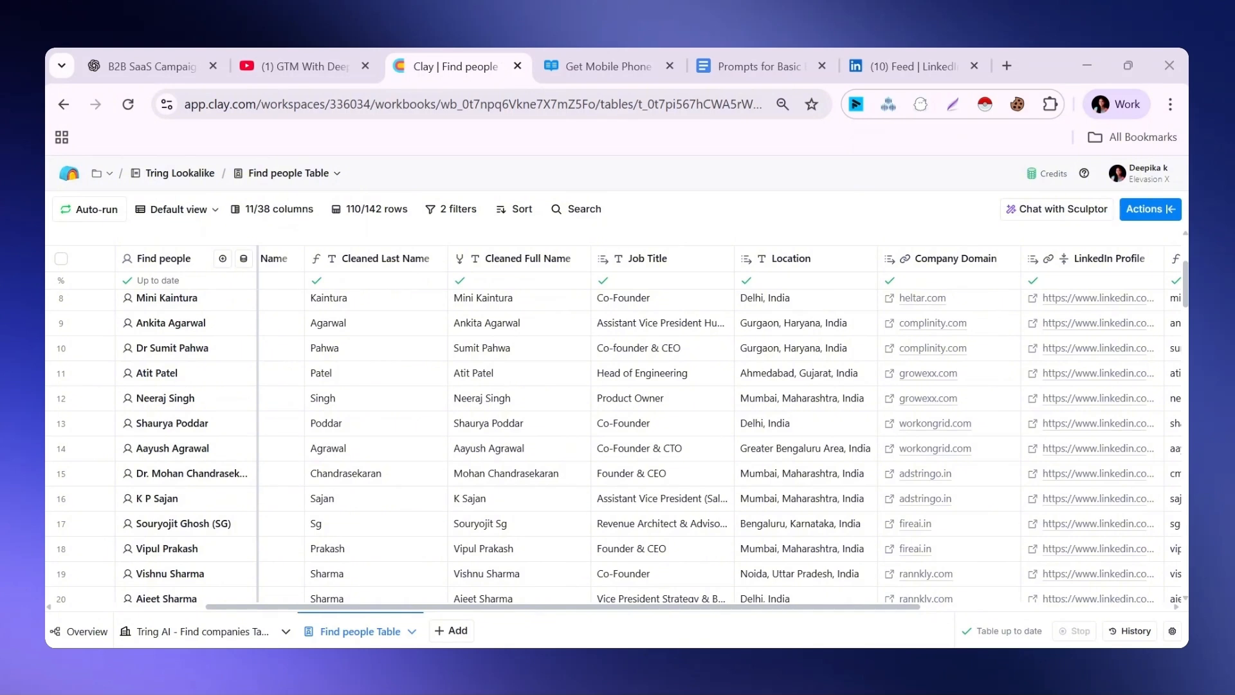